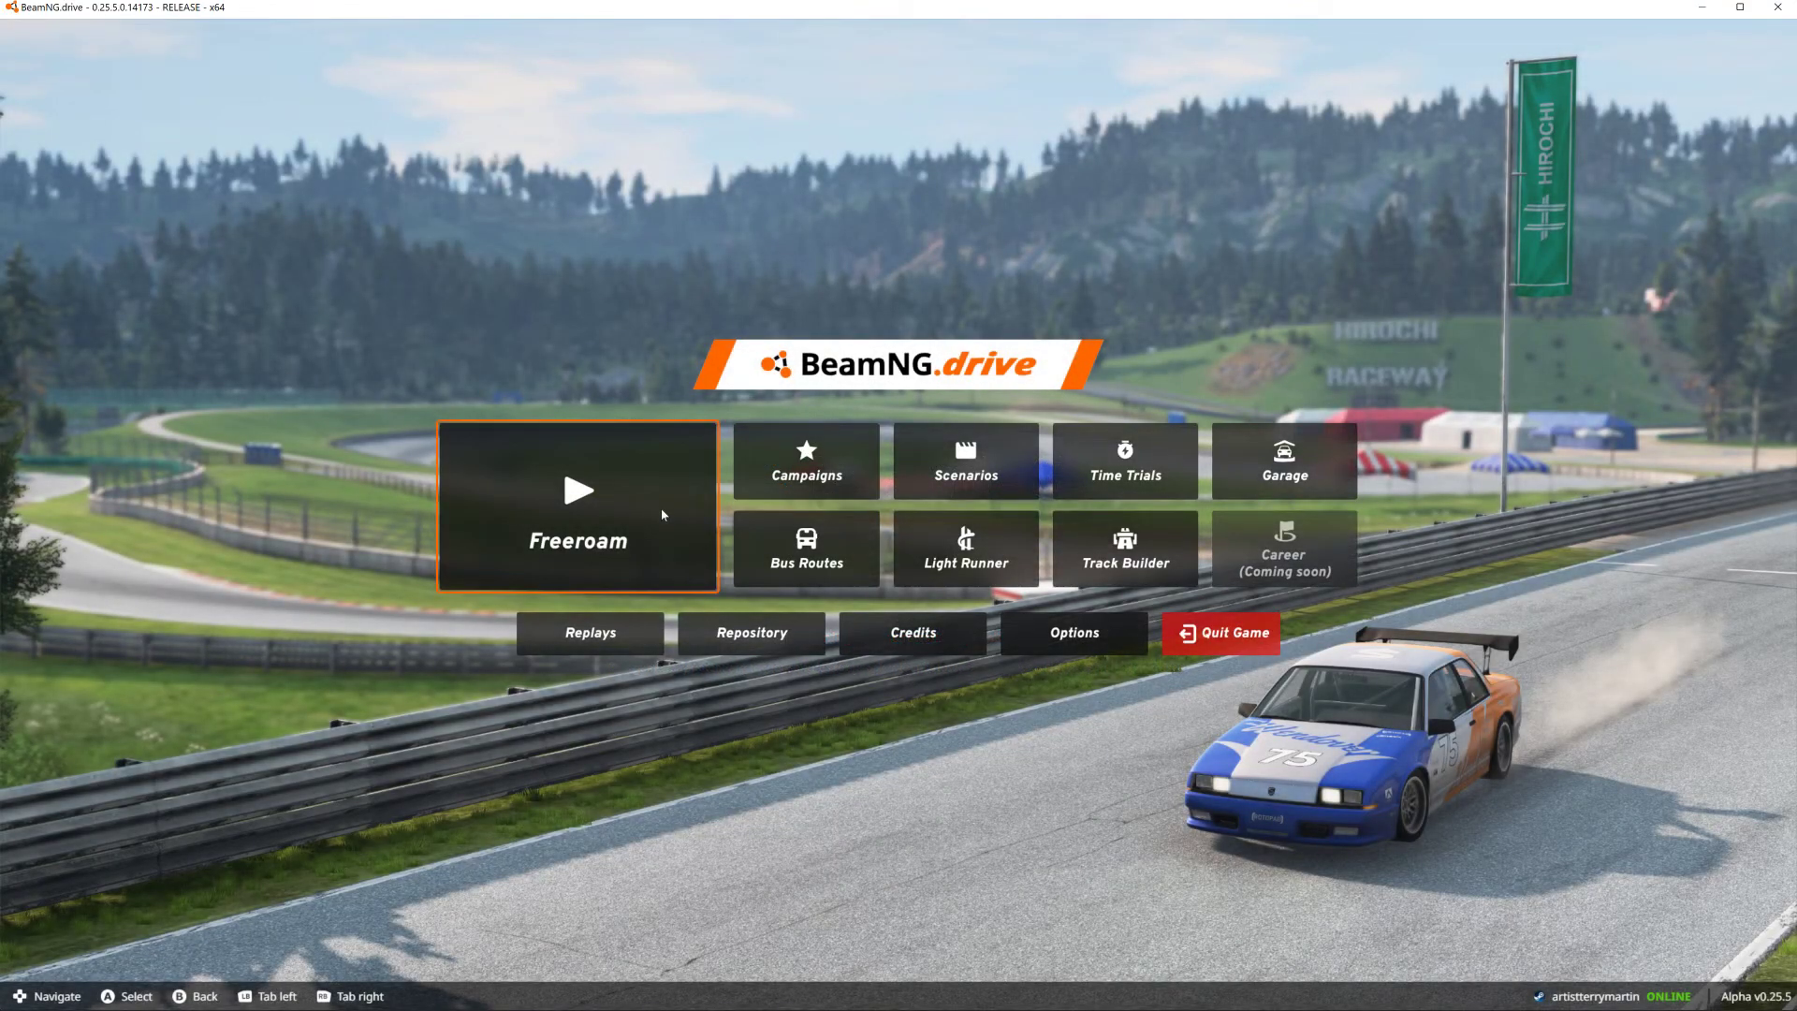
- Start Freeroam on the outrun level using the spawn_south spawn point
{"action": "left_click", "coordinate": [662, 514]}
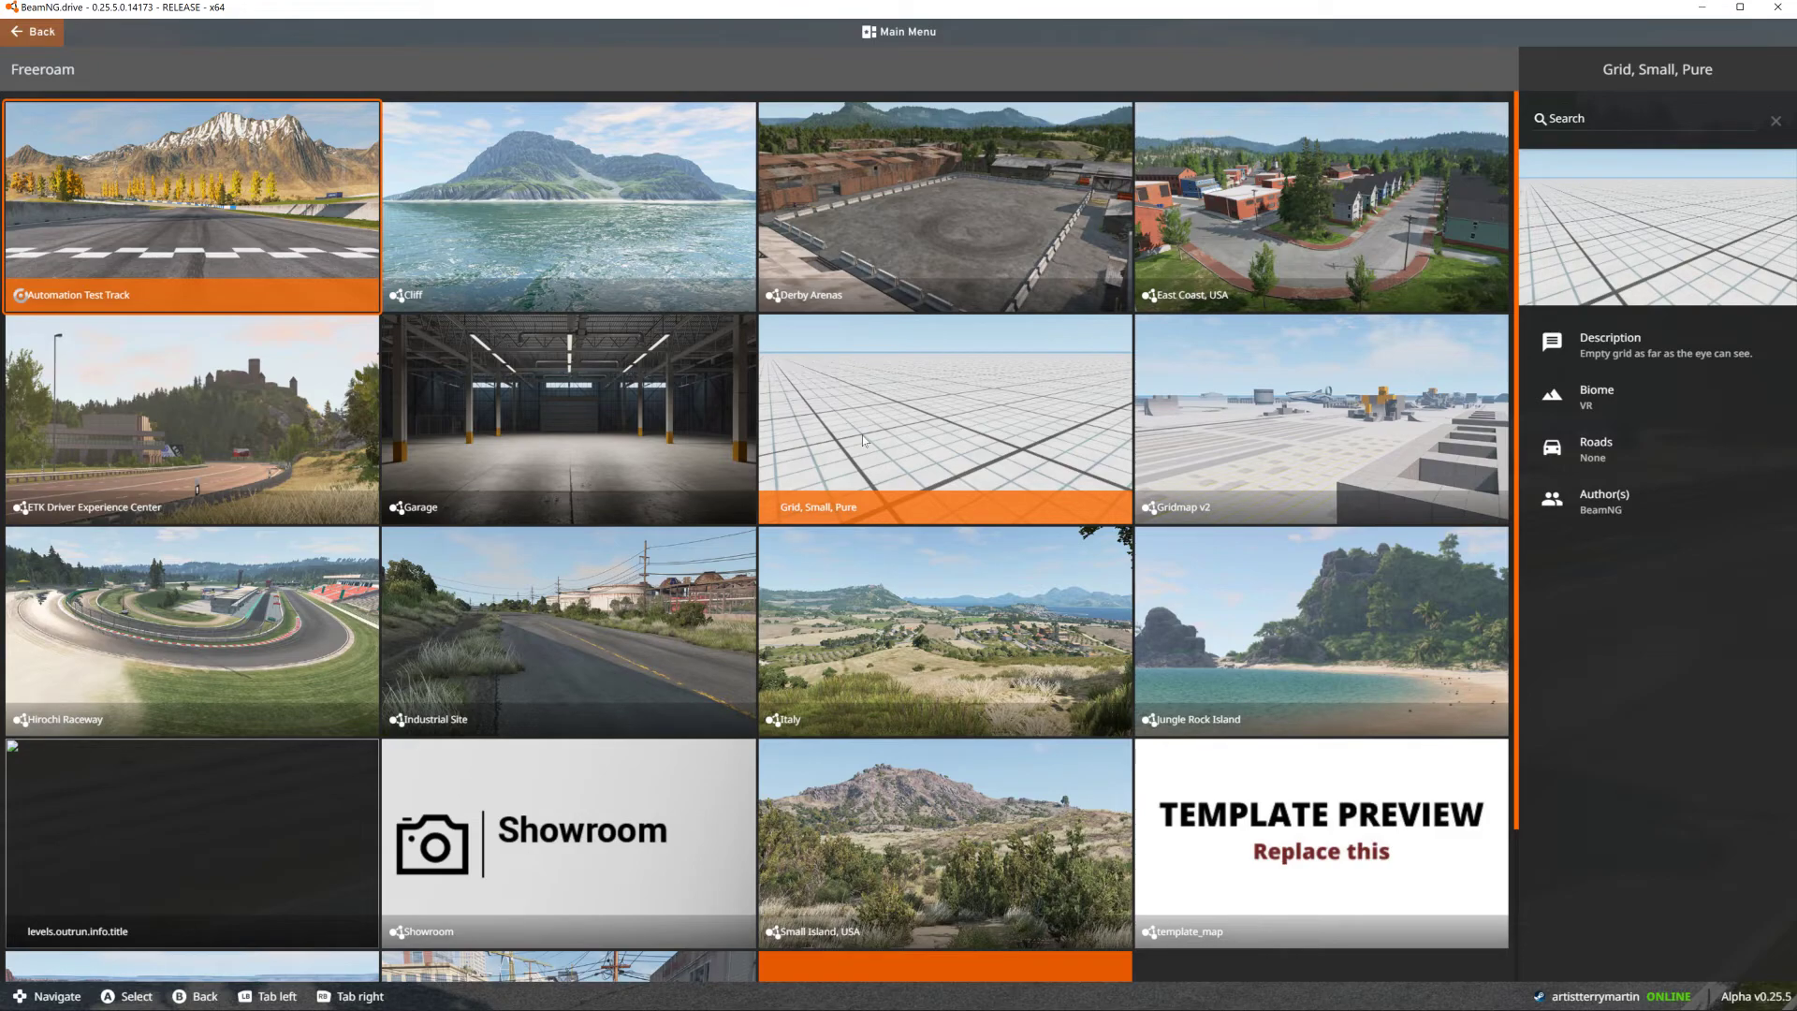
{"action": "left_click", "coordinate": [222, 857]}
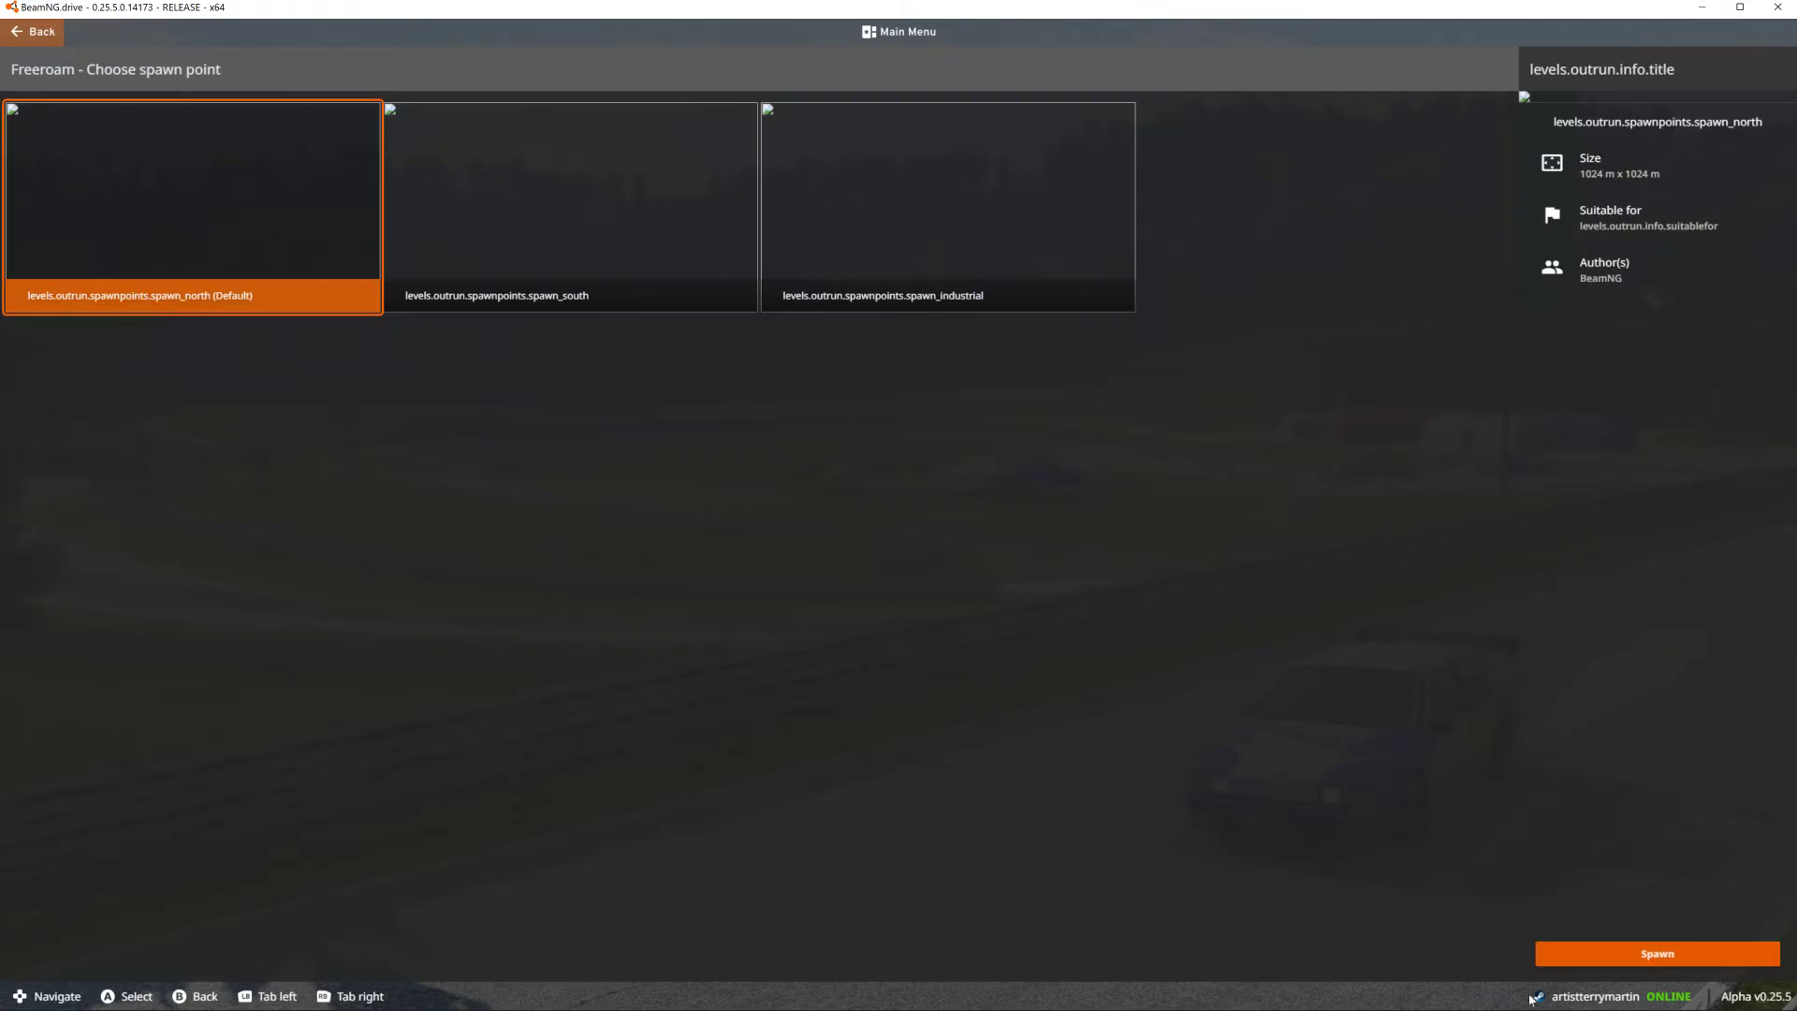
{"action": "left_click", "coordinate": [694, 206]}
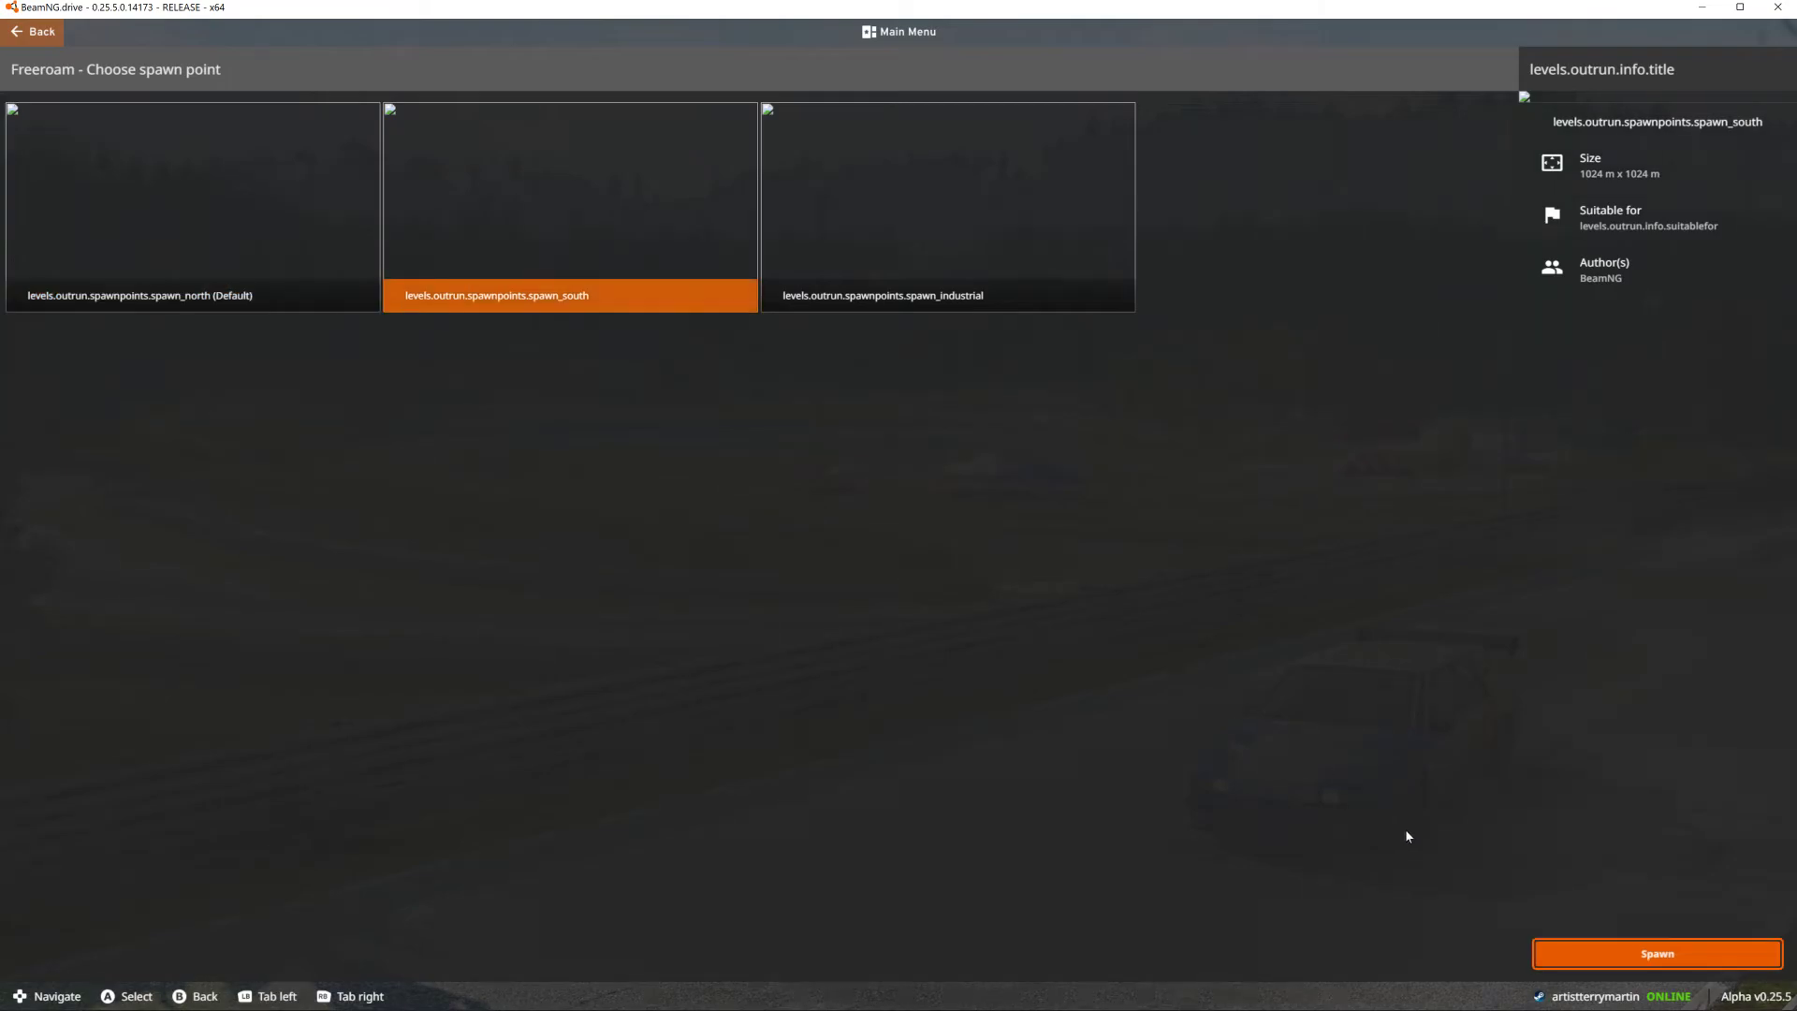
{"action": "left_click", "coordinate": [1577, 959]}
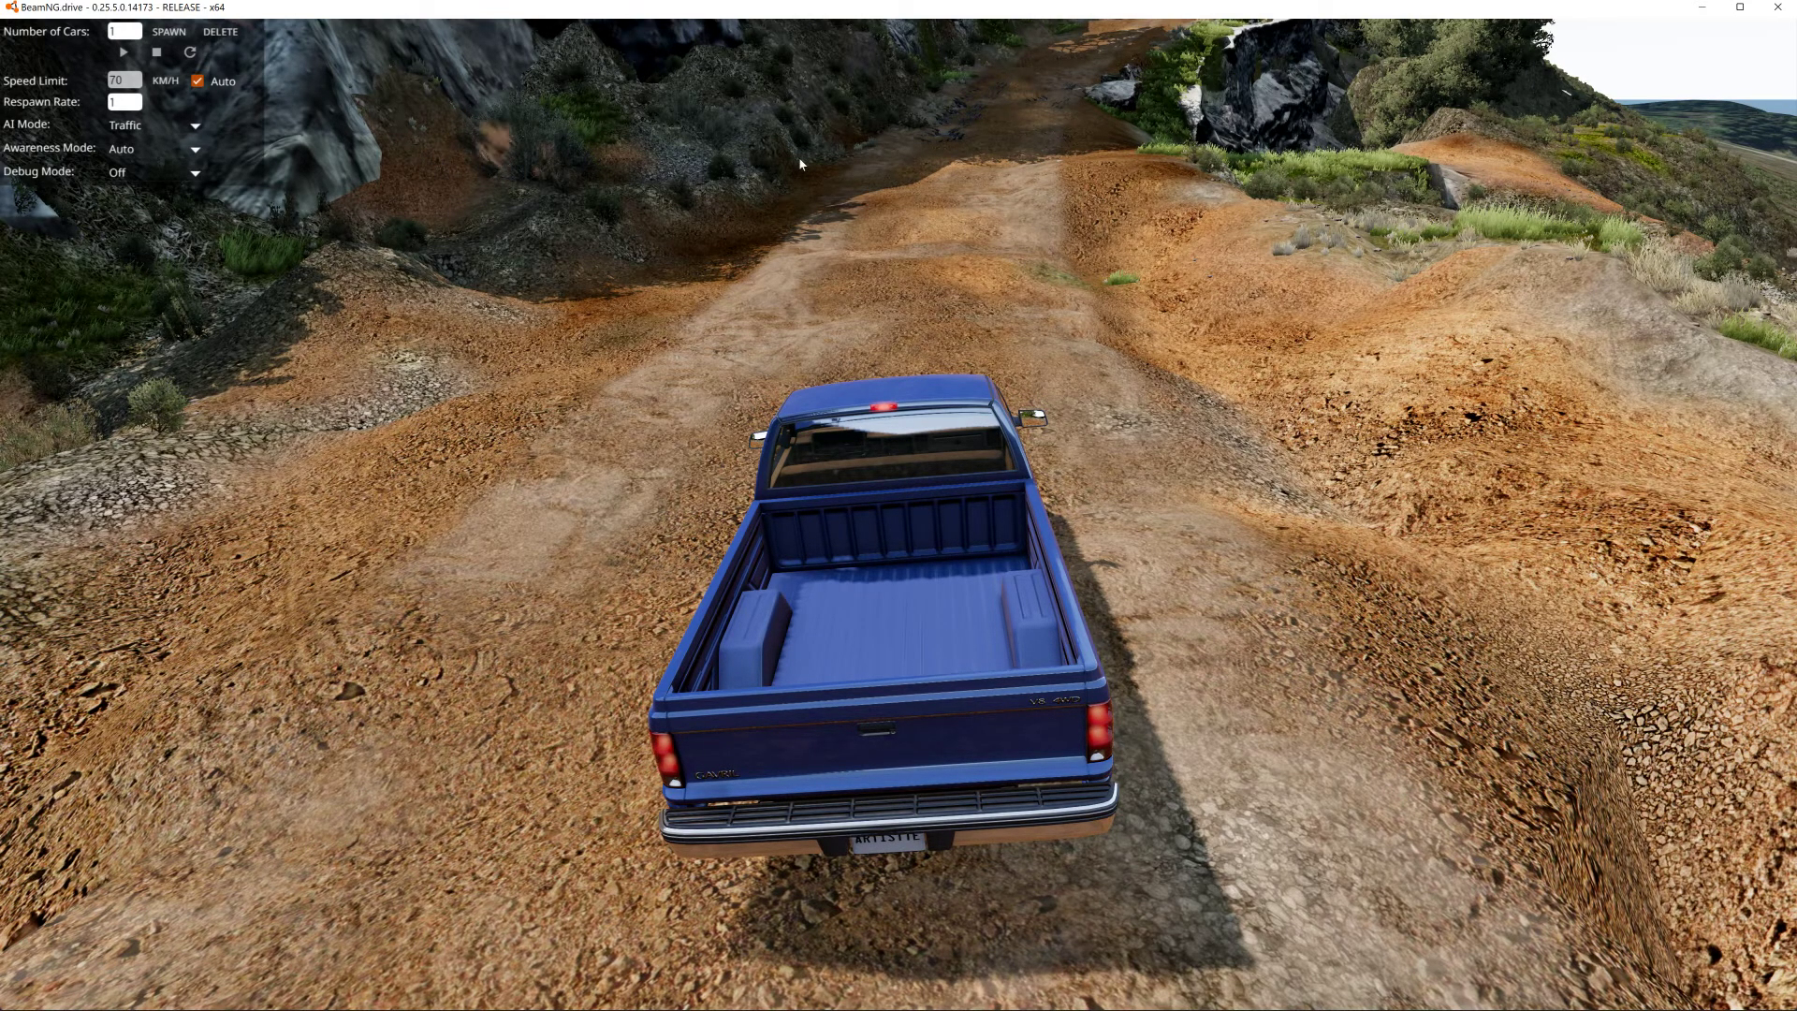
- Open the World Editor and close the Terrain Material Library window
{"action": "right_click_drag", "start_coordinate": [816, 160], "coordinate": [954, 85]}
{"action": "key", "text": "s"}
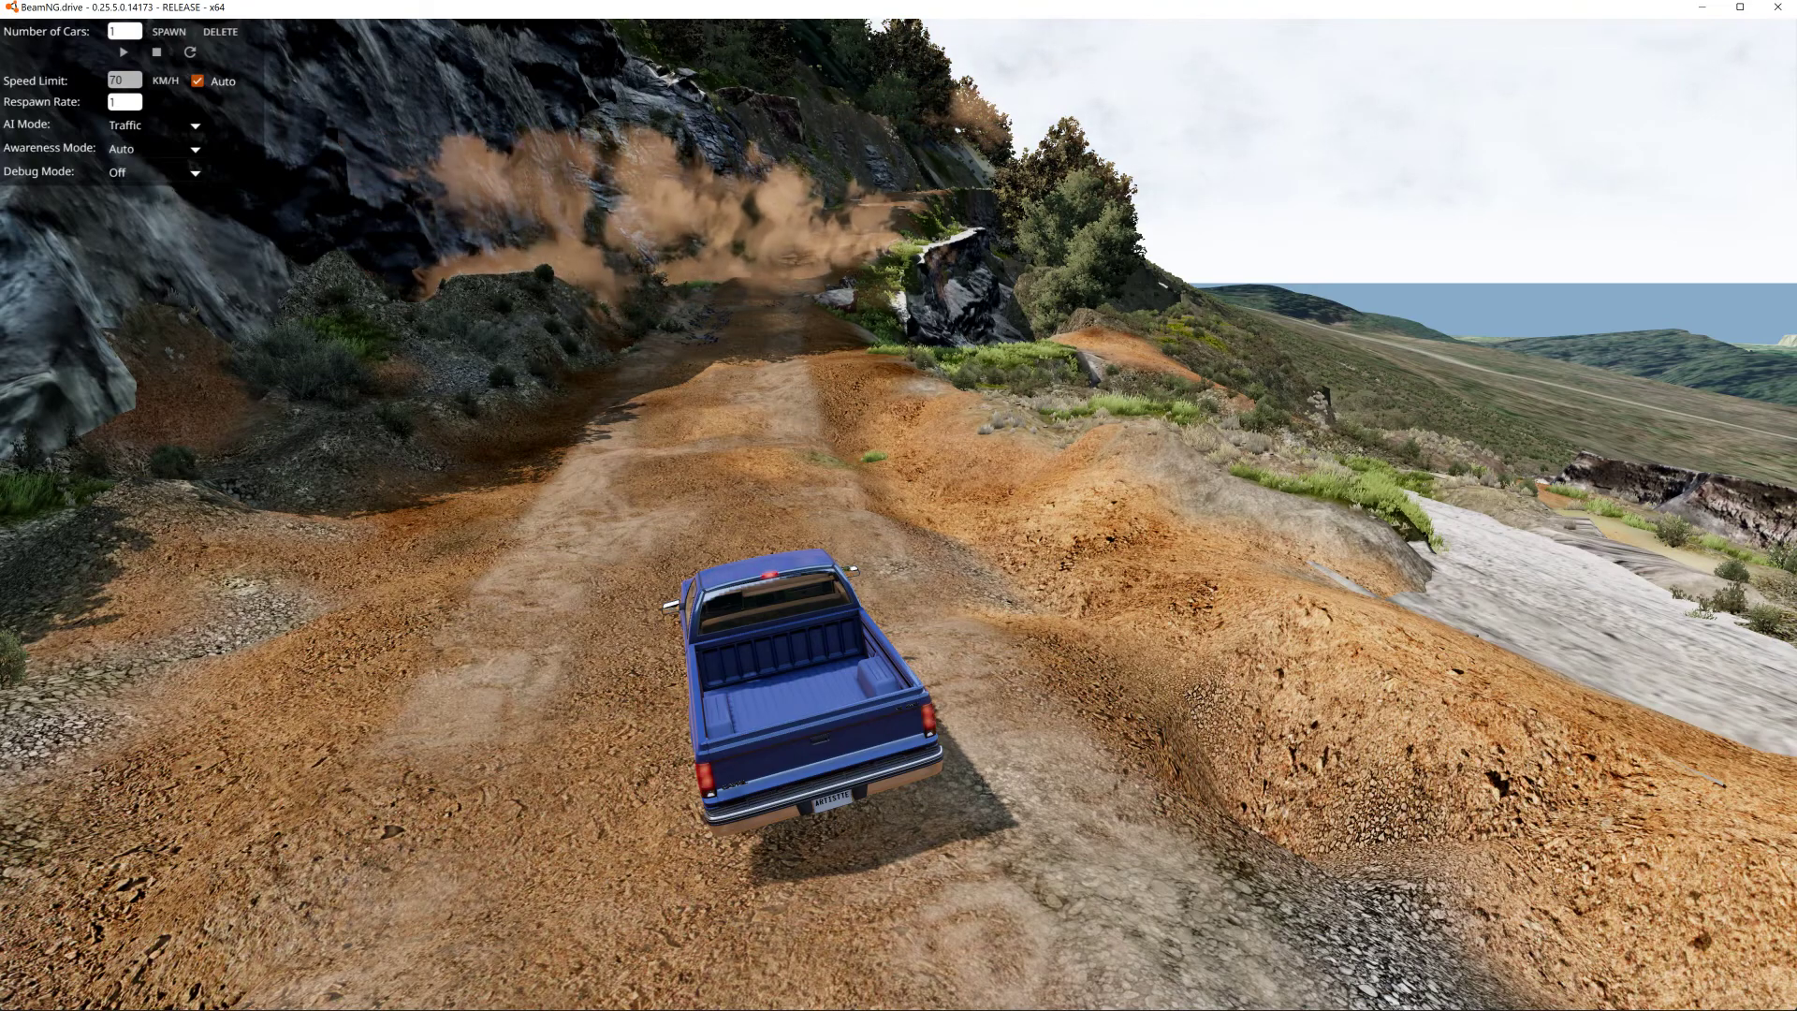
{"action": "key", "text": "F11"}
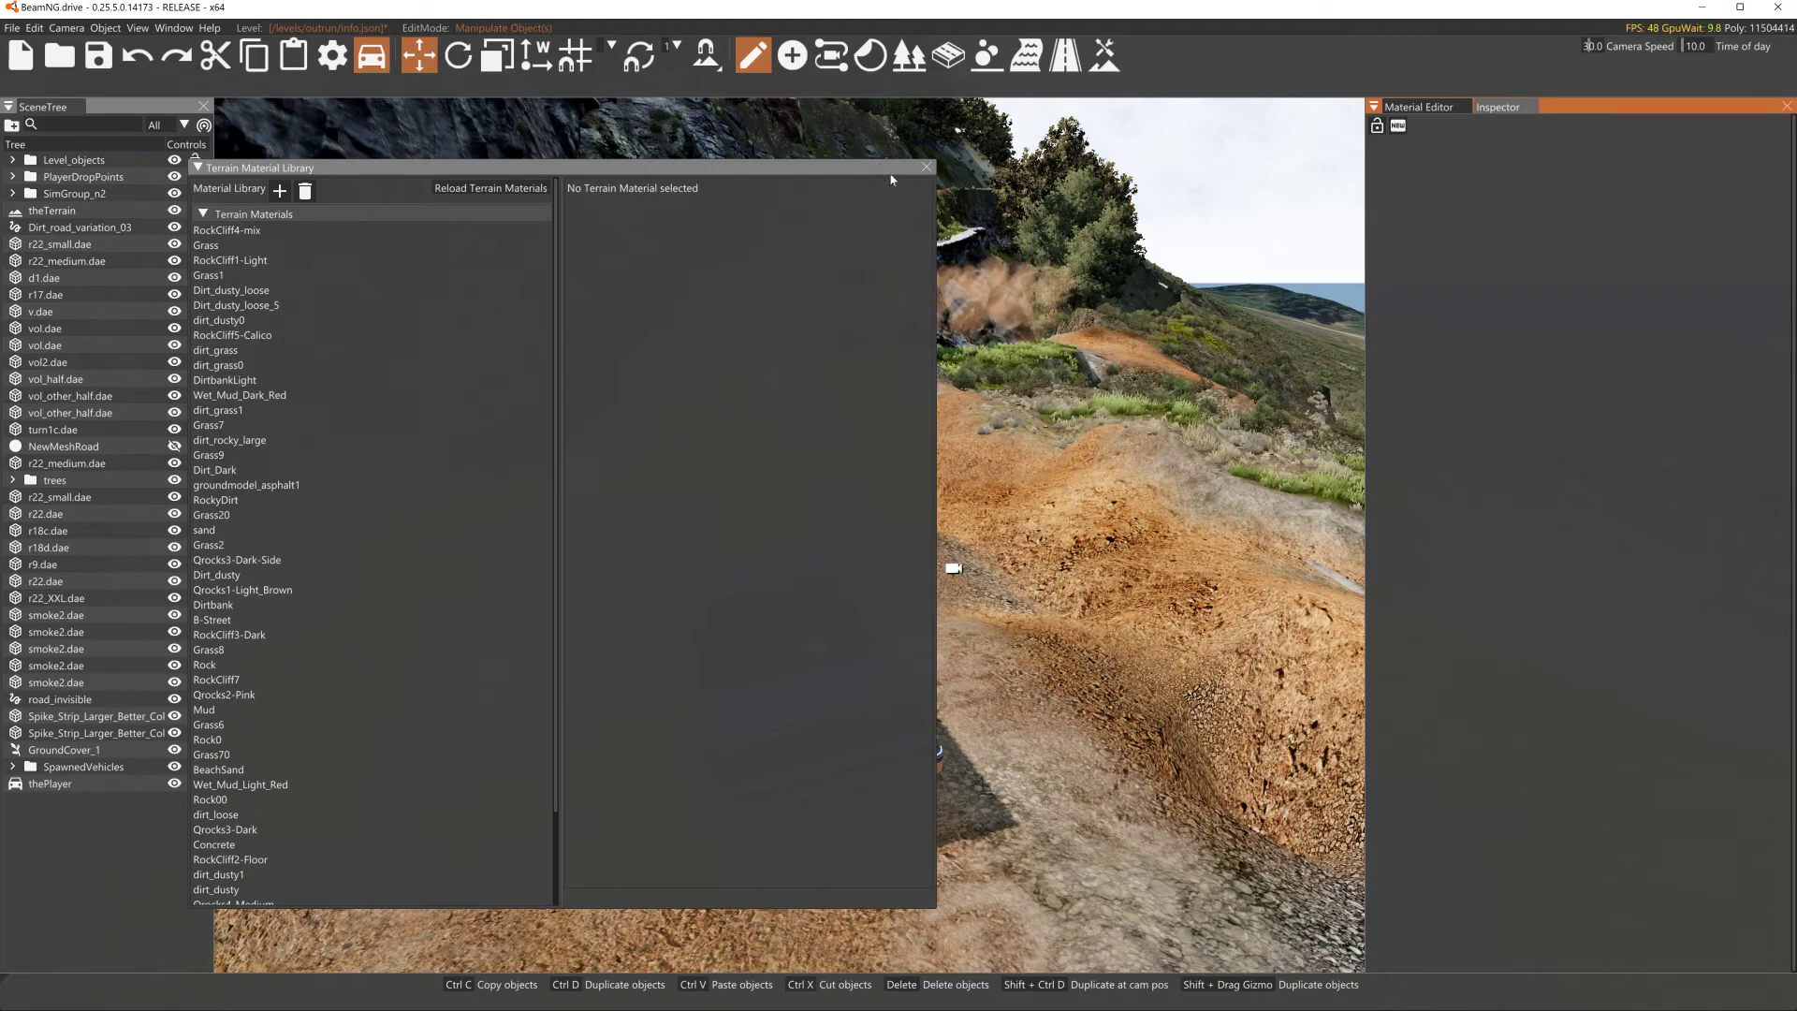
{"action": "left_click", "coordinate": [927, 167]}
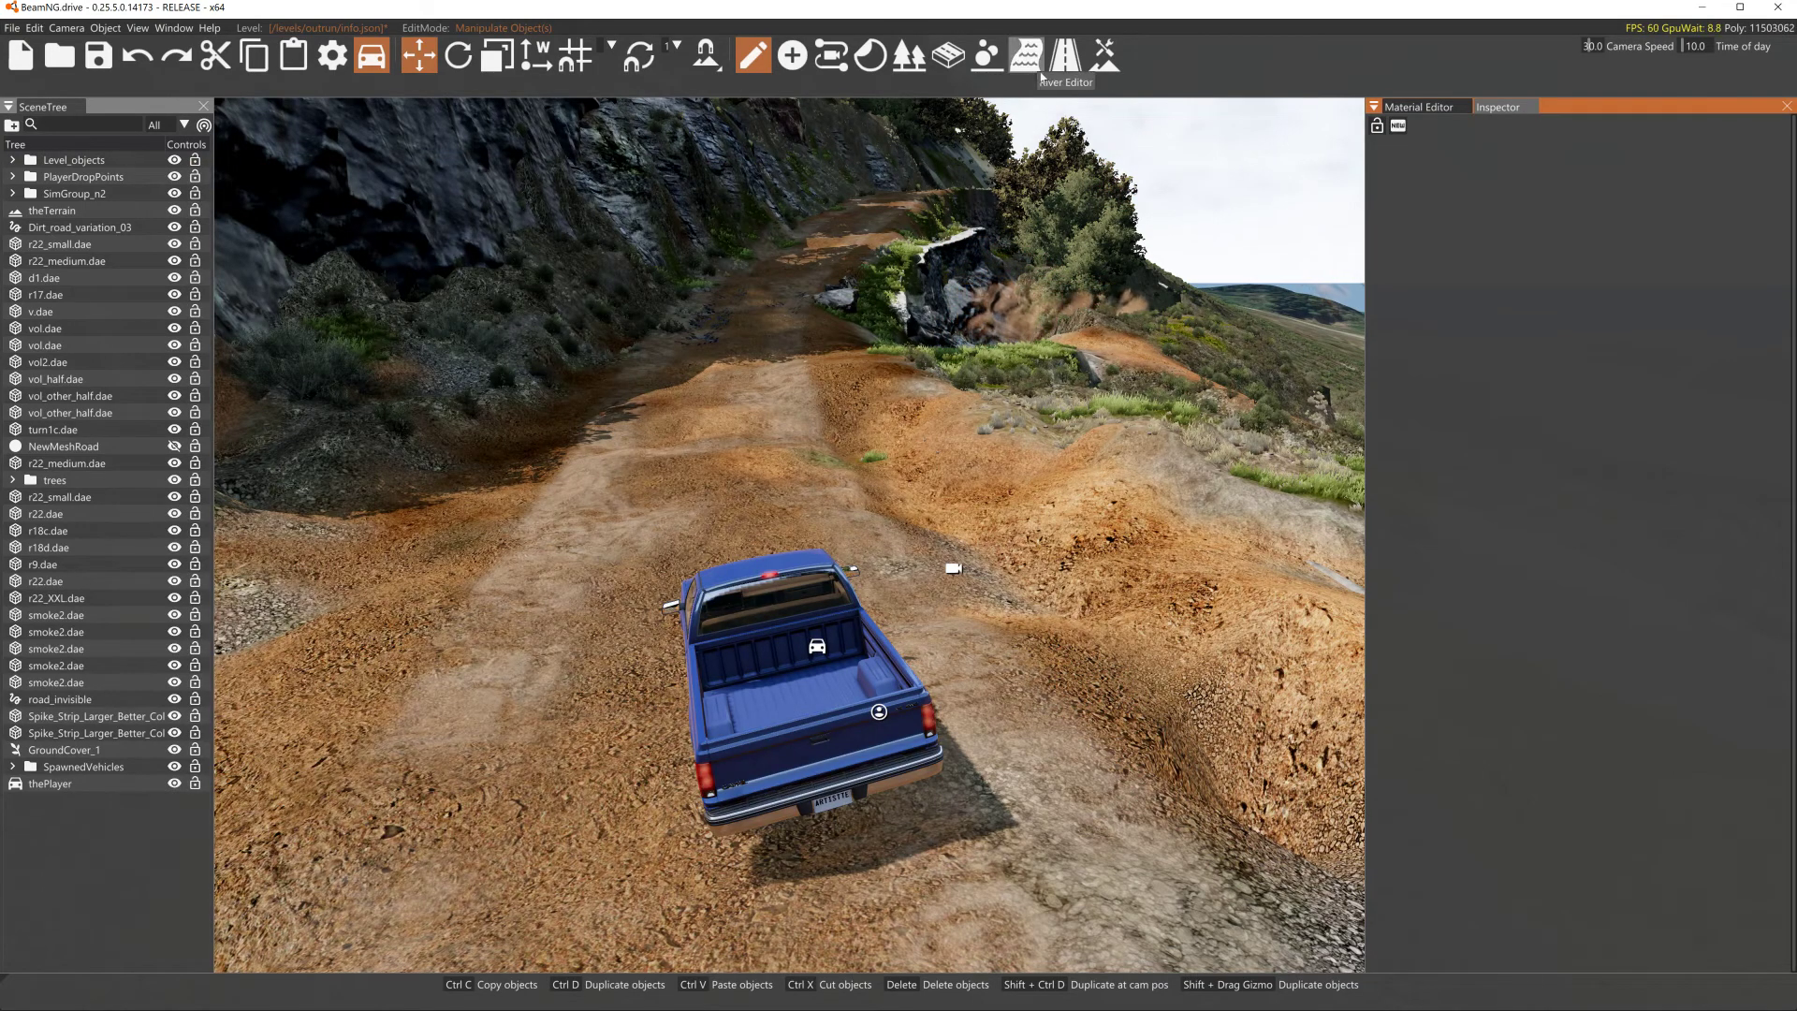
- Open the Terrain Painter, select the Qrocks5-Light material and review its material properties
{"action": "left_click", "coordinate": [1103, 64]}
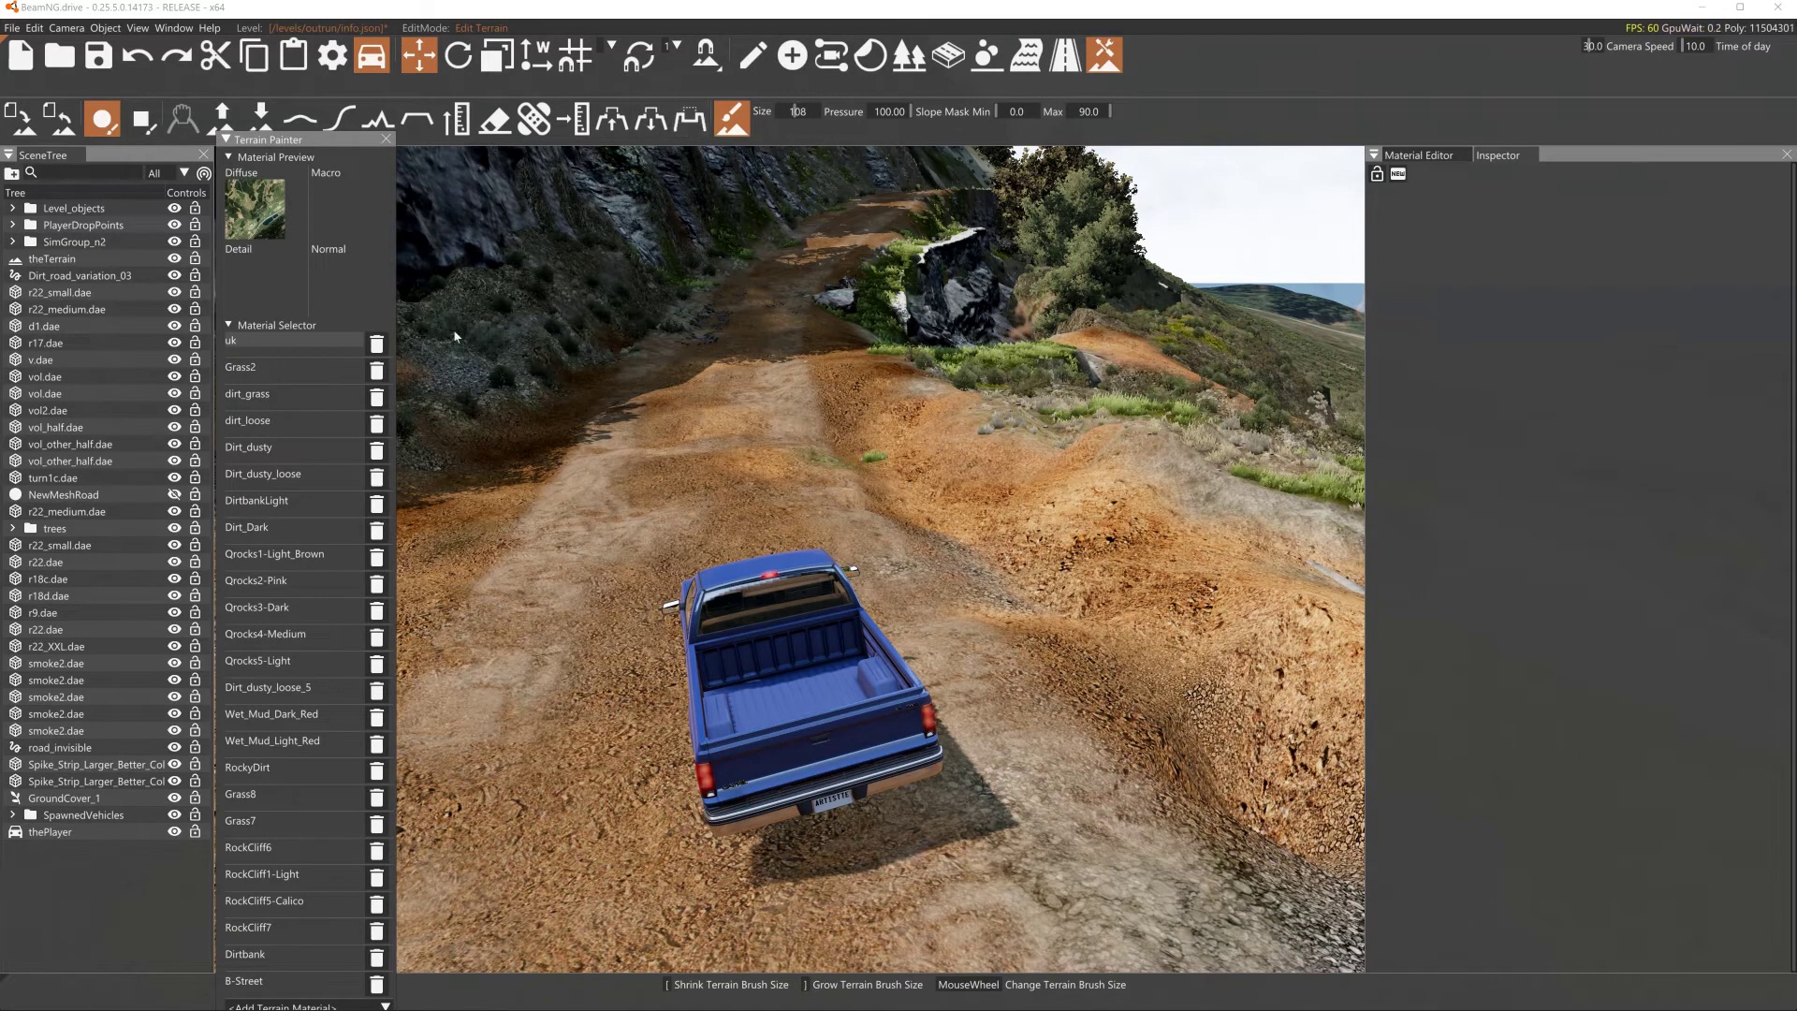
{"action": "left_click", "coordinate": [282, 636]}
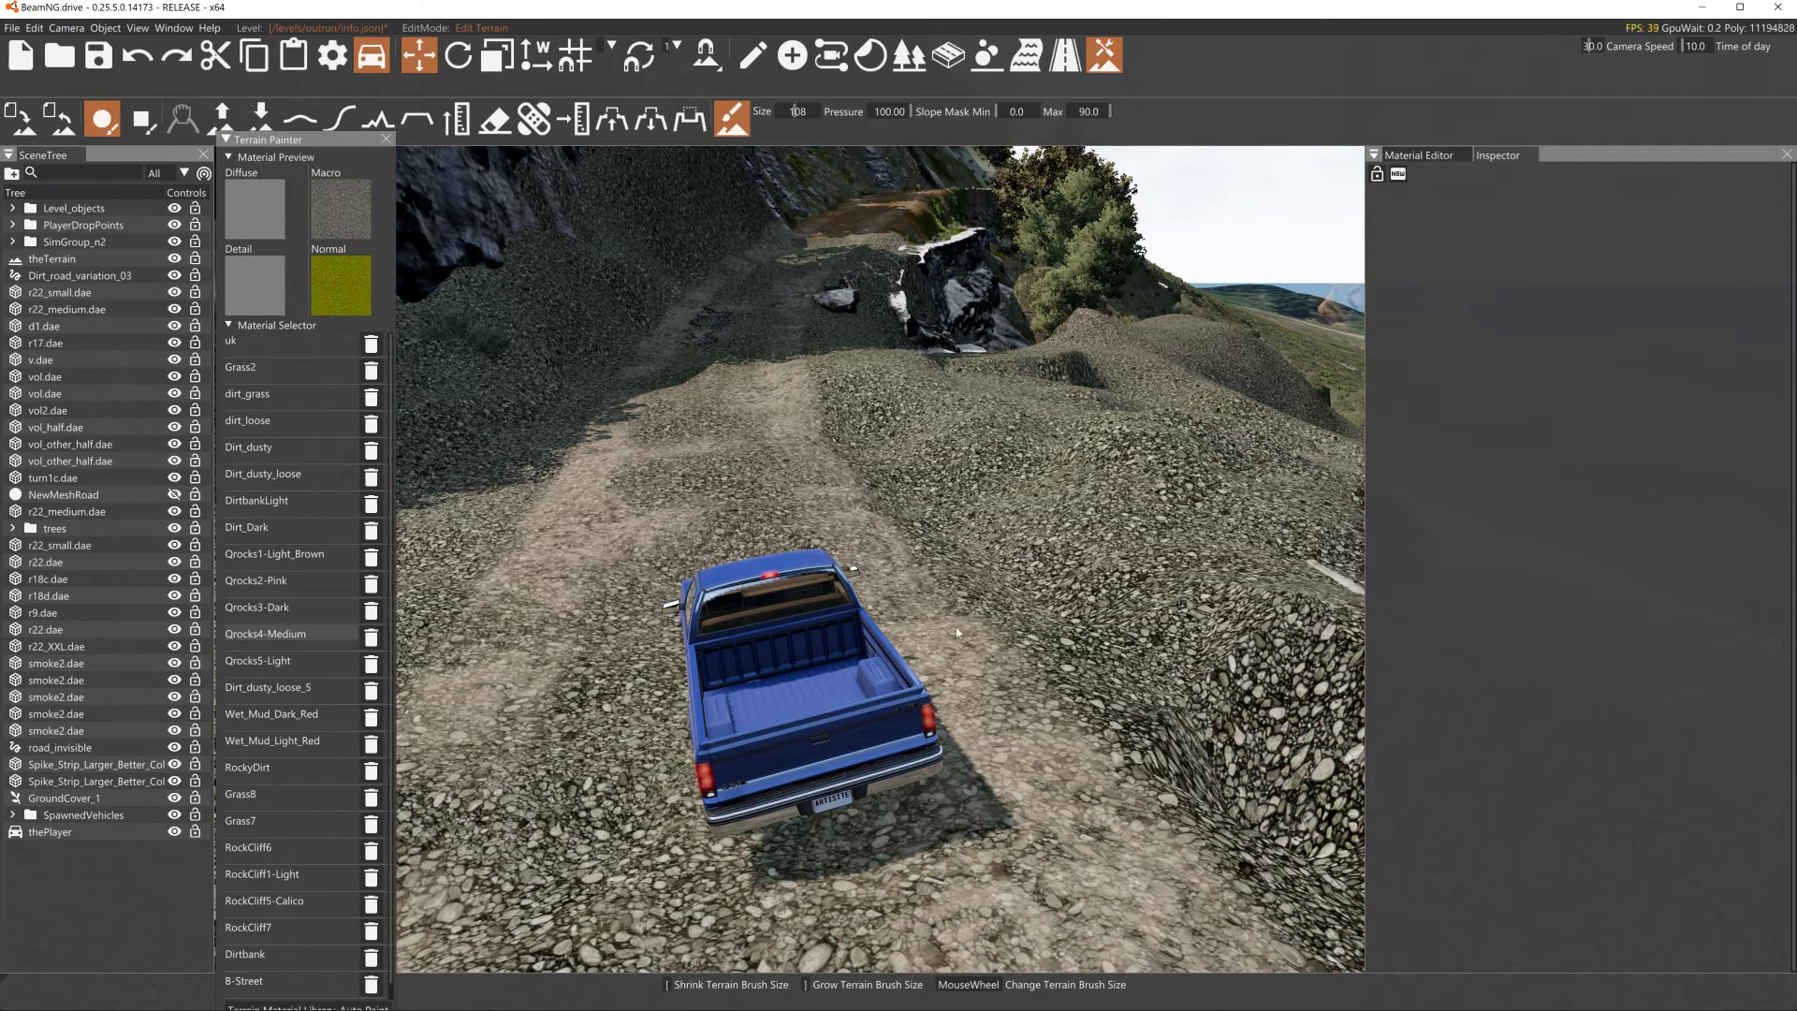
{"action": "key", "text": "ctrl+z"}
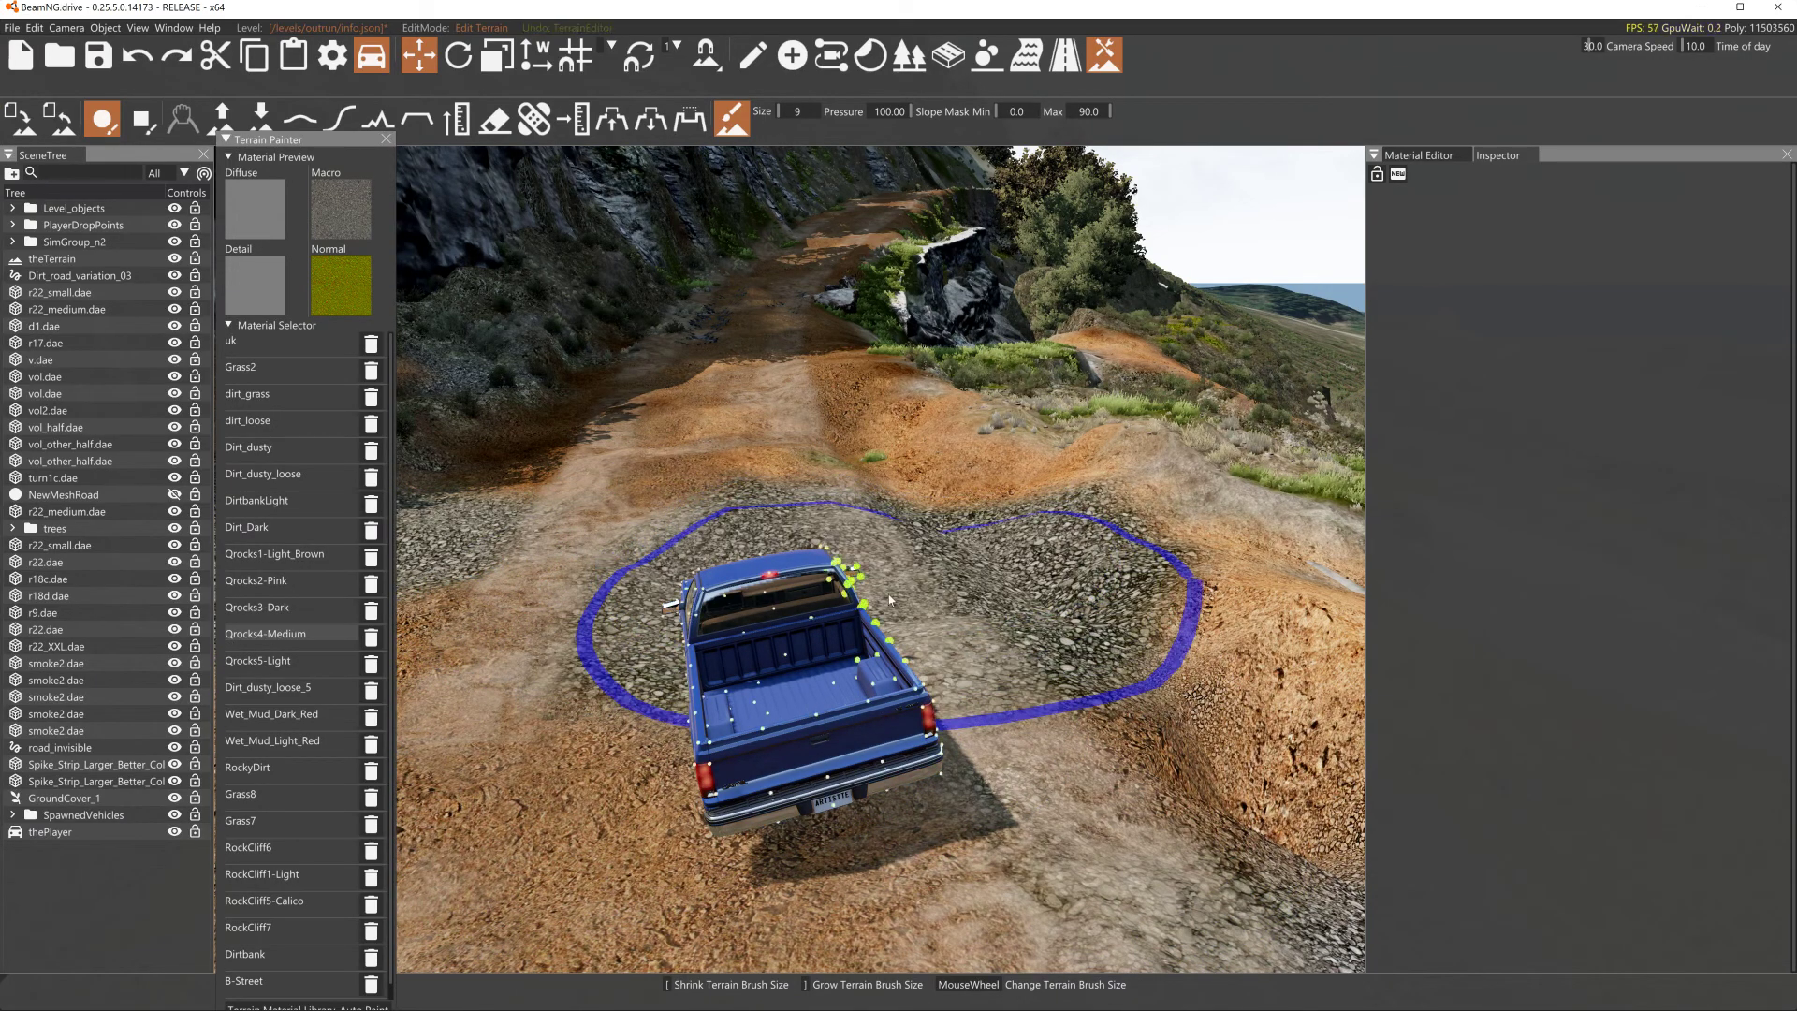
{"action": "left_click", "coordinate": [286, 559]}
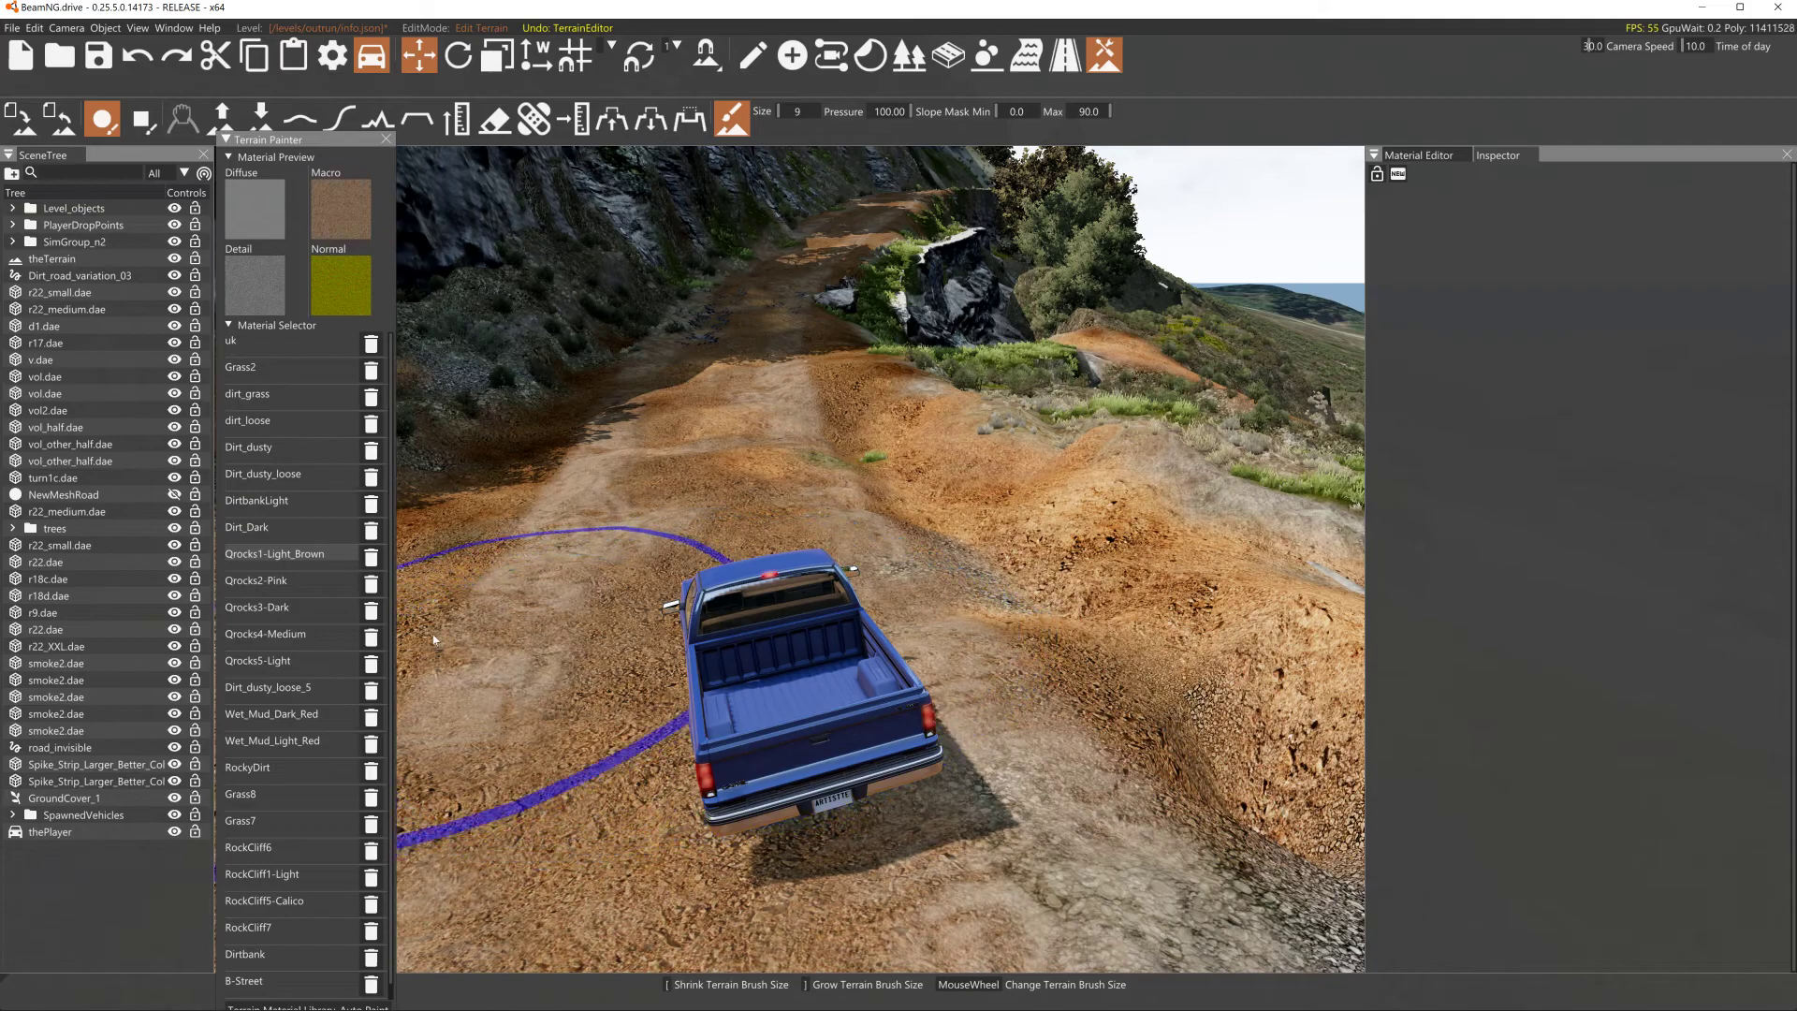
{"action": "left_click", "coordinate": [272, 662]}
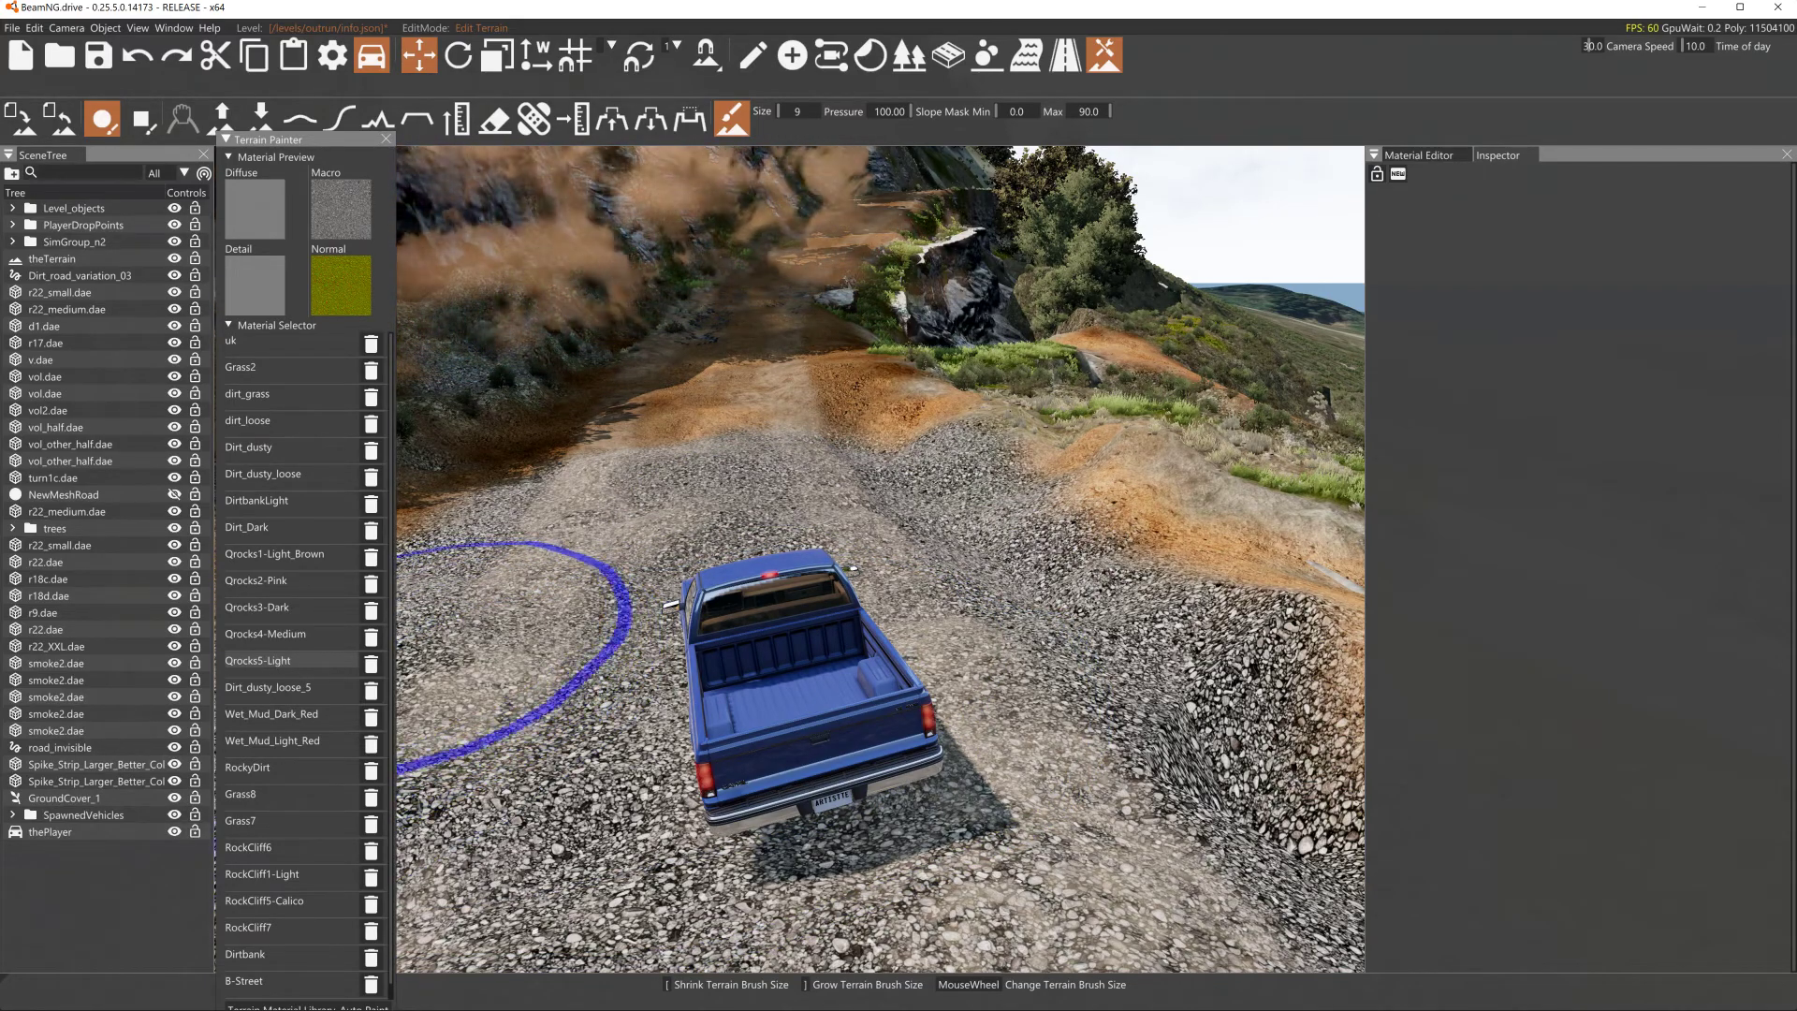
{"action": "left_click", "coordinate": [728, 116]}
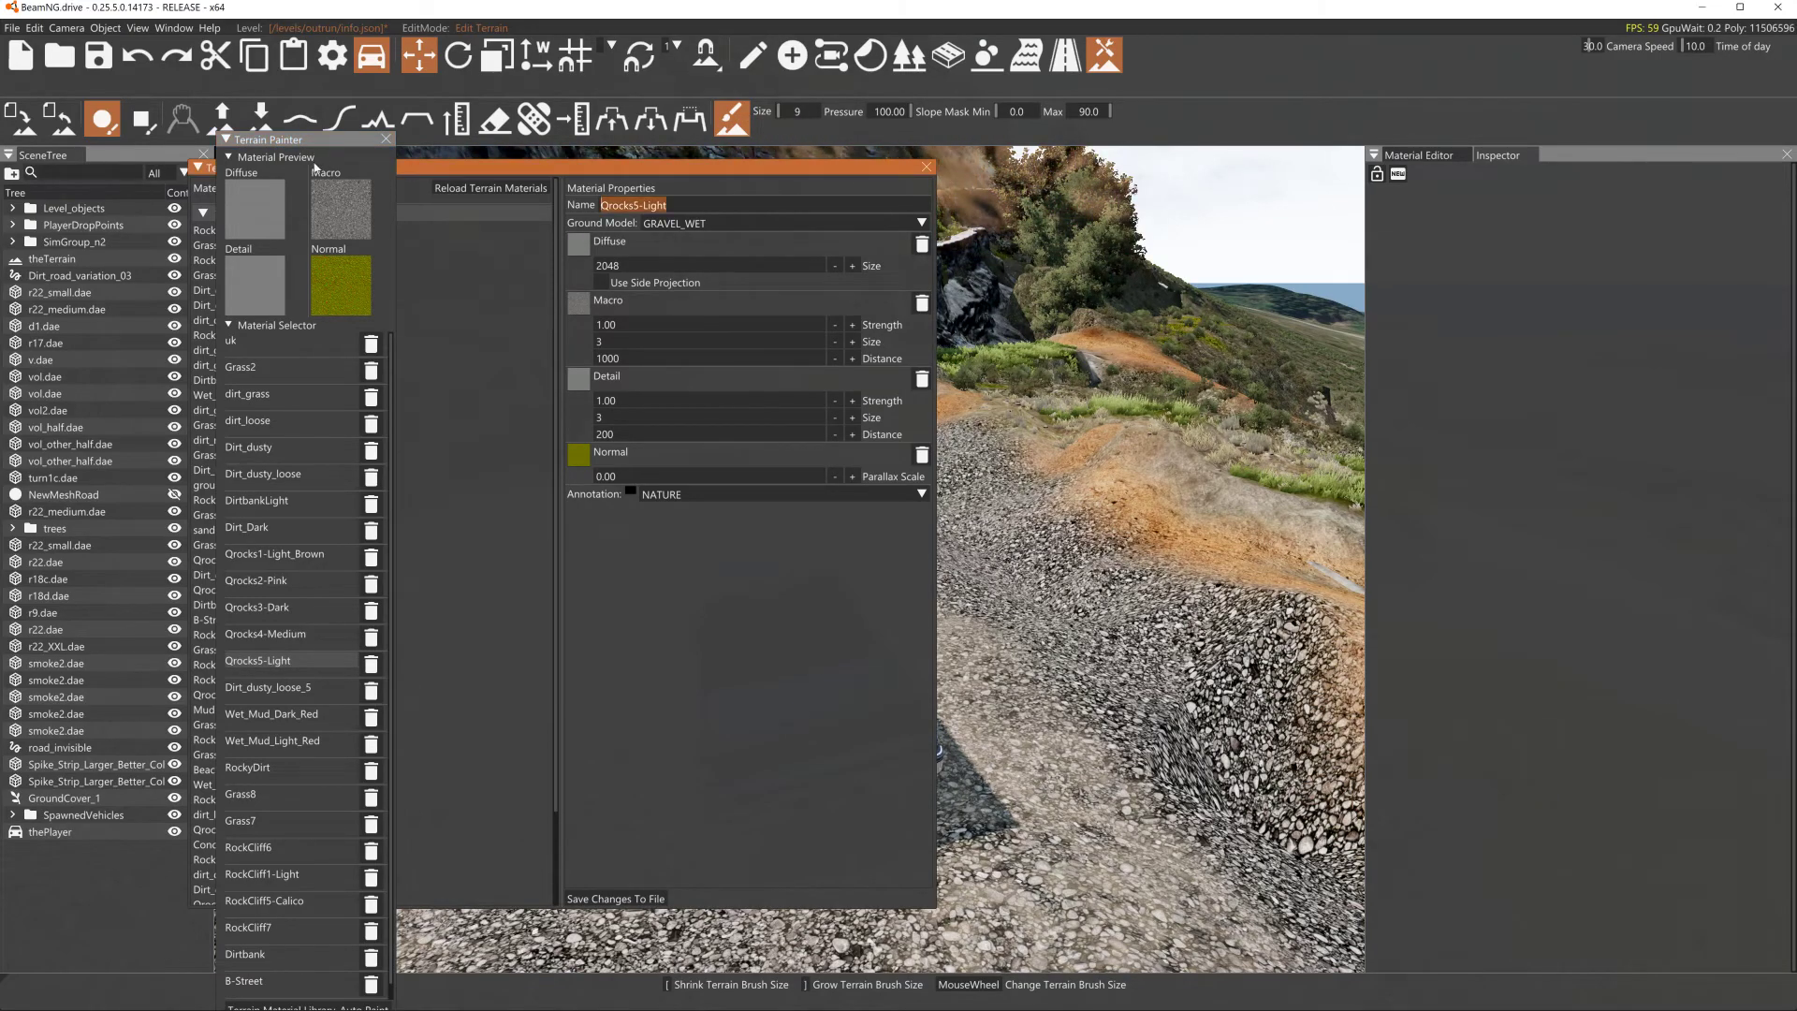
{"action": "left_click", "coordinate": [927, 167]}
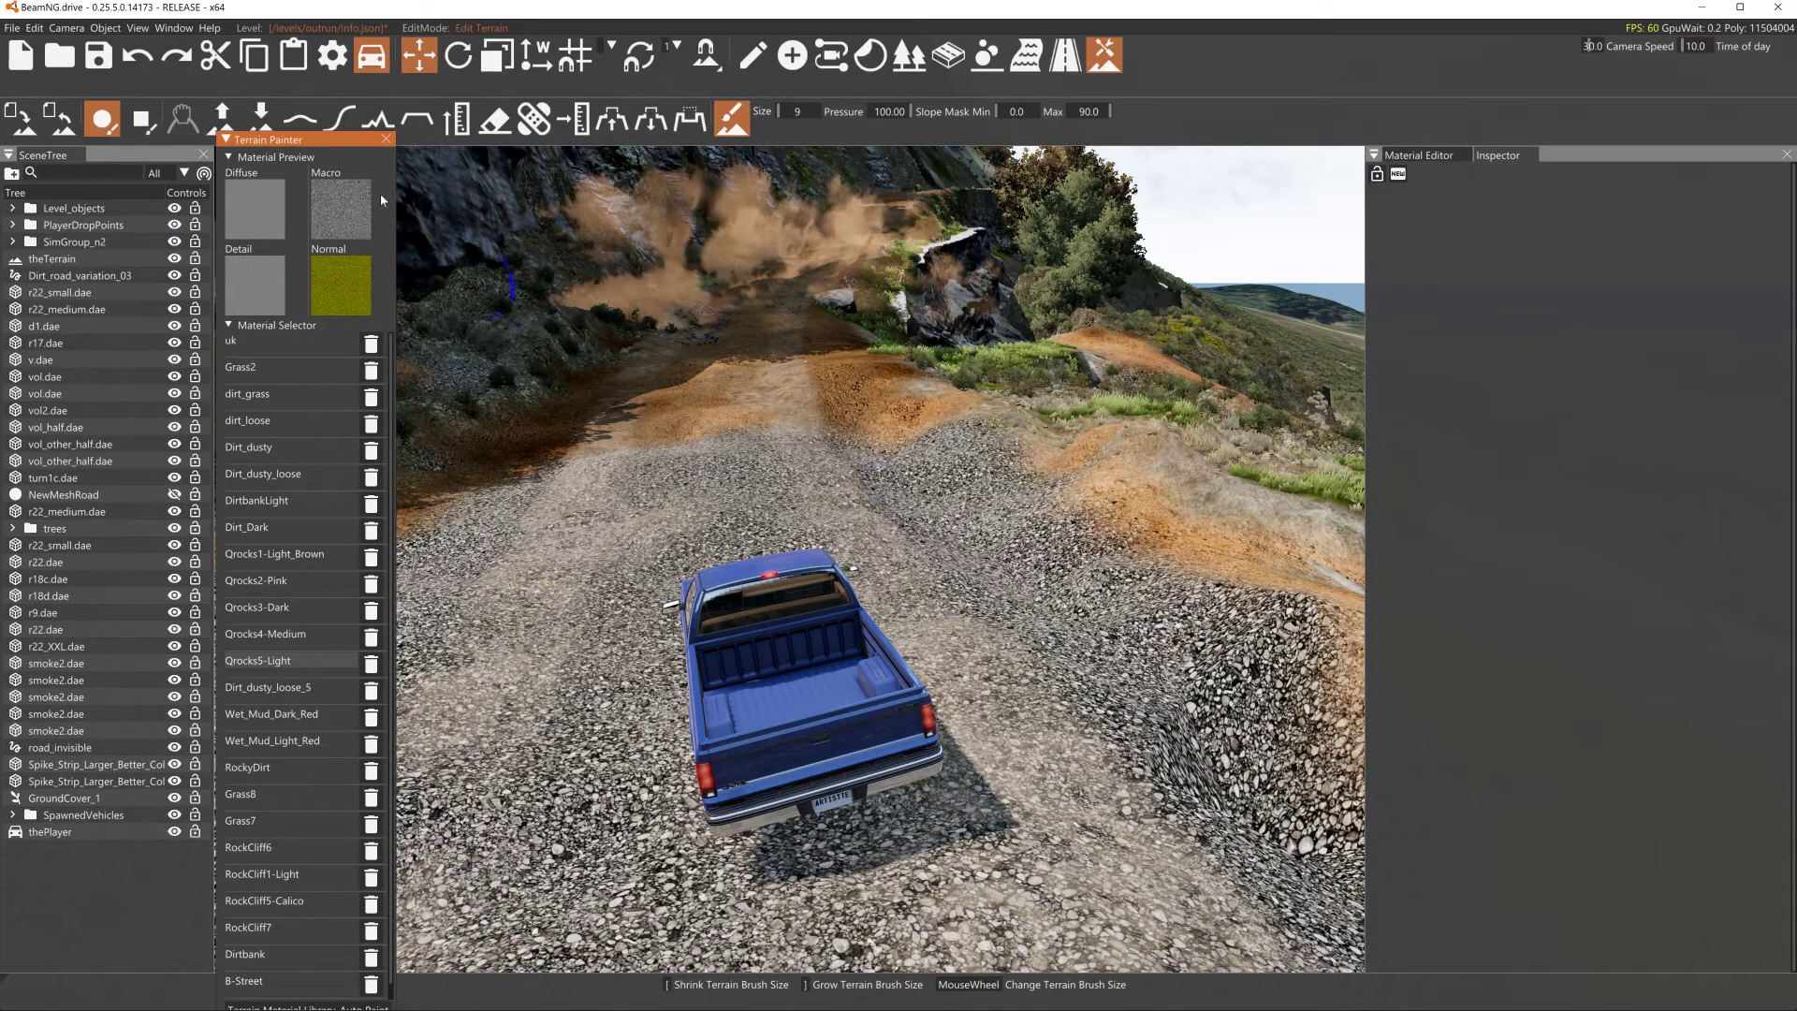
- Create a GroundCover object in the scene and show its properties in the Inspector
{"action": "left_click", "coordinate": [791, 56]}
{"action": "left_click", "coordinate": [649, 122]}
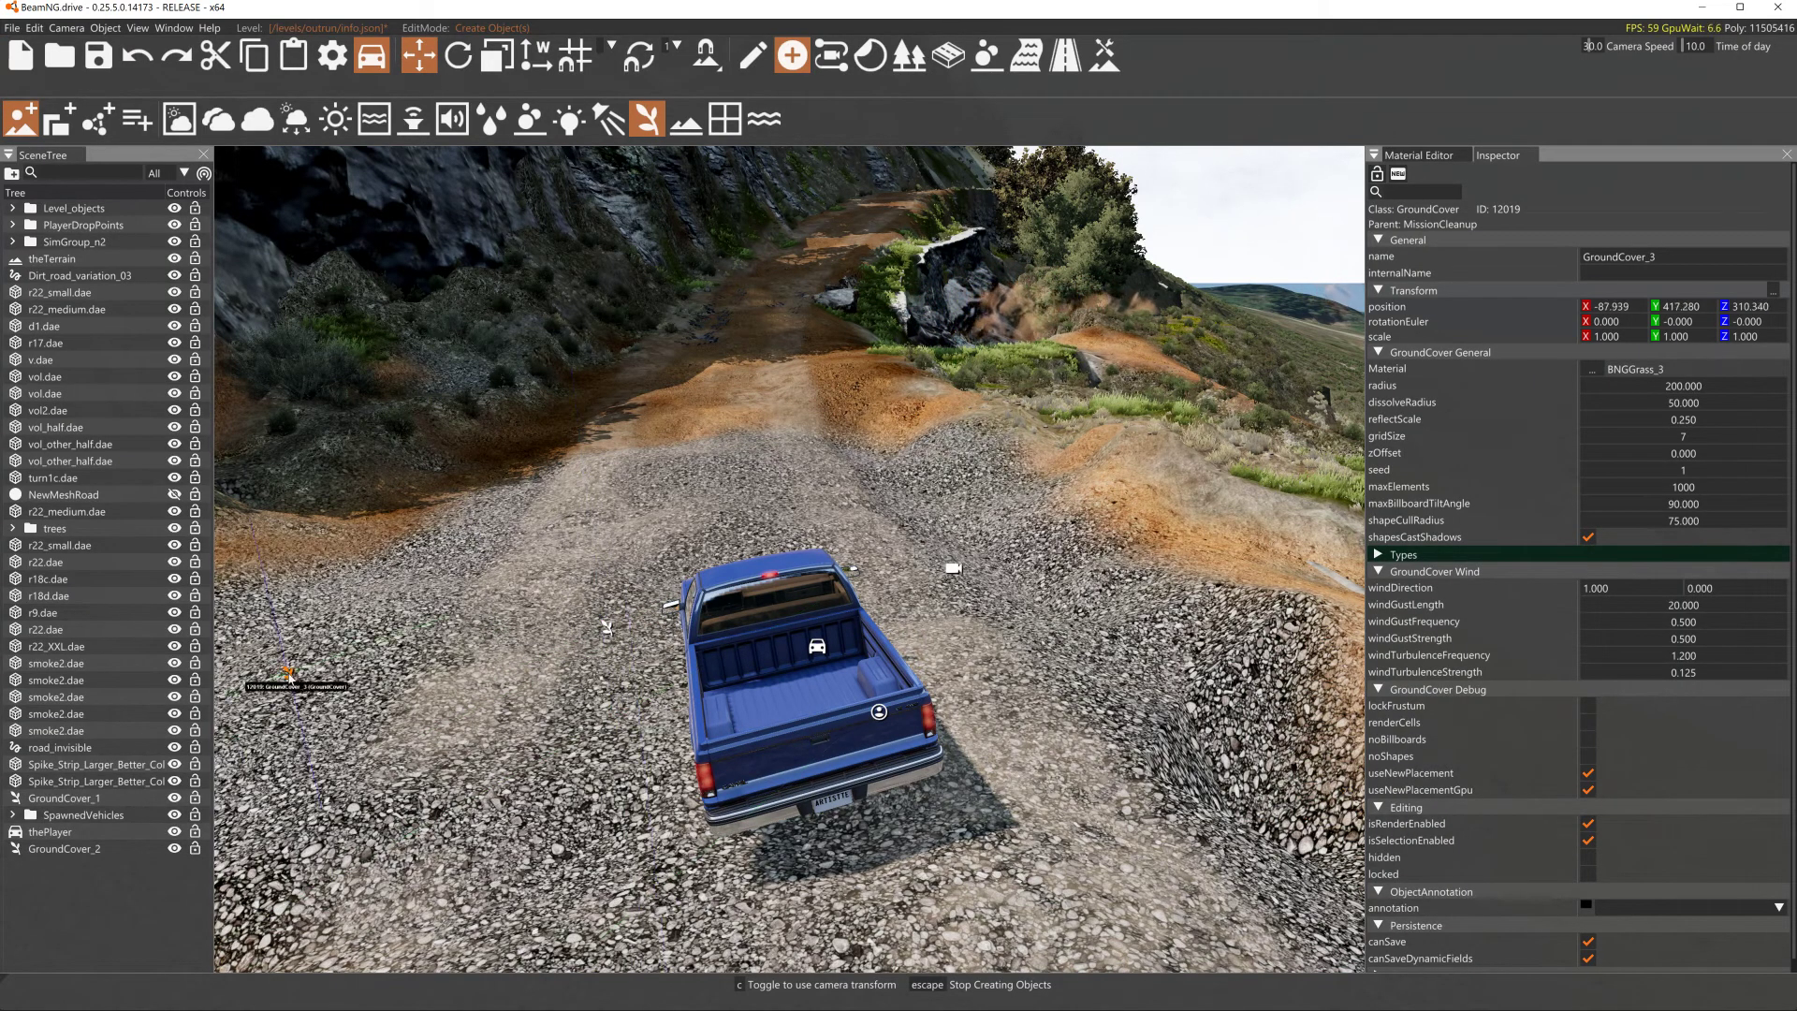
{"action": "key", "text": "Escape"}
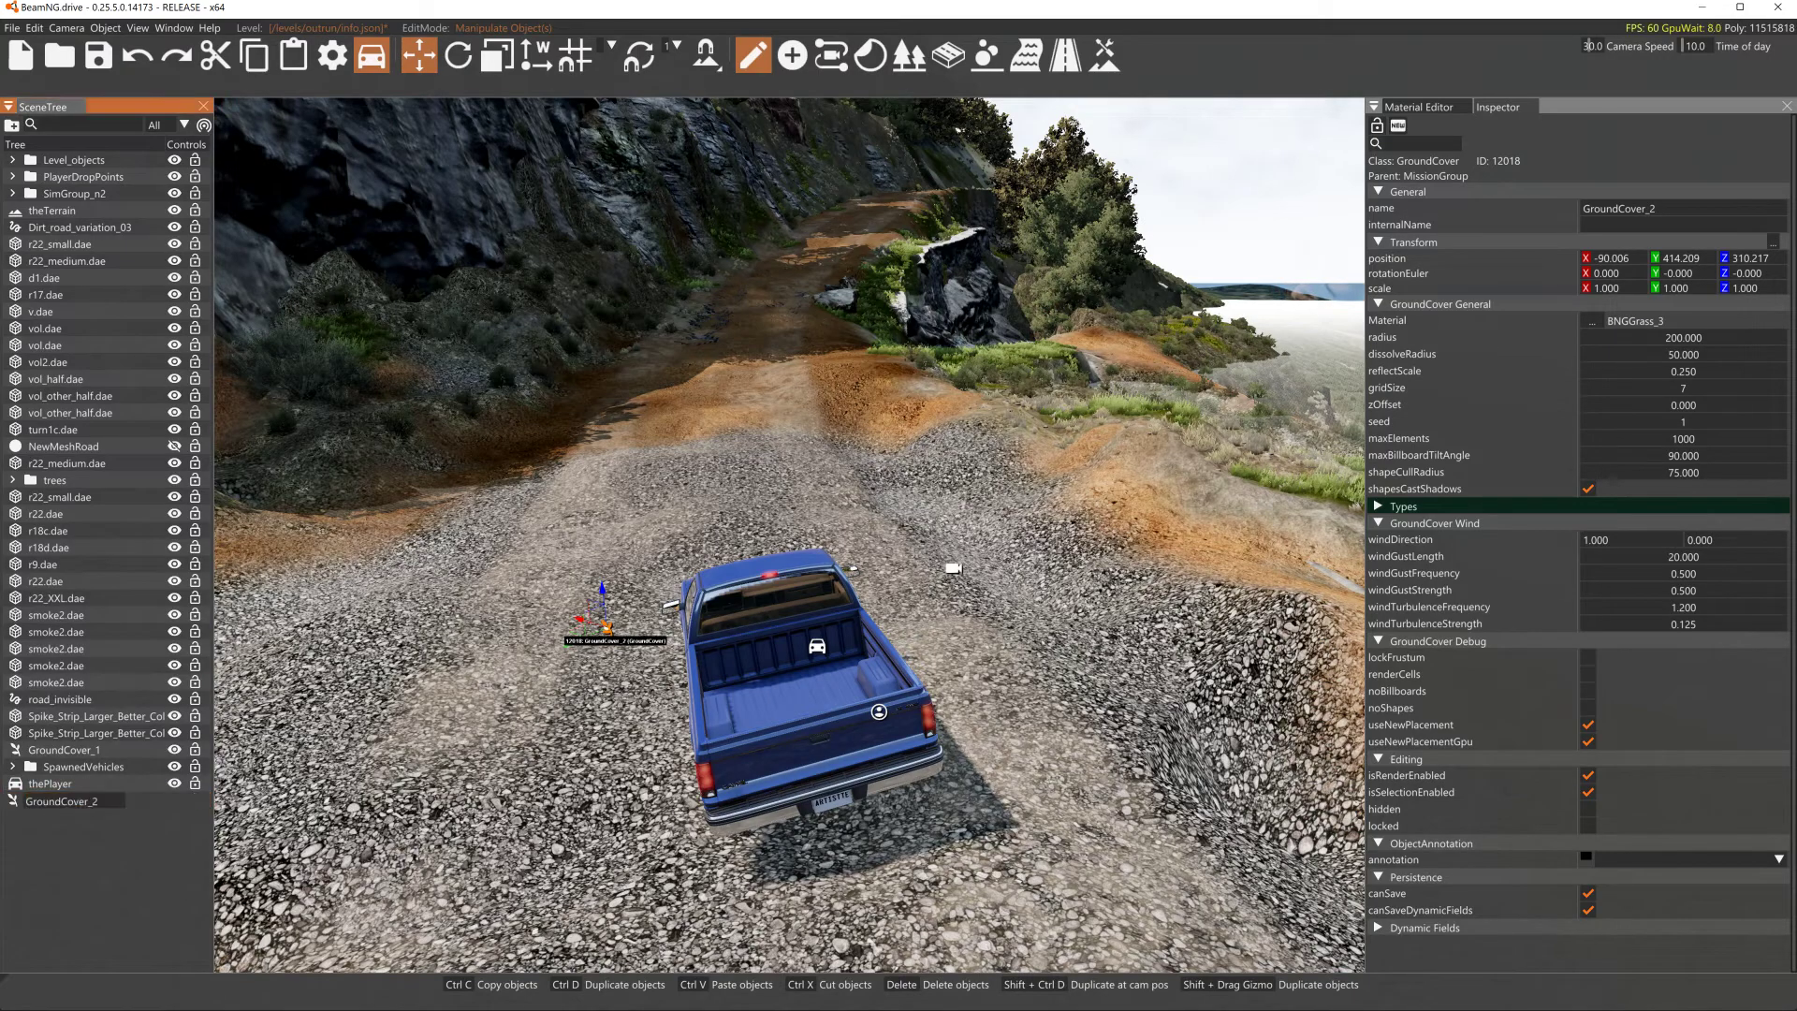
{"action": "left_click", "coordinate": [1504, 110]}
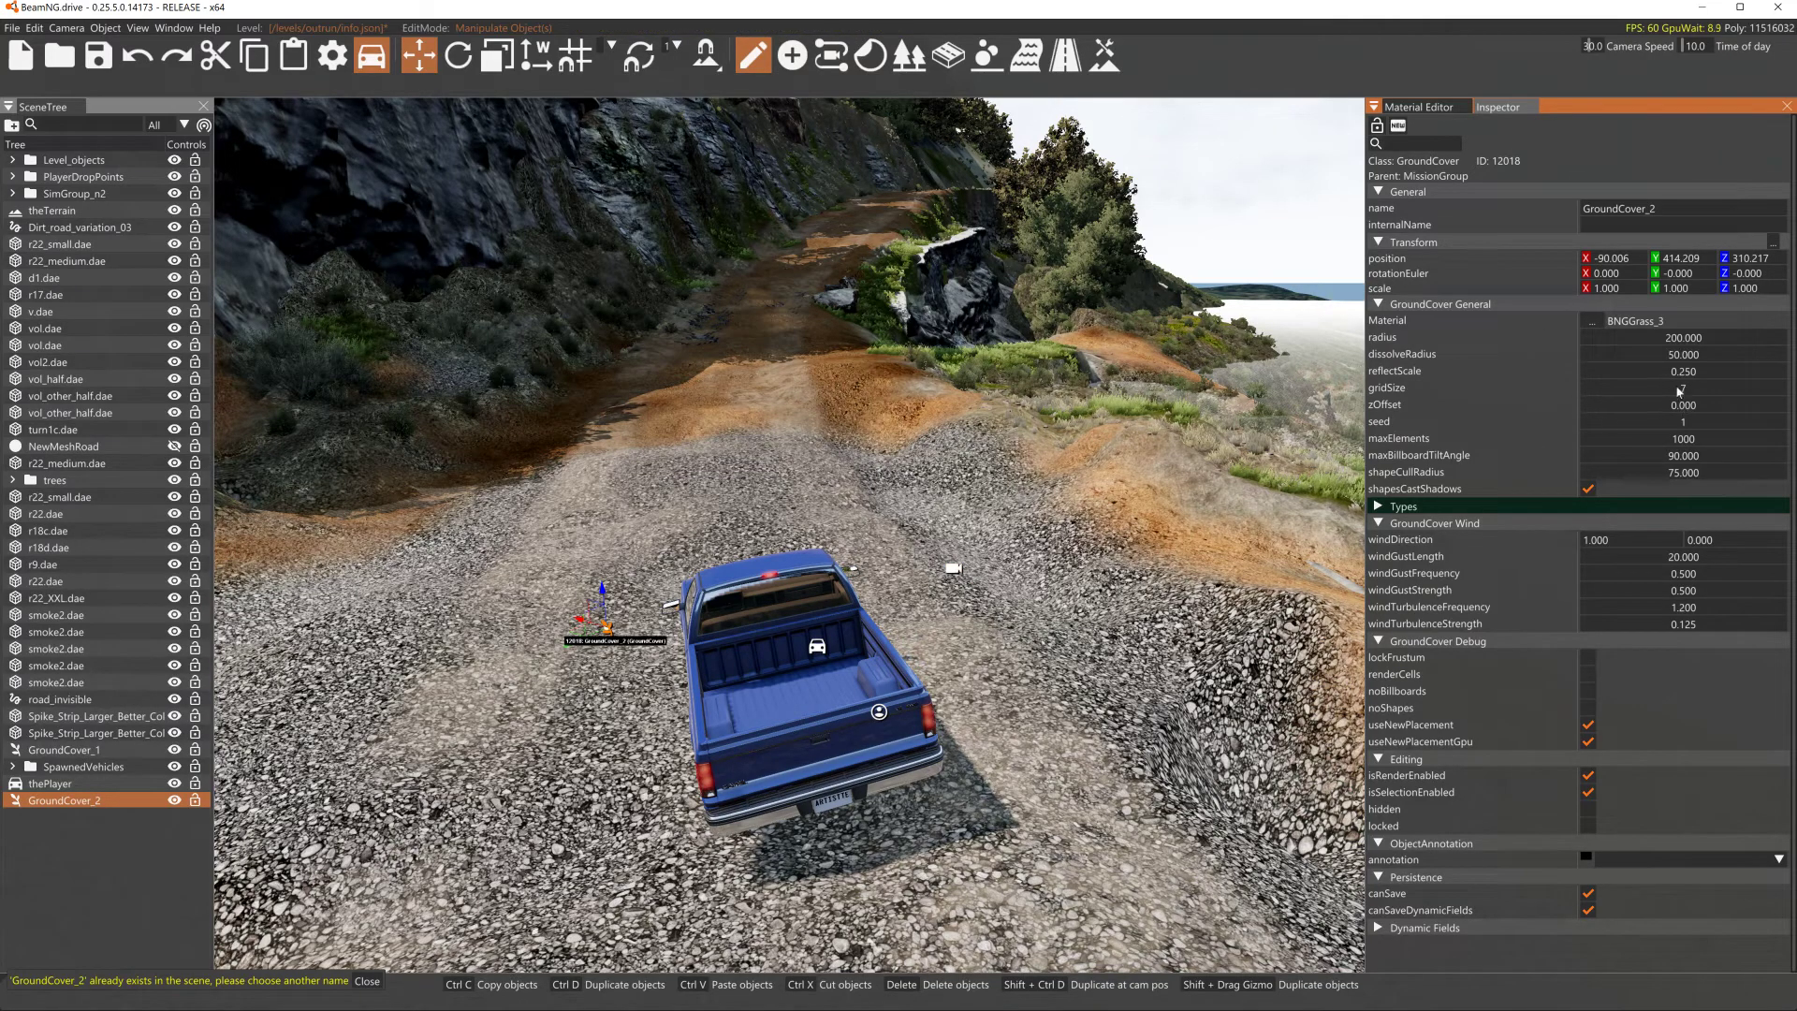
- Set the GroundCover's material to smoke, filtering the material list by "sm"
{"action": "left_click", "coordinate": [1592, 321]}
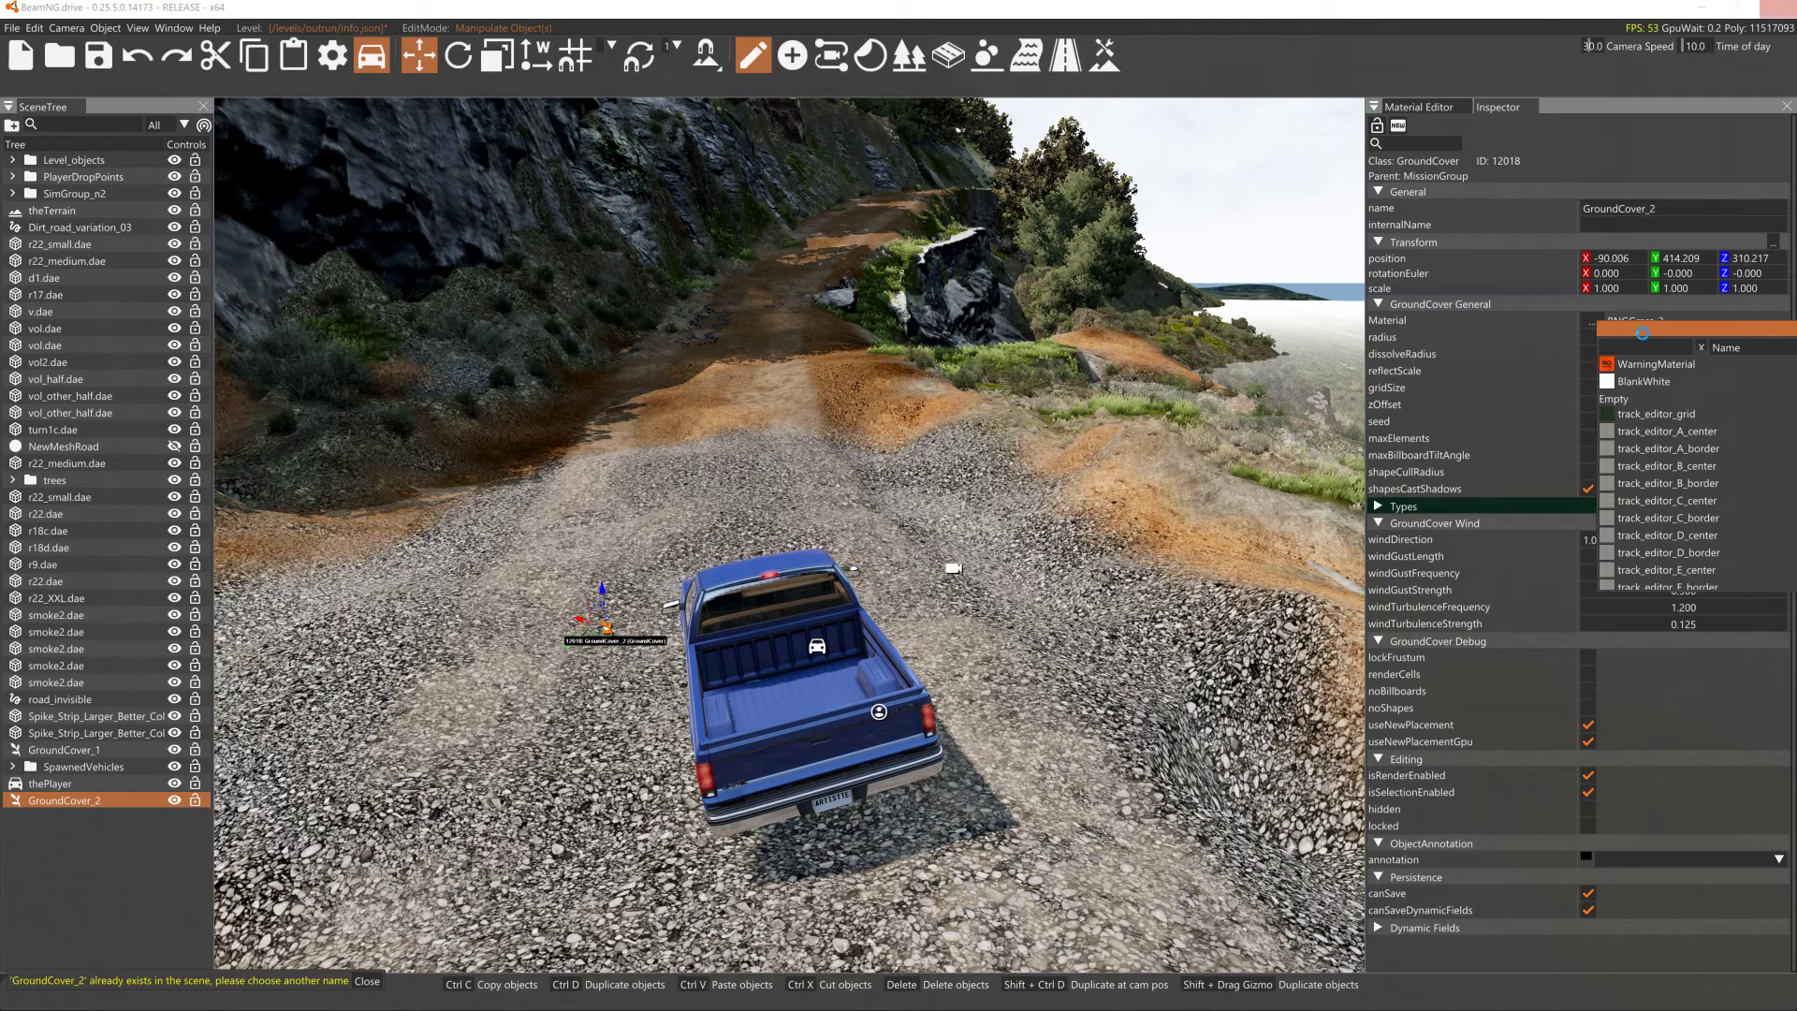
{"action": "key", "text": "Escape"}
{"action": "key", "text": "s"}
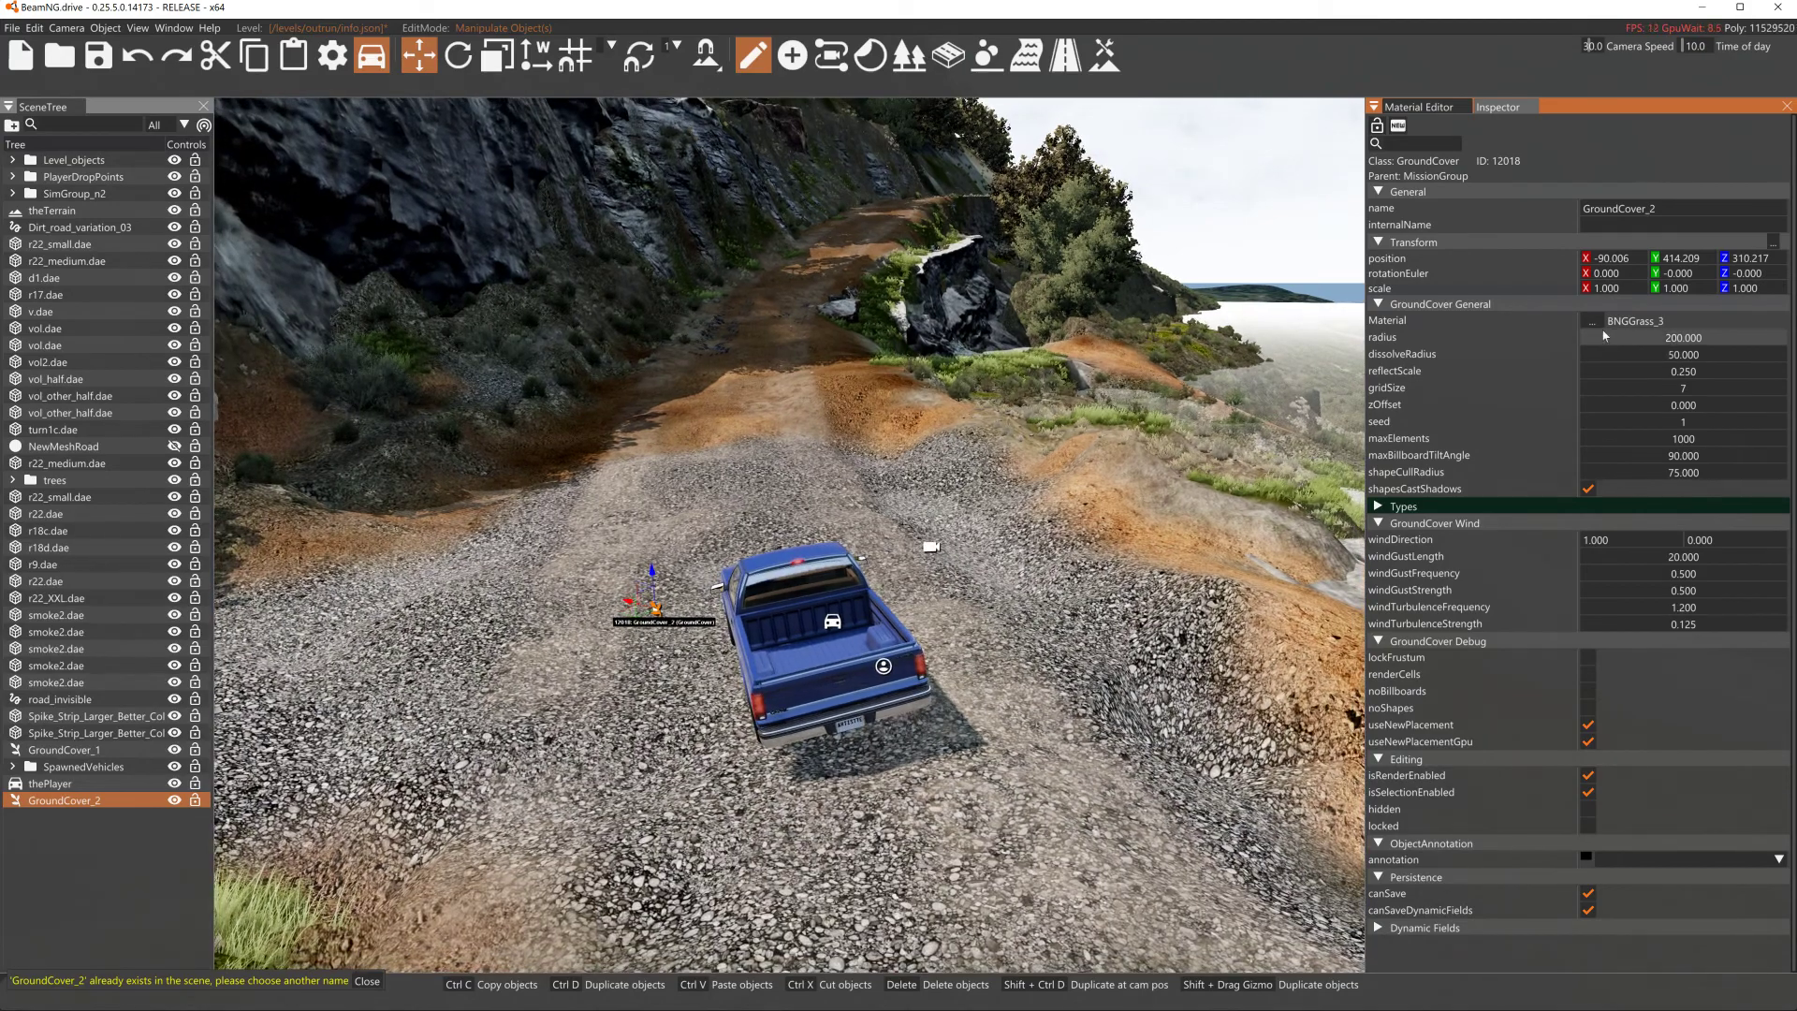
{"action": "left_click", "coordinate": [1600, 327]}
{"action": "type", "text": "s"}
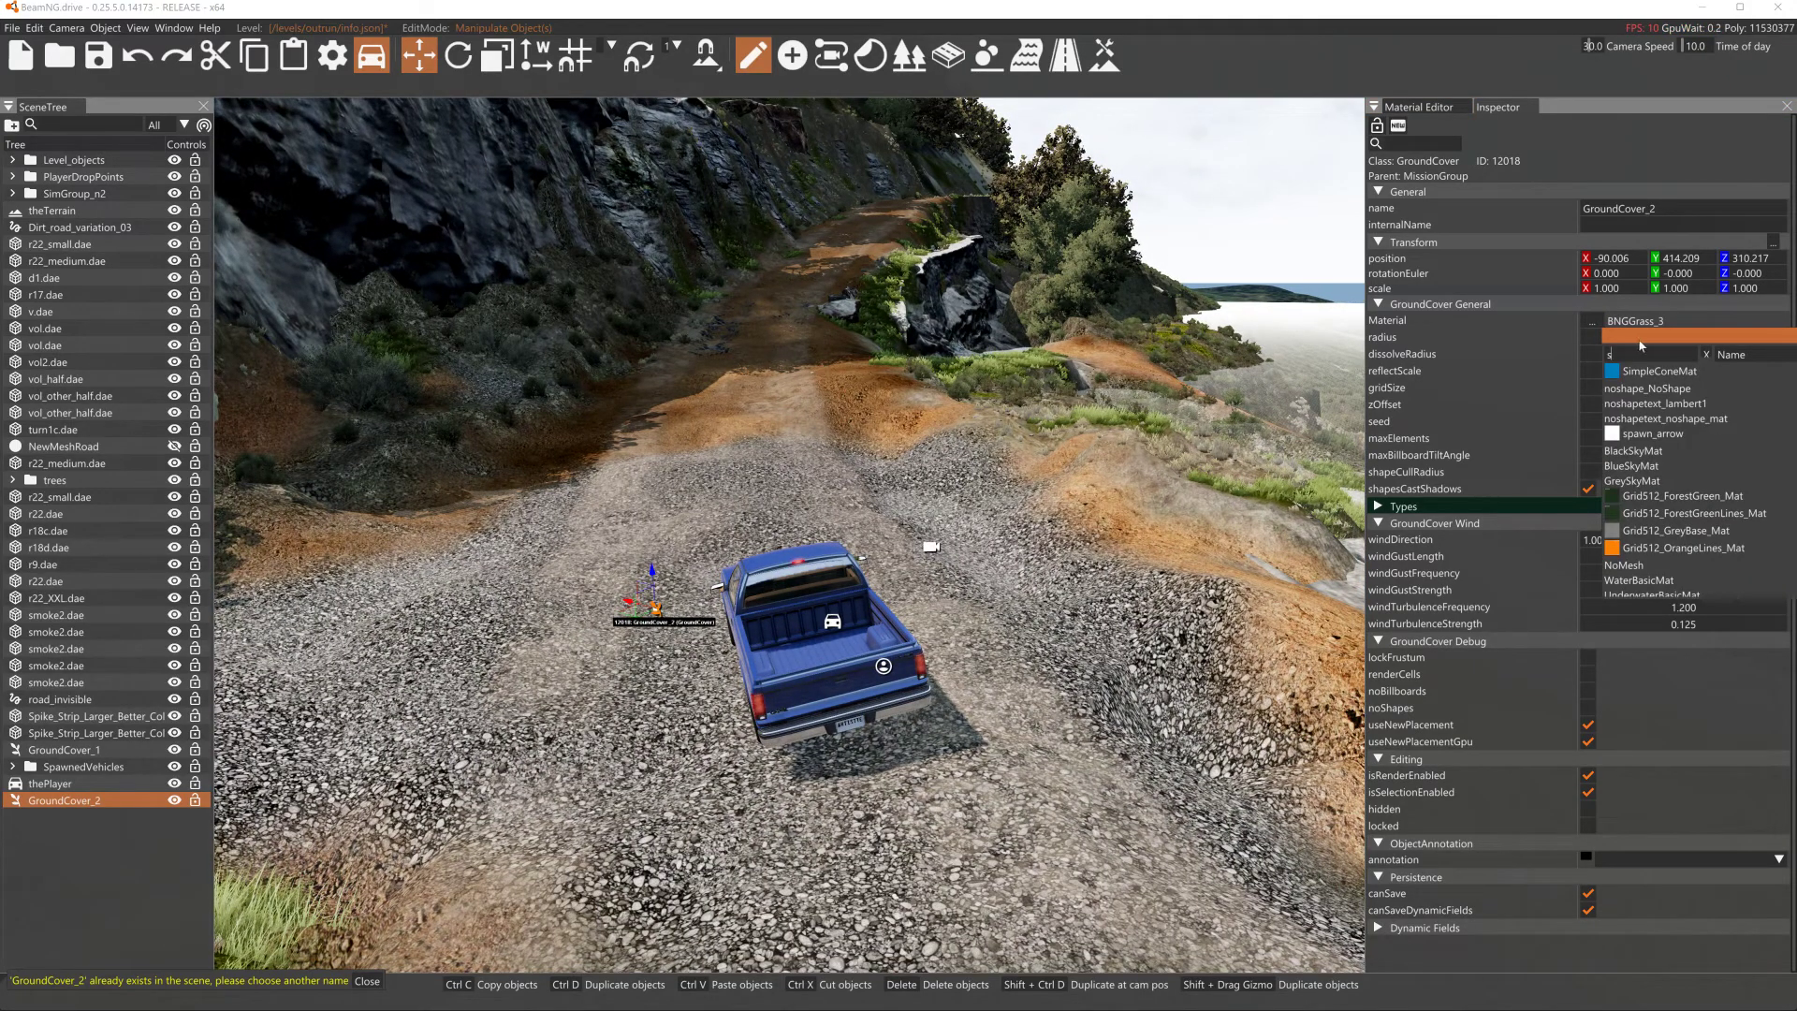
{"action": "type", "text": "m"}
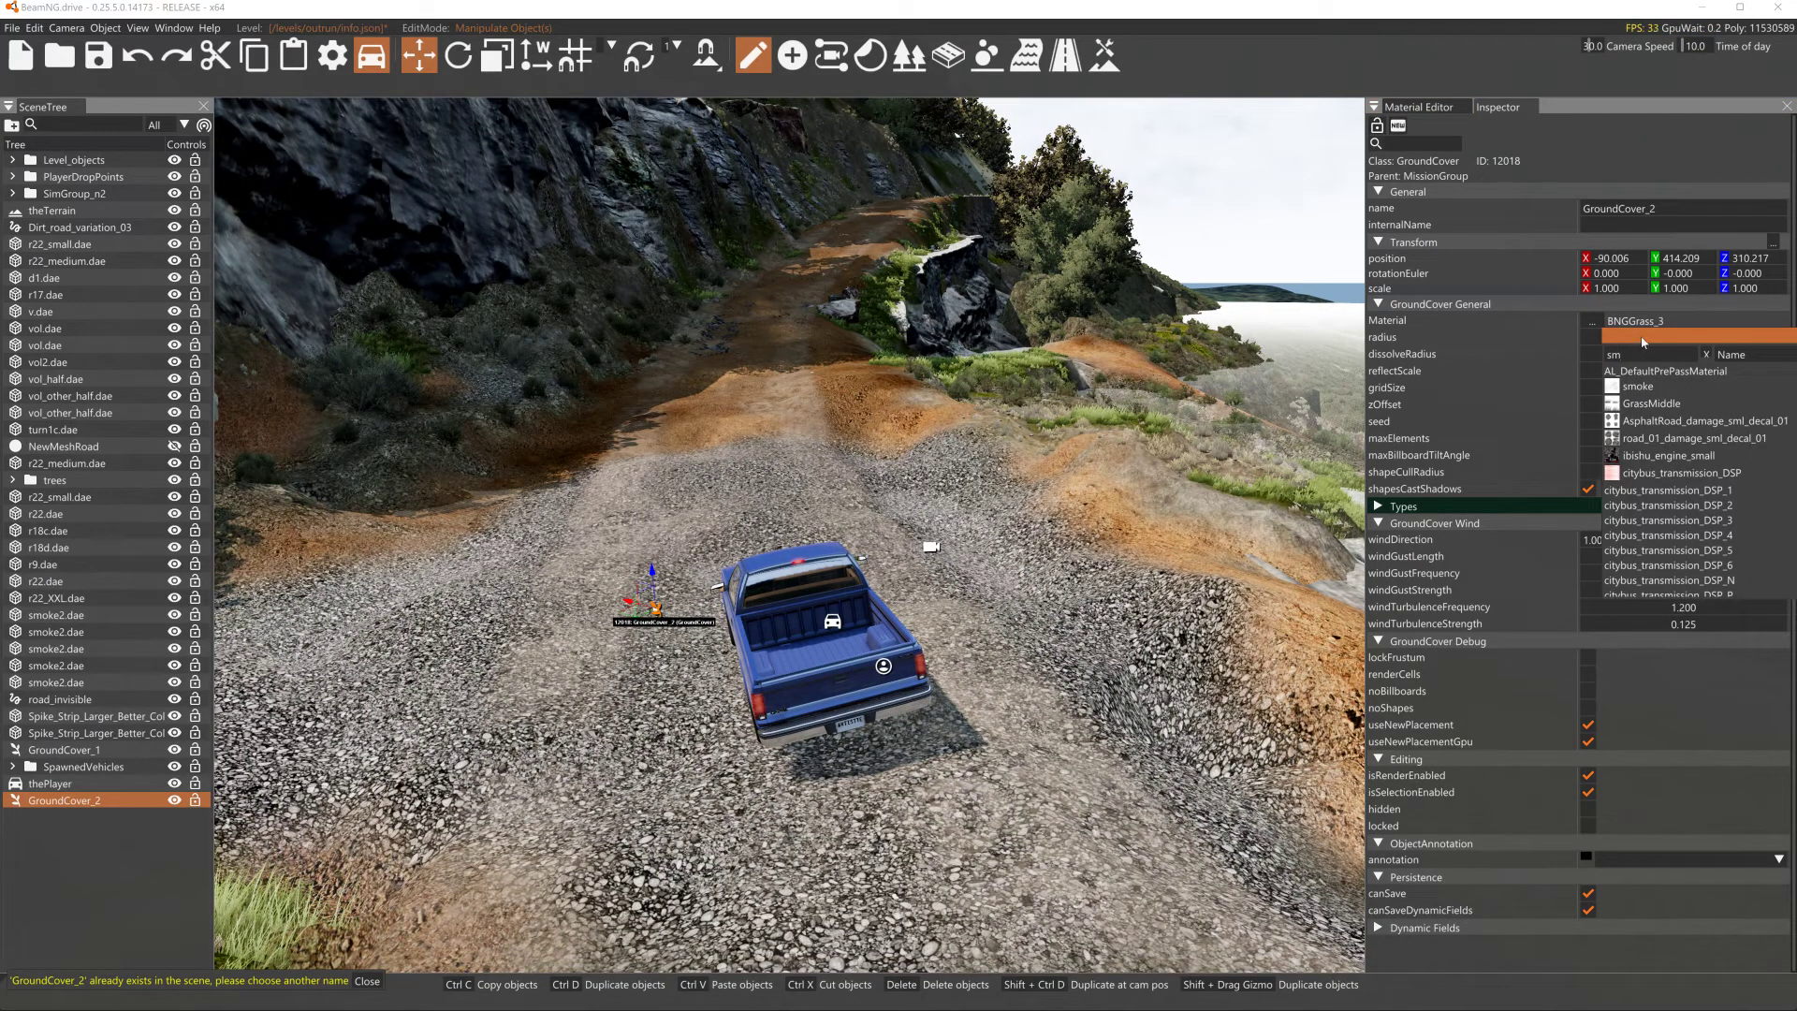
{"action": "left_click", "coordinate": [1634, 387]}
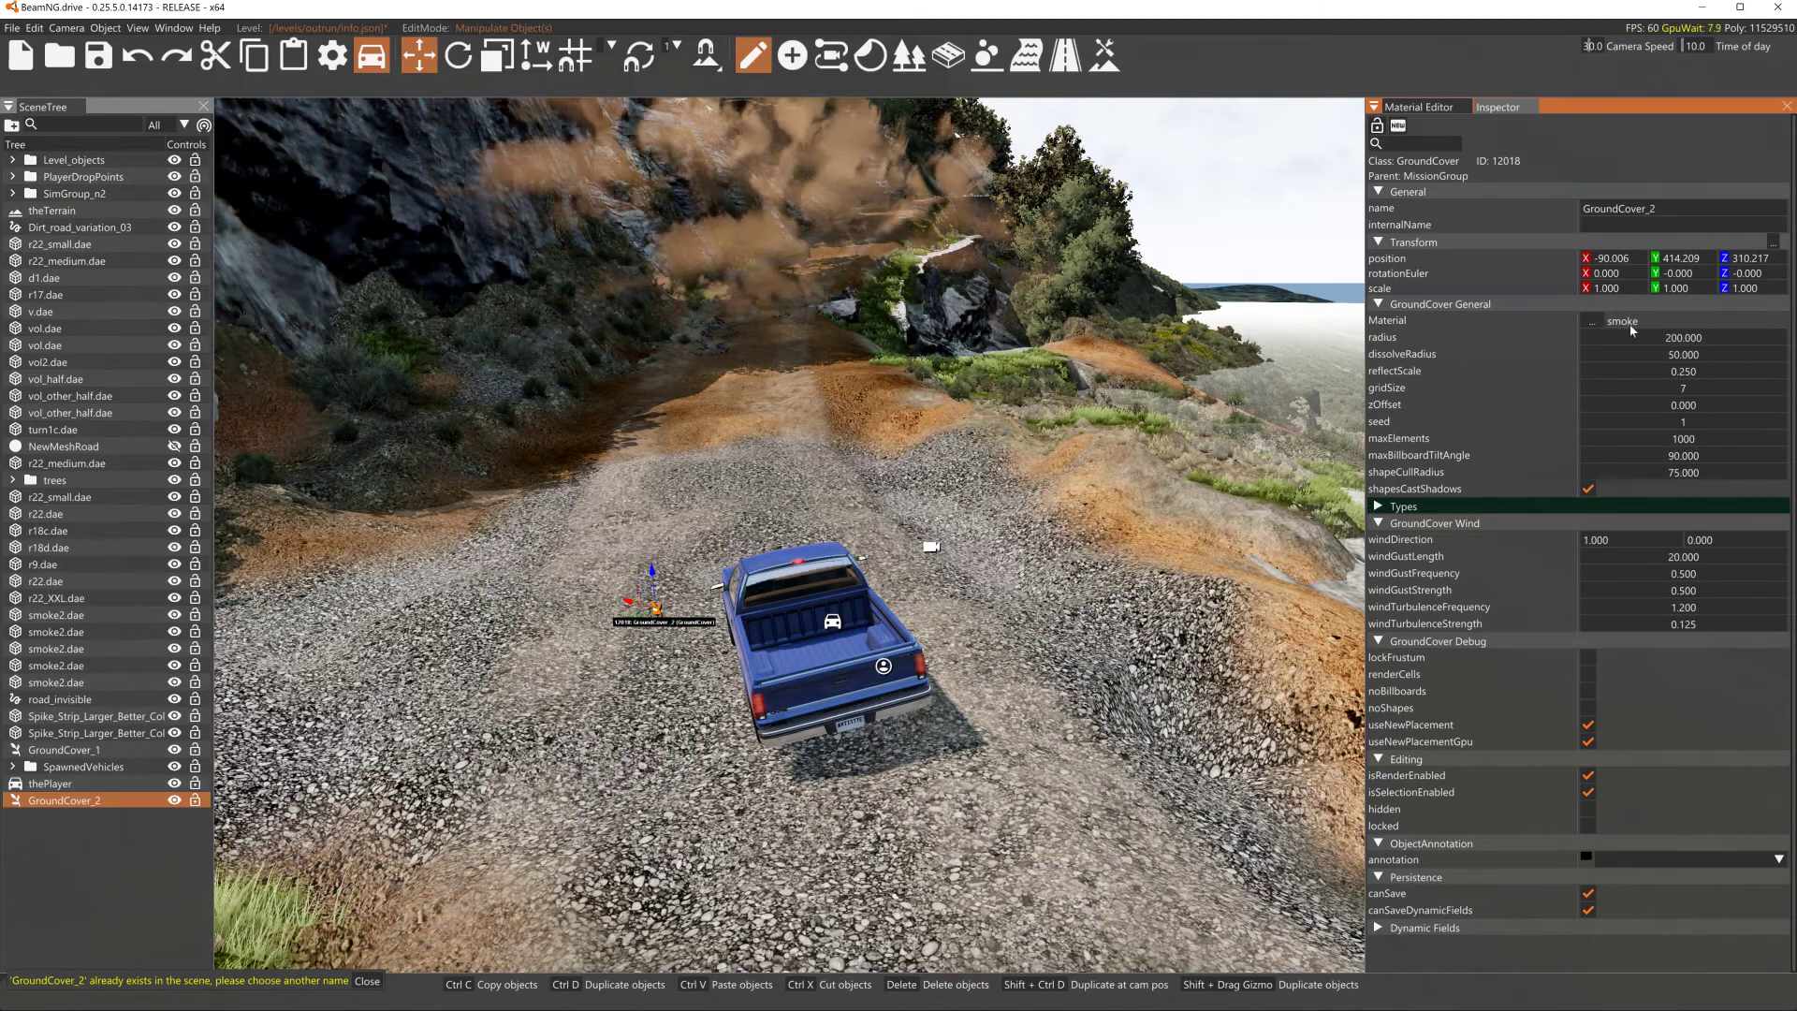
- Save the level and exit the World Editor
{"action": "left_click", "coordinate": [112, 68]}
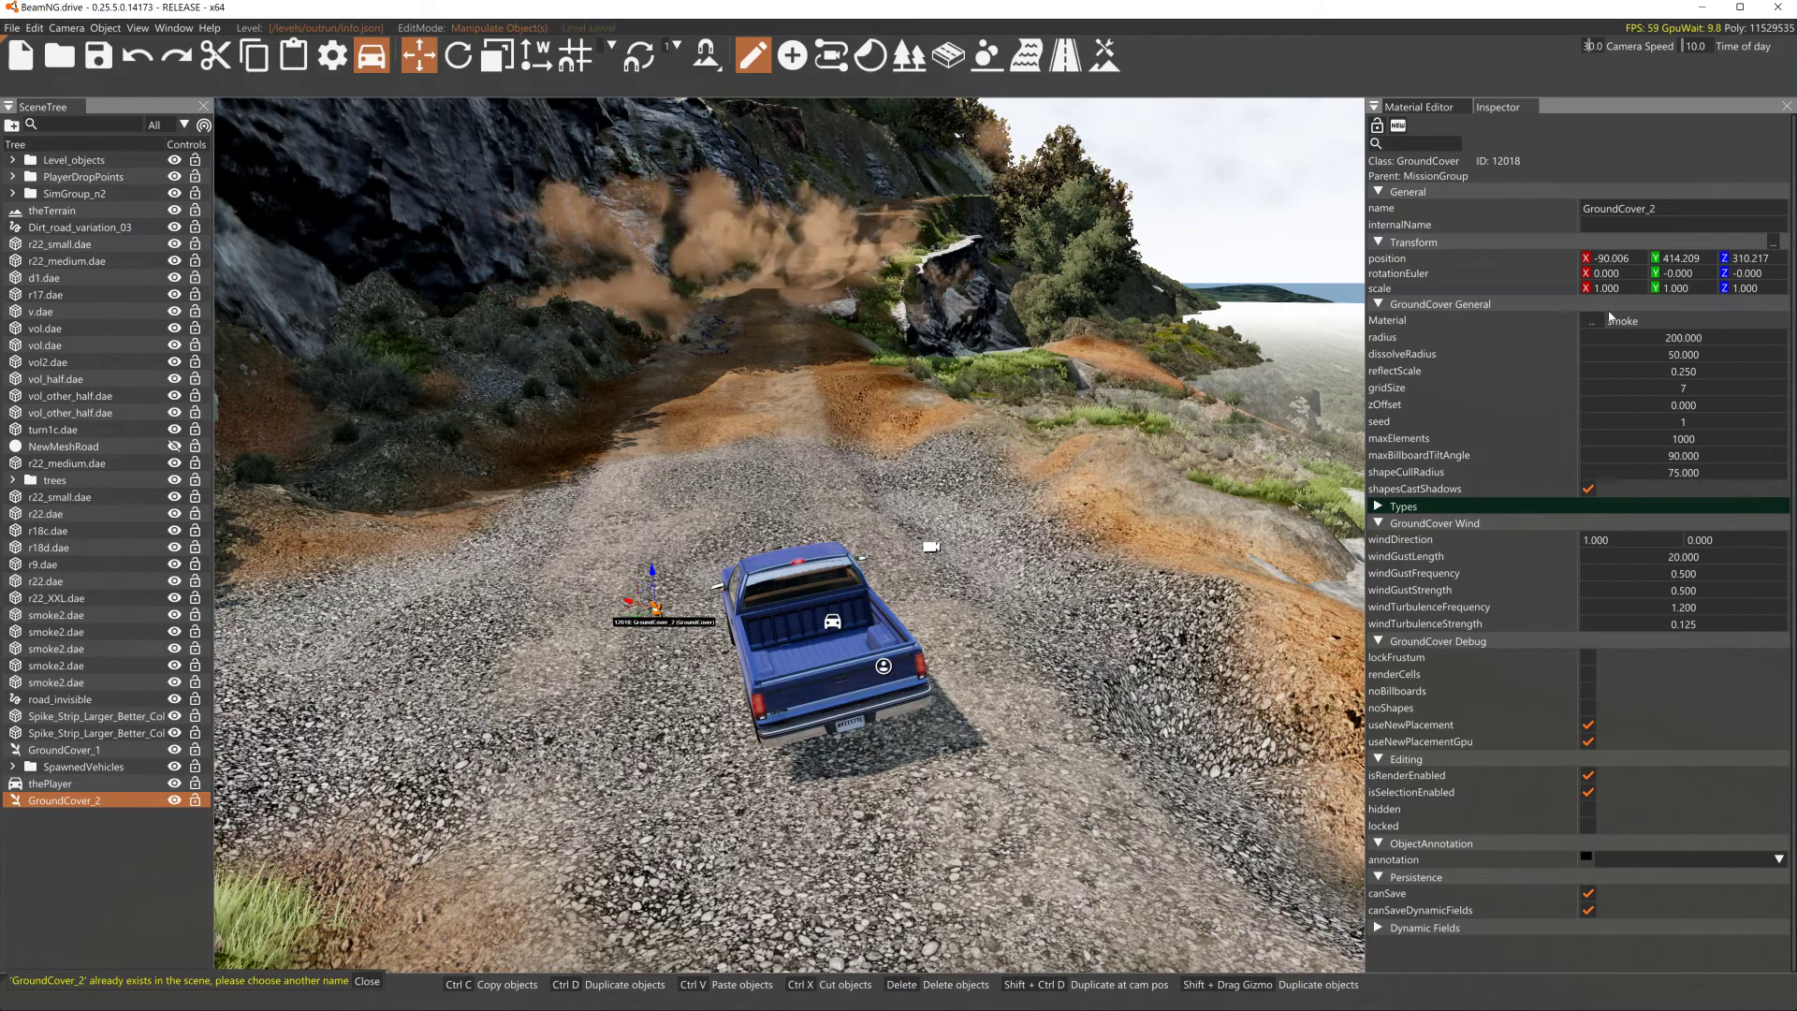
{"action": "key", "text": "F11"}
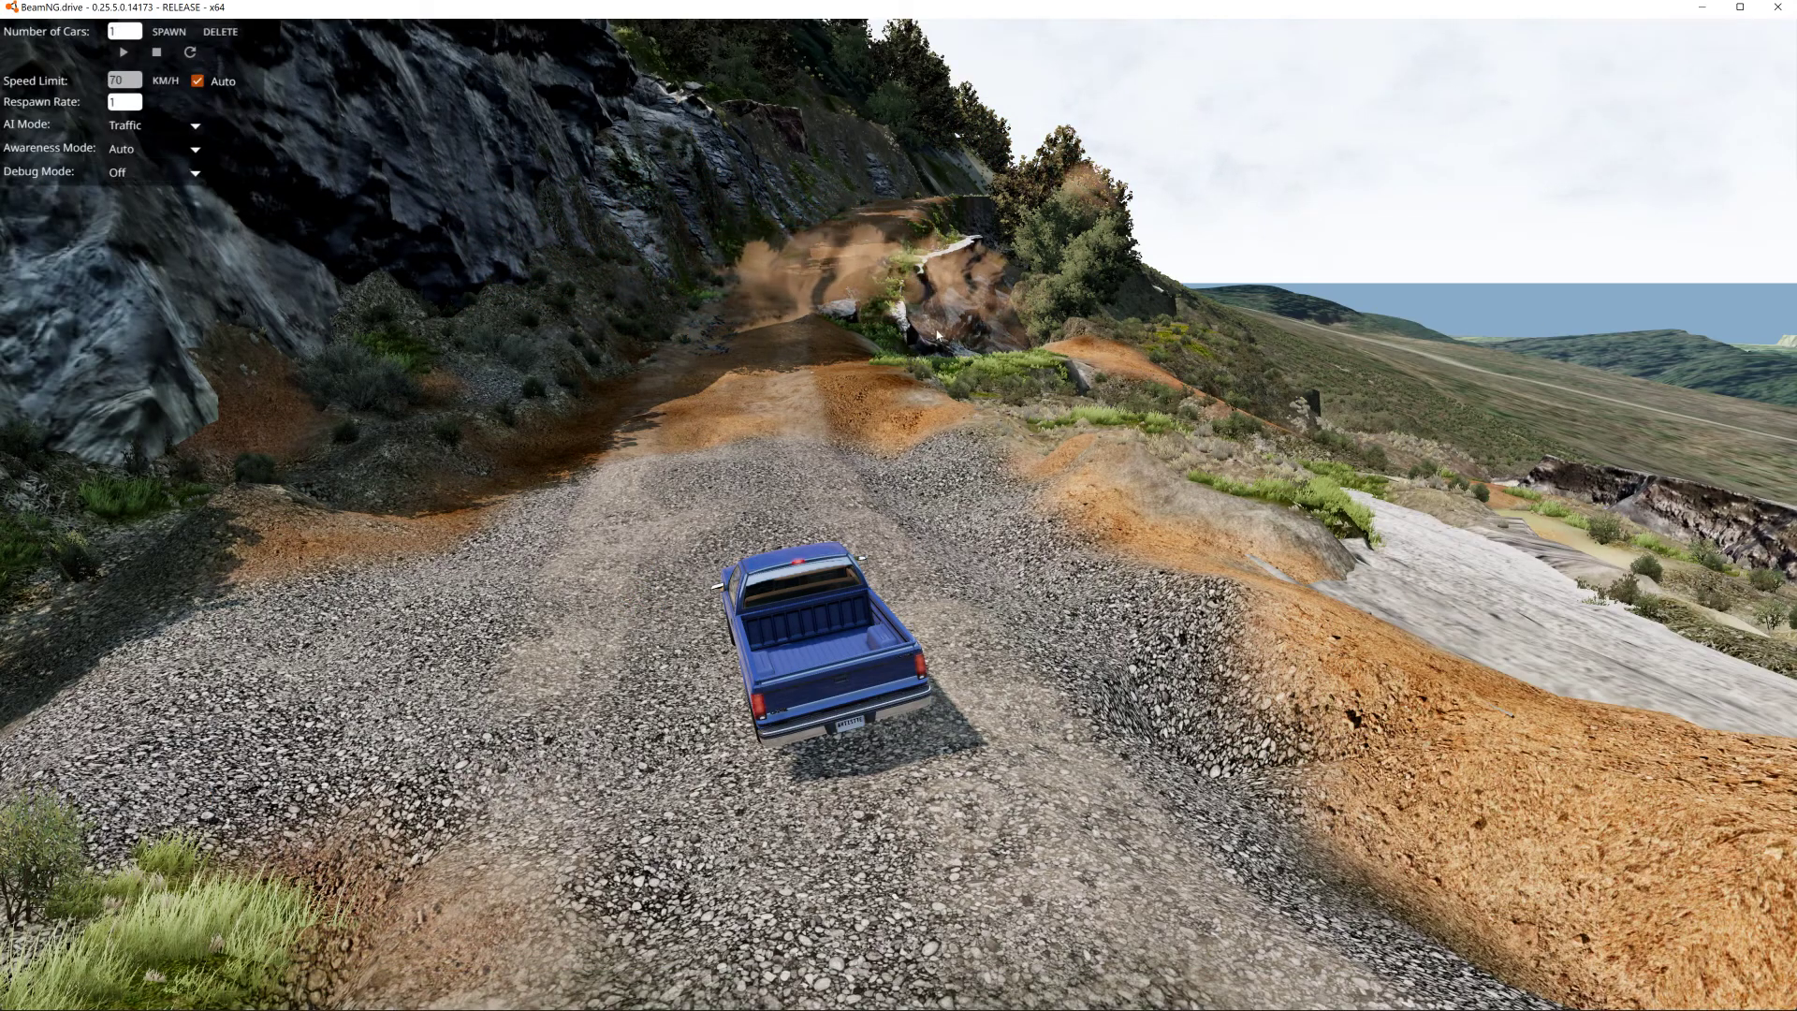
- Reload the outrun level in Freeroam at the spawn_south spawn point
{"action": "key", "text": "Escape"}
{"action": "left_click", "coordinate": [564, 32]}
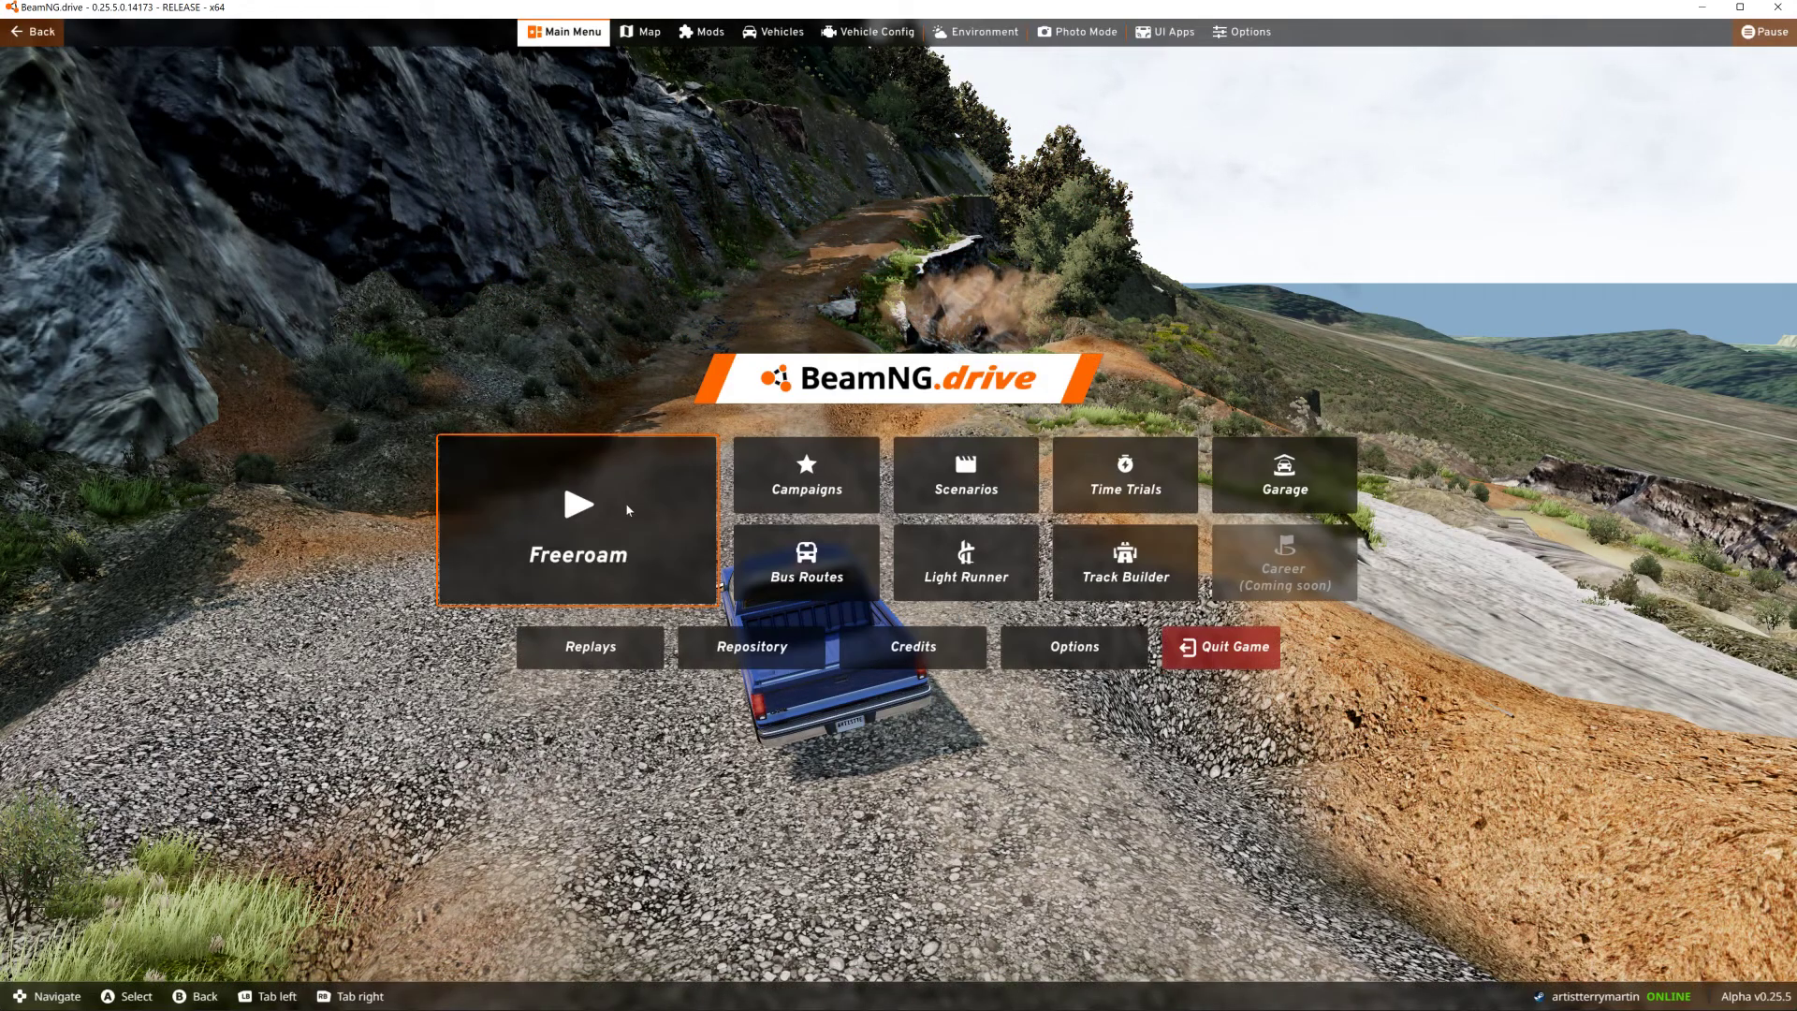
{"action": "left_click", "coordinate": [627, 498]}
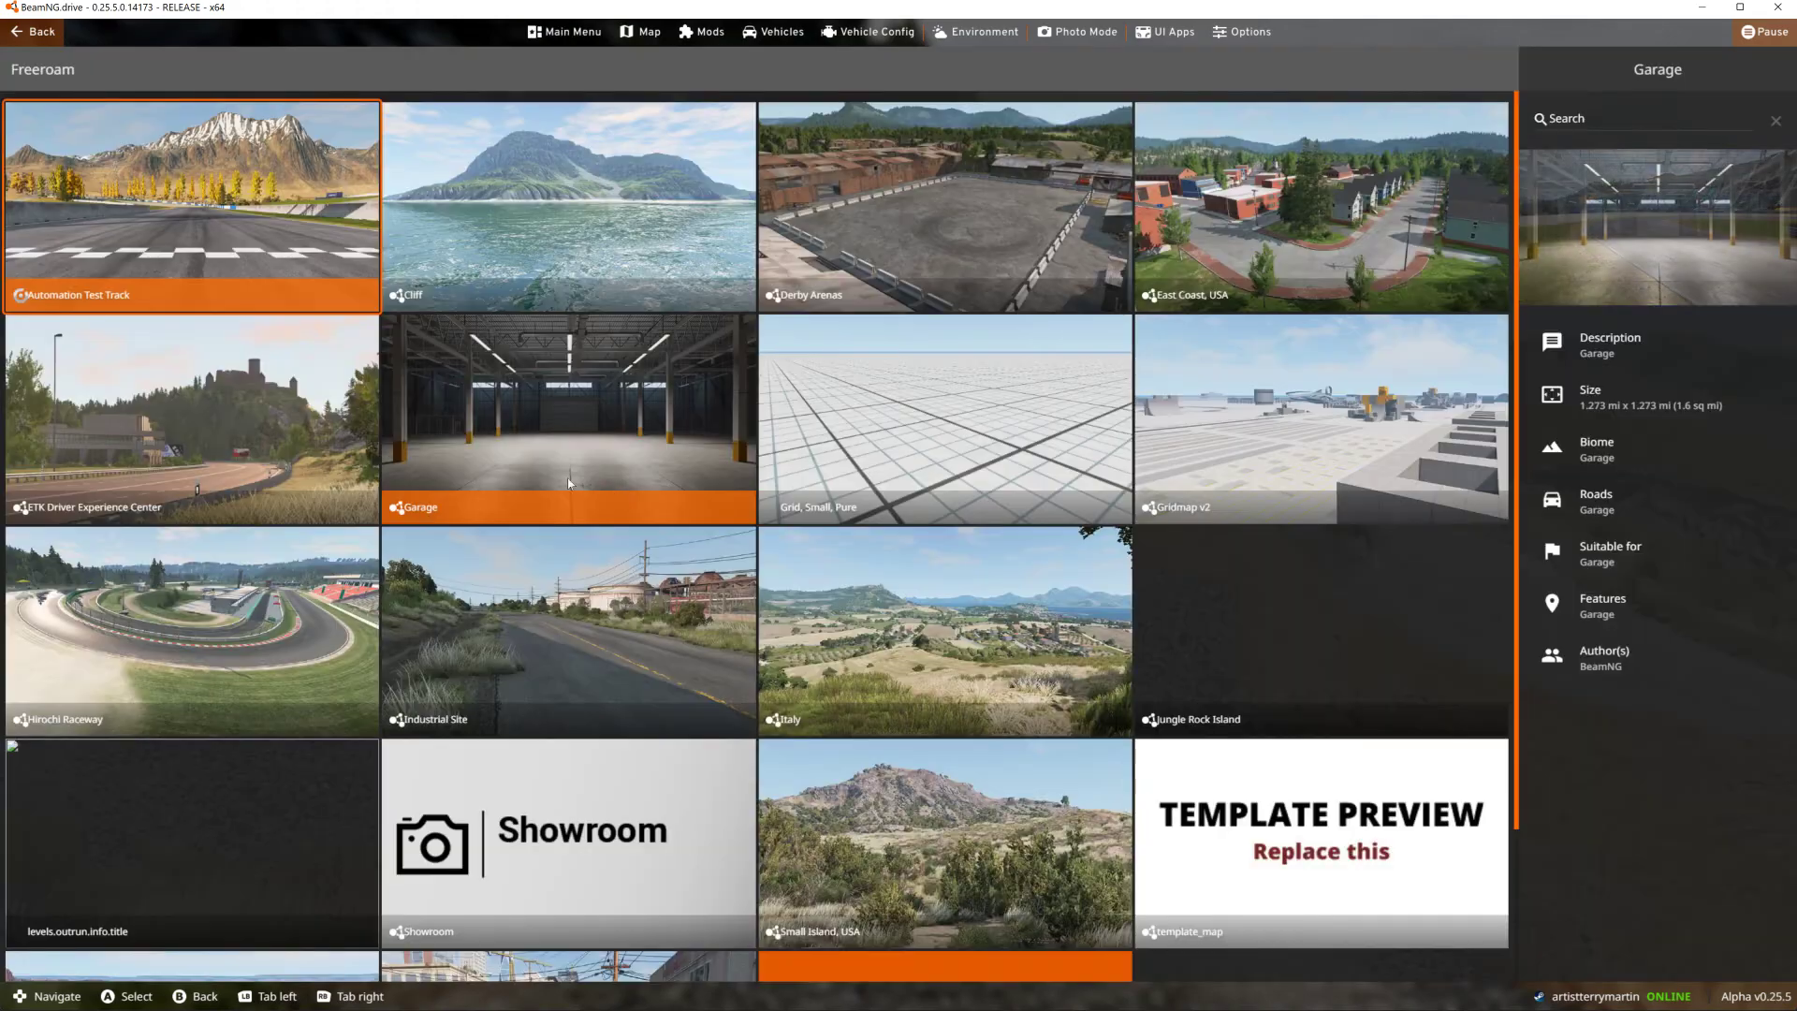
{"action": "left_click", "coordinate": [196, 827]}
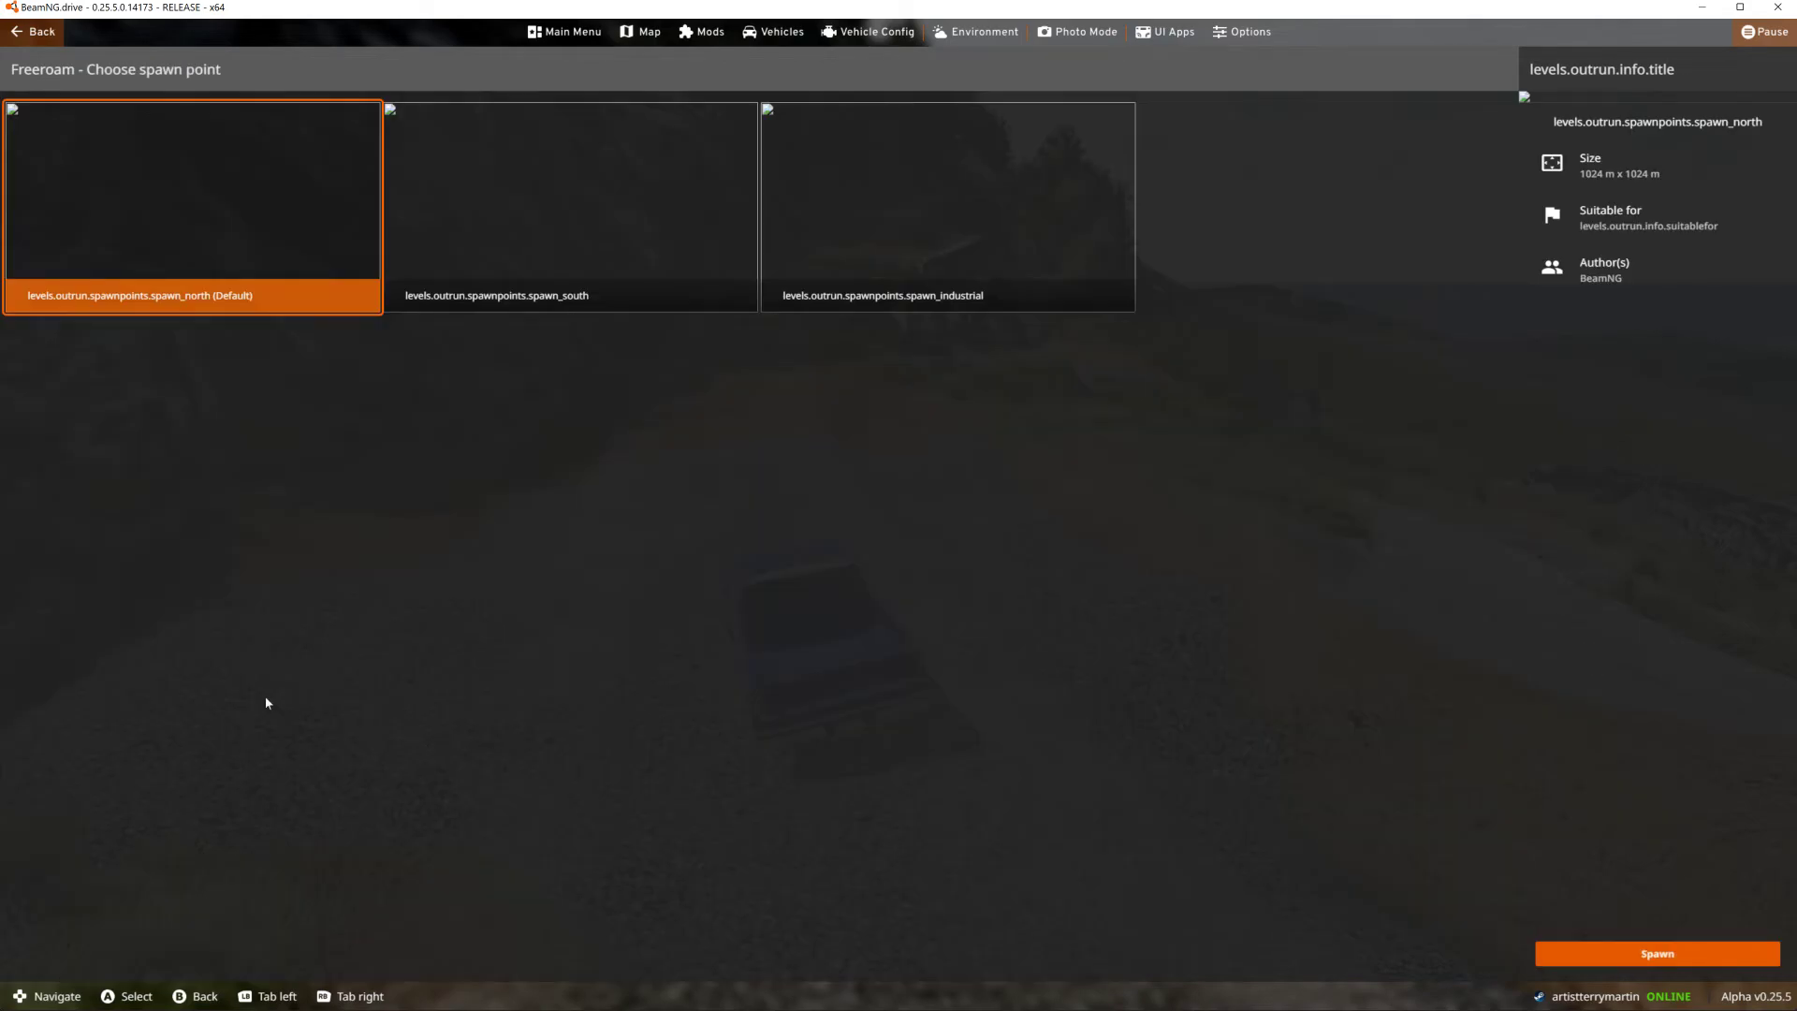
{"action": "left_click", "coordinate": [449, 221]}
{"action": "left_click", "coordinate": [1684, 961]}
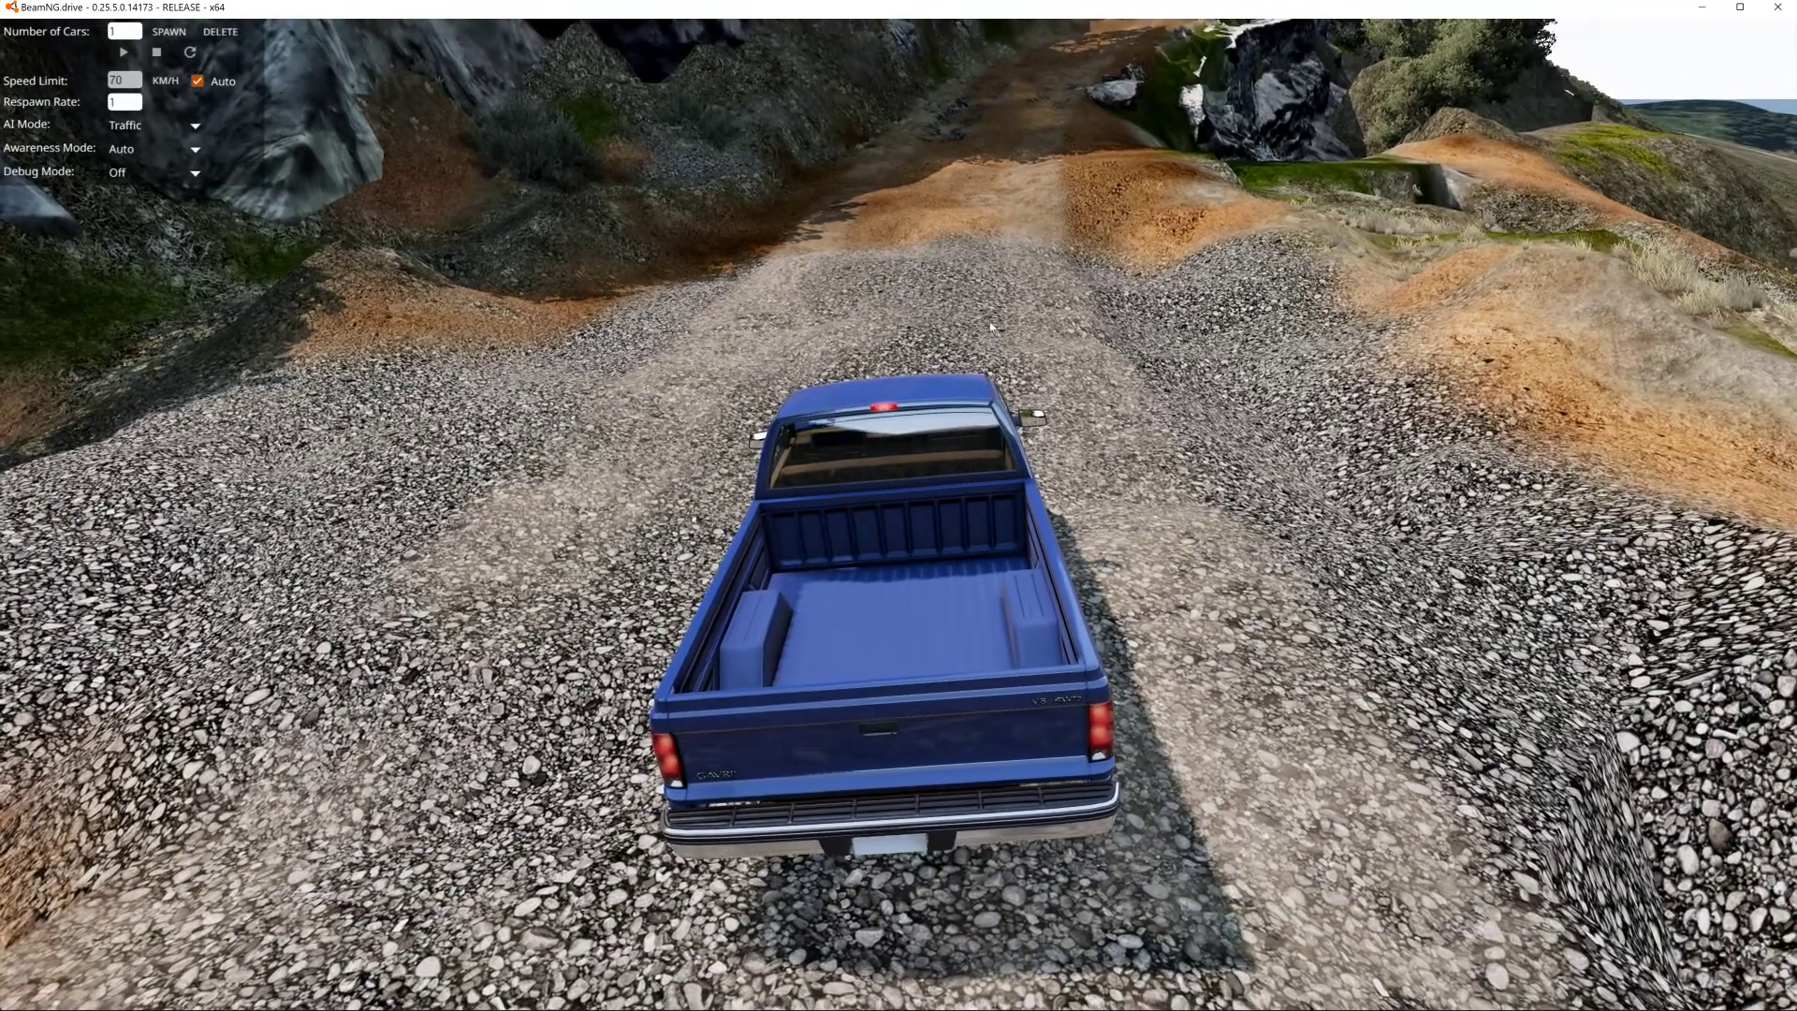
- Reopen the World Editor and select GroundCover_2 in the scene tree
{"action": "right_click_drag", "start_coordinate": [1027, 604], "coordinate": [1095, 571]}
{"action": "key", "text": "F11"}
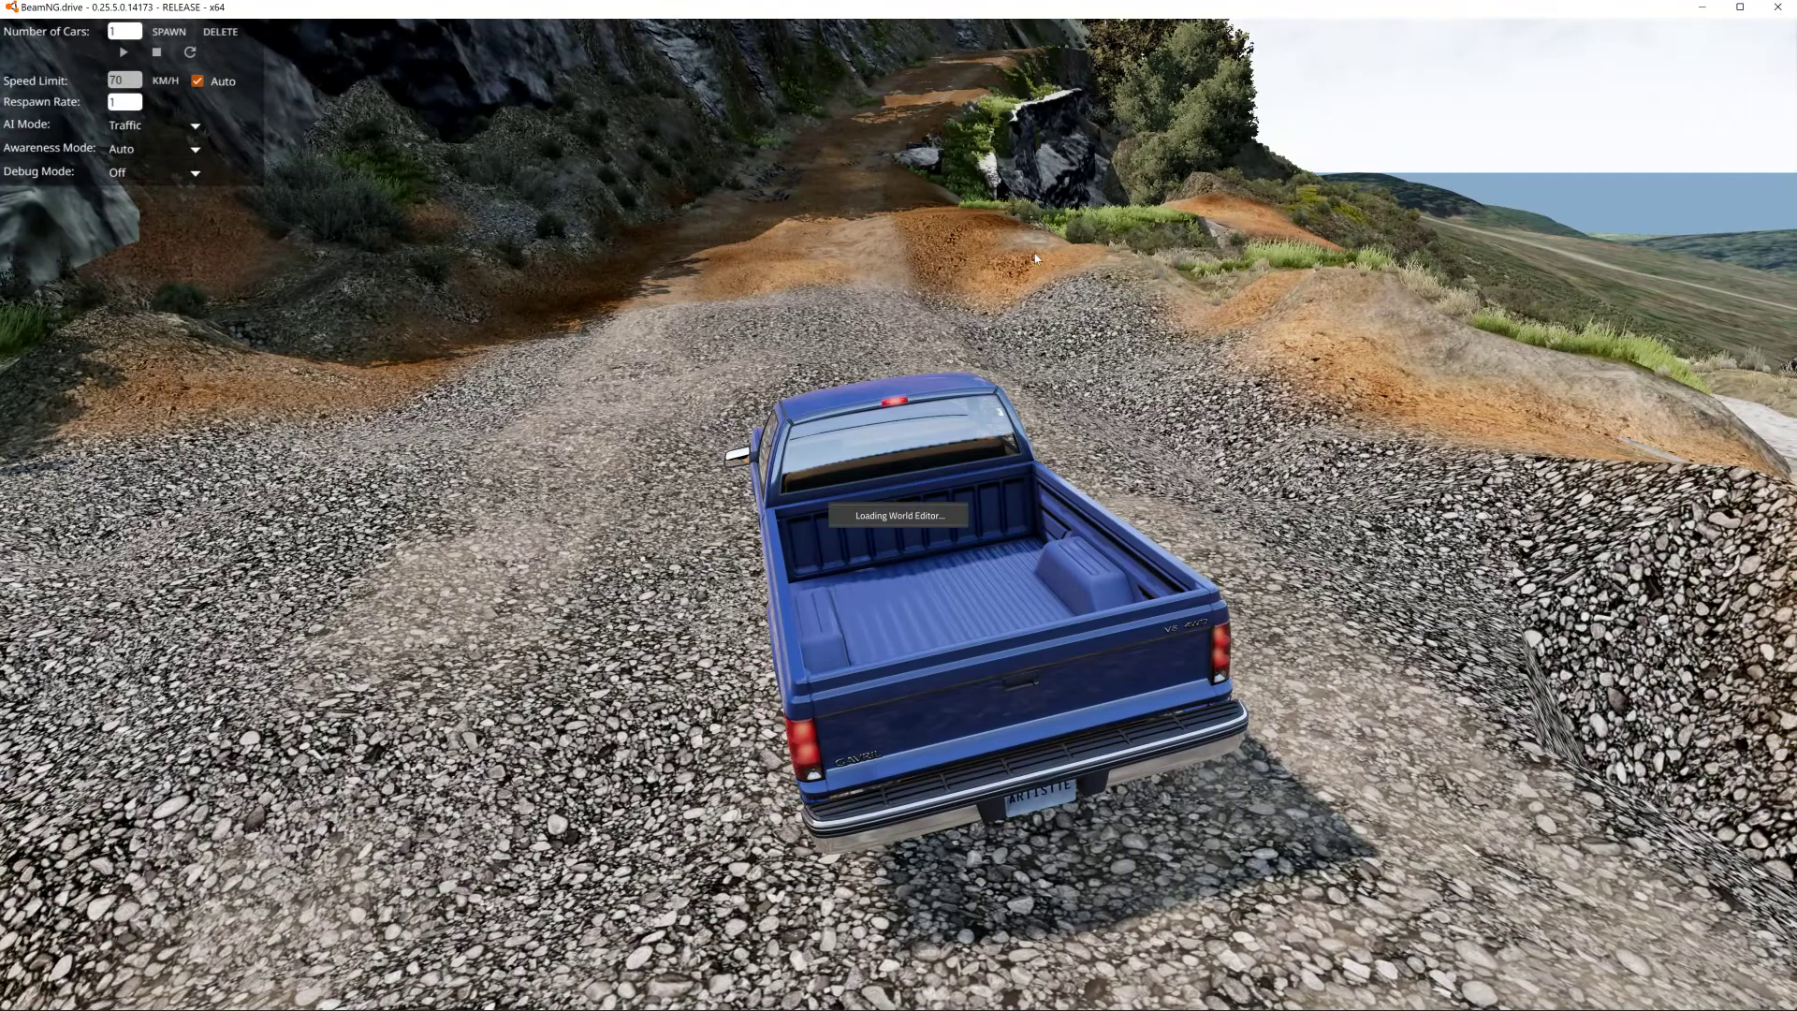
{"action": "left_click", "coordinate": [66, 767]}
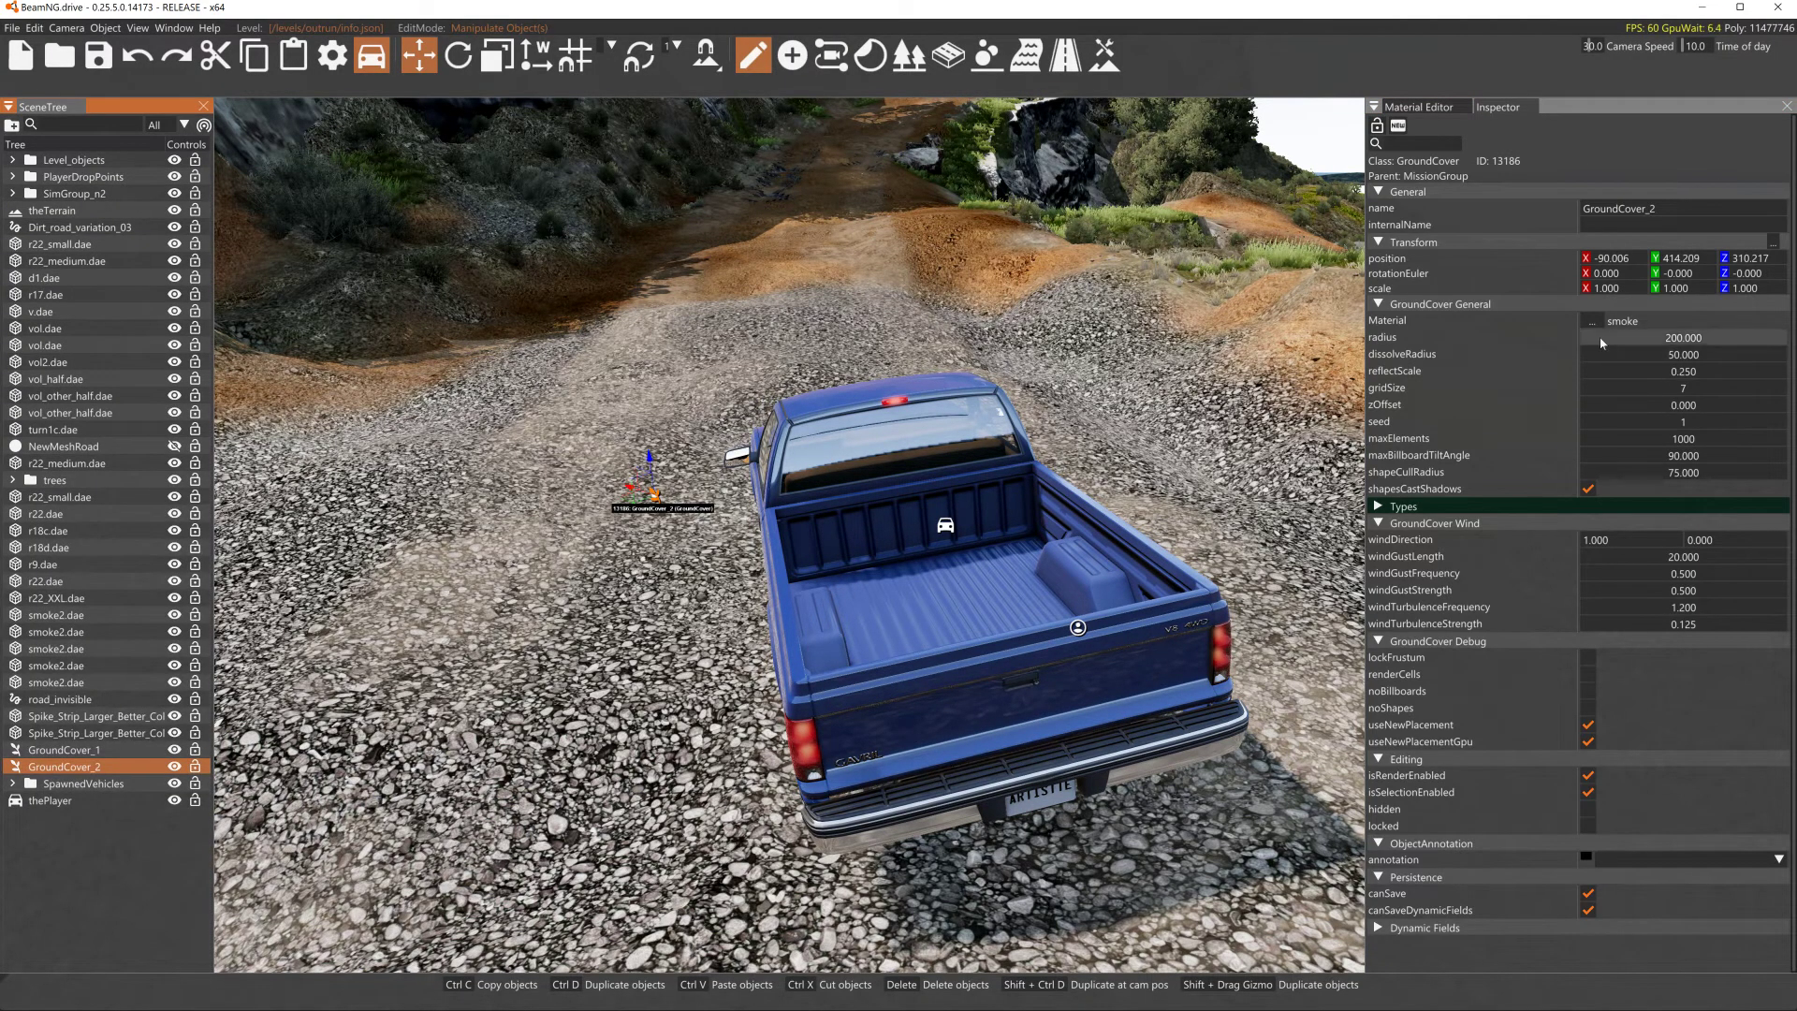
- Expand the GroundCover's first type and set its layer to Qrocks5-Light
{"action": "left_click", "coordinate": [1379, 506]}
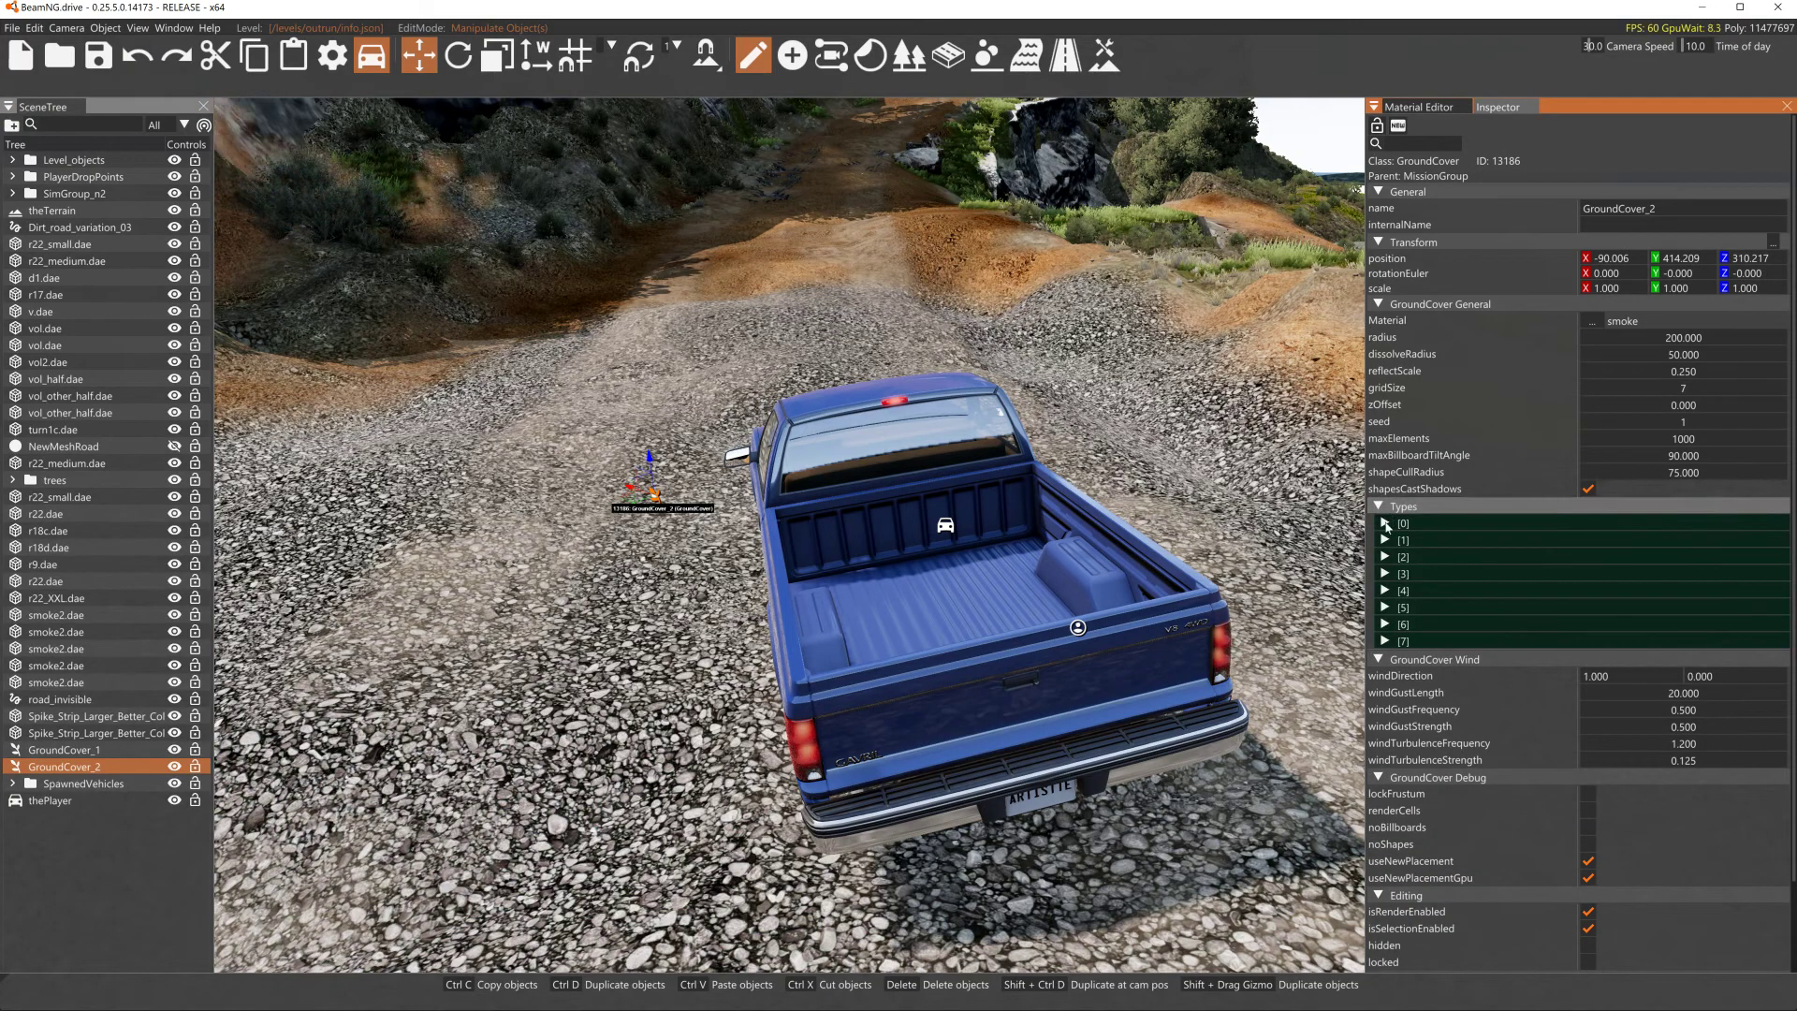
{"action": "left_click", "coordinate": [1384, 523]}
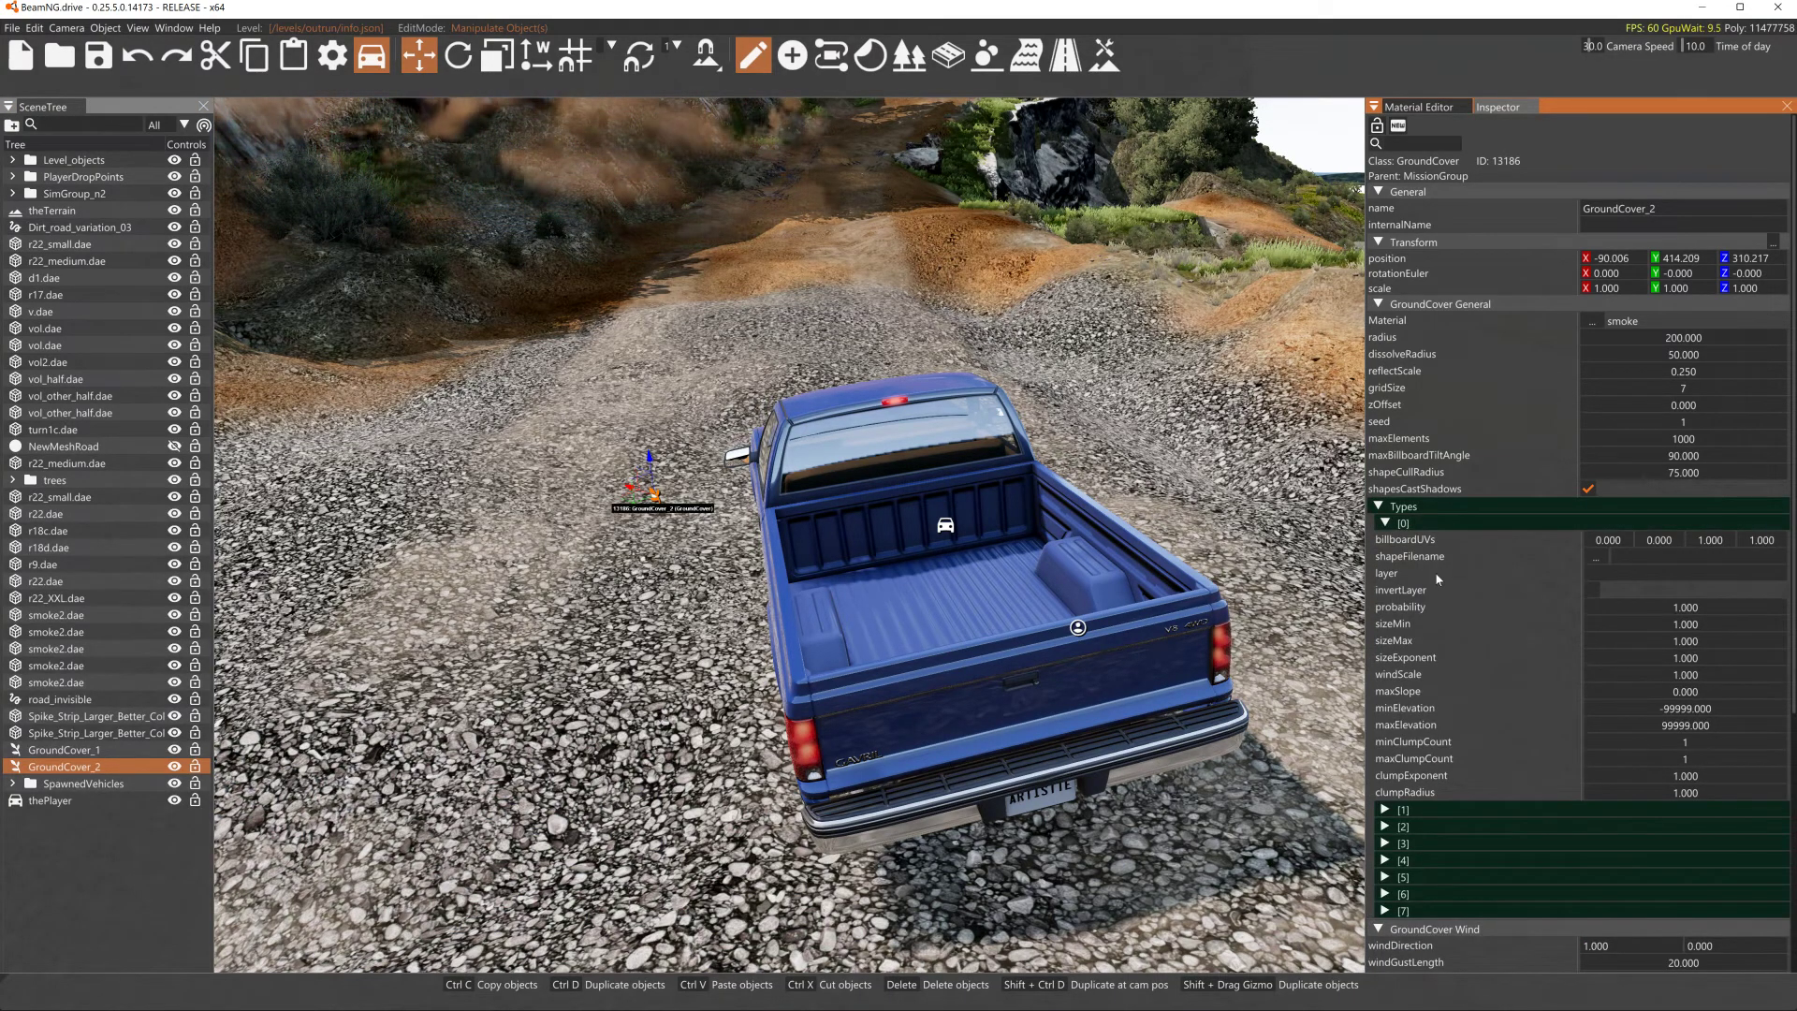
{"action": "mouse_move", "coordinate": [1419, 537]}
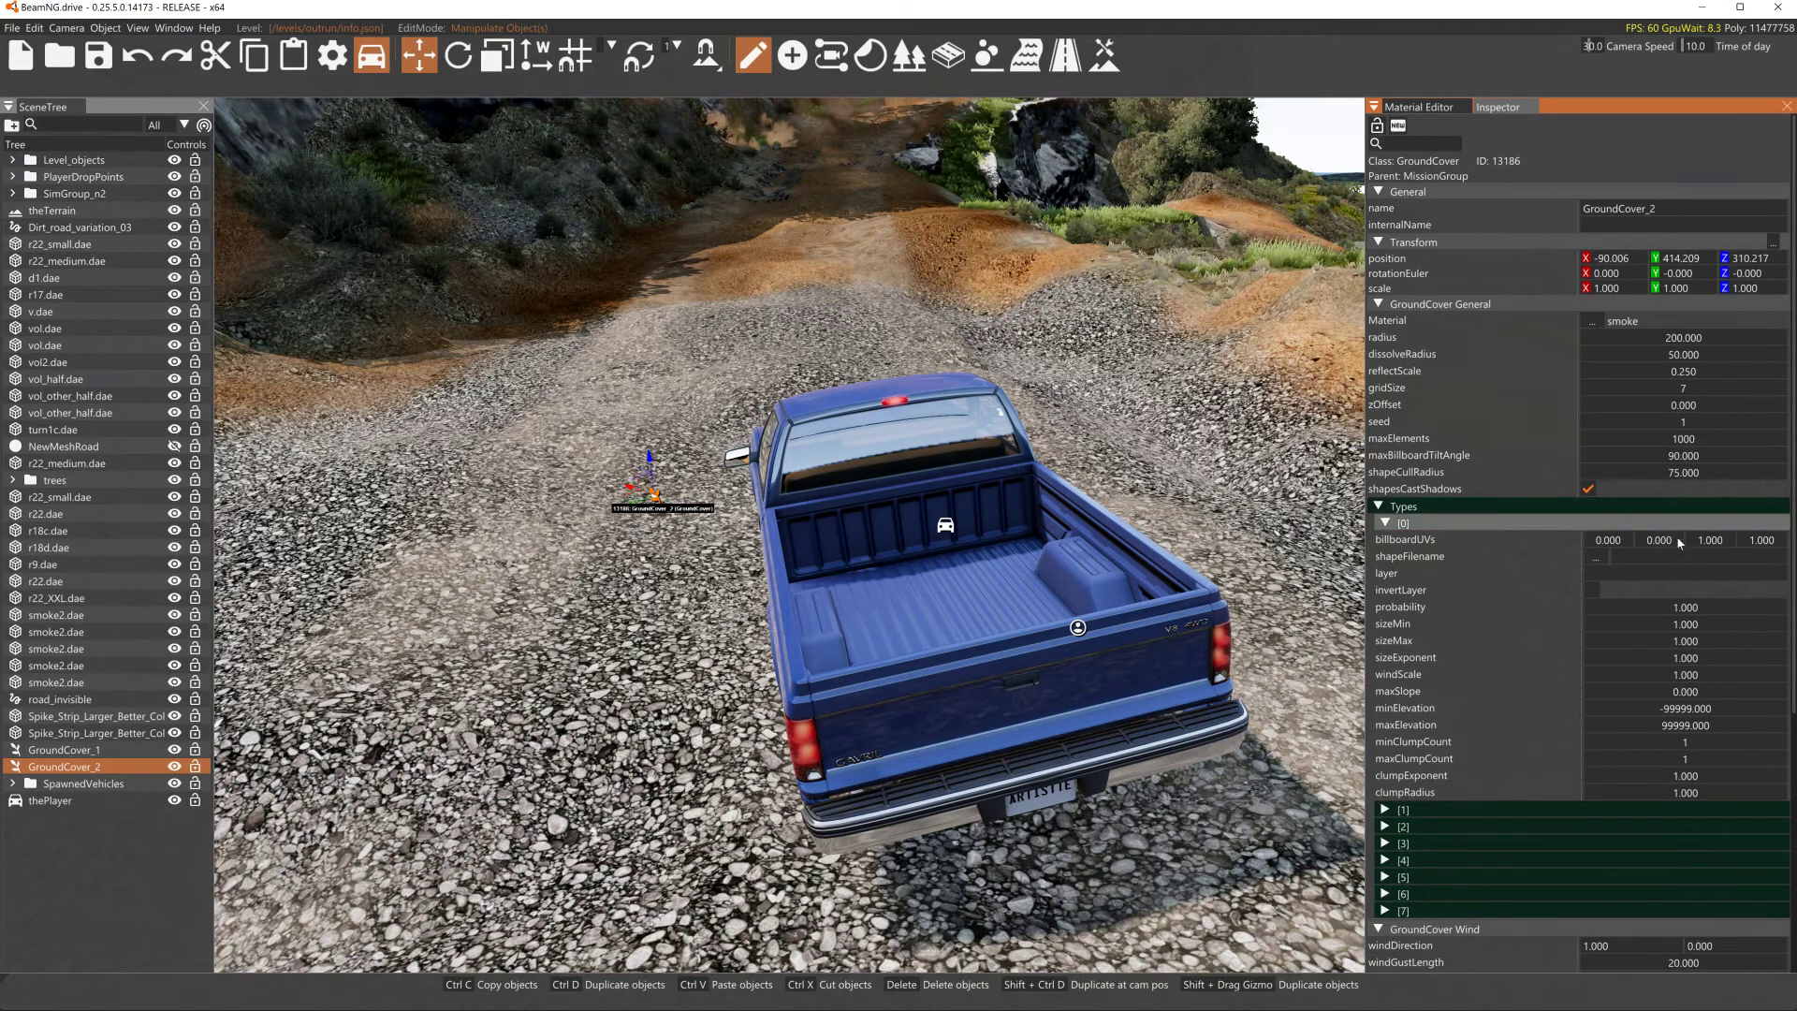
{"action": "left_click", "coordinate": [1685, 574]}
{"action": "type", "text": "Qrocks5-Light"}
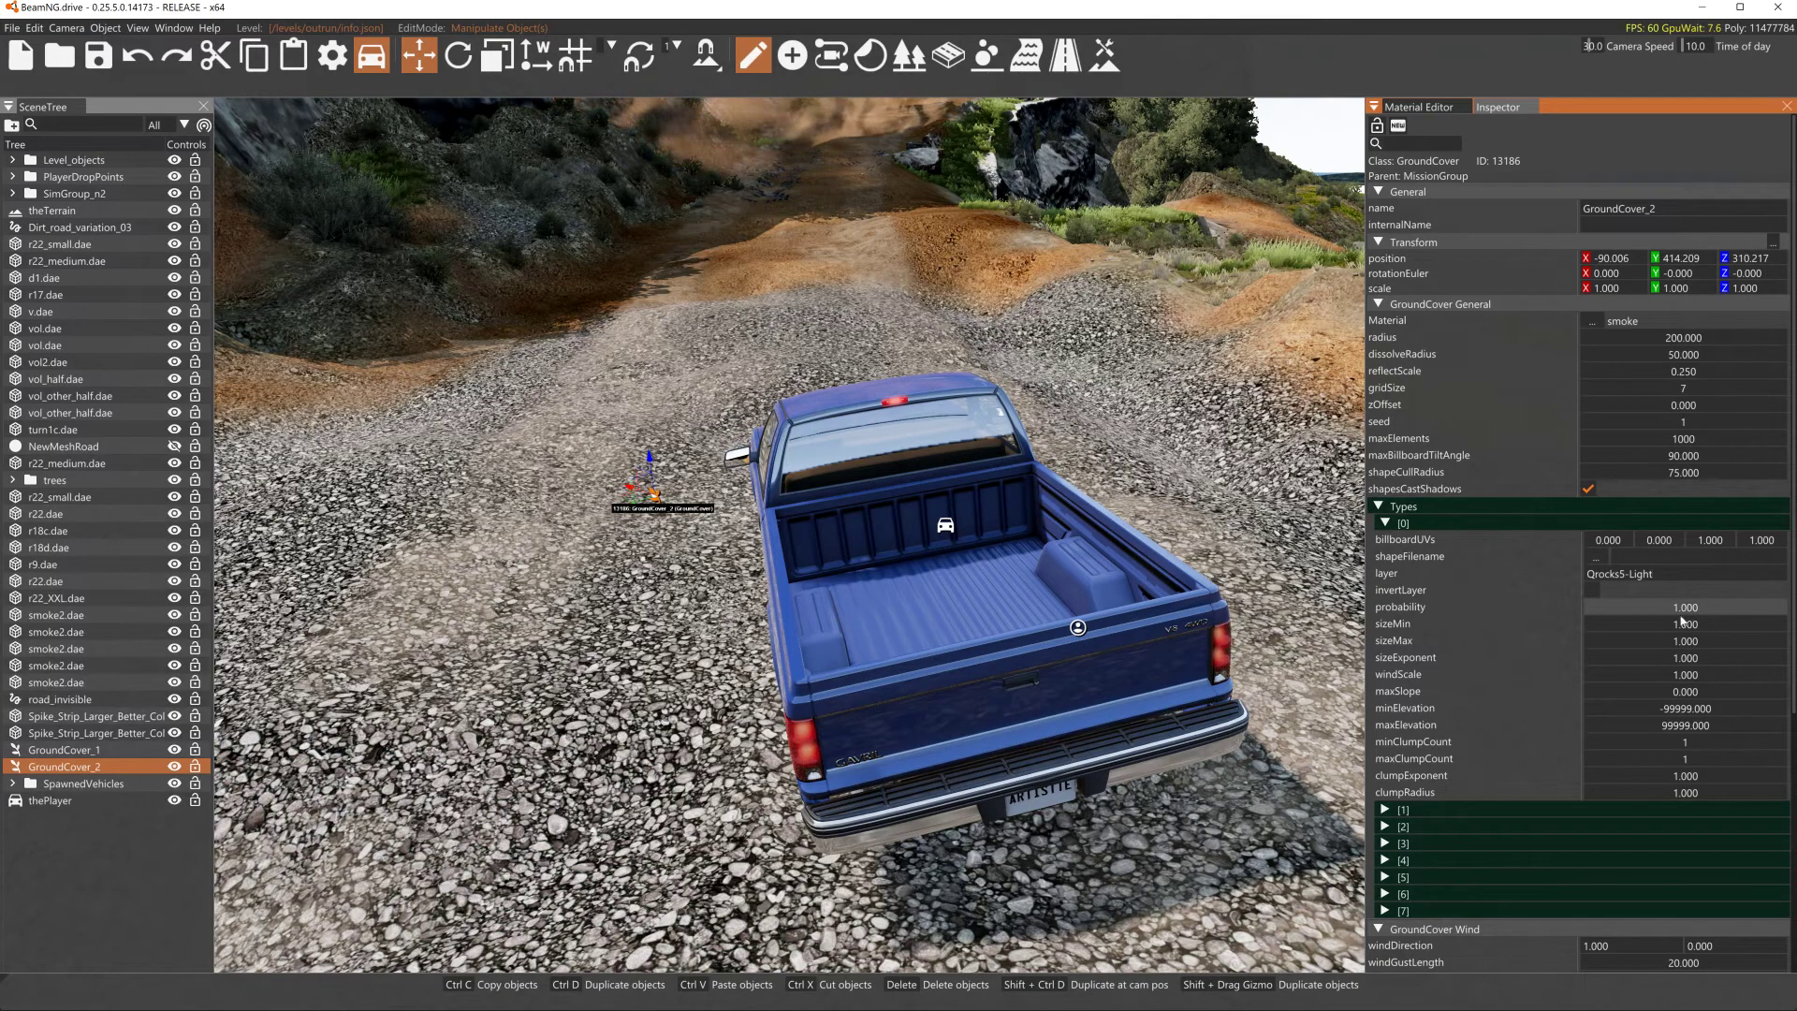
{"action": "mouse_move", "coordinate": [1391, 572]}
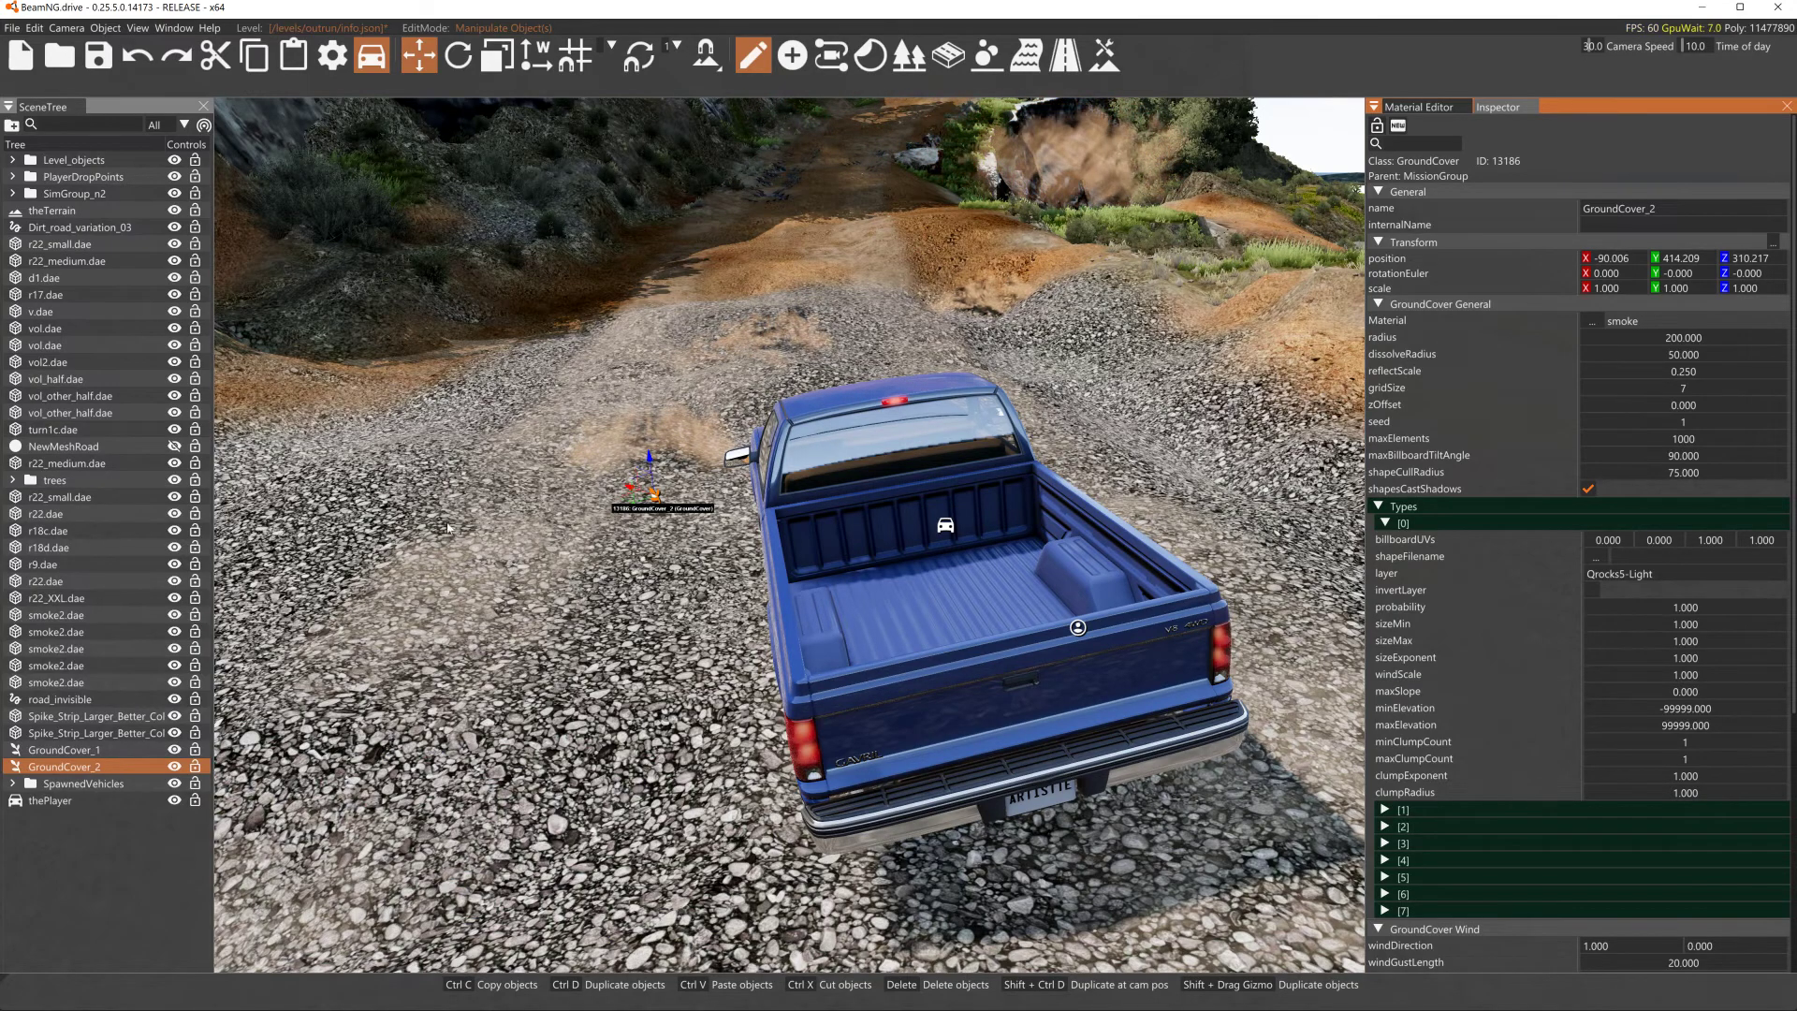
- Set GroundCover_2's maxElements to 500000
{"action": "double_click", "coordinate": [1638, 444]}
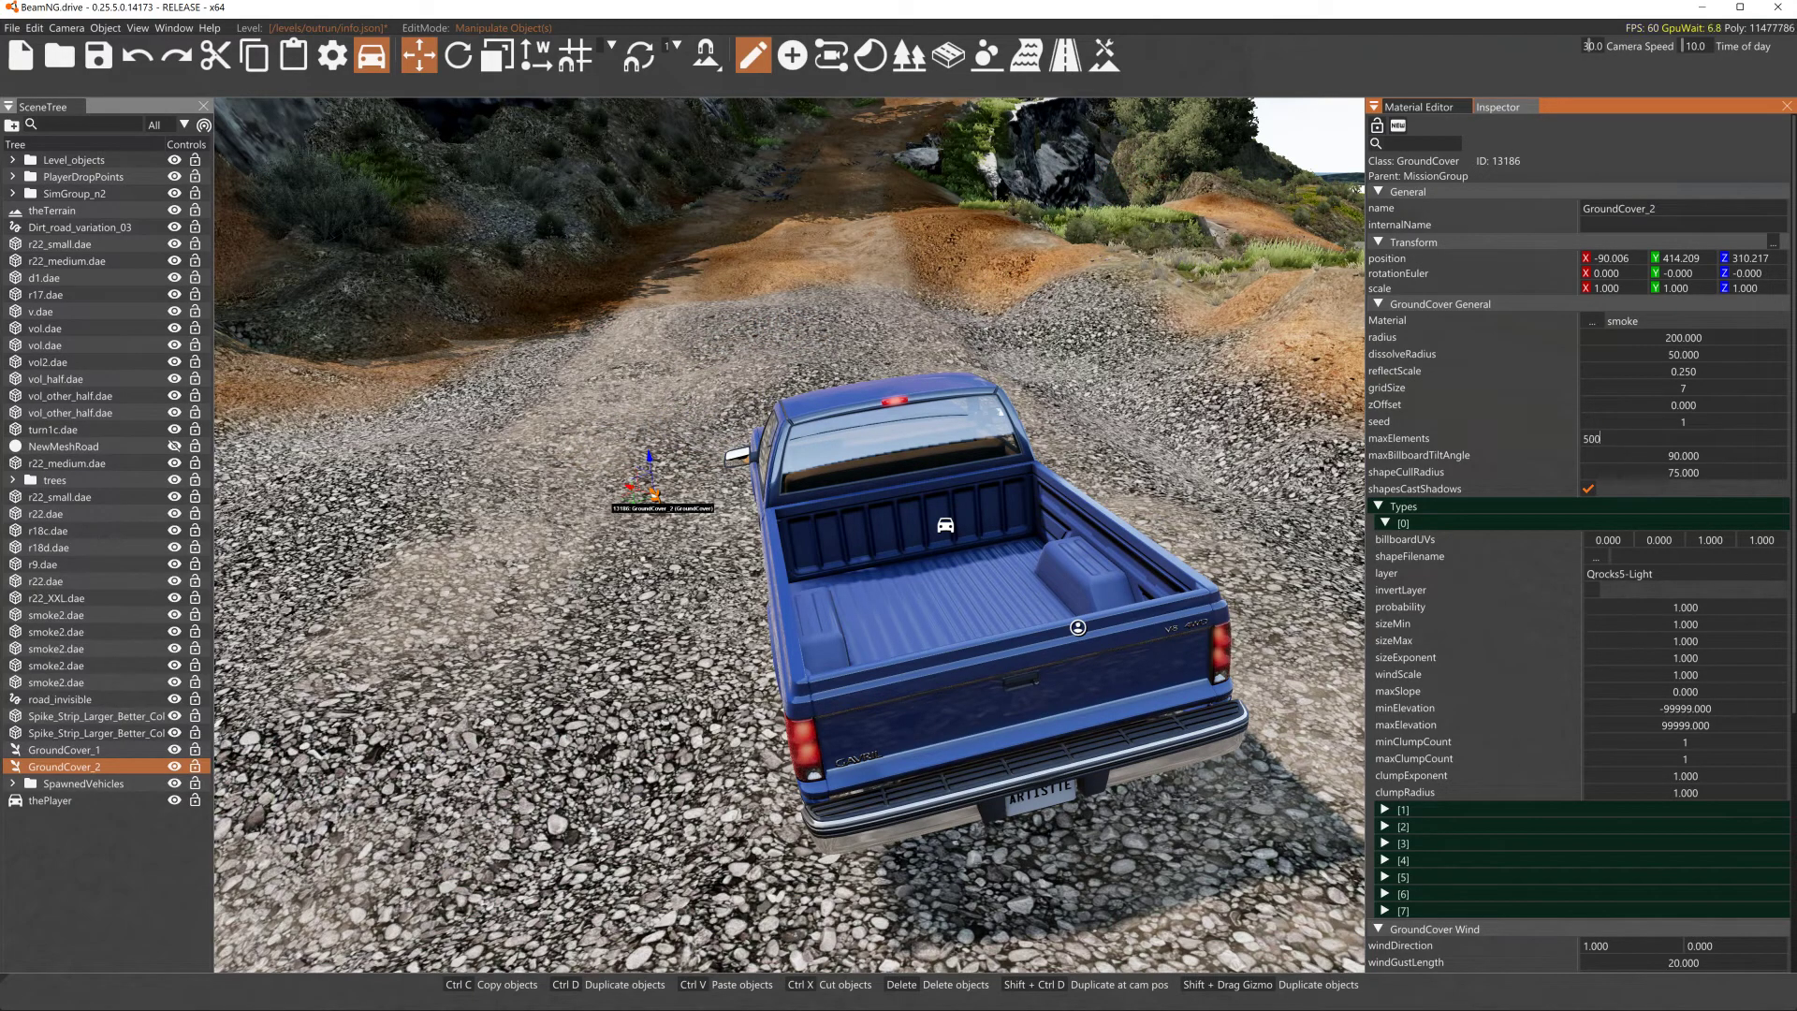
{"action": "type", "text": "000"}
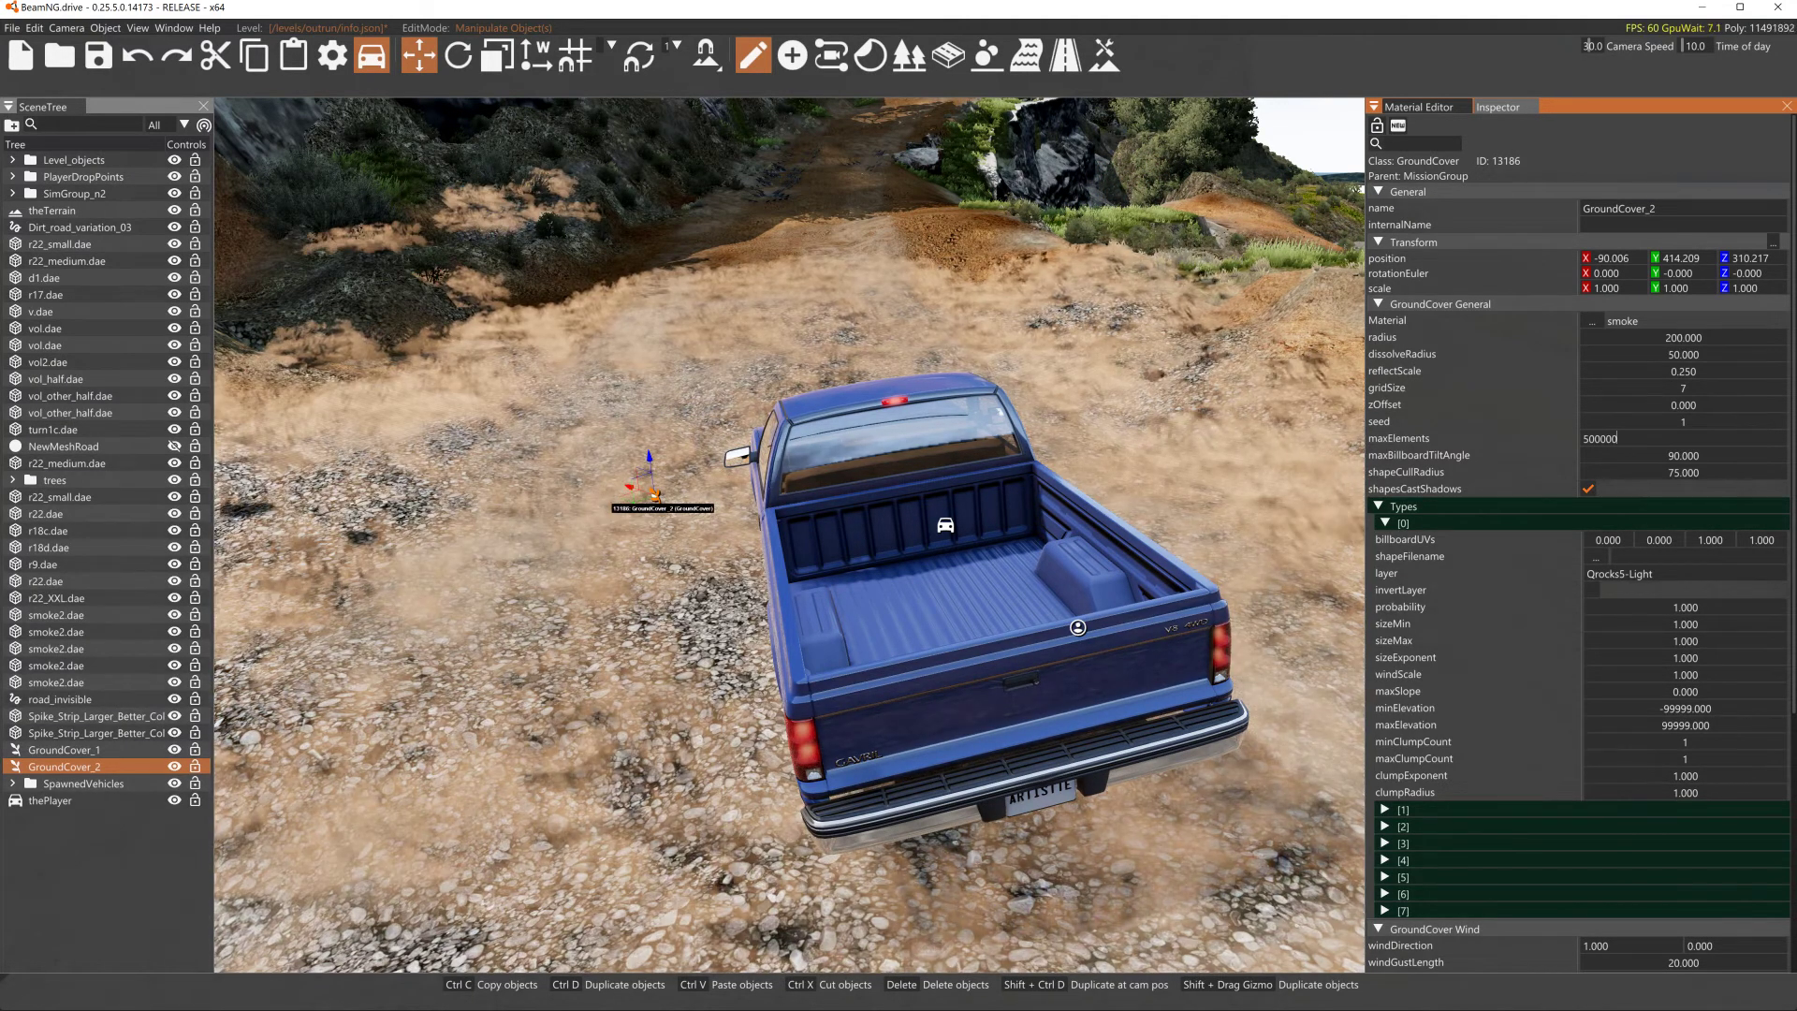
- Select the terrain and fly the camera up along the dirt road
{"action": "right_click_drag", "start_coordinate": [1175, 367], "coordinate": [1319, 413]}
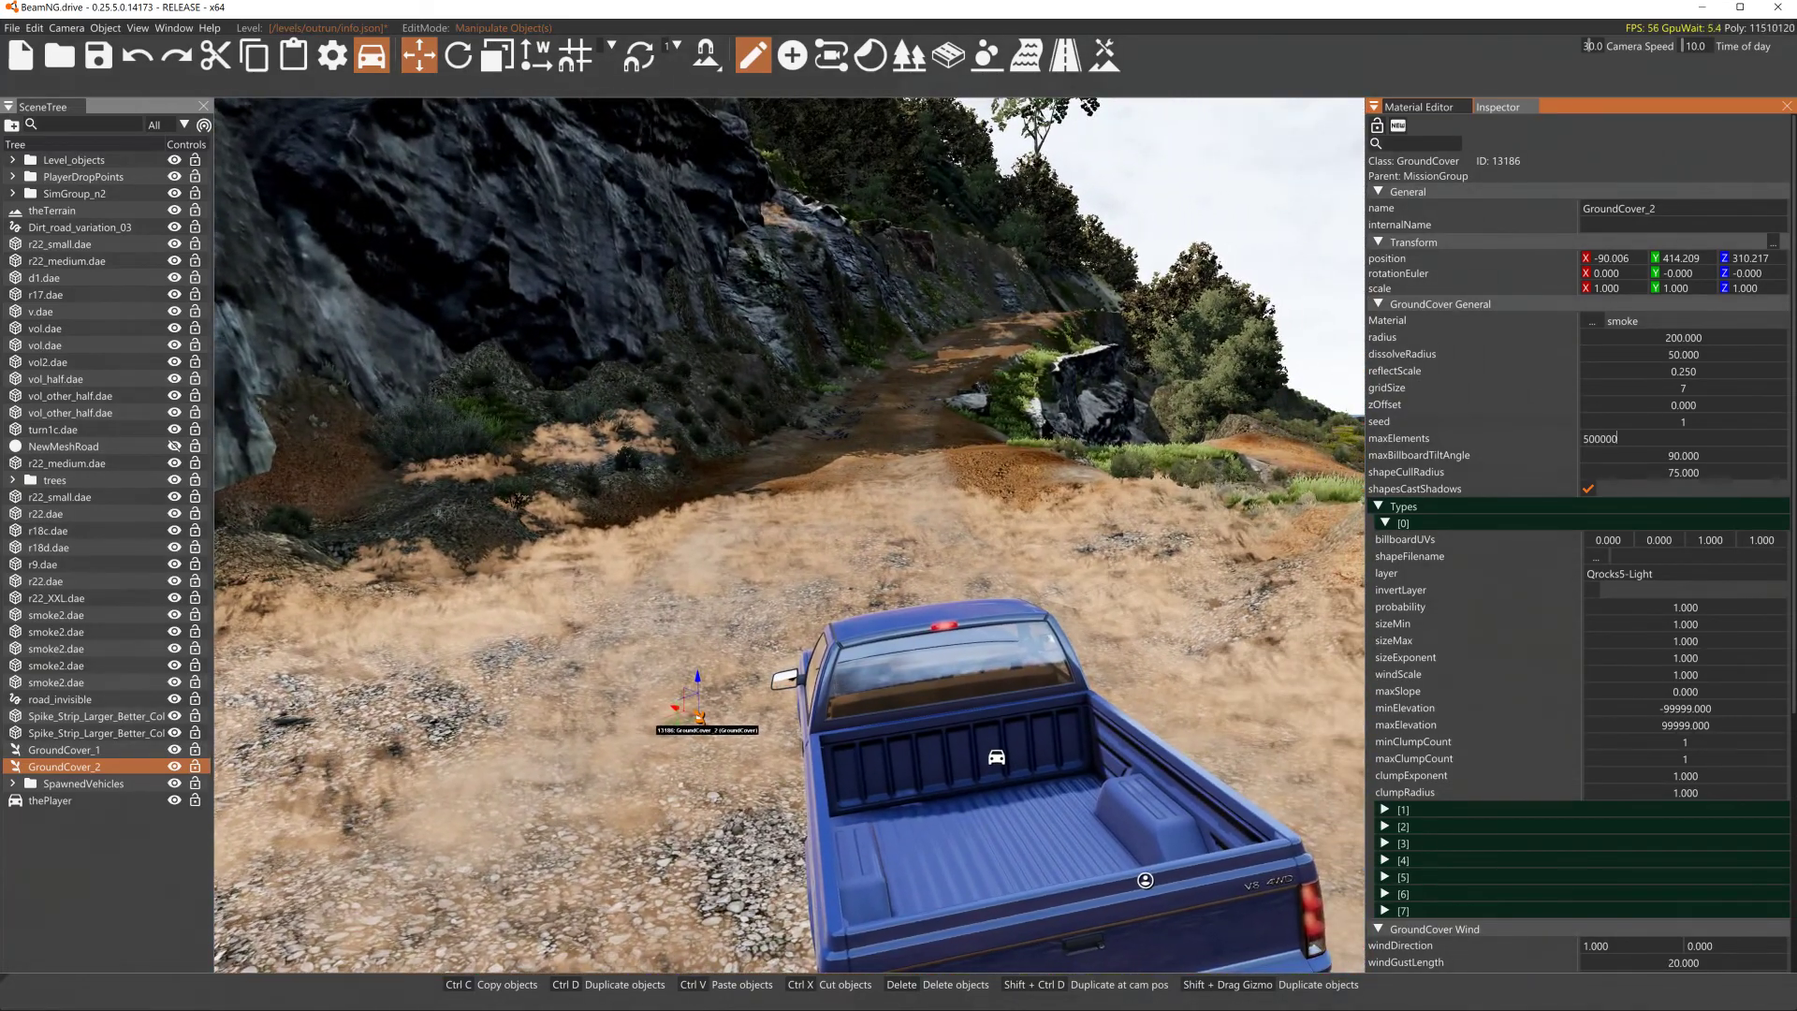
{"action": "left_click", "coordinate": [1028, 436]}
{"action": "key", "text": "s"}
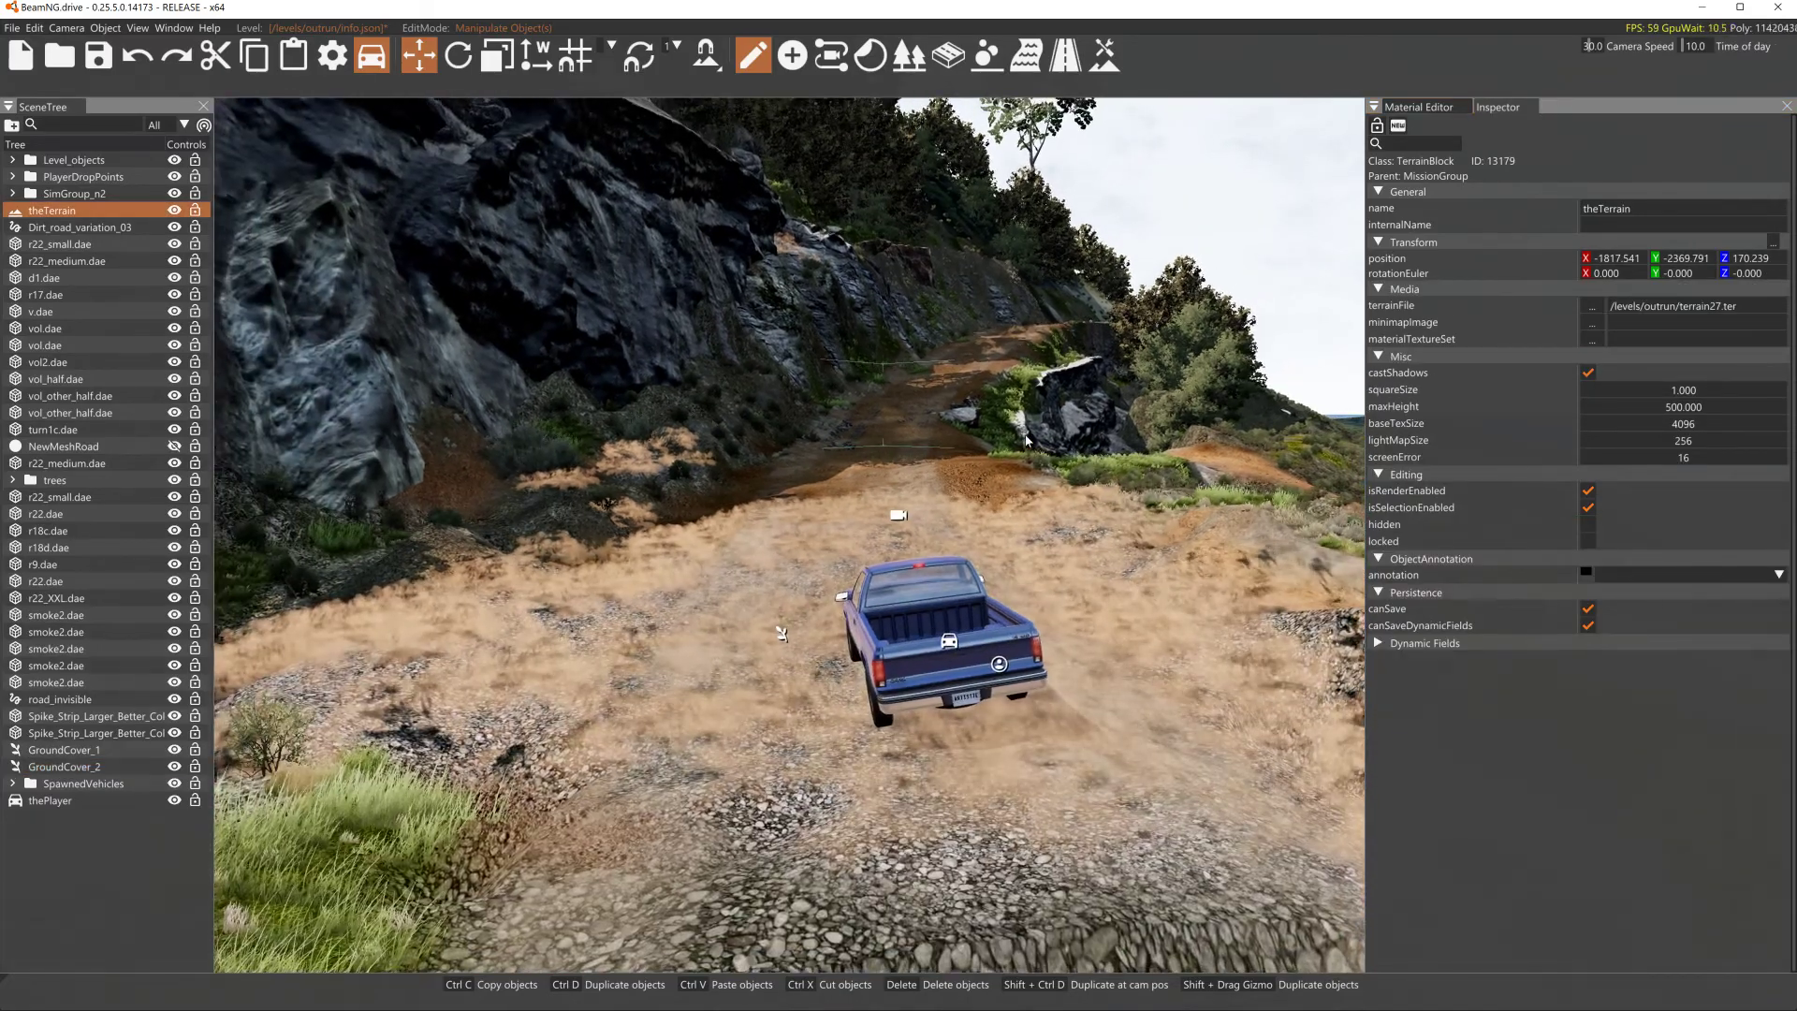
{"action": "right_click_drag", "start_coordinate": [1028, 437], "coordinate": [918, 330]}
{"action": "key", "text": "w"}
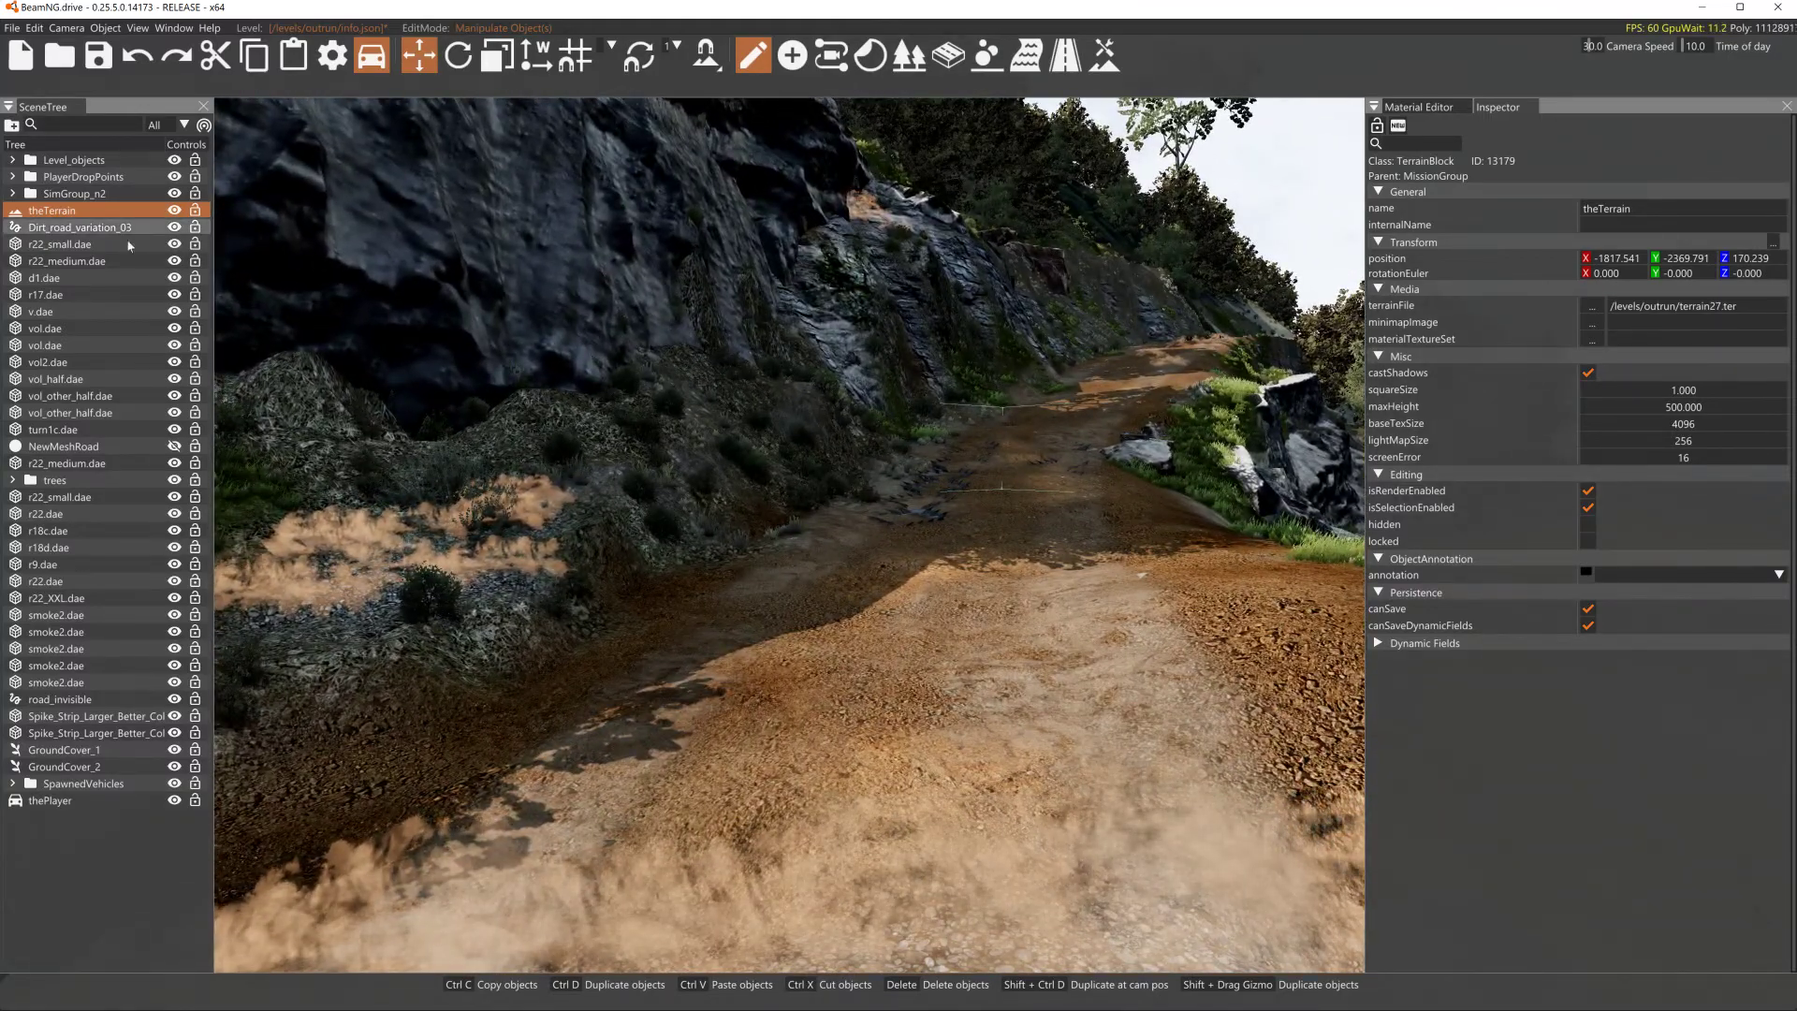
- Open the Terrain Painter and inspect the Dirt_dusty and dirt_loose materials on the road surface
{"action": "left_click", "coordinate": [1105, 54]}
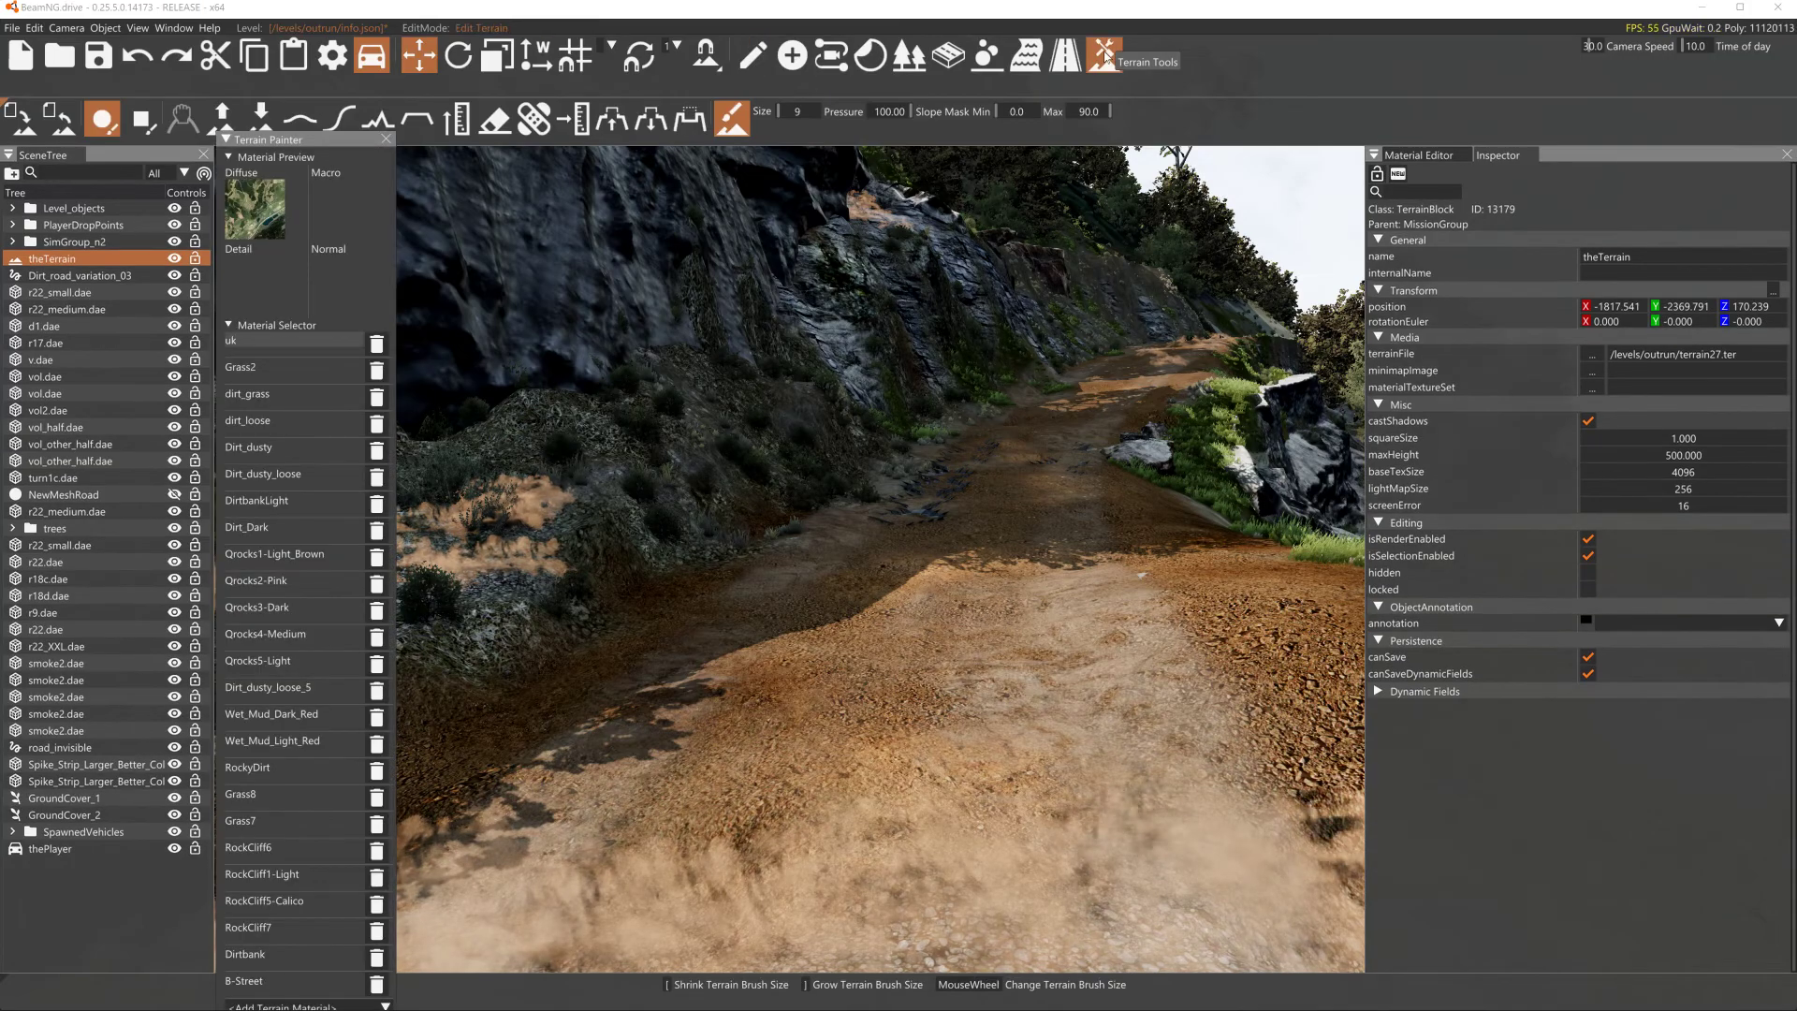
{"action": "left_click", "coordinate": [258, 446]}
{"action": "mouse_move", "coordinate": [1057, 645]}
{"action": "left_mouse_down"}
{"action": "mouse_move", "coordinate": [939, 619]}
{"action": "mouse_move", "coordinate": [1015, 625]}
{"action": "mouse_move", "coordinate": [1101, 564]}
{"action": "mouse_move", "coordinate": [1051, 593]}
{"action": "mouse_move", "coordinate": [1099, 664]}
{"action": "mouse_move", "coordinate": [906, 510]}
{"action": "left_mouse_up"}
{"action": "mouse_move", "coordinate": [905, 510]}
{"action": "right_mouse_down"}
{"action": "mouse_move", "coordinate": [966, 582]}
{"action": "mouse_move", "coordinate": [946, 575]}
{"action": "right_mouse_up"}
{"action": "key", "text": "w"}
{"action": "left_click_drag", "start_coordinate": [945, 571], "coordinate": [884, 515]}
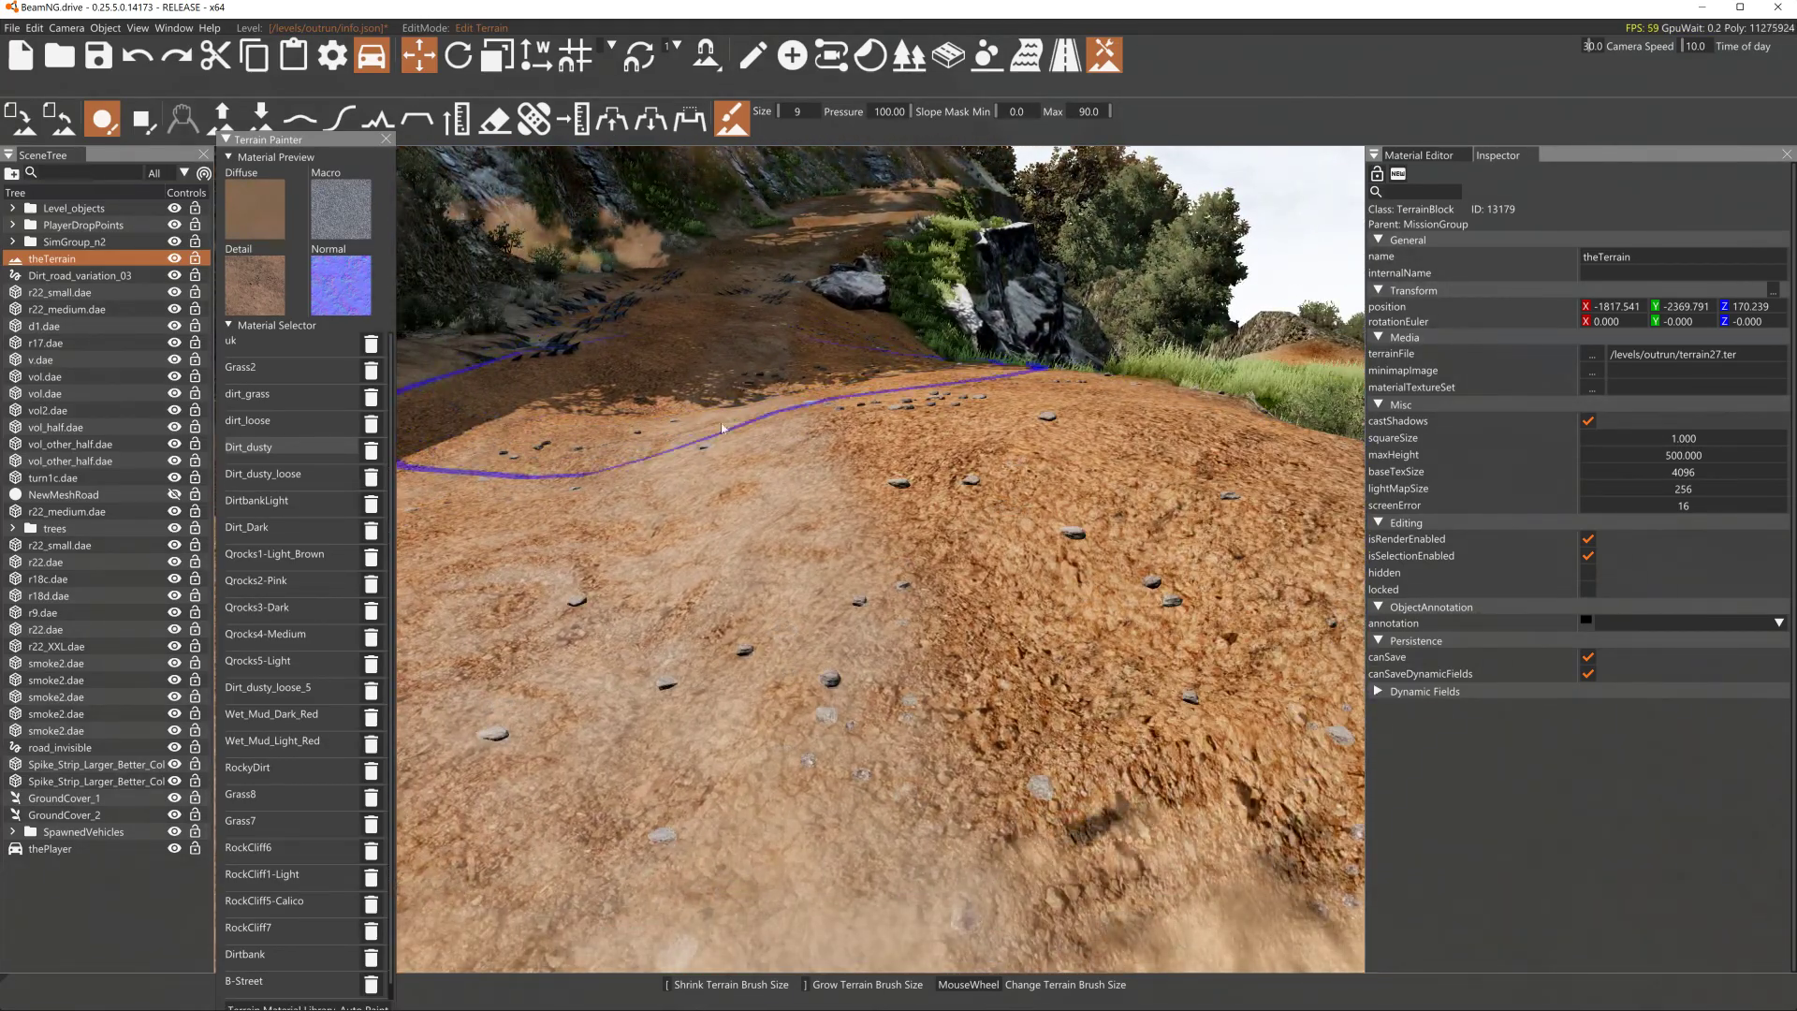
{"action": "left_click", "coordinate": [275, 423]}
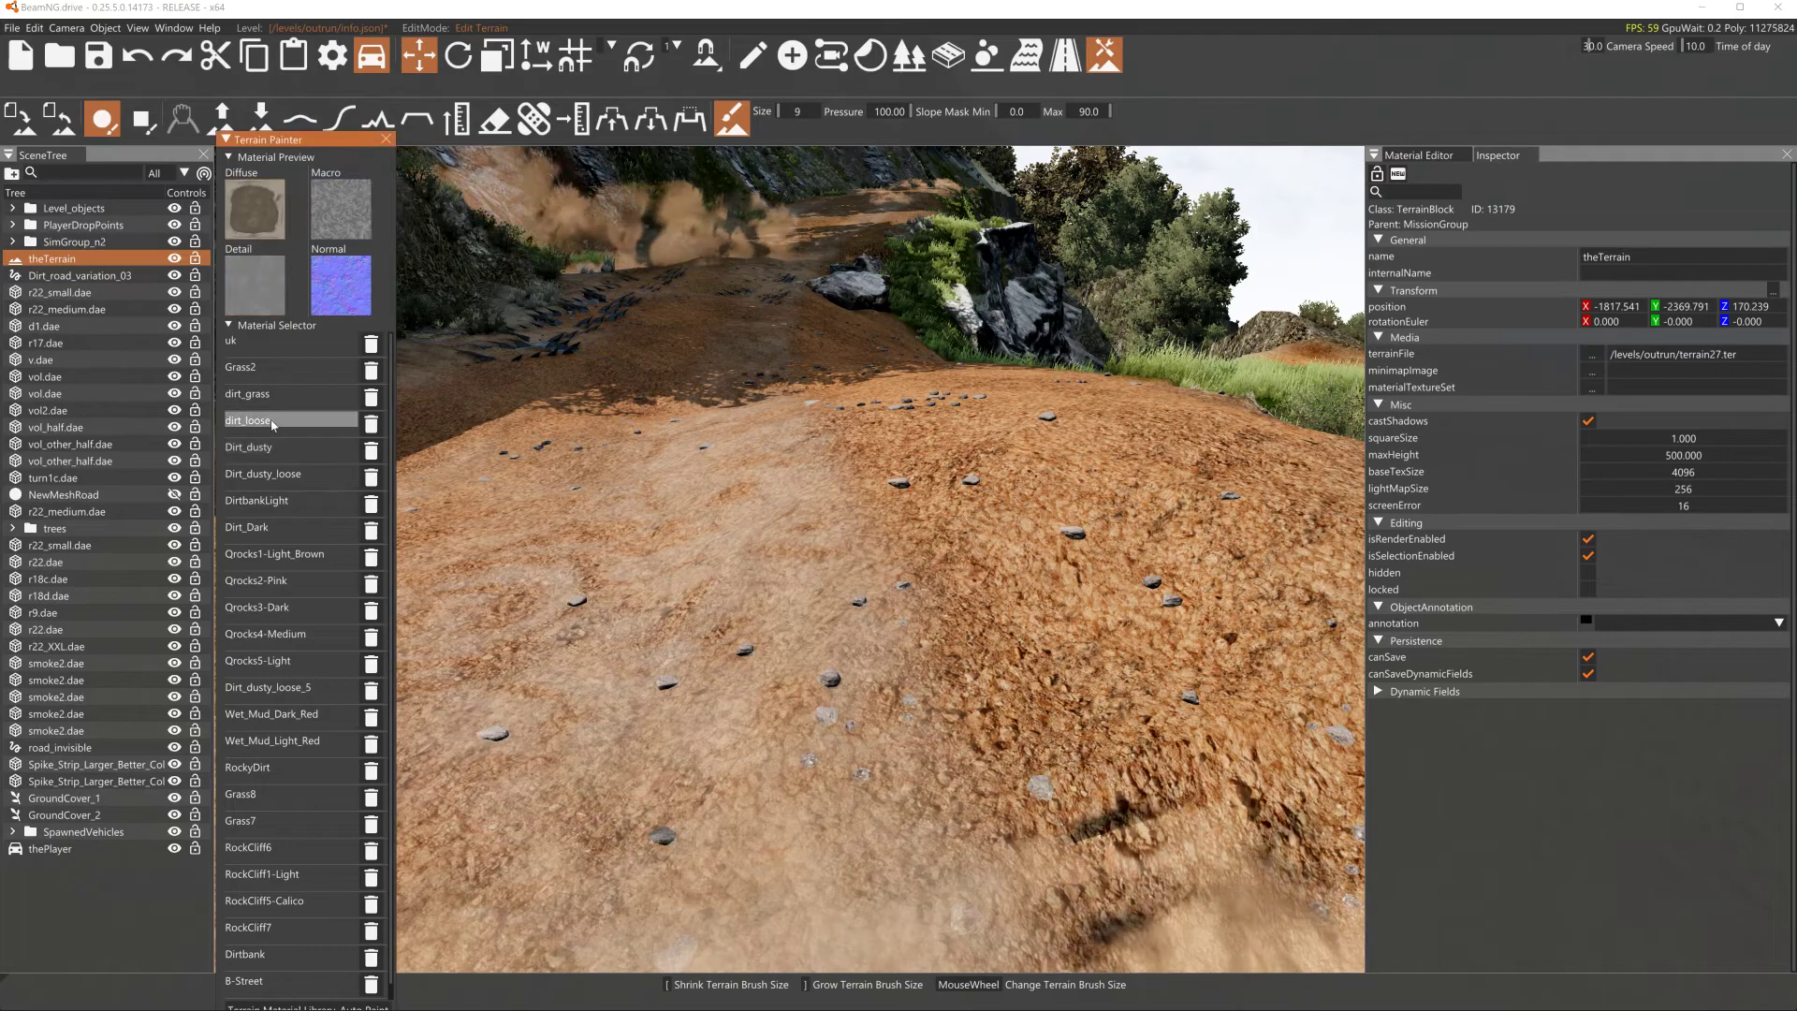
{"action": "key", "text": "s"}
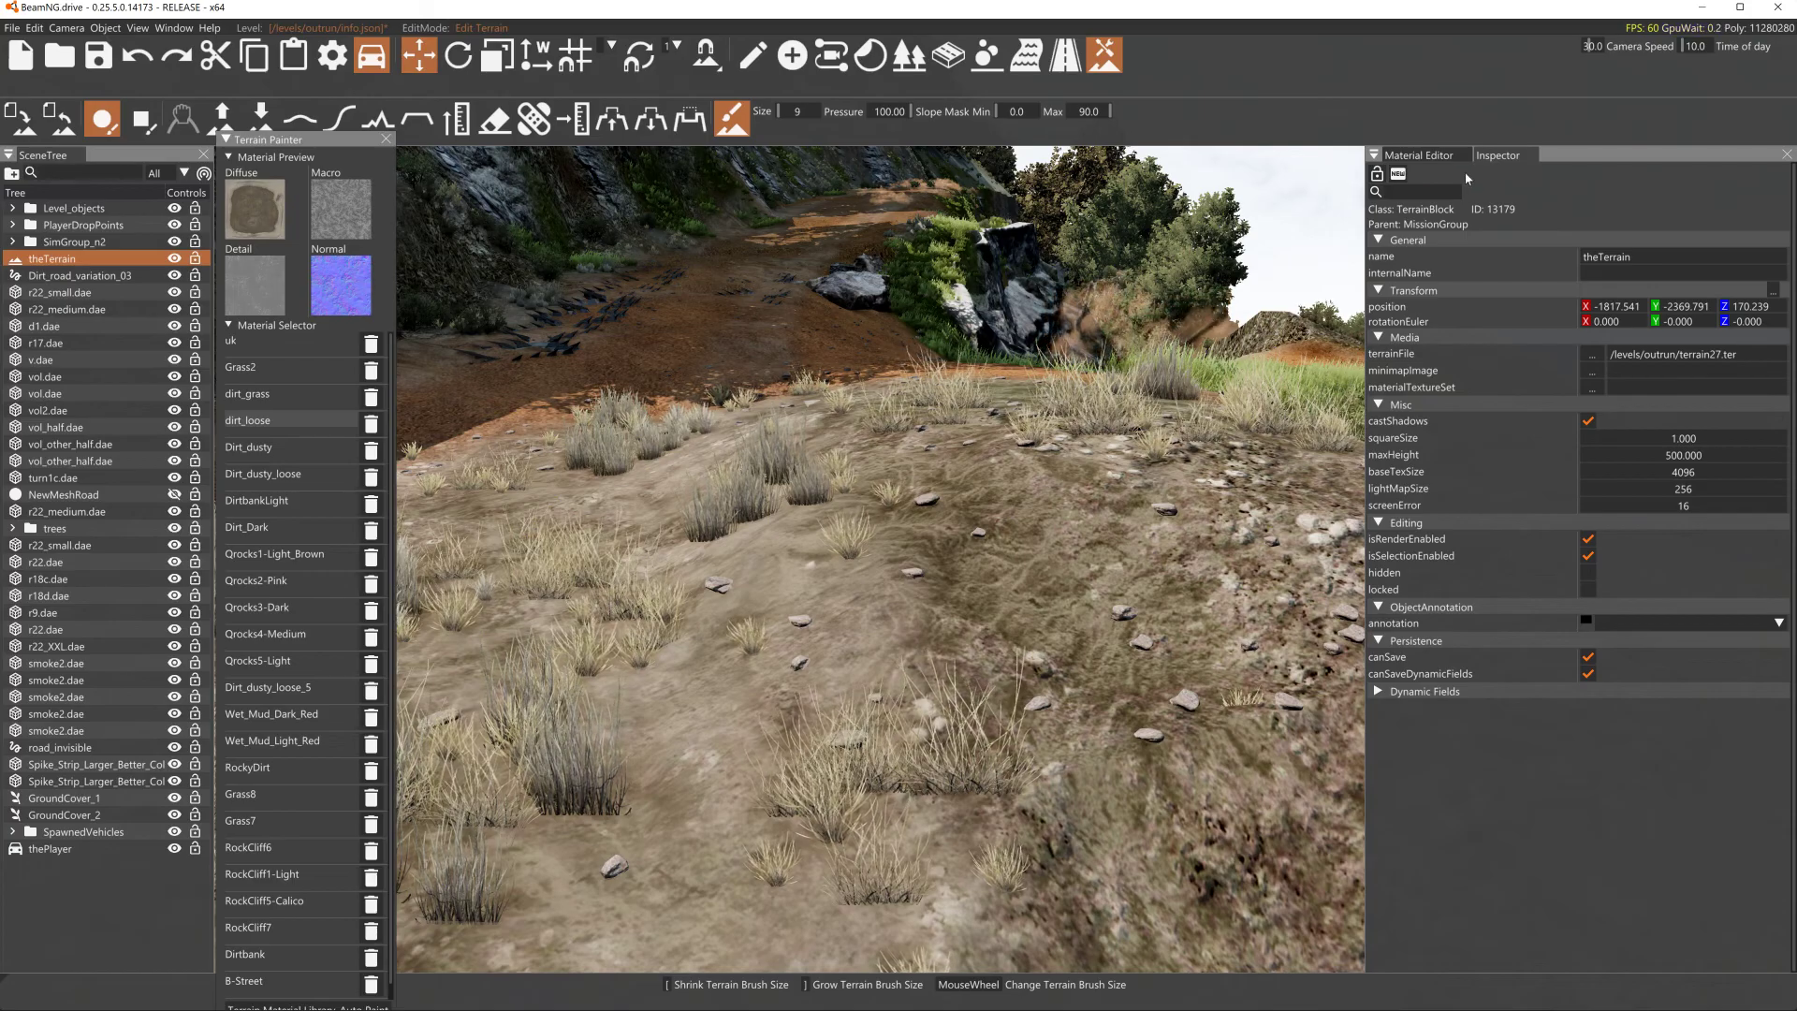
{"action": "key", "text": "s"}
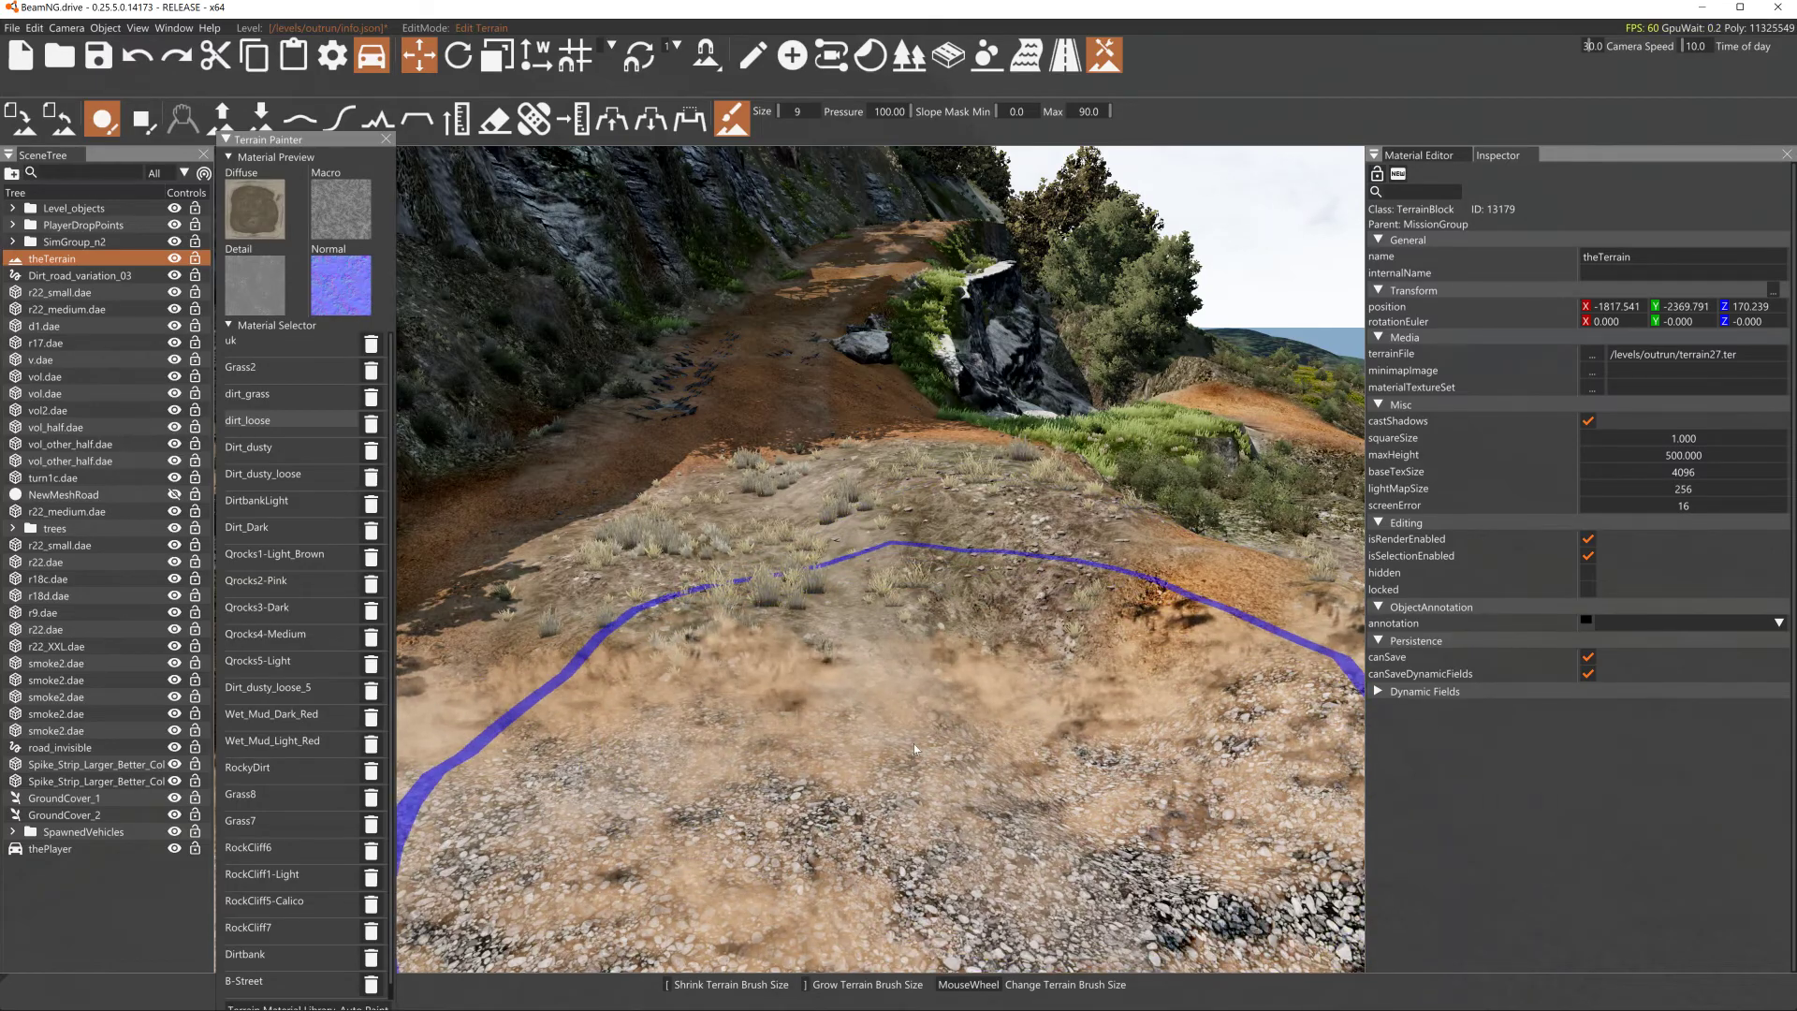
{"action": "key", "text": "s"}
{"action": "key", "text": "w"}
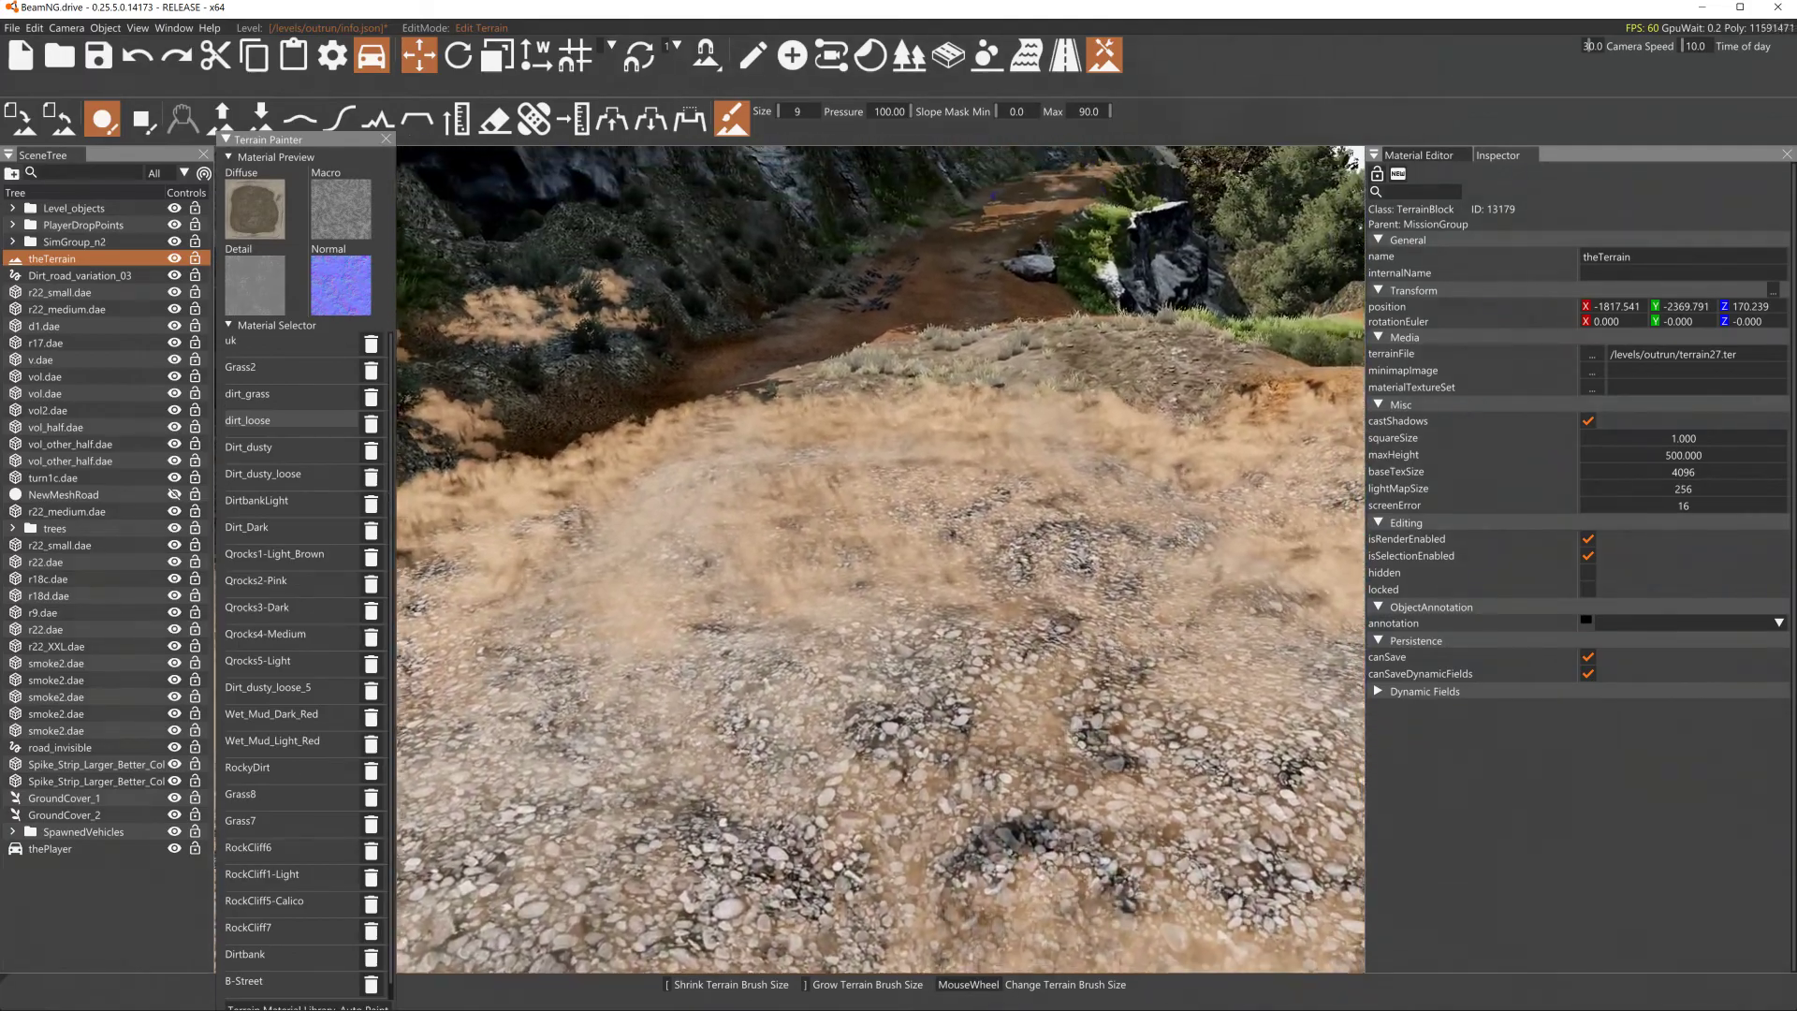
{"action": "right_click_drag", "start_coordinate": [880, 674], "coordinate": [879, 645]}
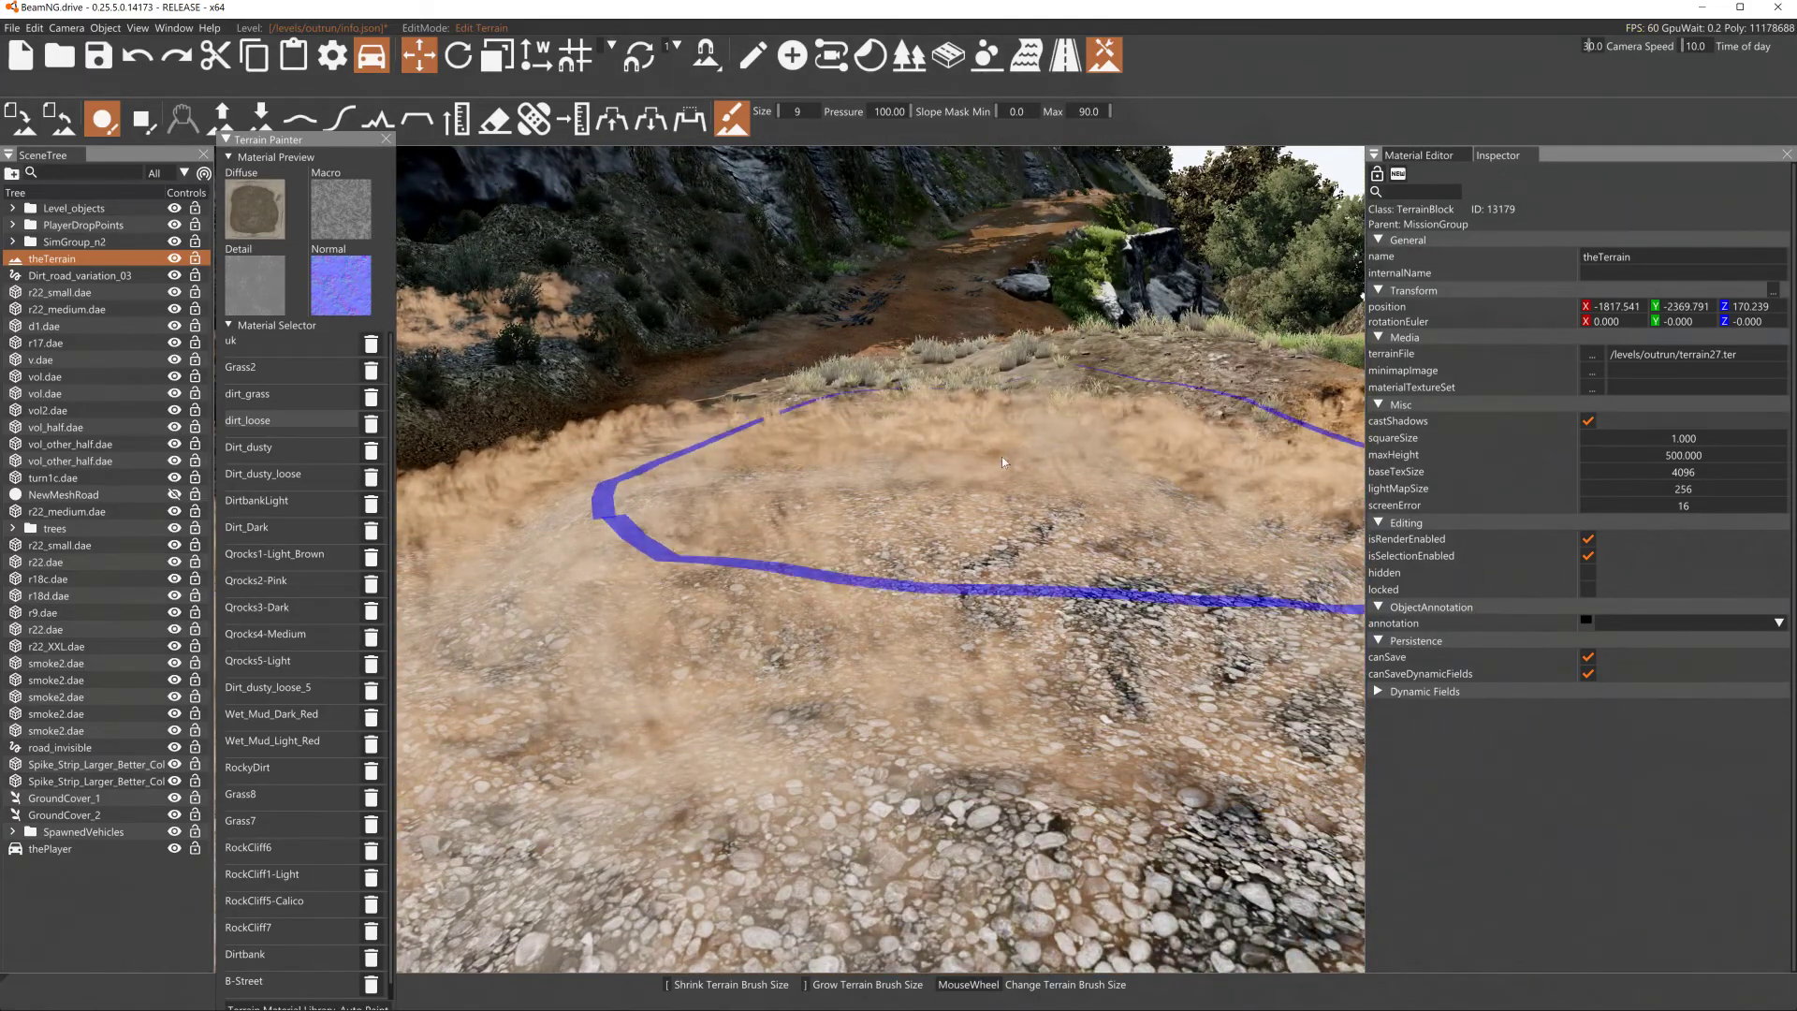
- Place a new Ground Cover object on the terrain in front of the camera
{"action": "left_click", "coordinate": [82, 814]}
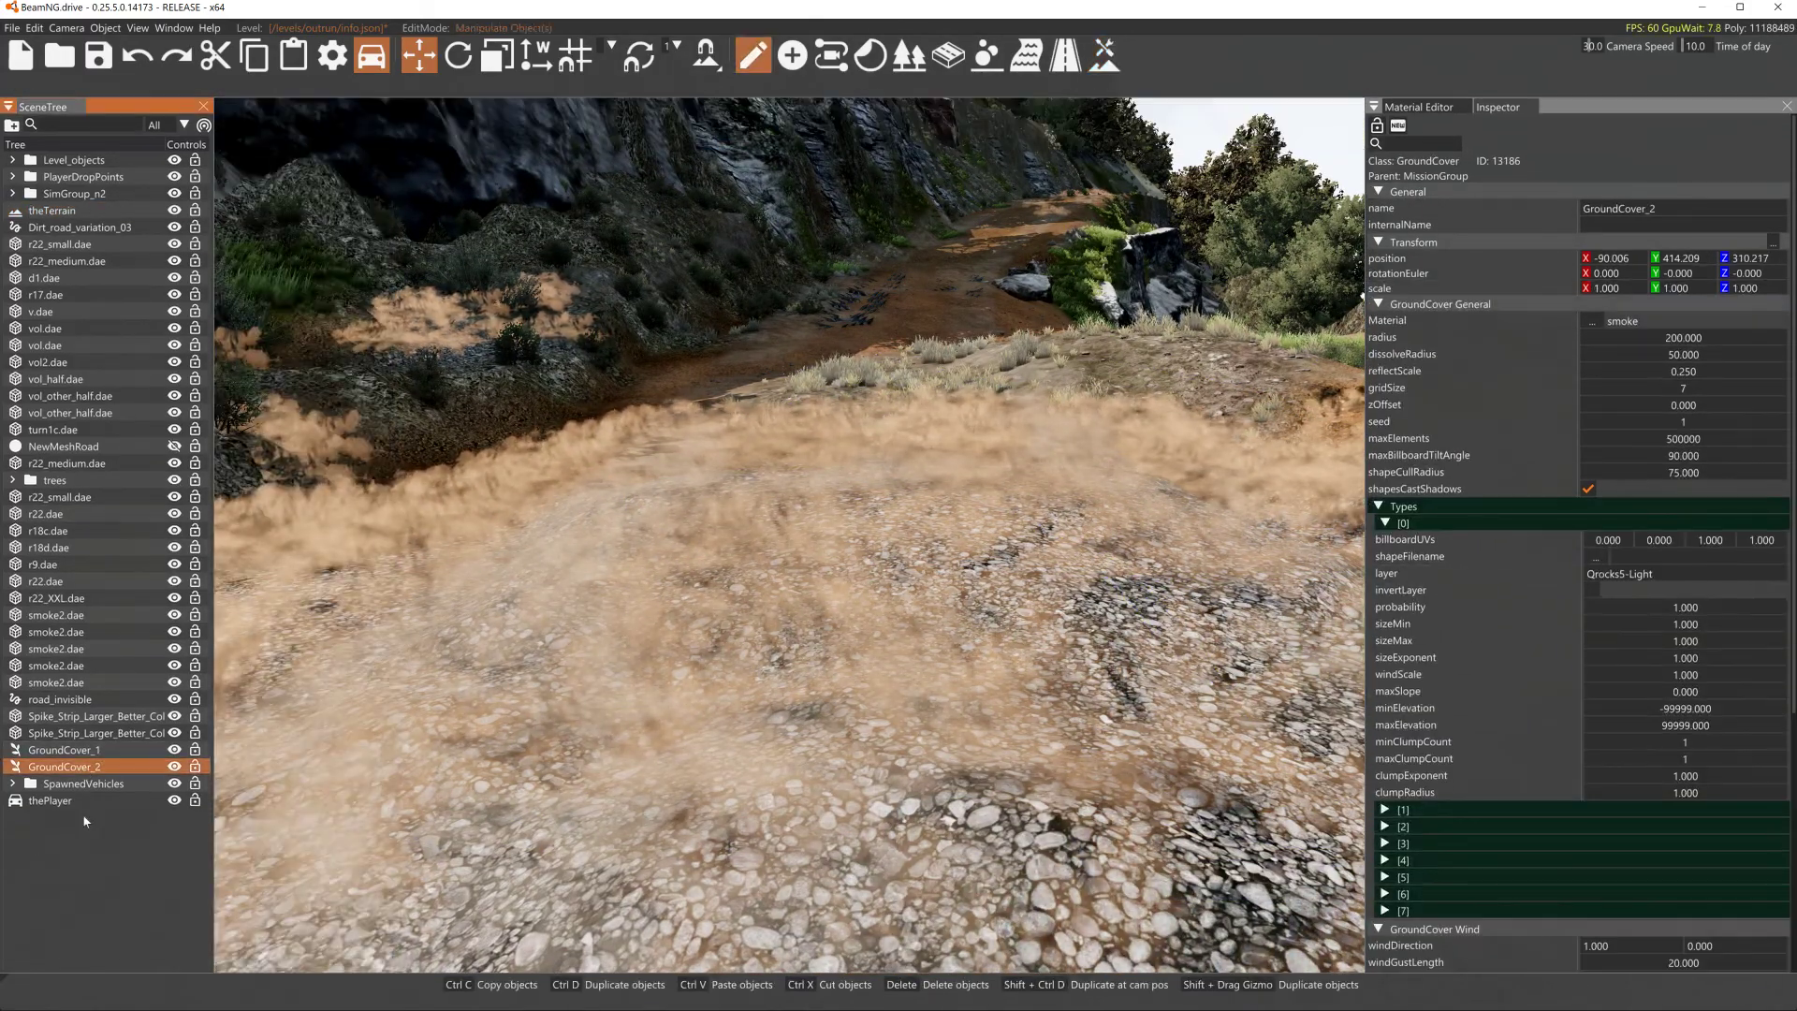
{"action": "left_click", "coordinate": [803, 59]}
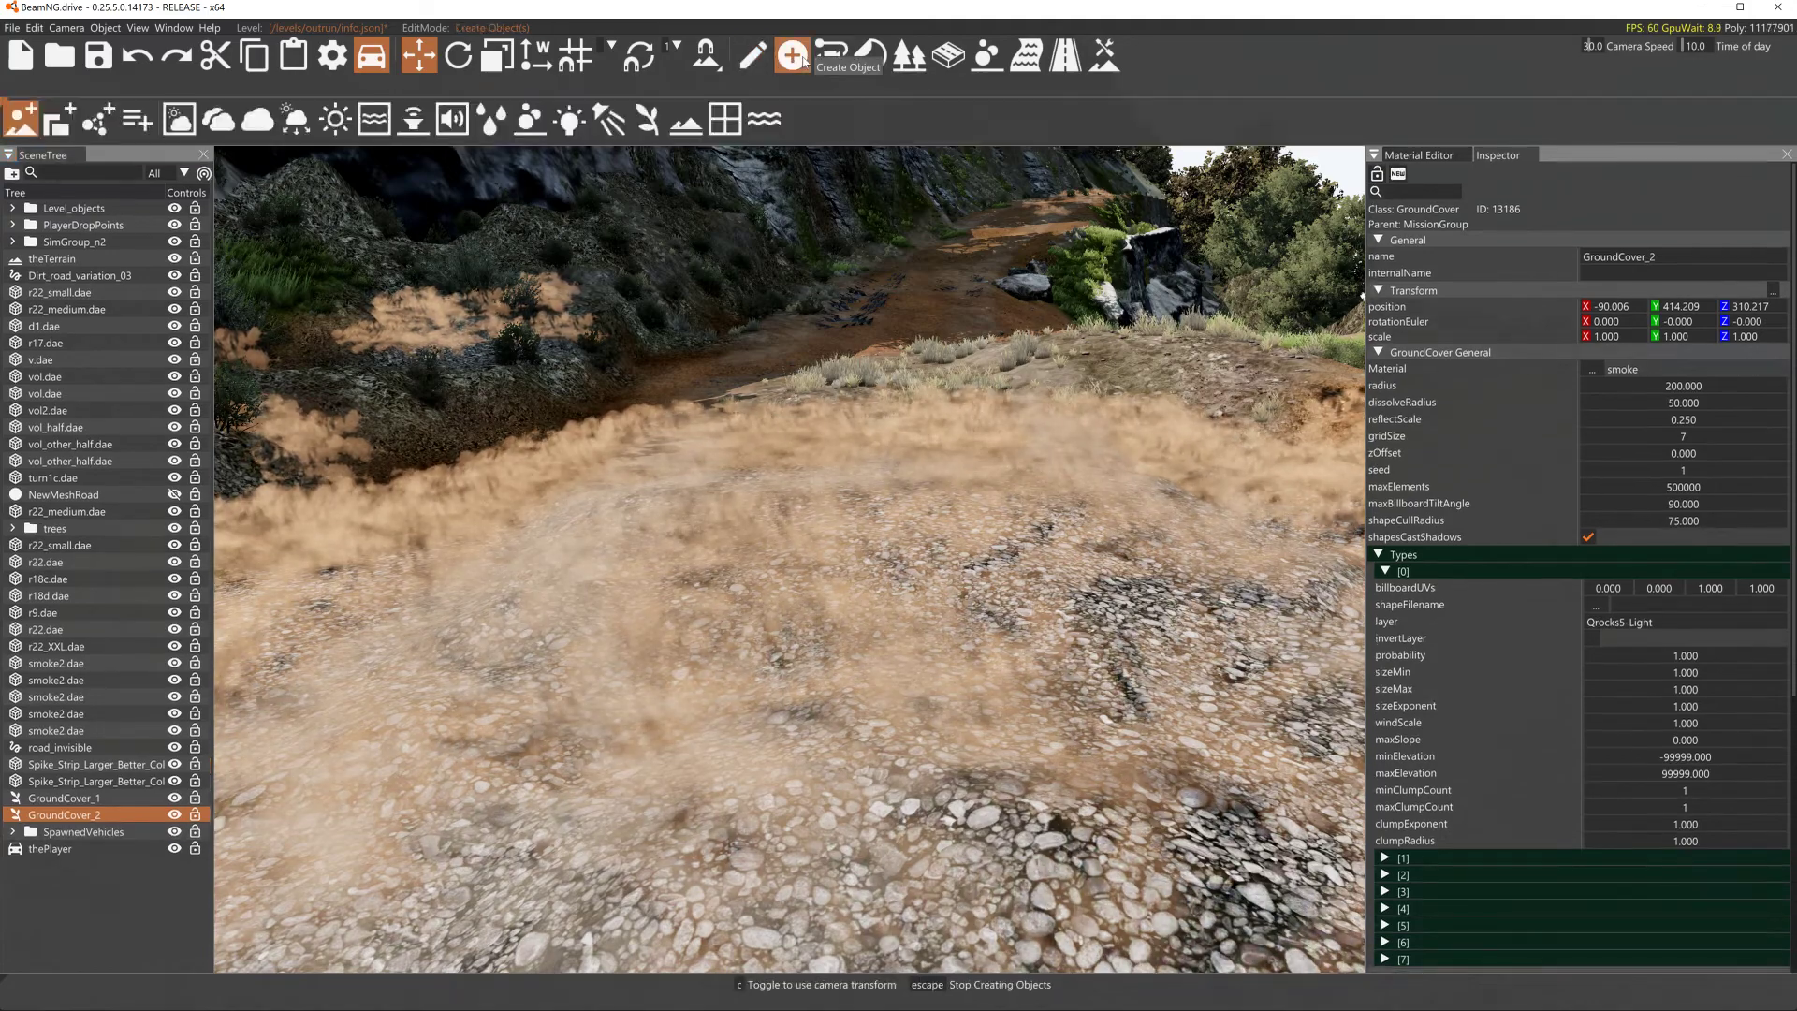
{"action": "left_click", "coordinate": [647, 119]}
{"action": "left_click", "coordinate": [816, 708]}
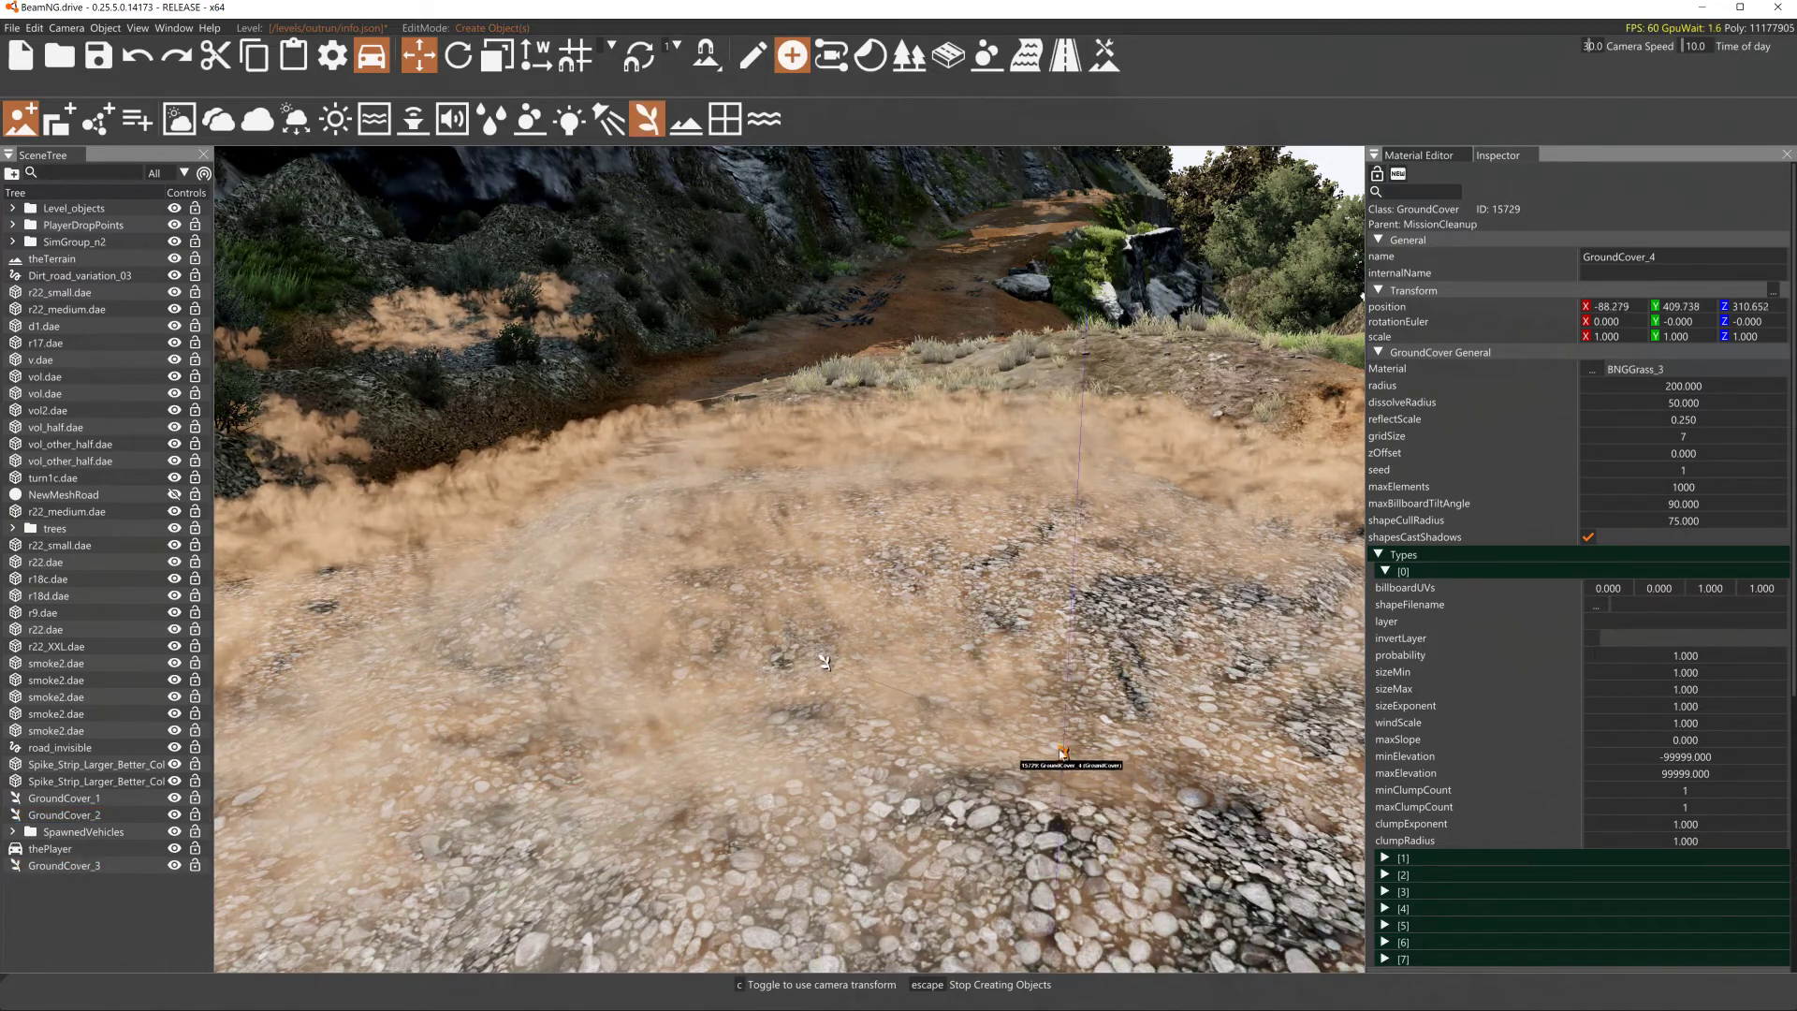
{"action": "key", "text": "Escape"}
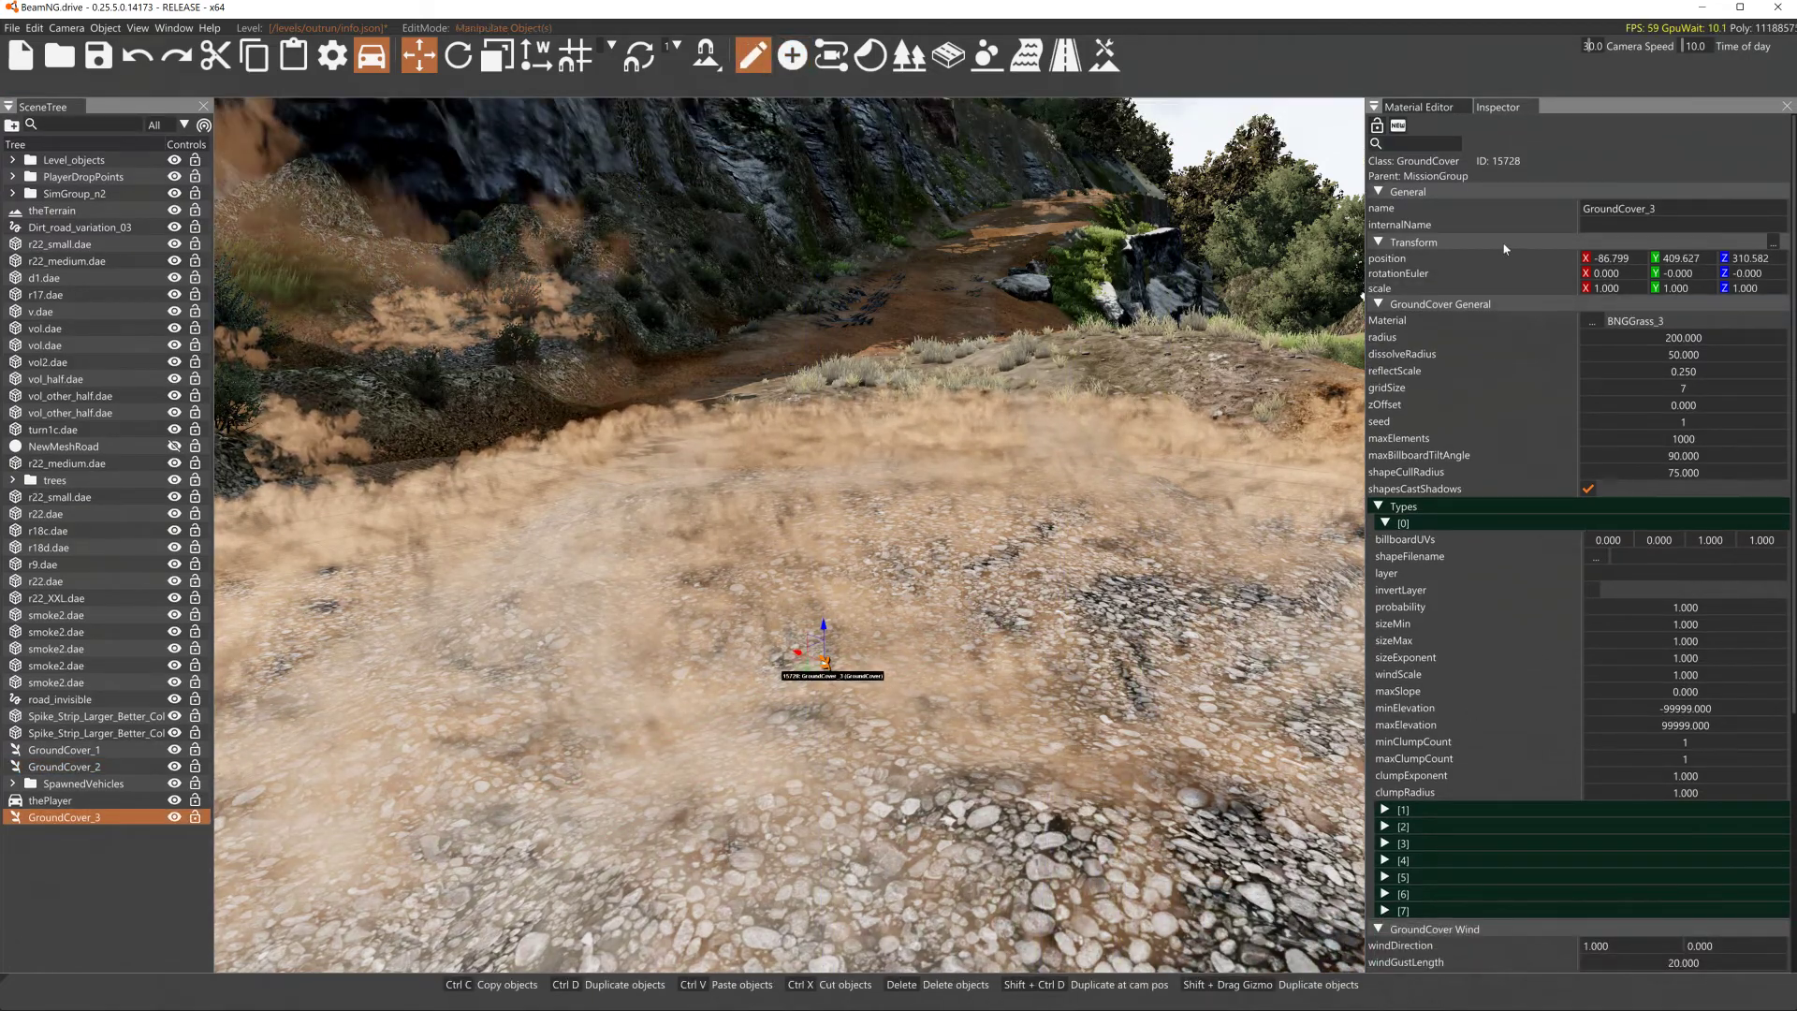
- Try to change the new GroundCover's material by searching the material list for sm and none
{"action": "left_click", "coordinate": [1588, 324]}
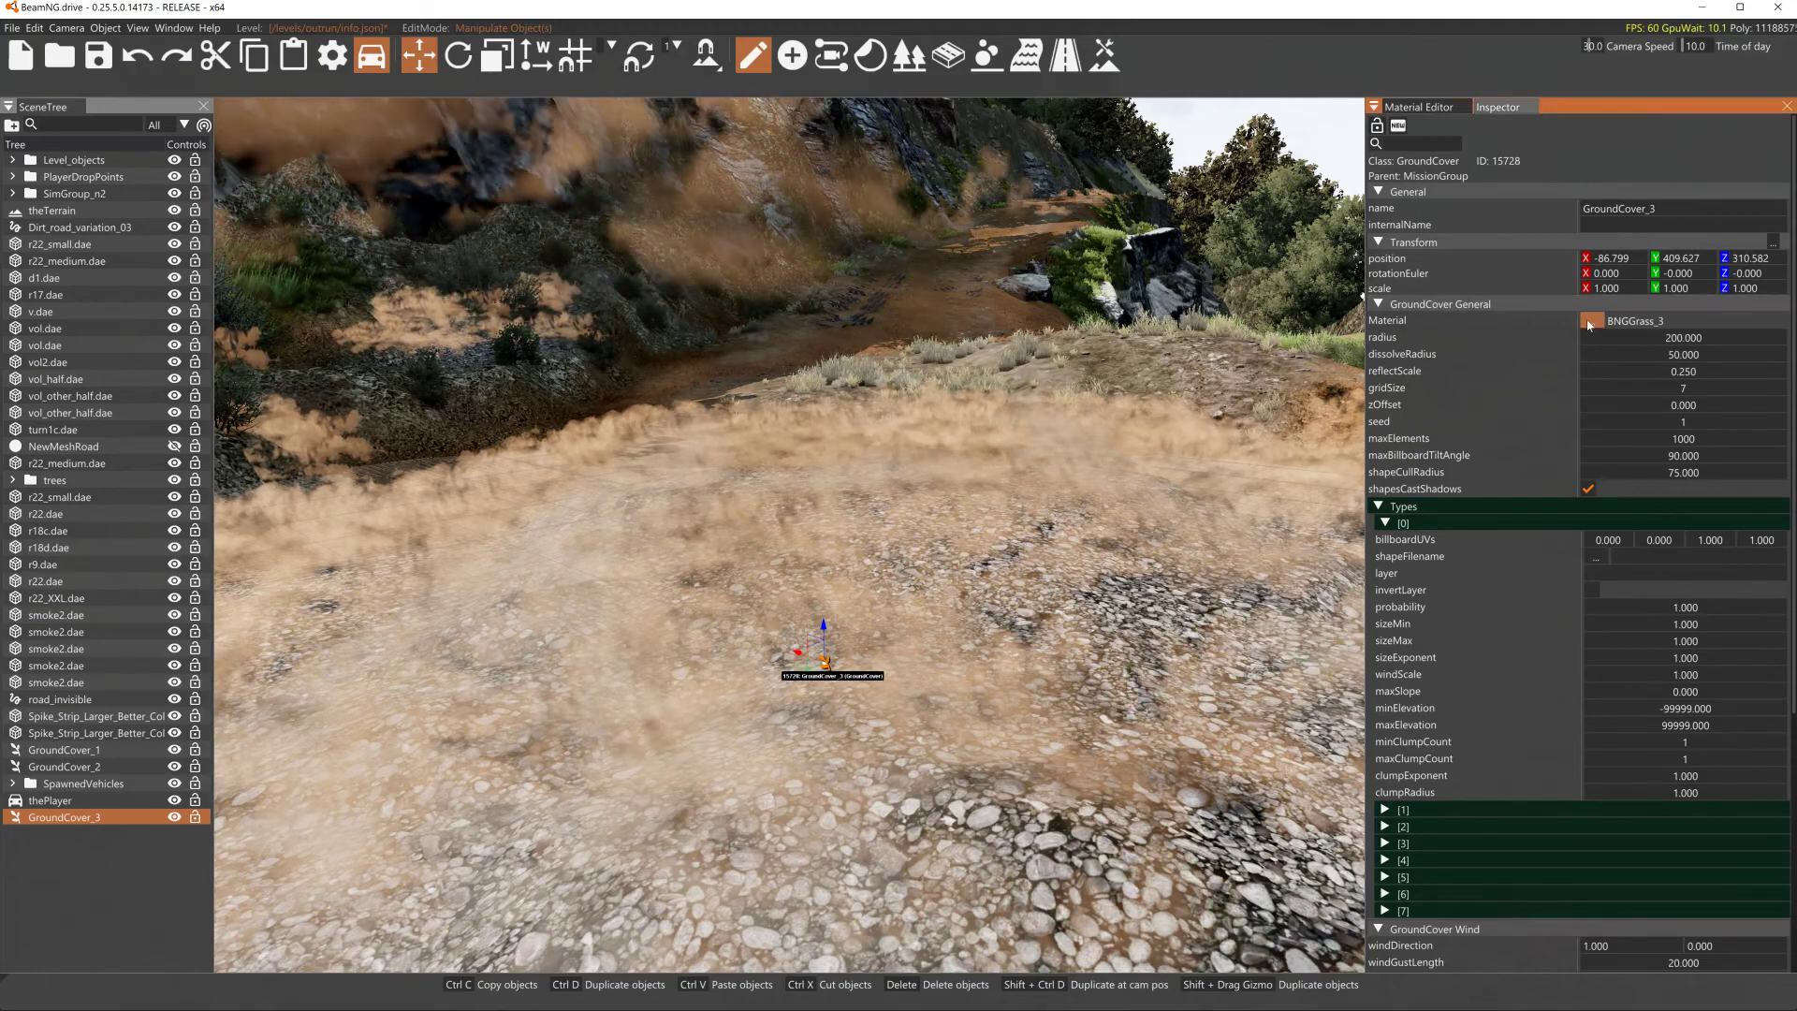
{"action": "type", "text": "sm"}
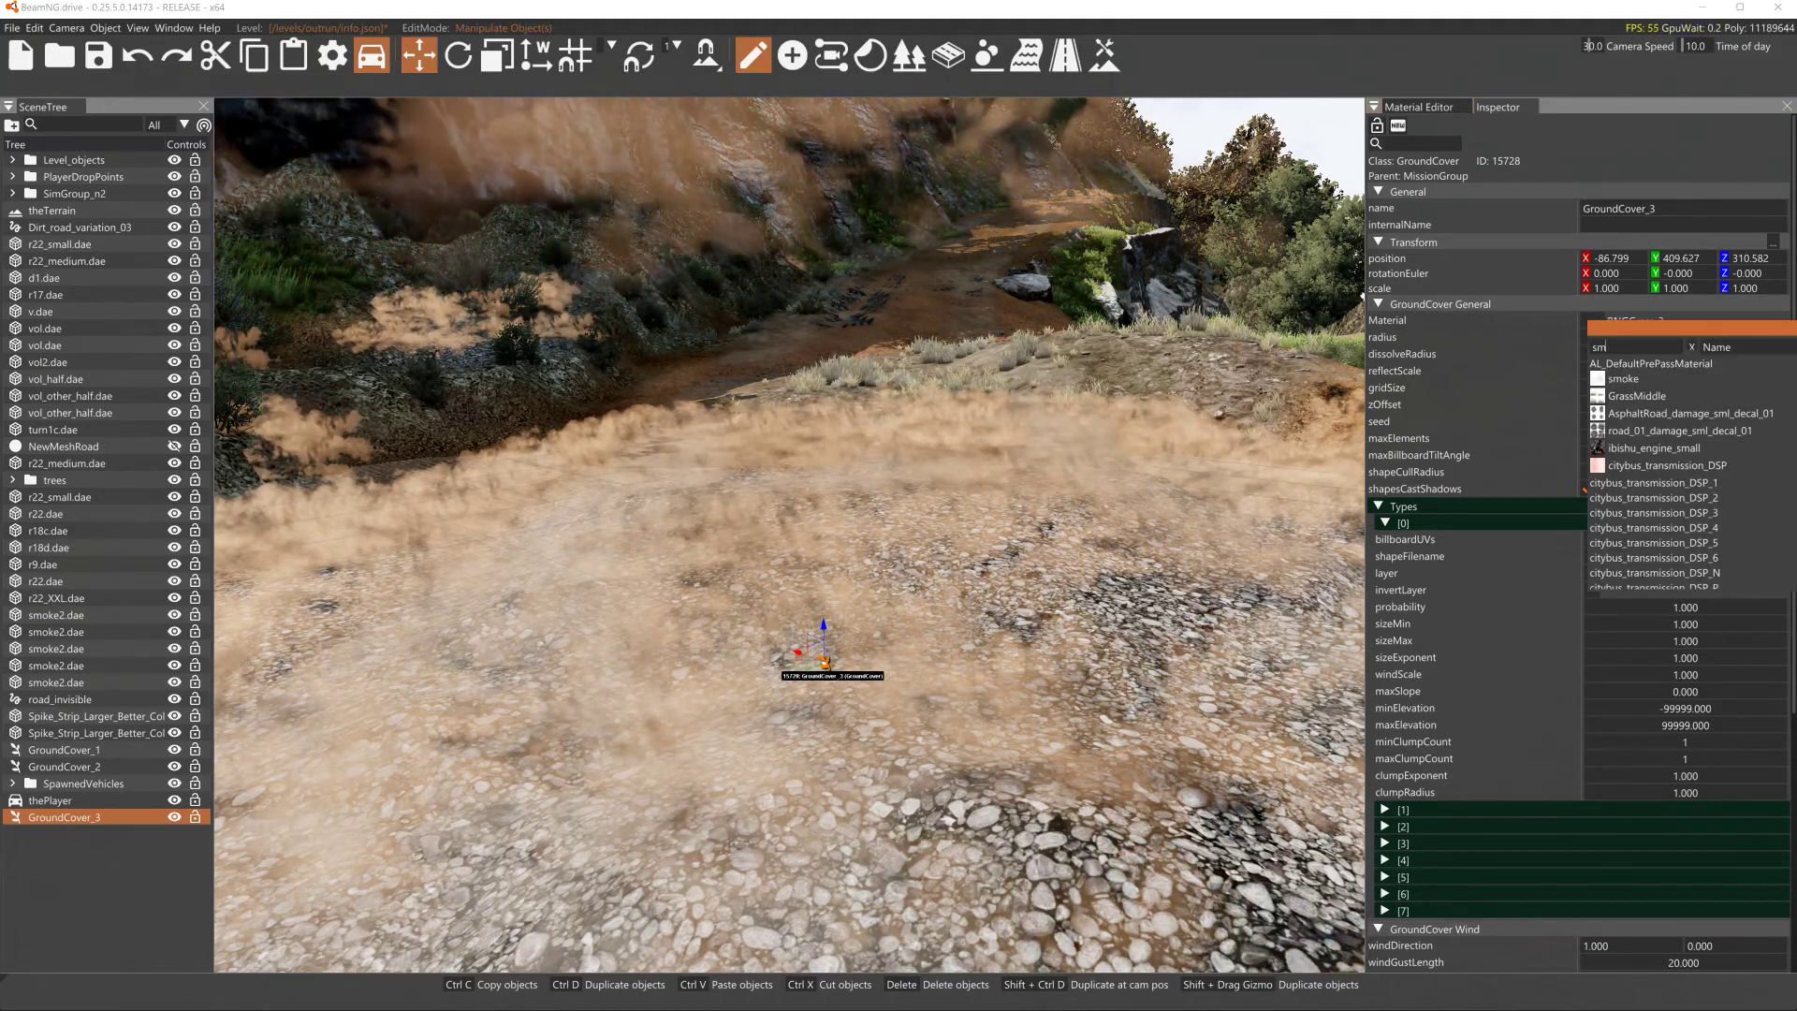
{"action": "left_click", "coordinate": [1414, 305]}
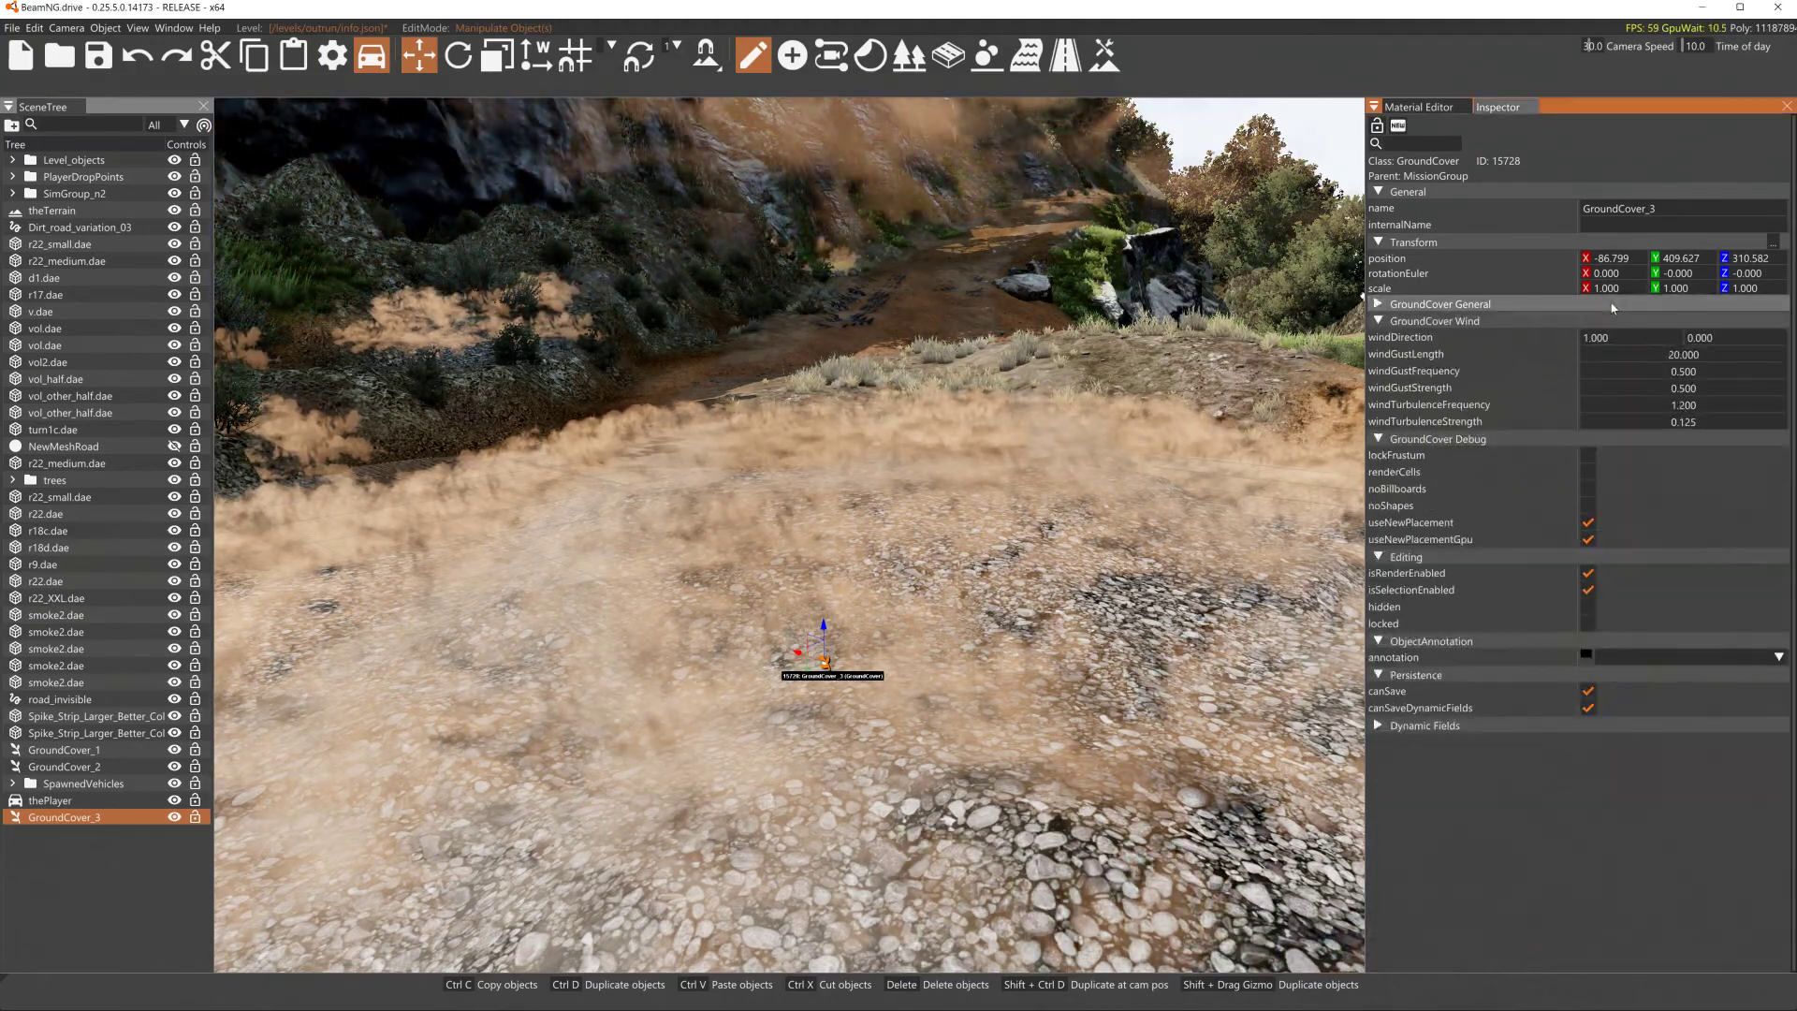
{"action": "left_click", "coordinate": [1413, 305]}
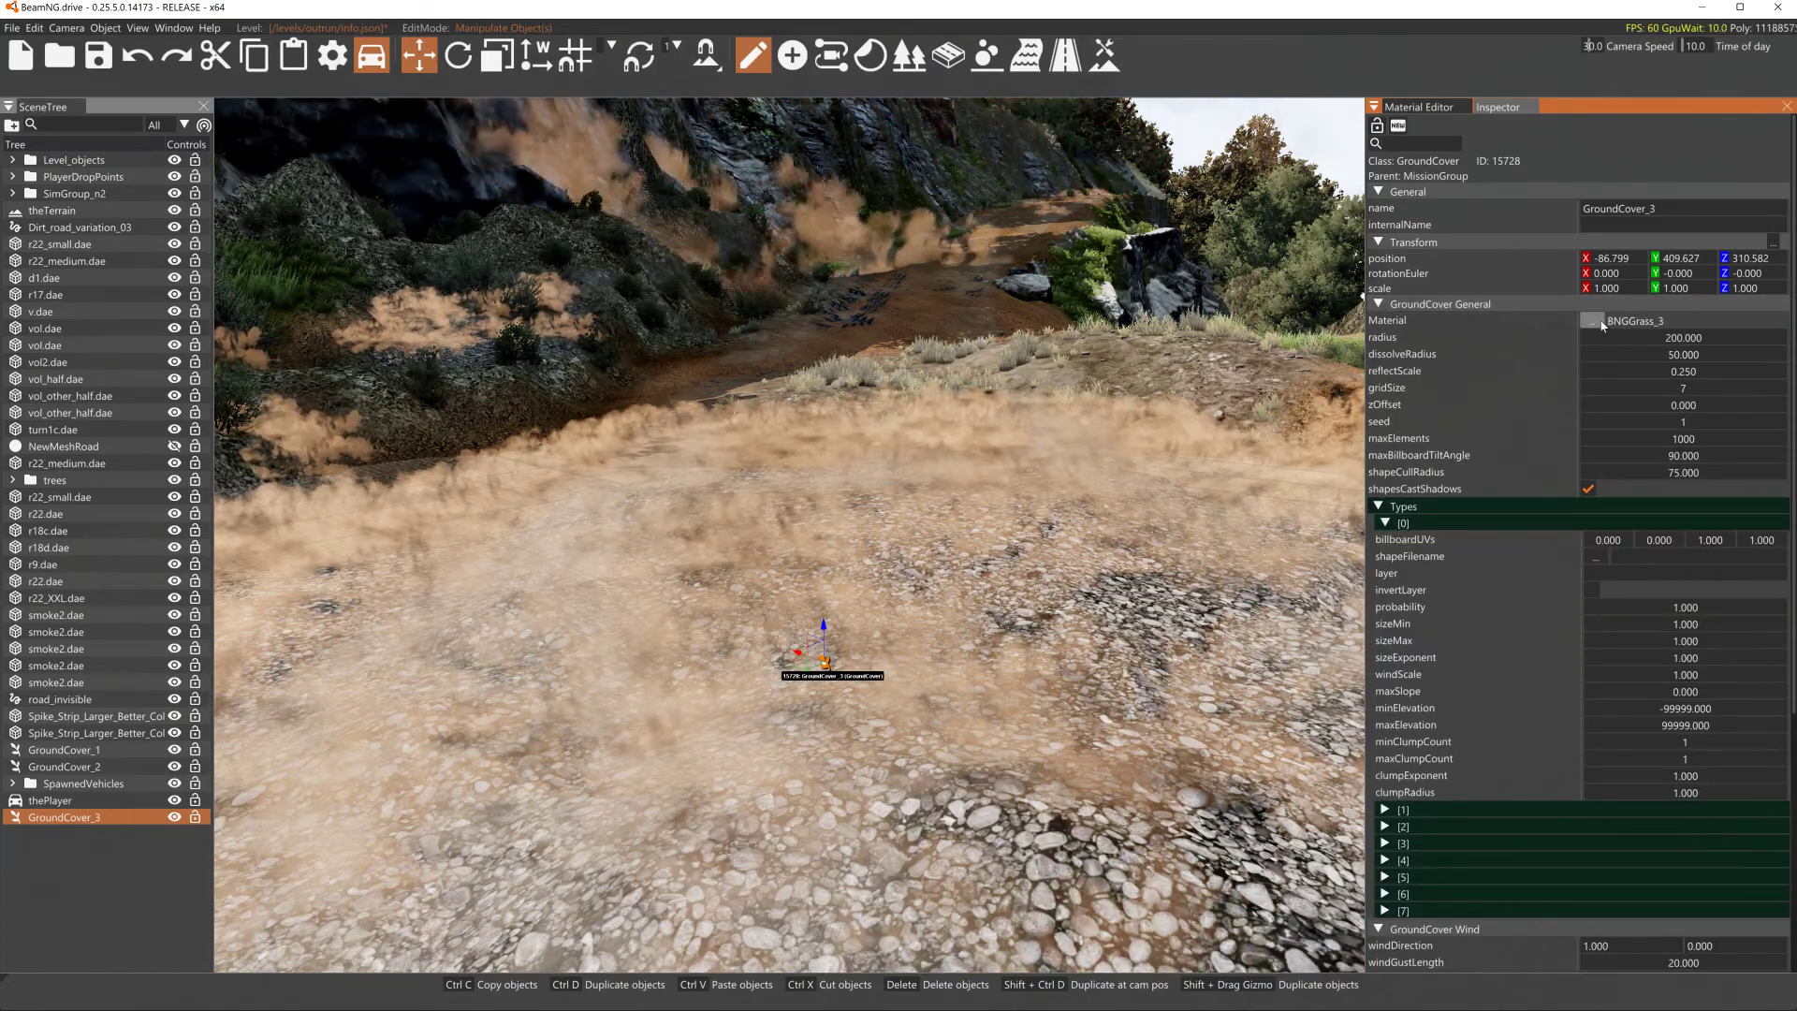
{"action": "left_click", "coordinate": [1598, 322]}
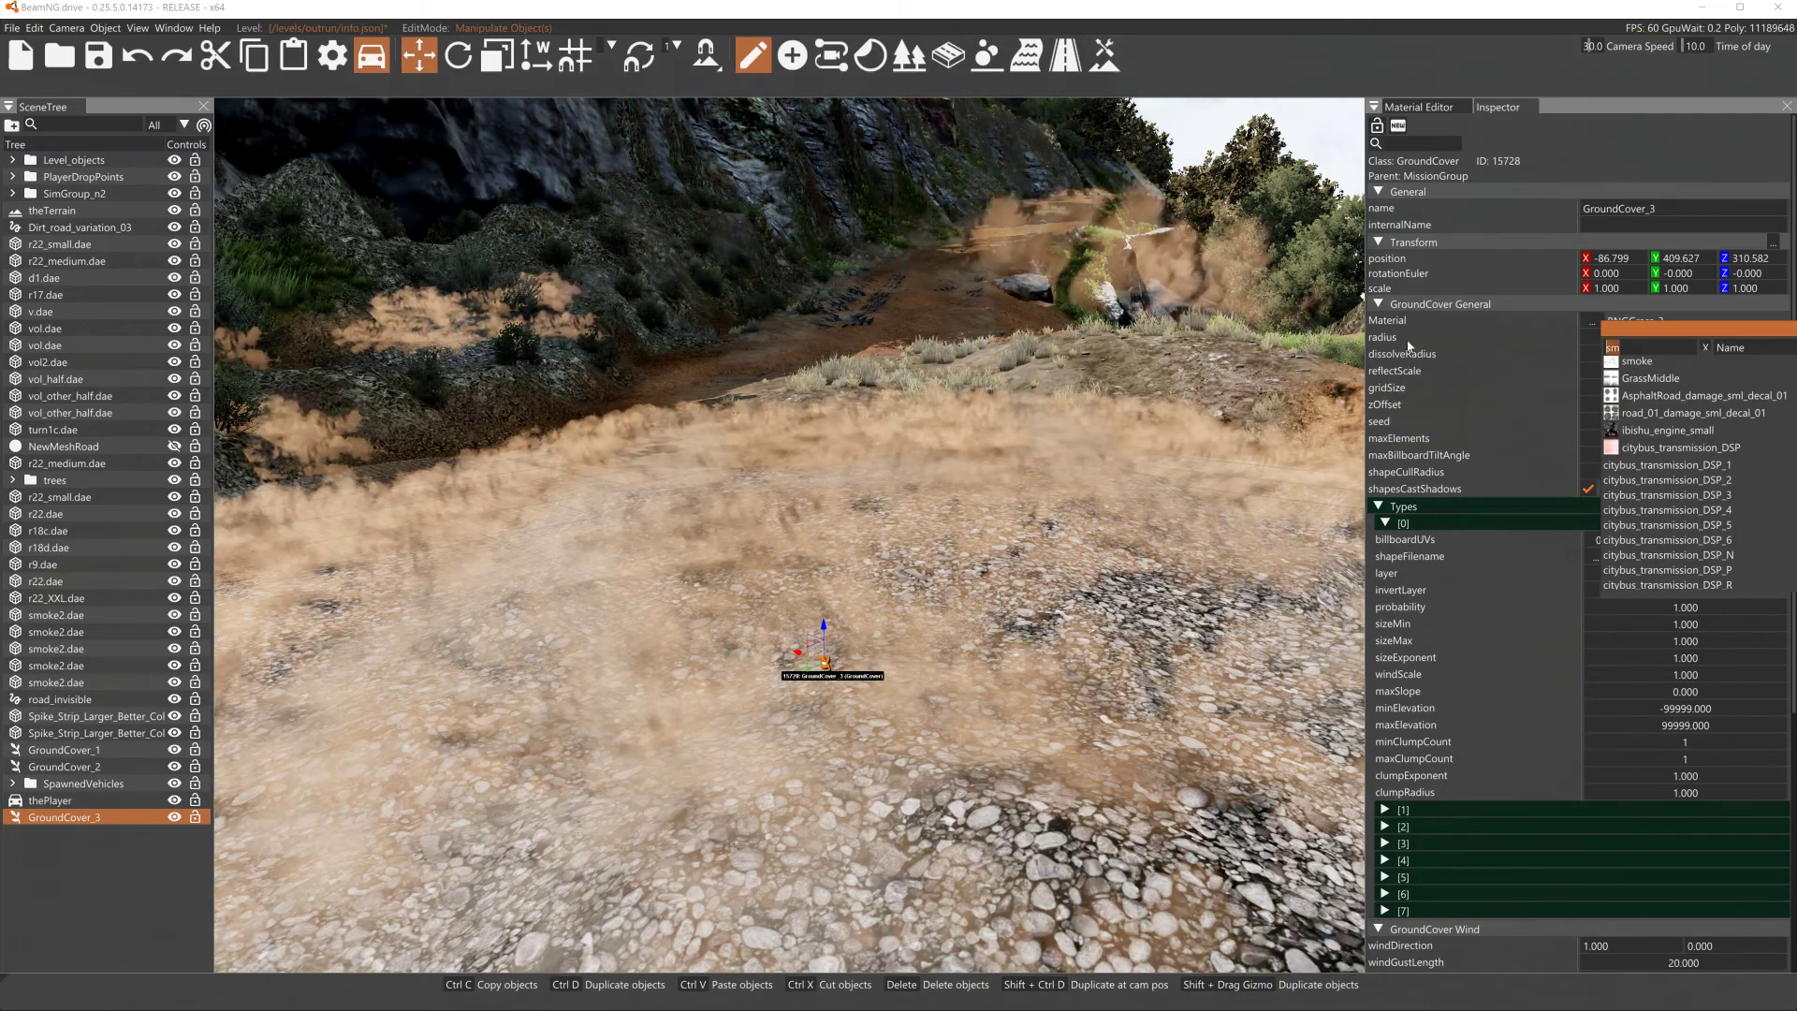
{"action": "type", "text": "none"}
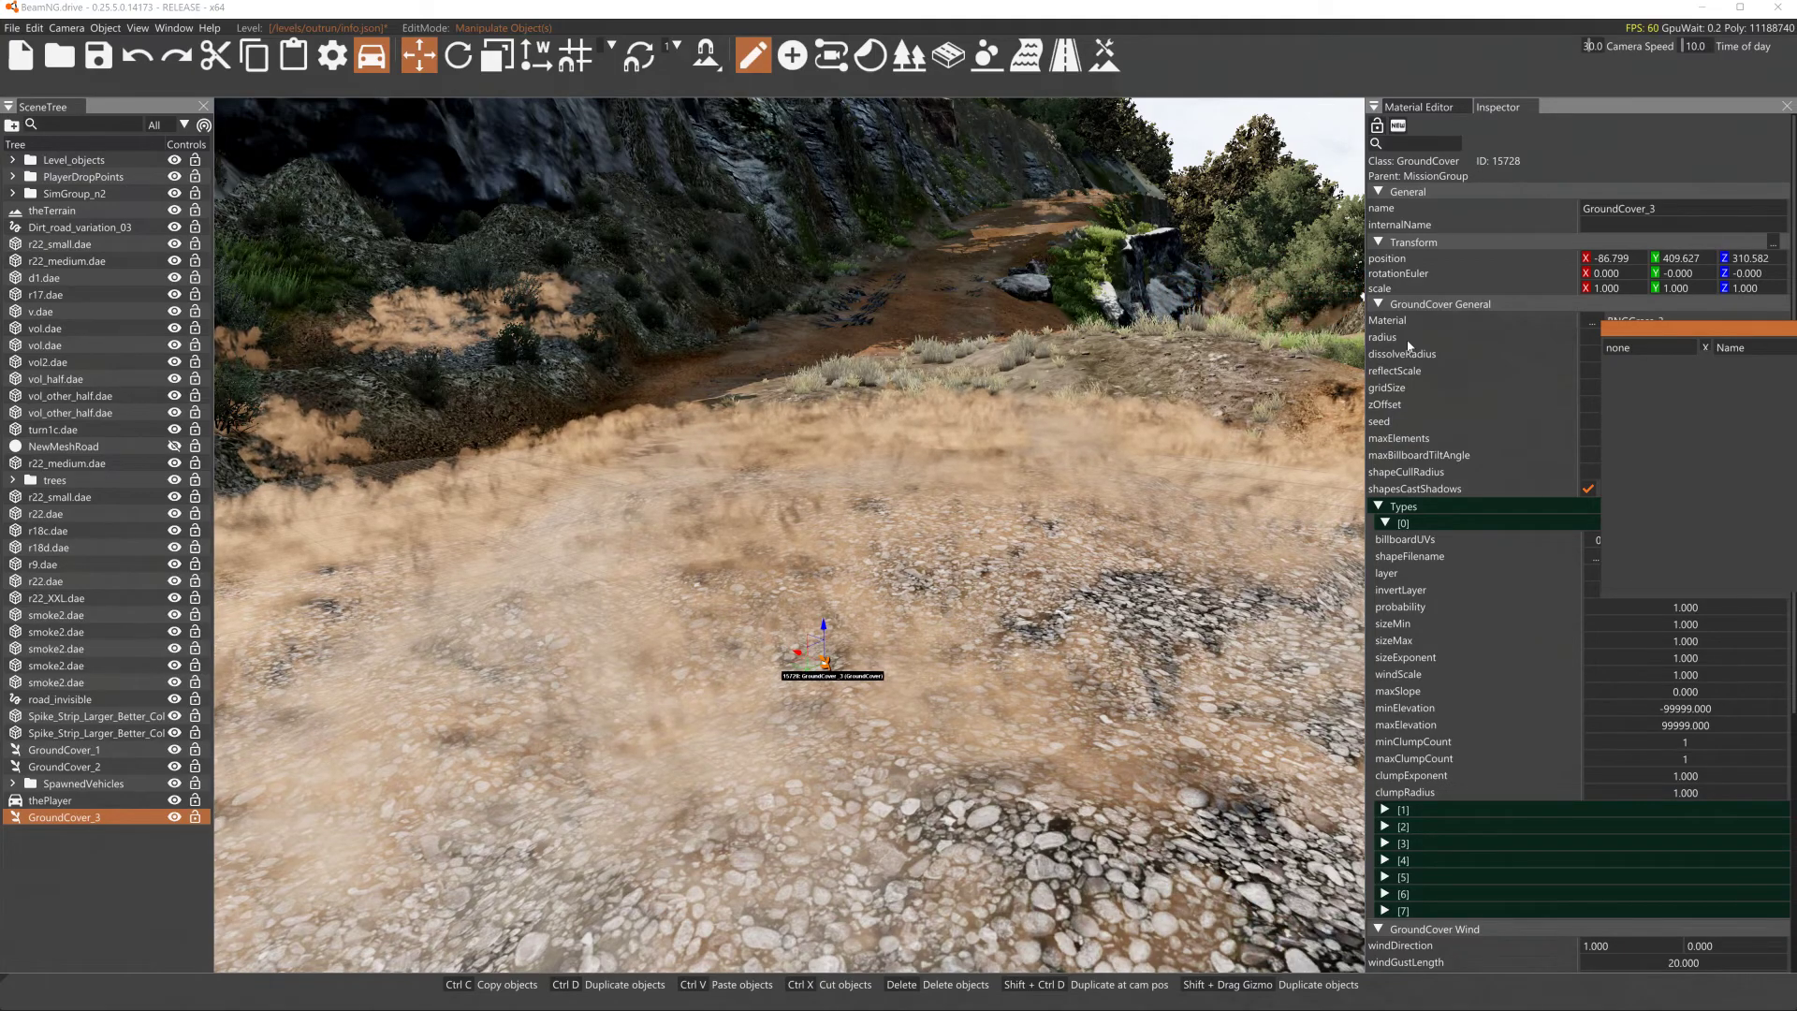
{"action": "left_click", "coordinate": [1571, 354]}
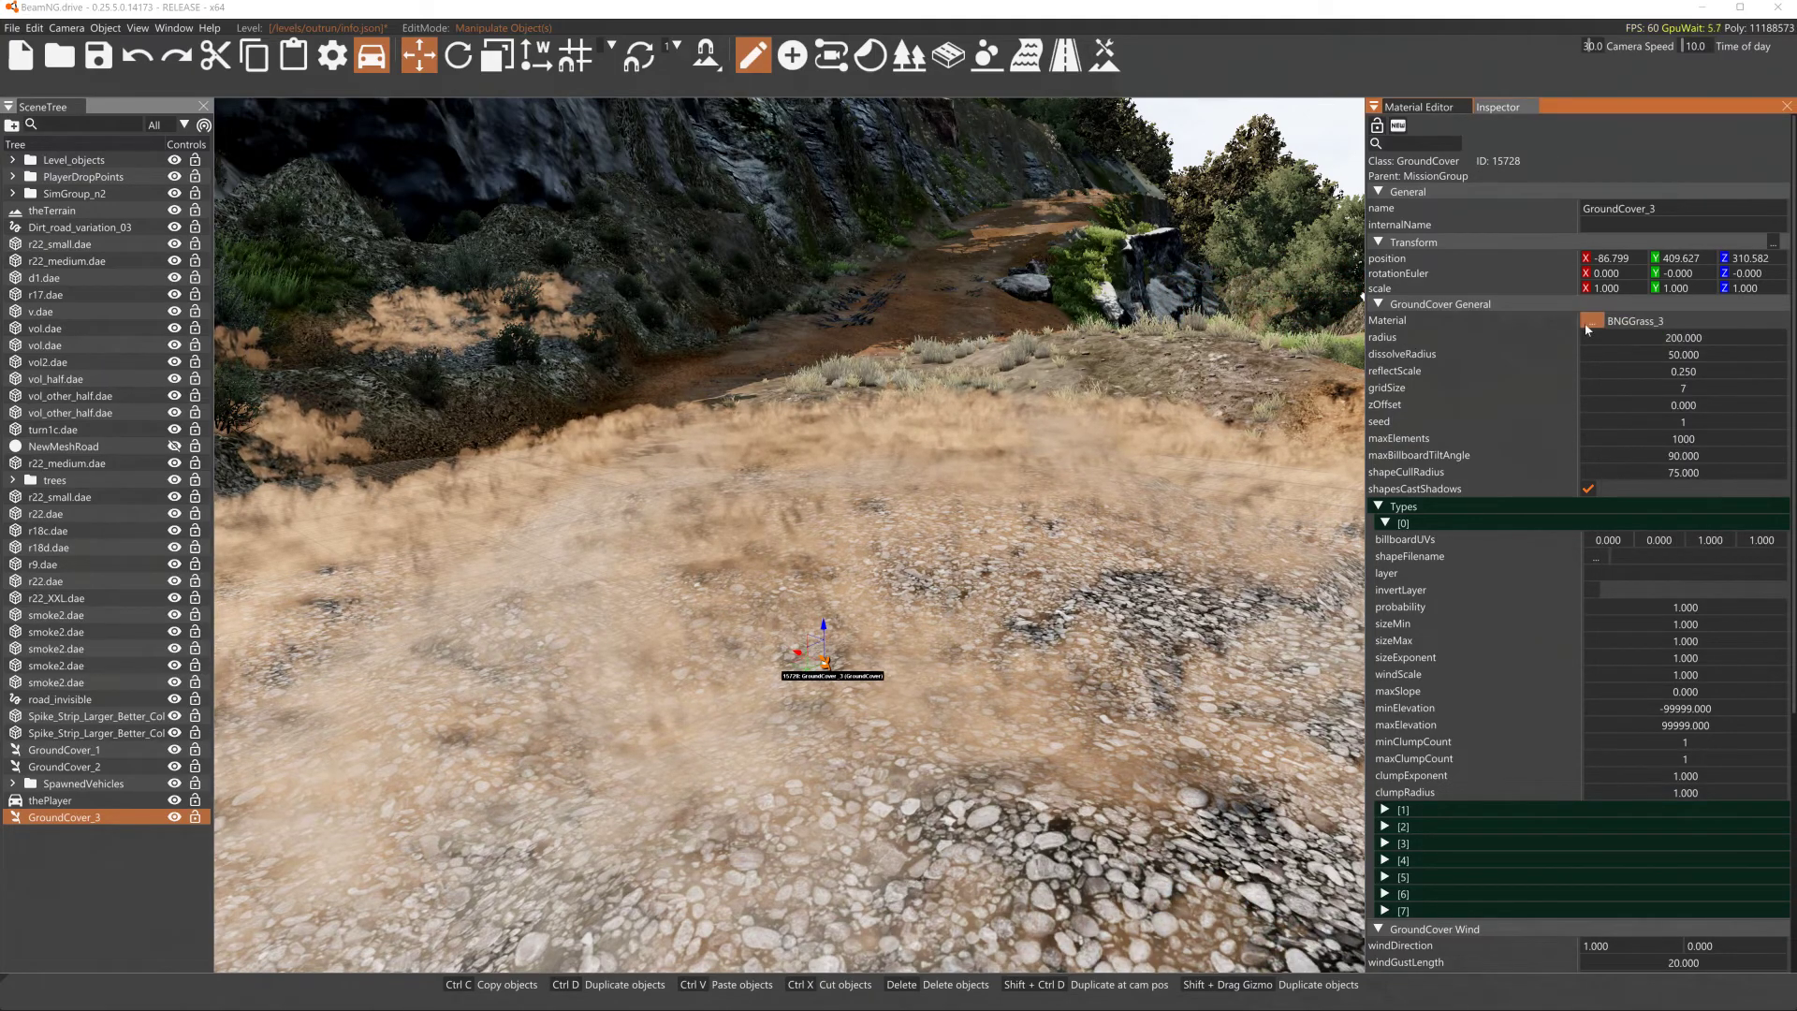
{"action": "left_click", "coordinate": [1589, 321]}
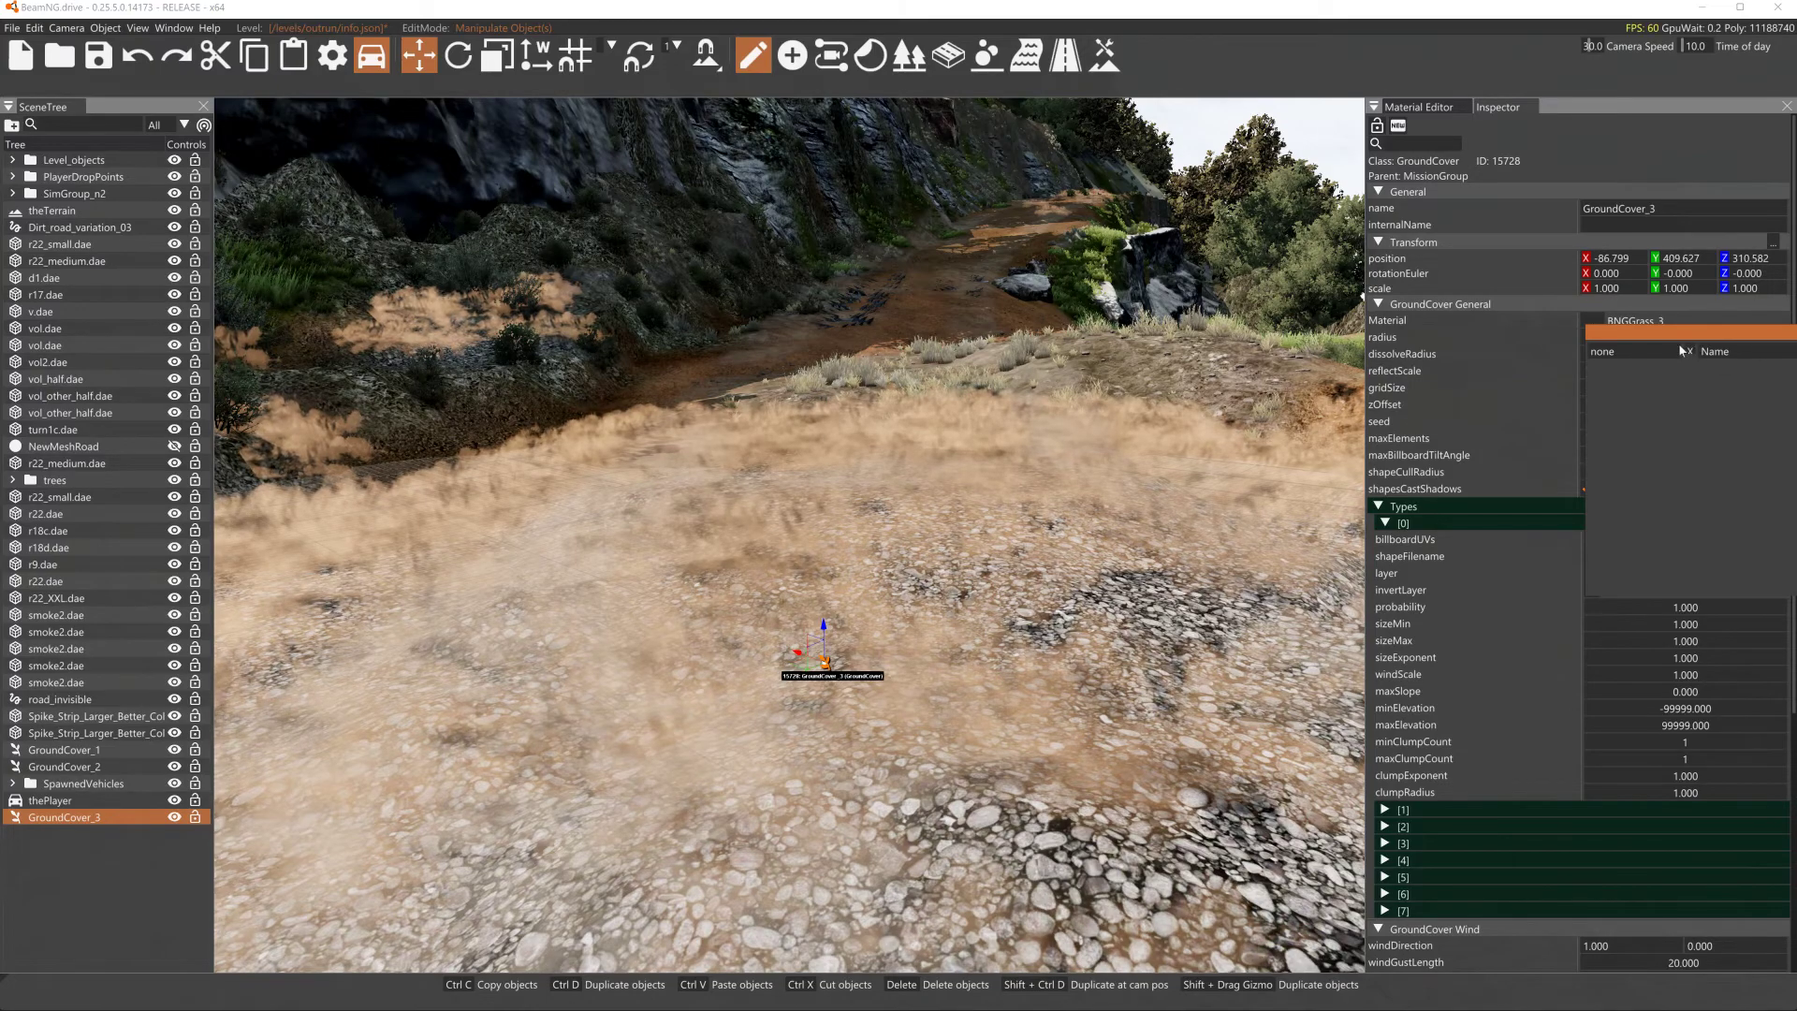
{"action": "left_click", "coordinate": [1655, 322]}
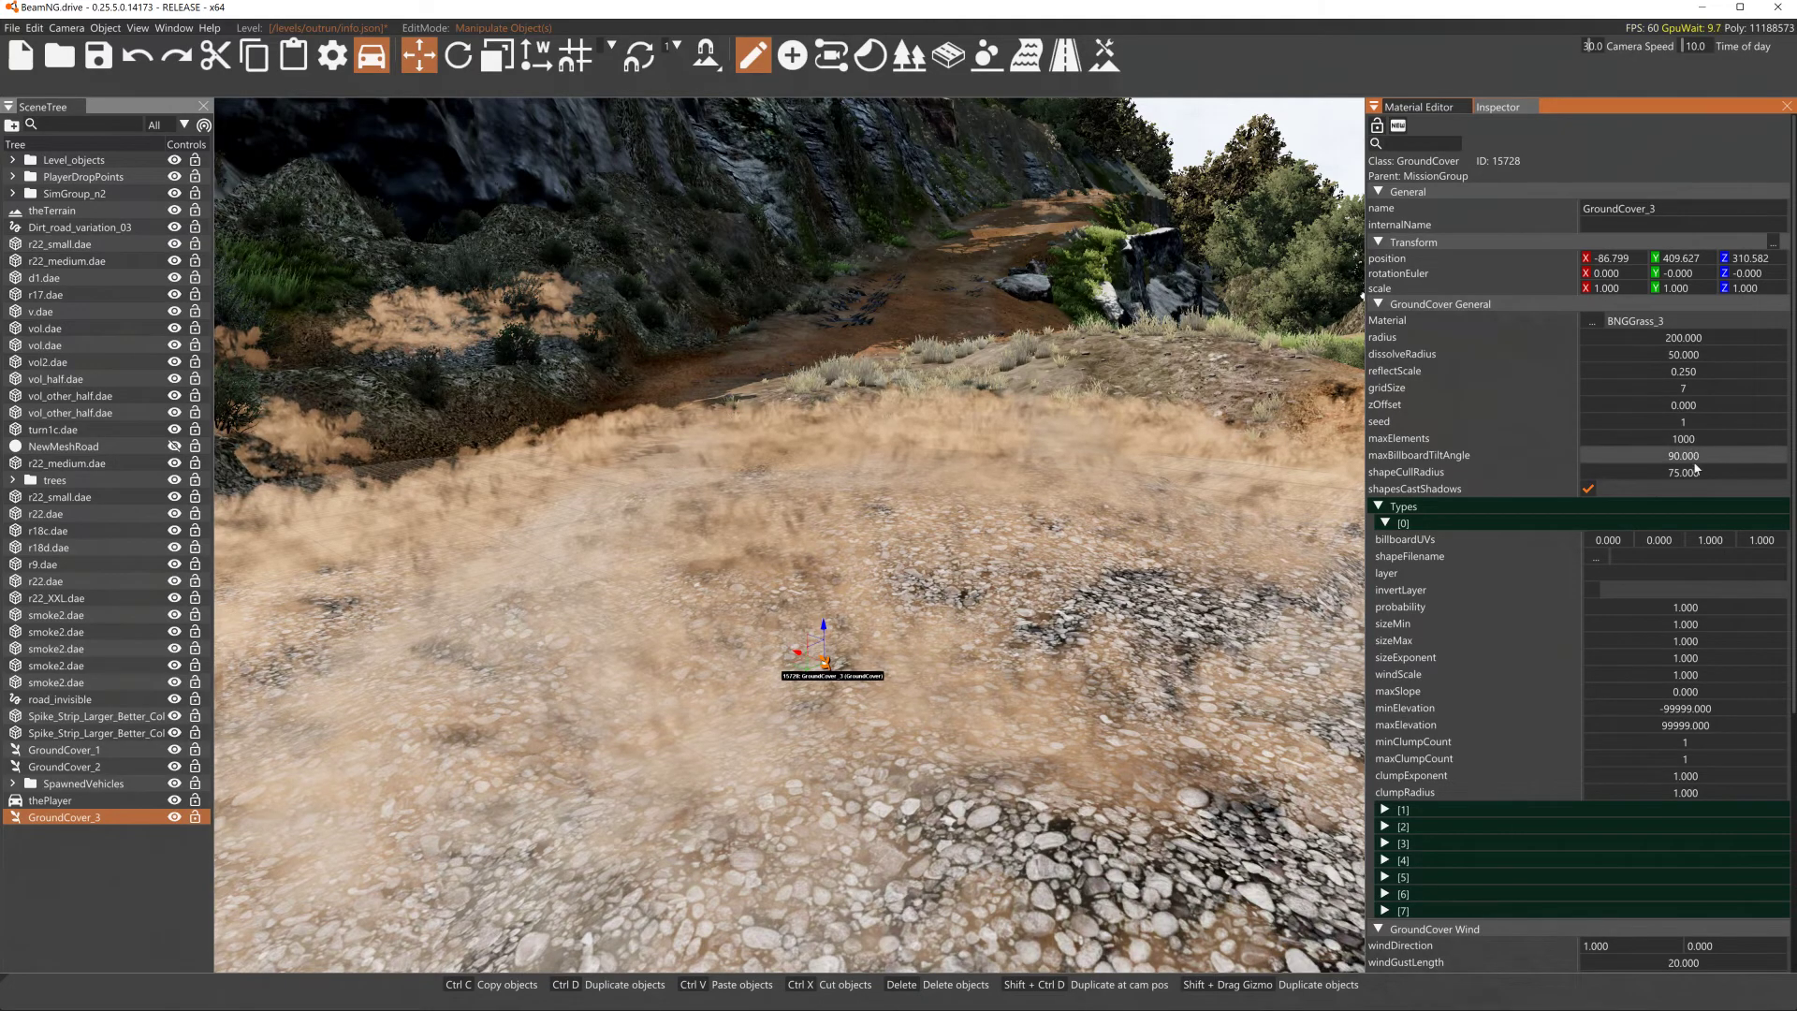
- Set the first type's shapeFilename to /levels/outrun/art/r22/r22_small.dae
{"action": "left_click", "coordinate": [1595, 557]}
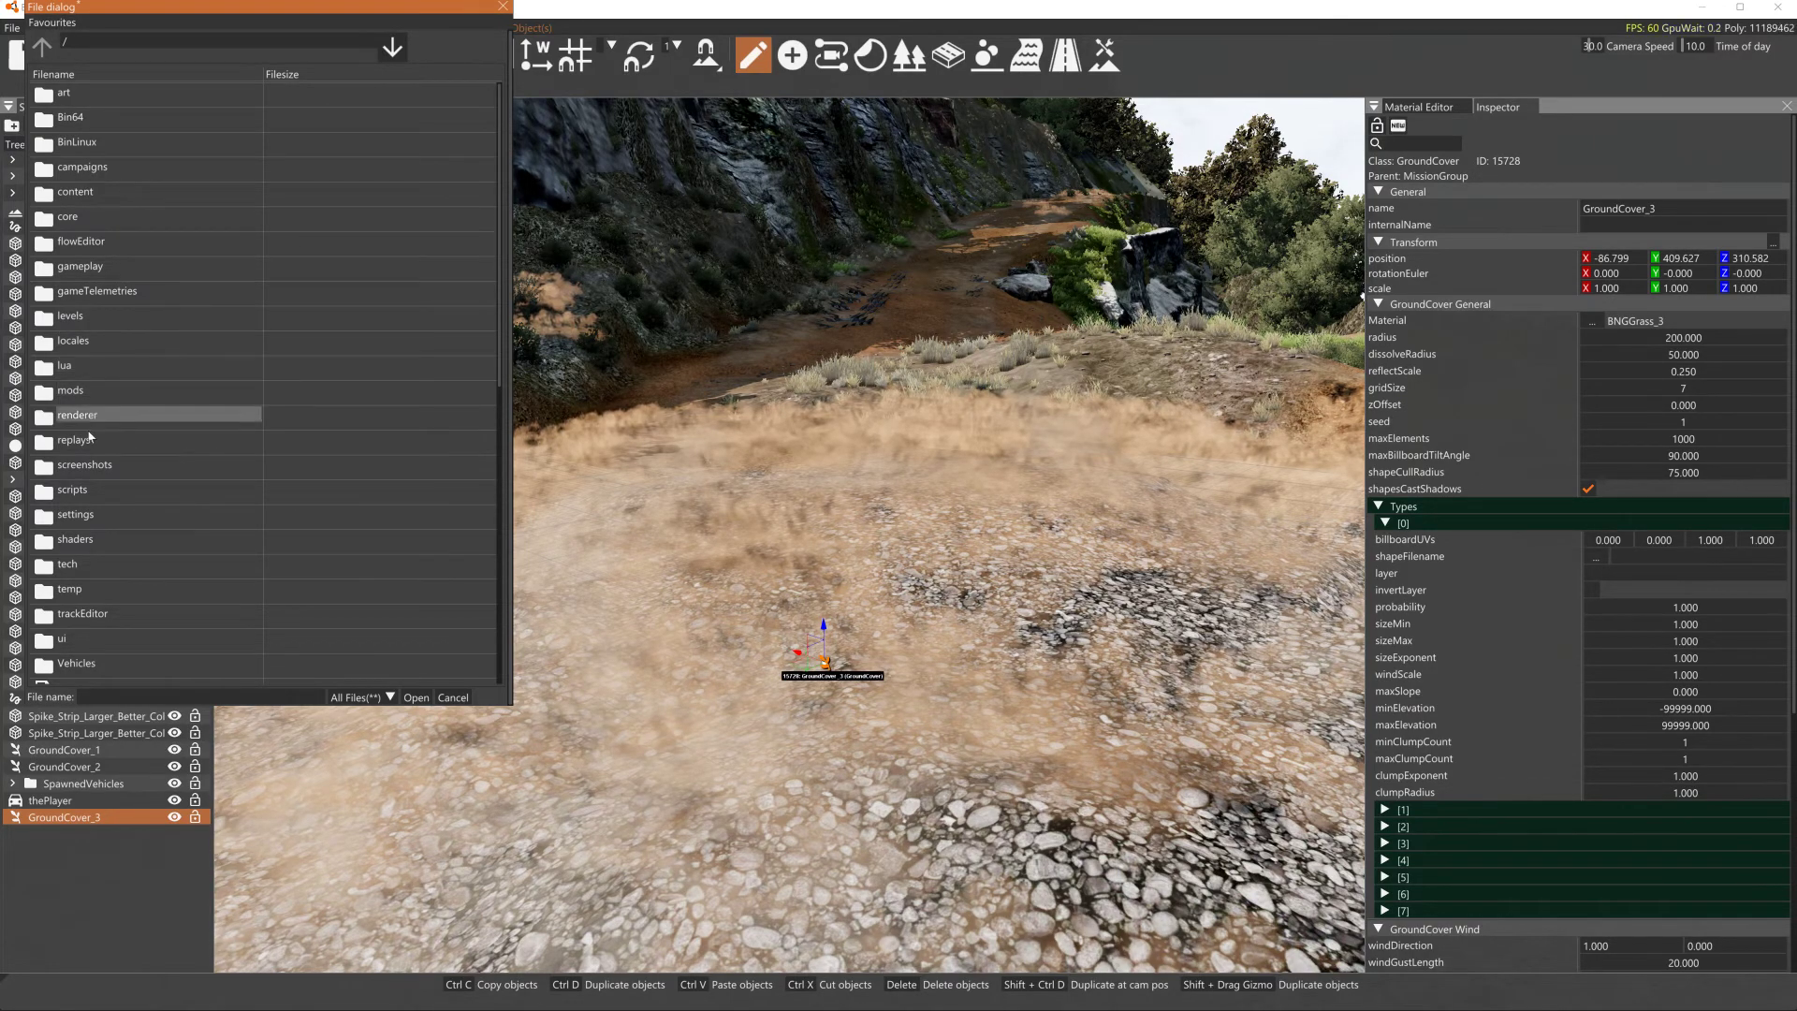
{"action": "double_click", "coordinate": [72, 318]}
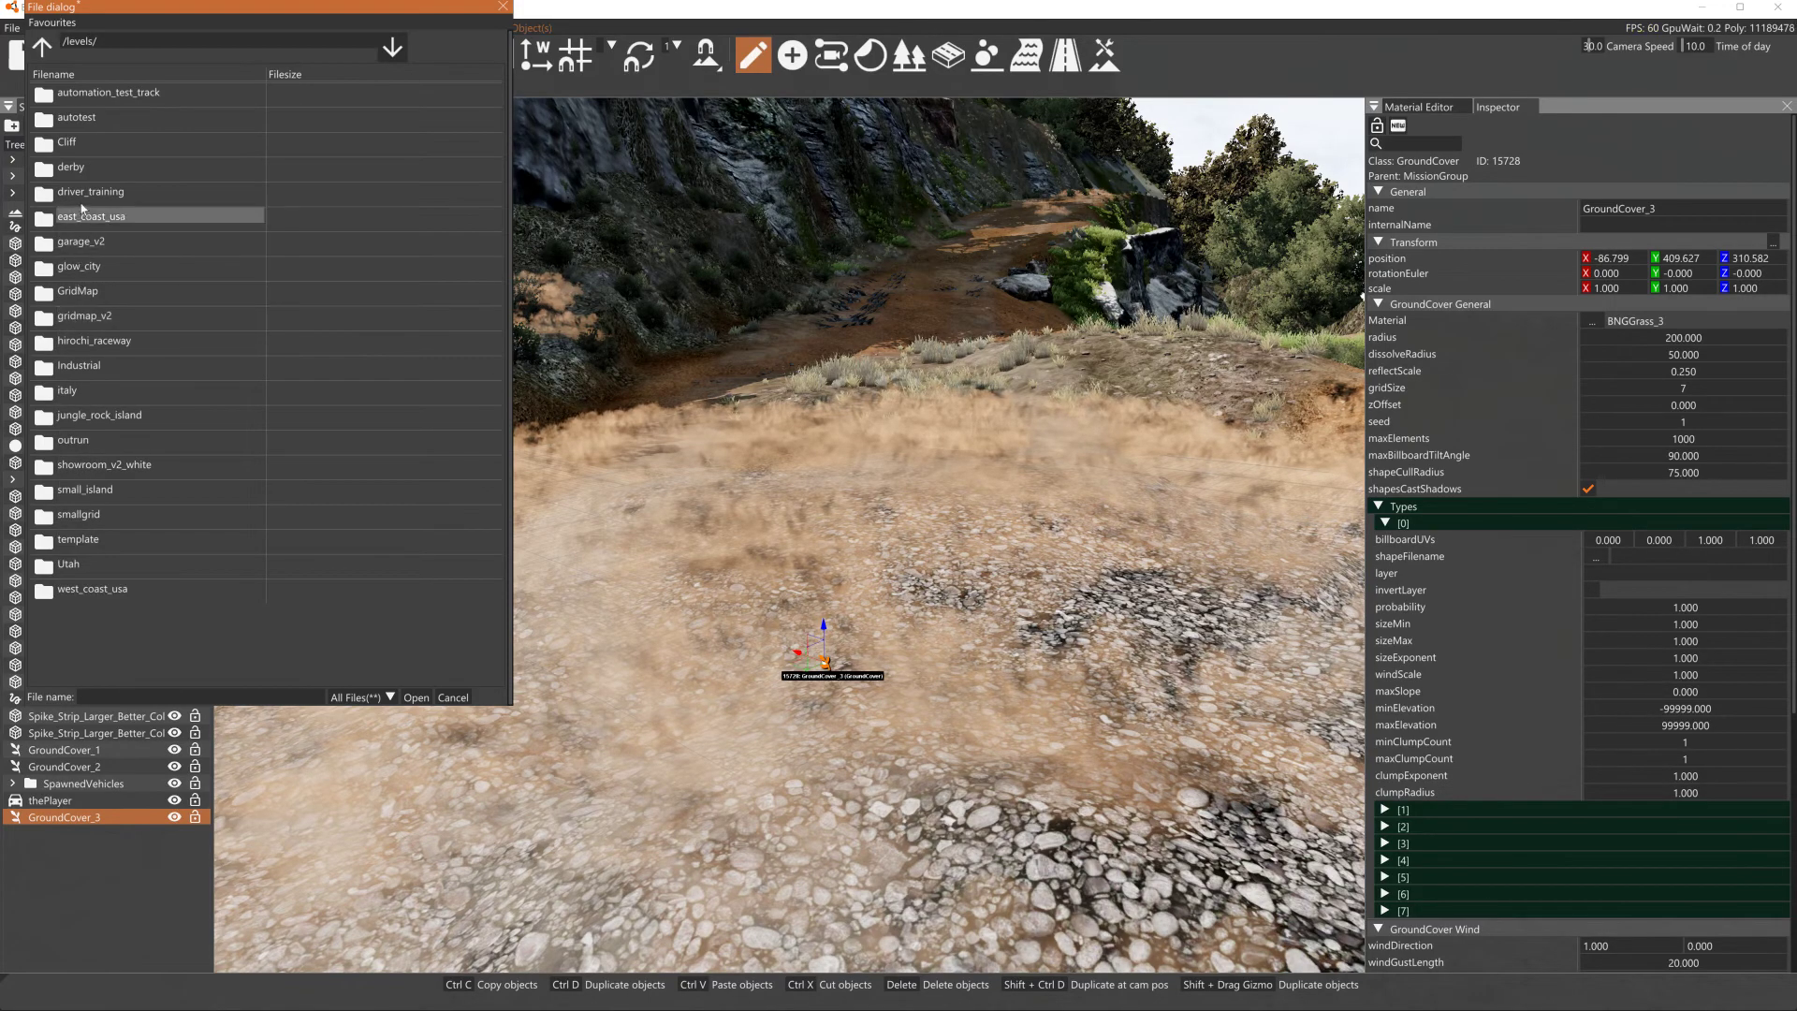
{"action": "double_click", "coordinate": [73, 440]}
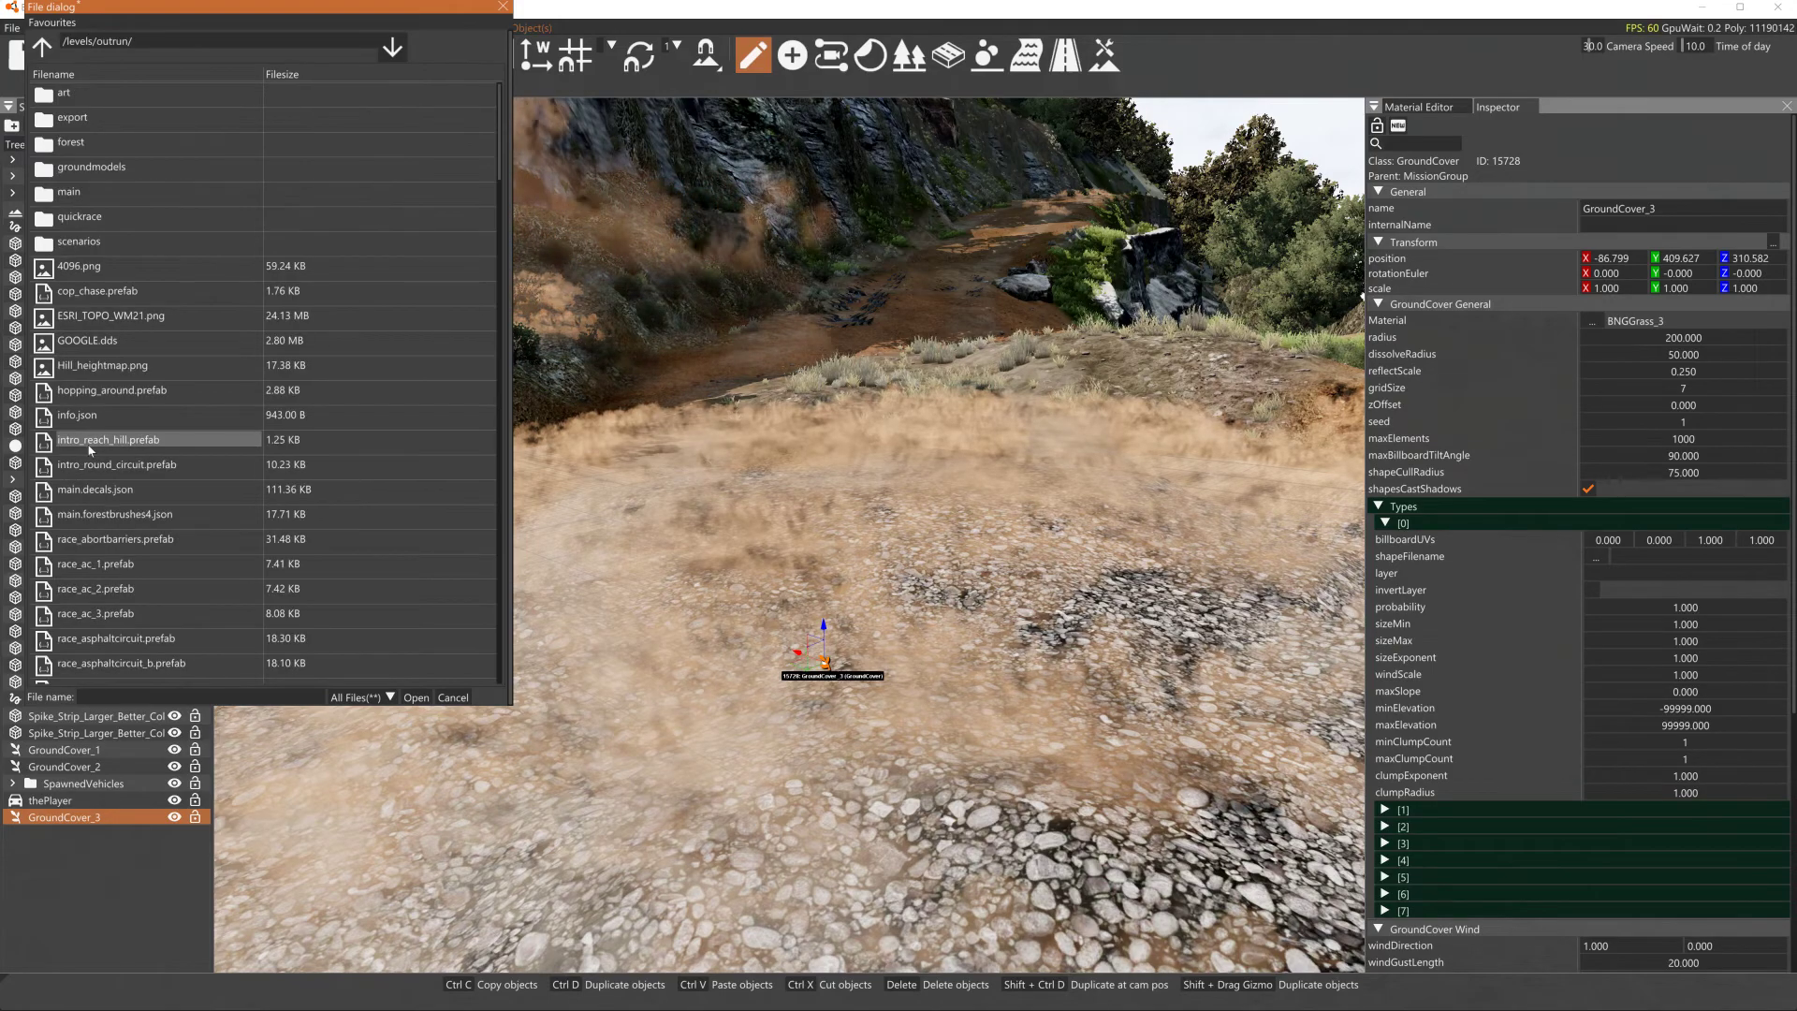
{"action": "double_click", "coordinate": [66, 96]}
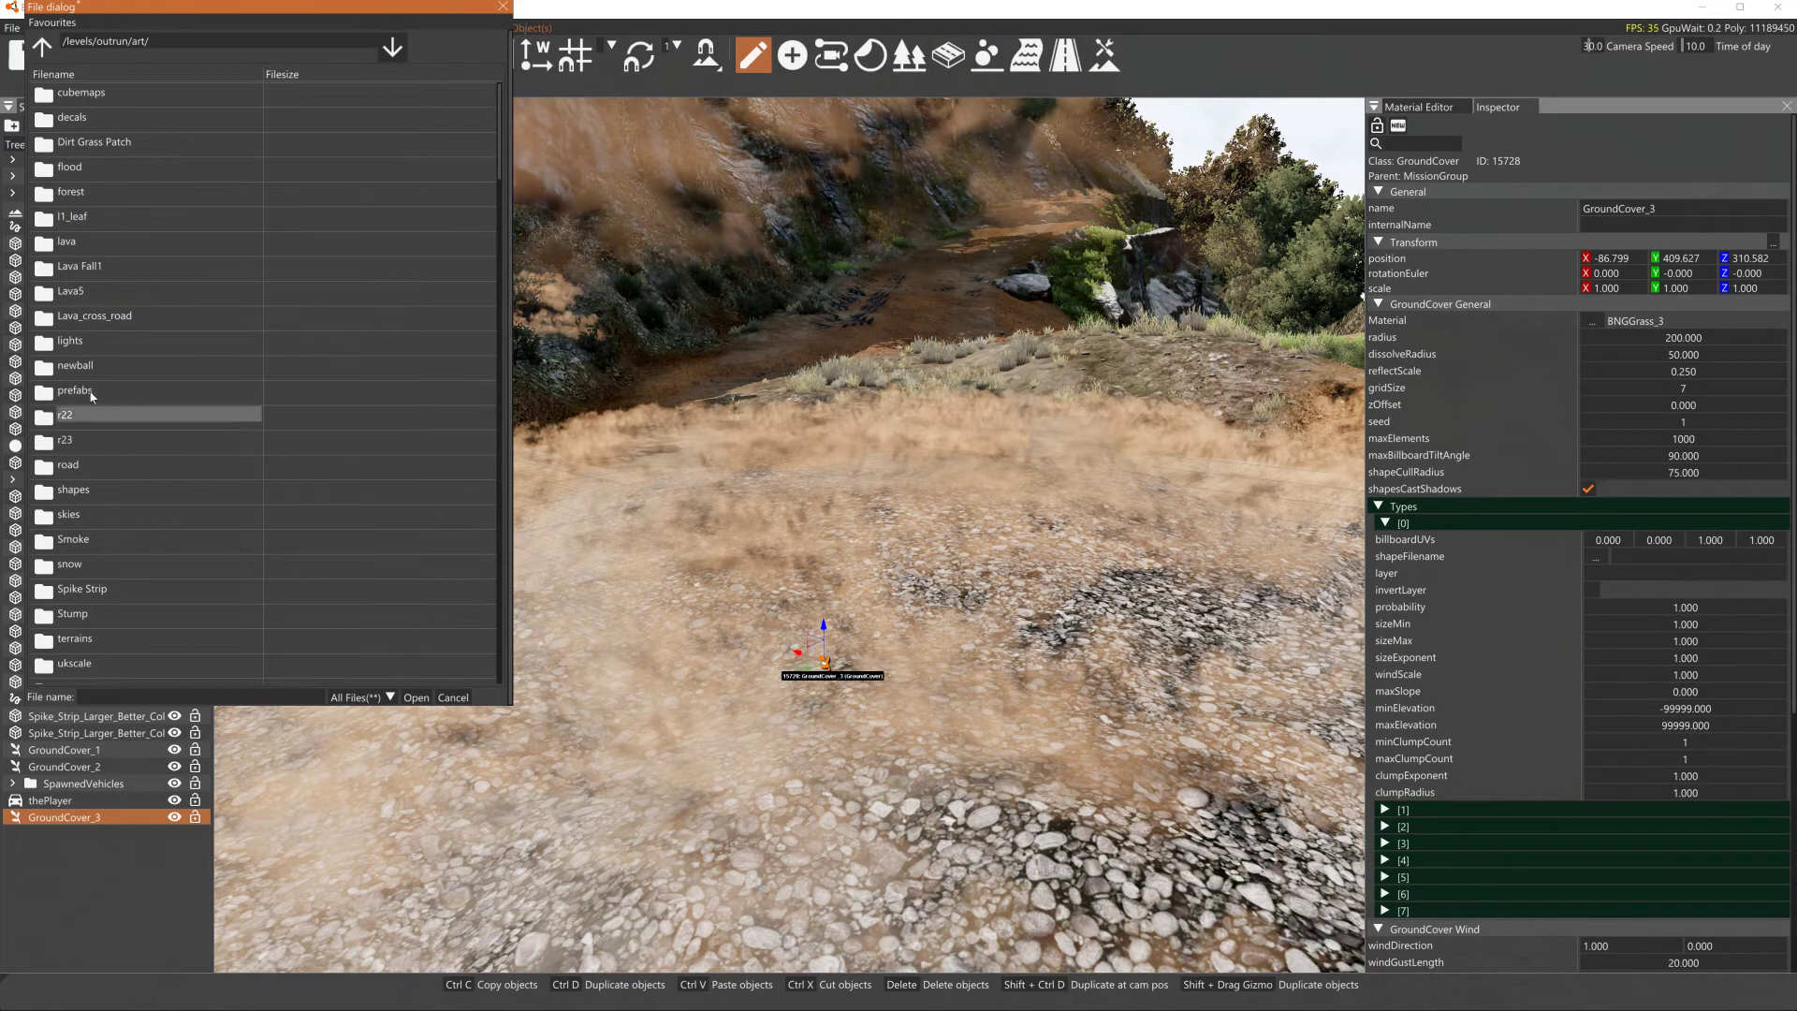
{"action": "double_click", "coordinate": [92, 415]}
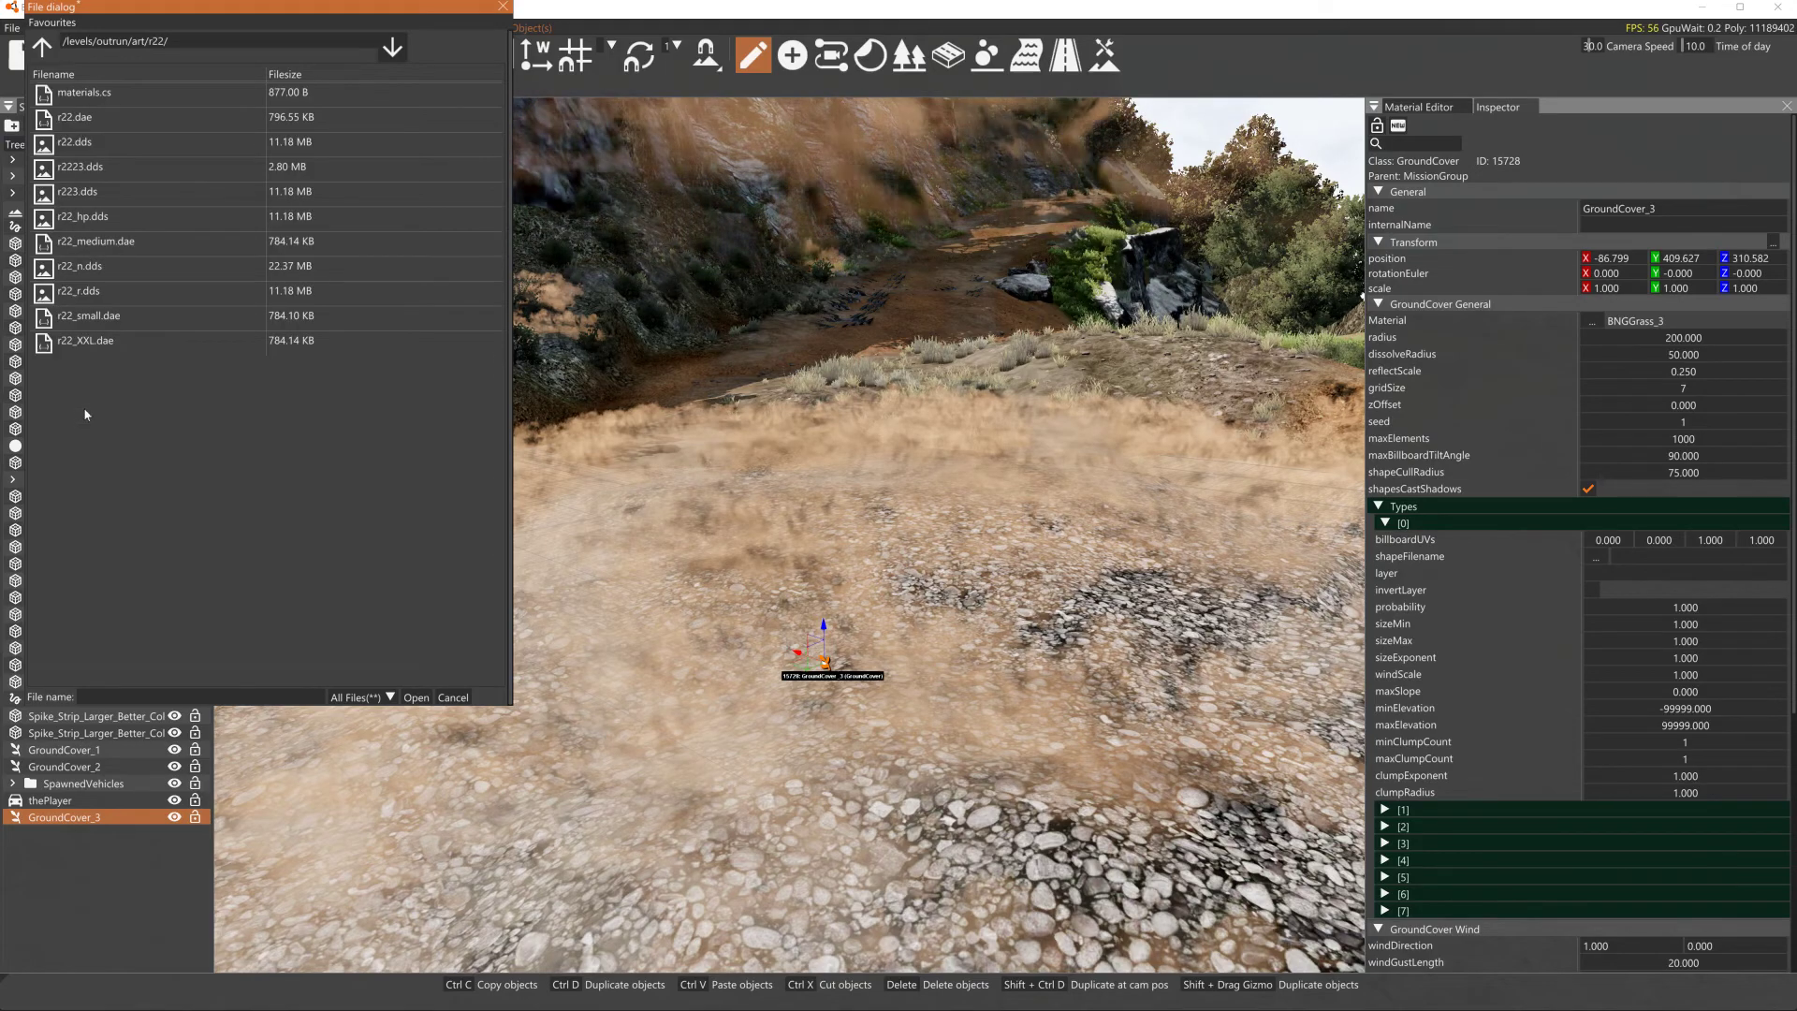
{"action": "left_click", "coordinate": [98, 318]}
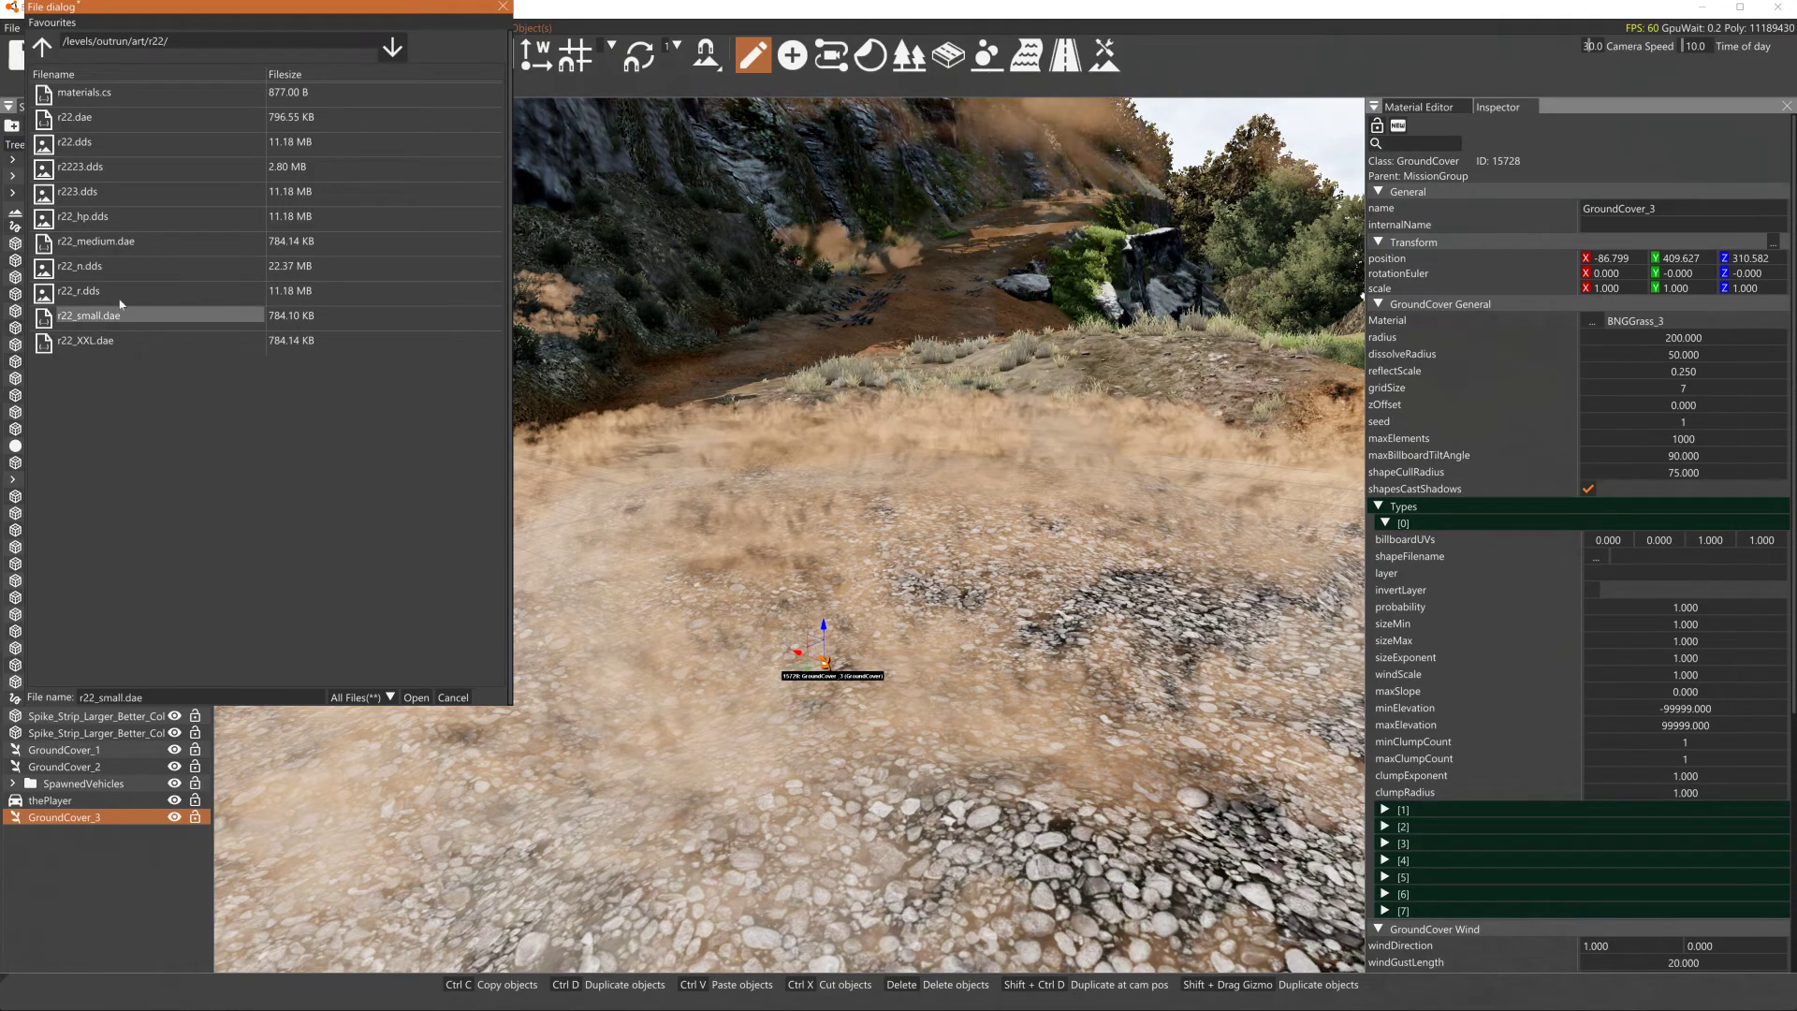
{"action": "left_click", "coordinate": [419, 698]}
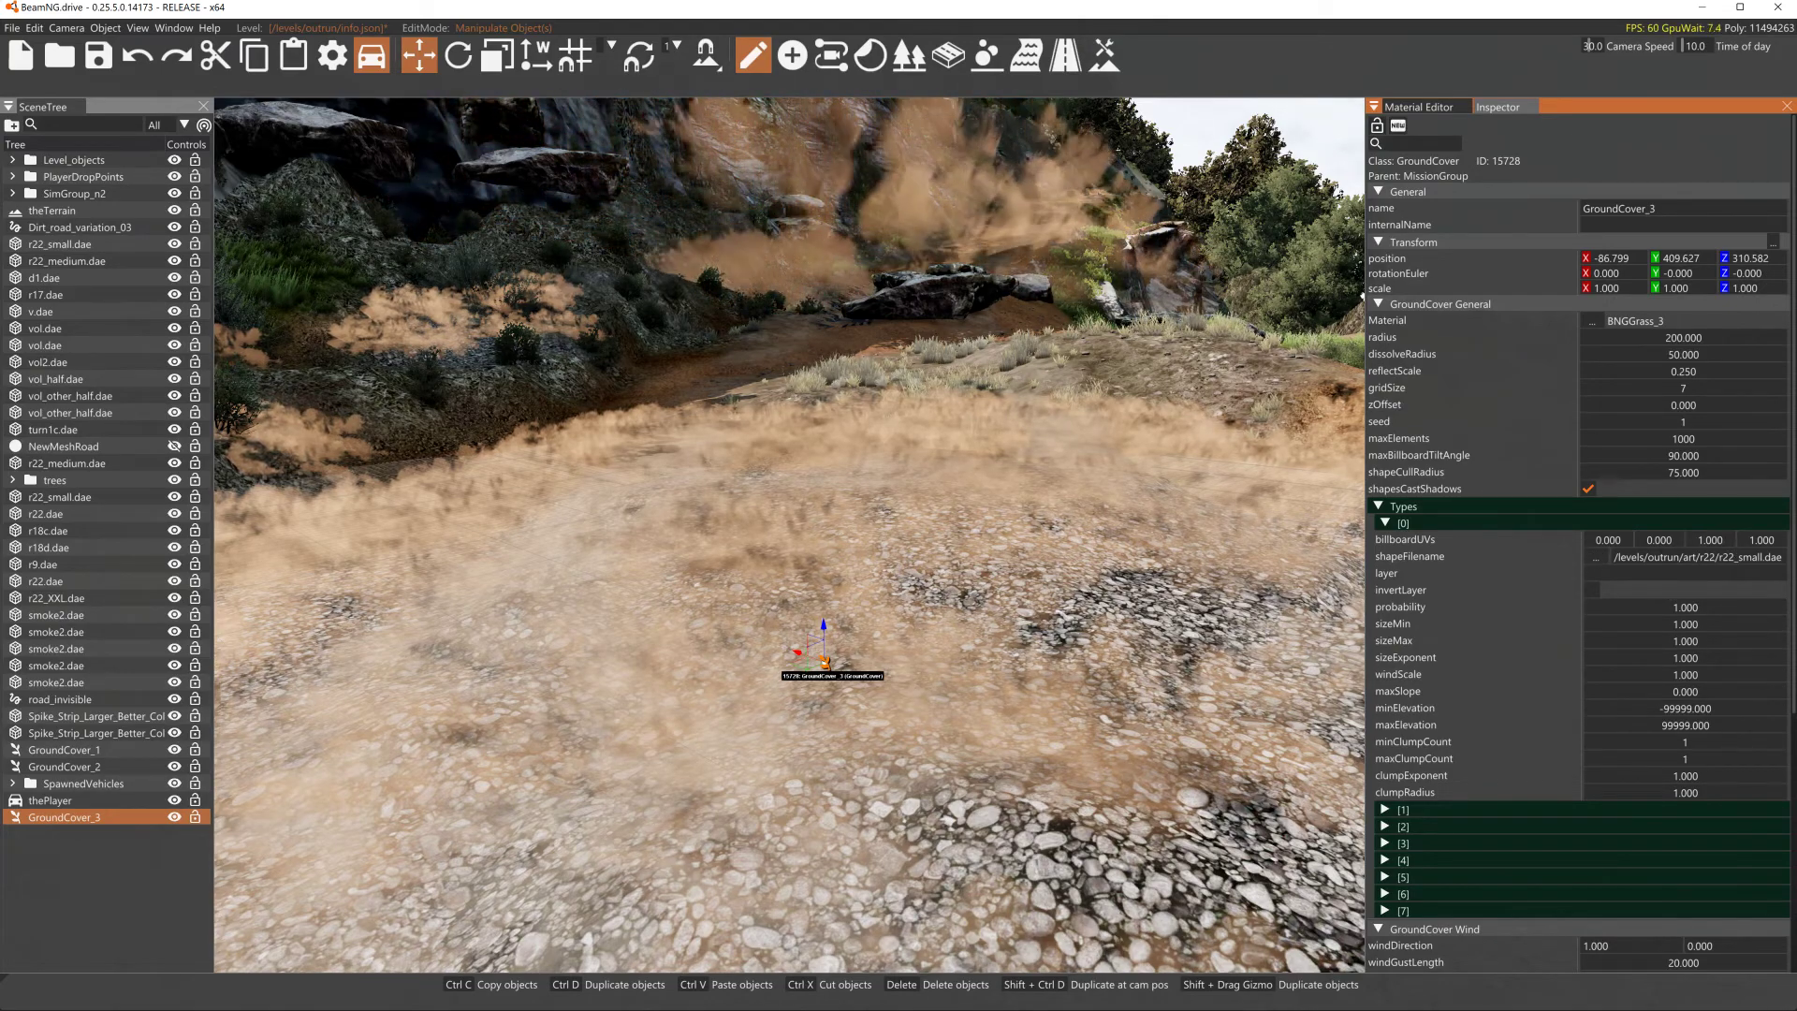
- Set the first type's layer to Qrocks5-Light and the GroundCover's gridSize to 10
{"action": "left_click", "coordinate": [1684, 574]}
{"action": "type", "text": "Qrocks5-Light"}
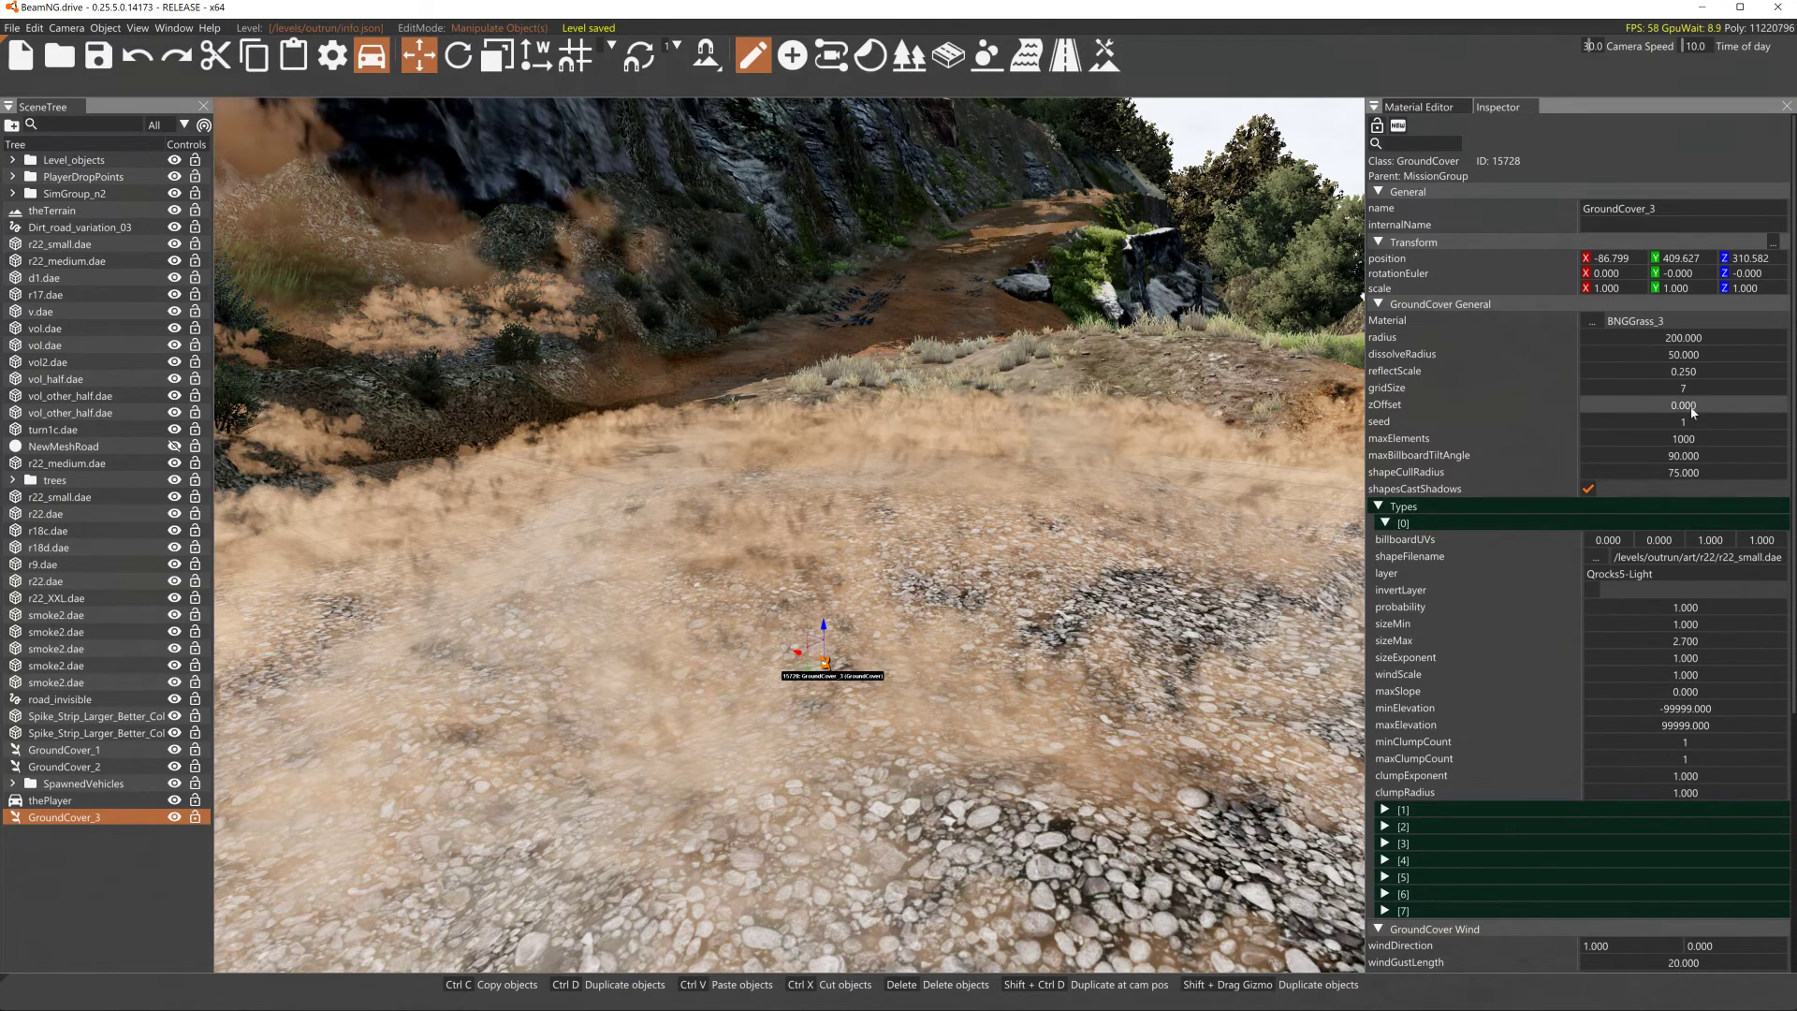
{"action": "left_click_drag", "start_coordinate": [1688, 393], "coordinate": [1692, 398]}
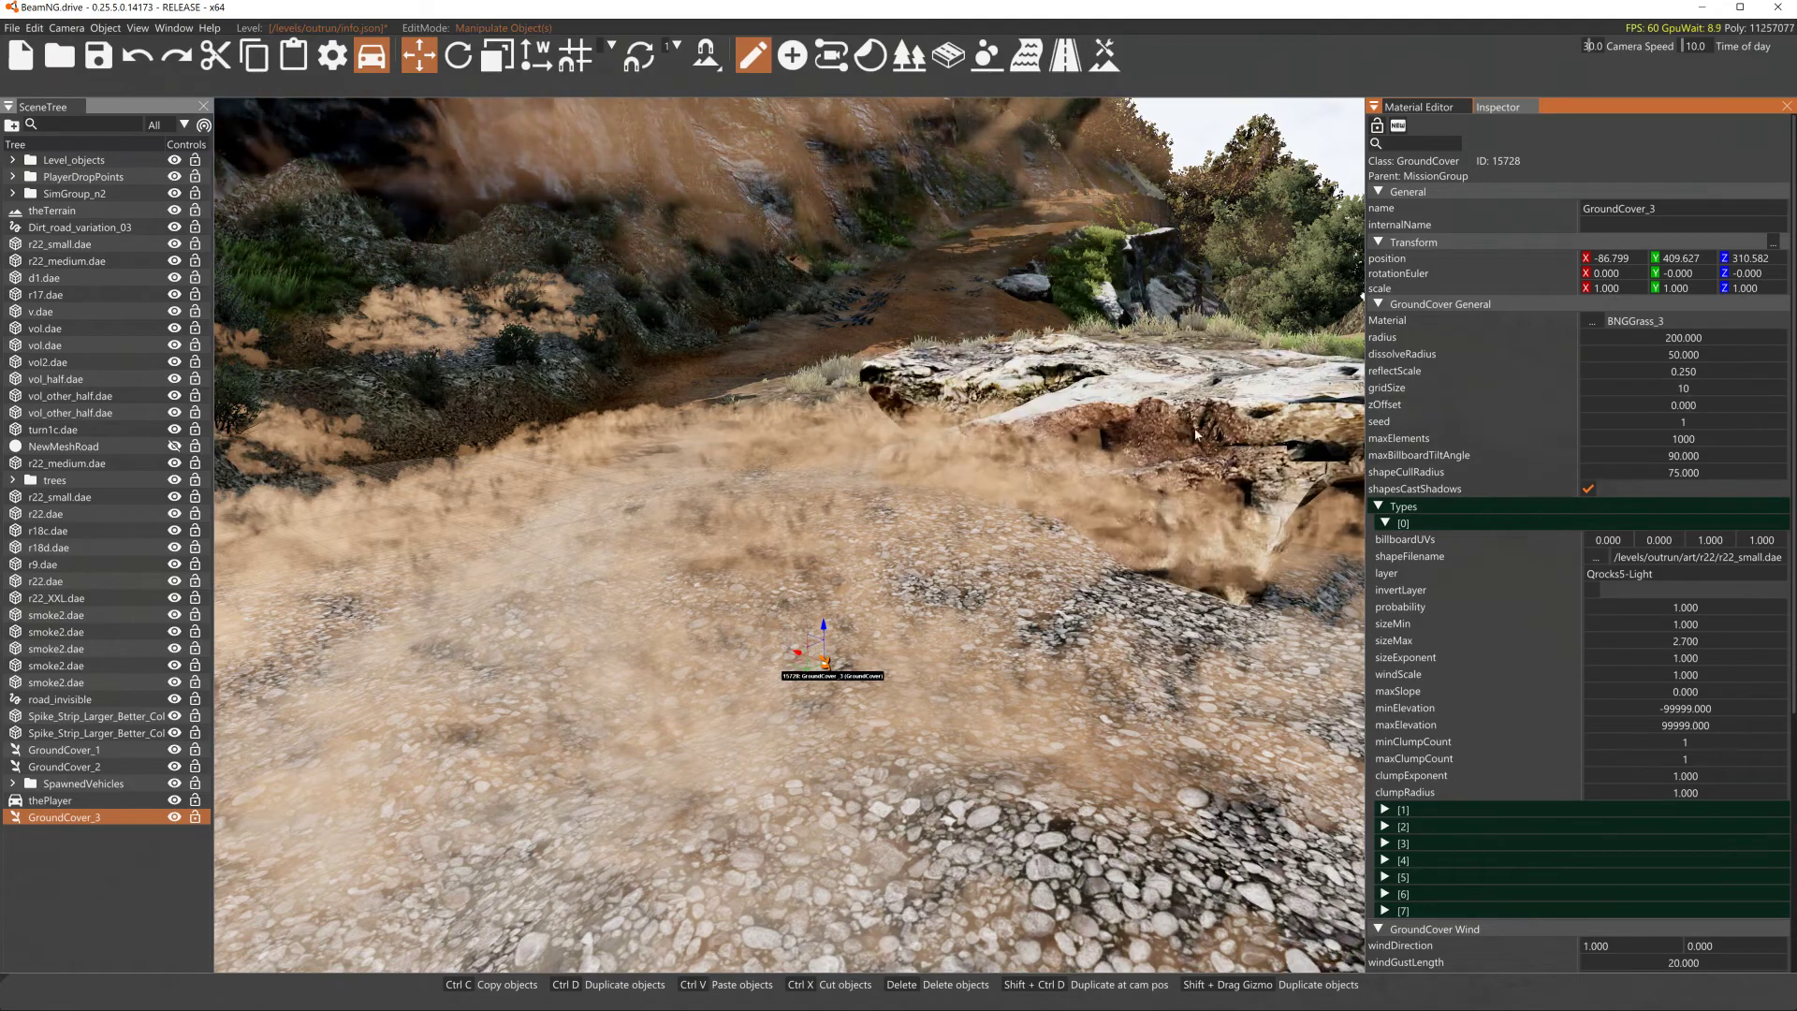
{"action": "right_click_drag", "start_coordinate": [1207, 426], "coordinate": [958, 598]}
{"action": "key", "text": "s"}
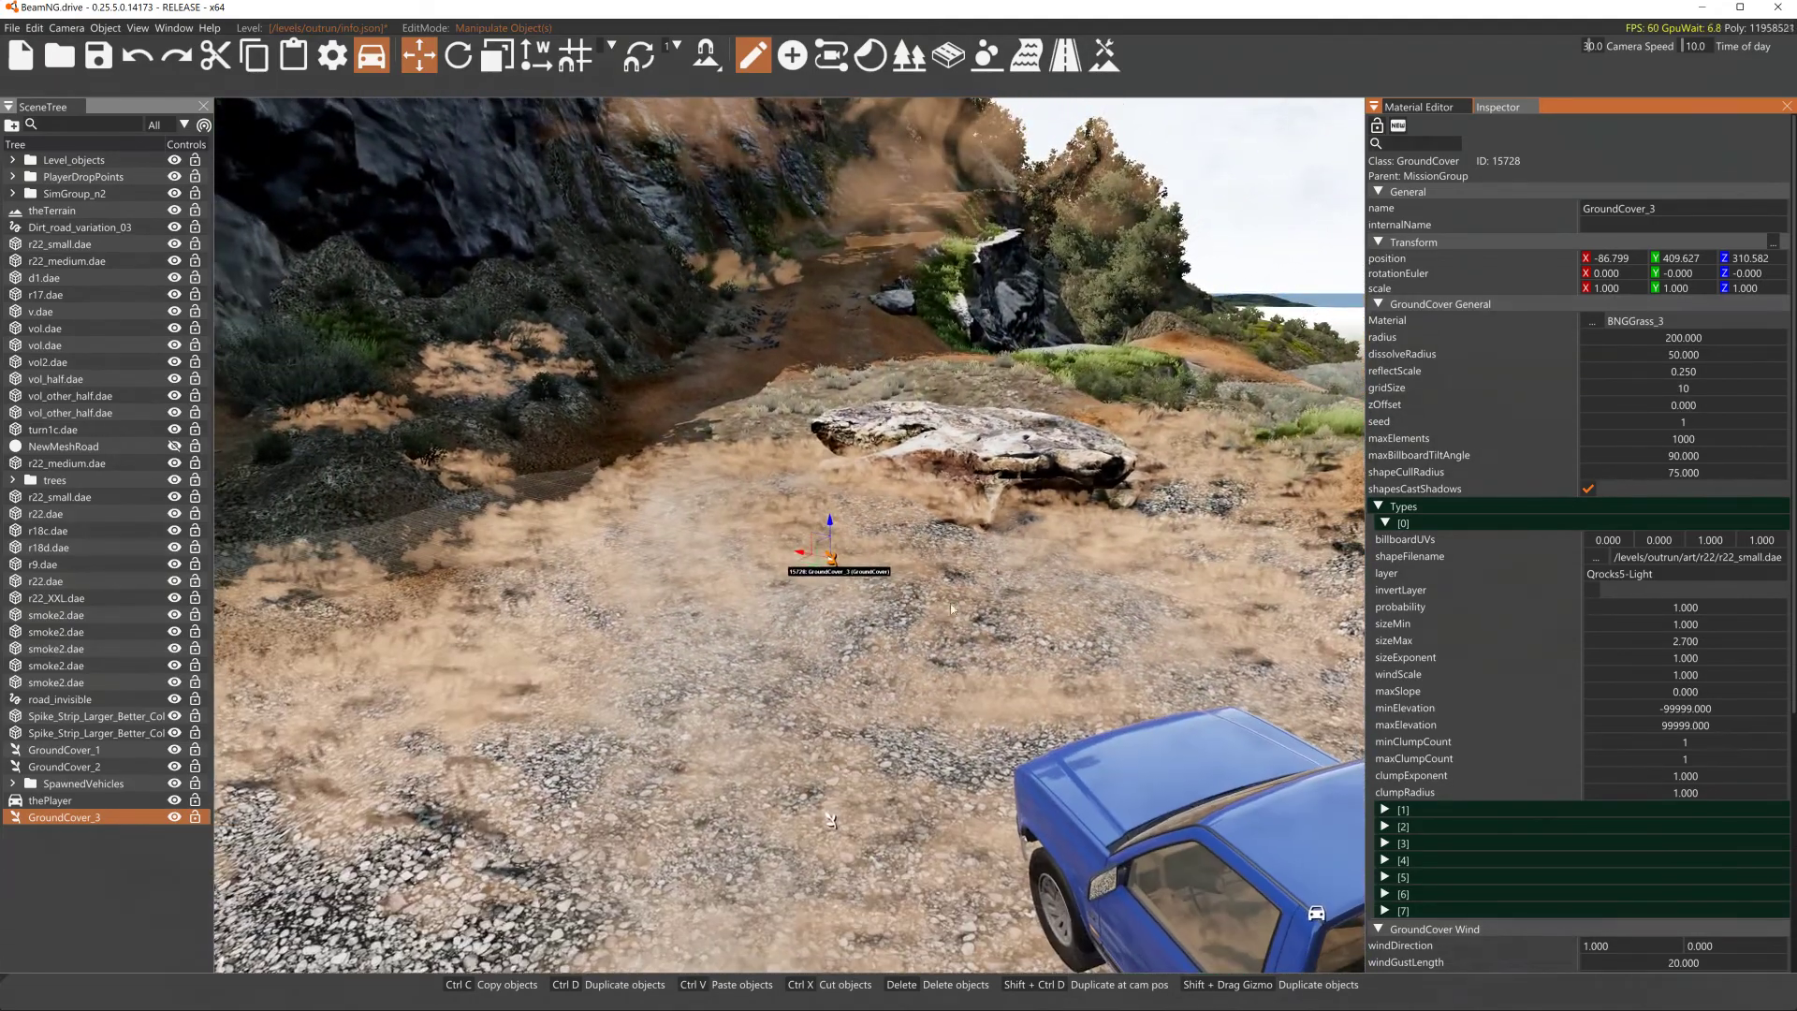
{"action": "left_click", "coordinate": [958, 595]}
{"action": "left_click_drag", "start_coordinate": [969, 497], "coordinate": [1069, 530]}
{"action": "left_click", "coordinate": [1068, 529]}
{"action": "right_click_drag", "start_coordinate": [1069, 529], "coordinate": [1401, 532]}
{"action": "key", "text": "s"}
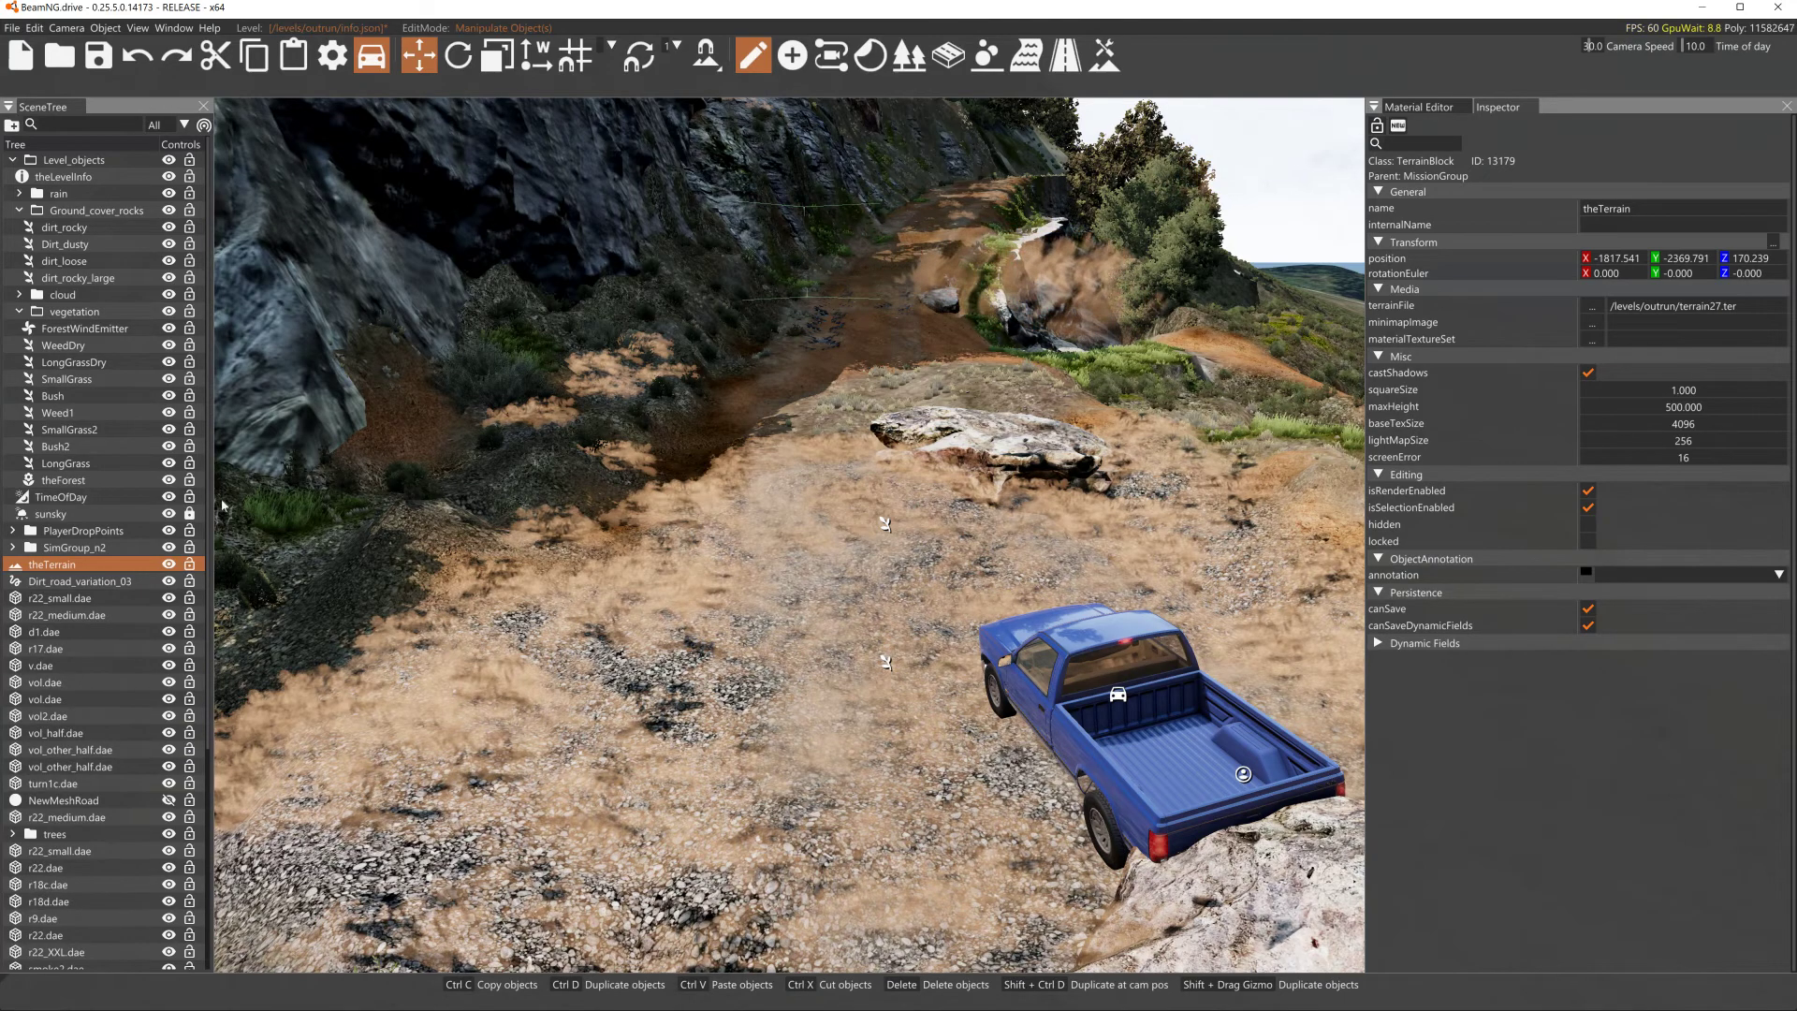
{"action": "left_click_drag", "start_coordinate": [208, 187], "coordinate": [233, 800]}
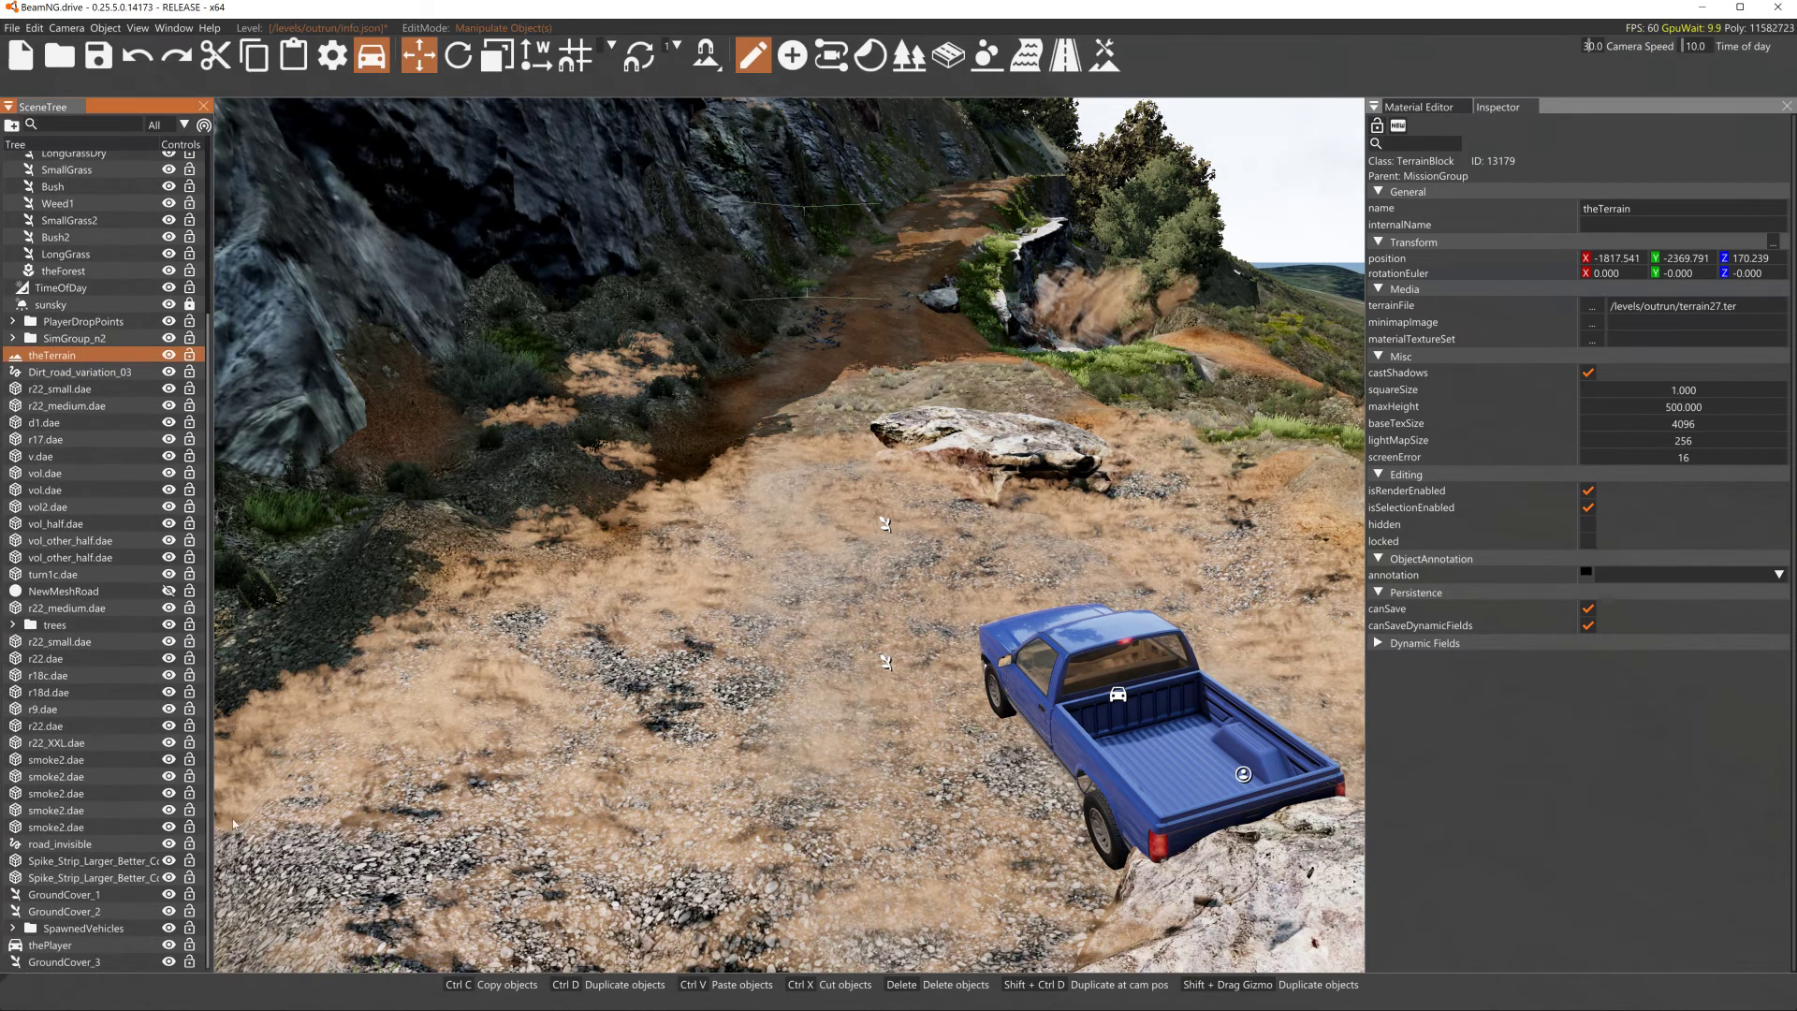
{"action": "left_click", "coordinate": [149, 962]}
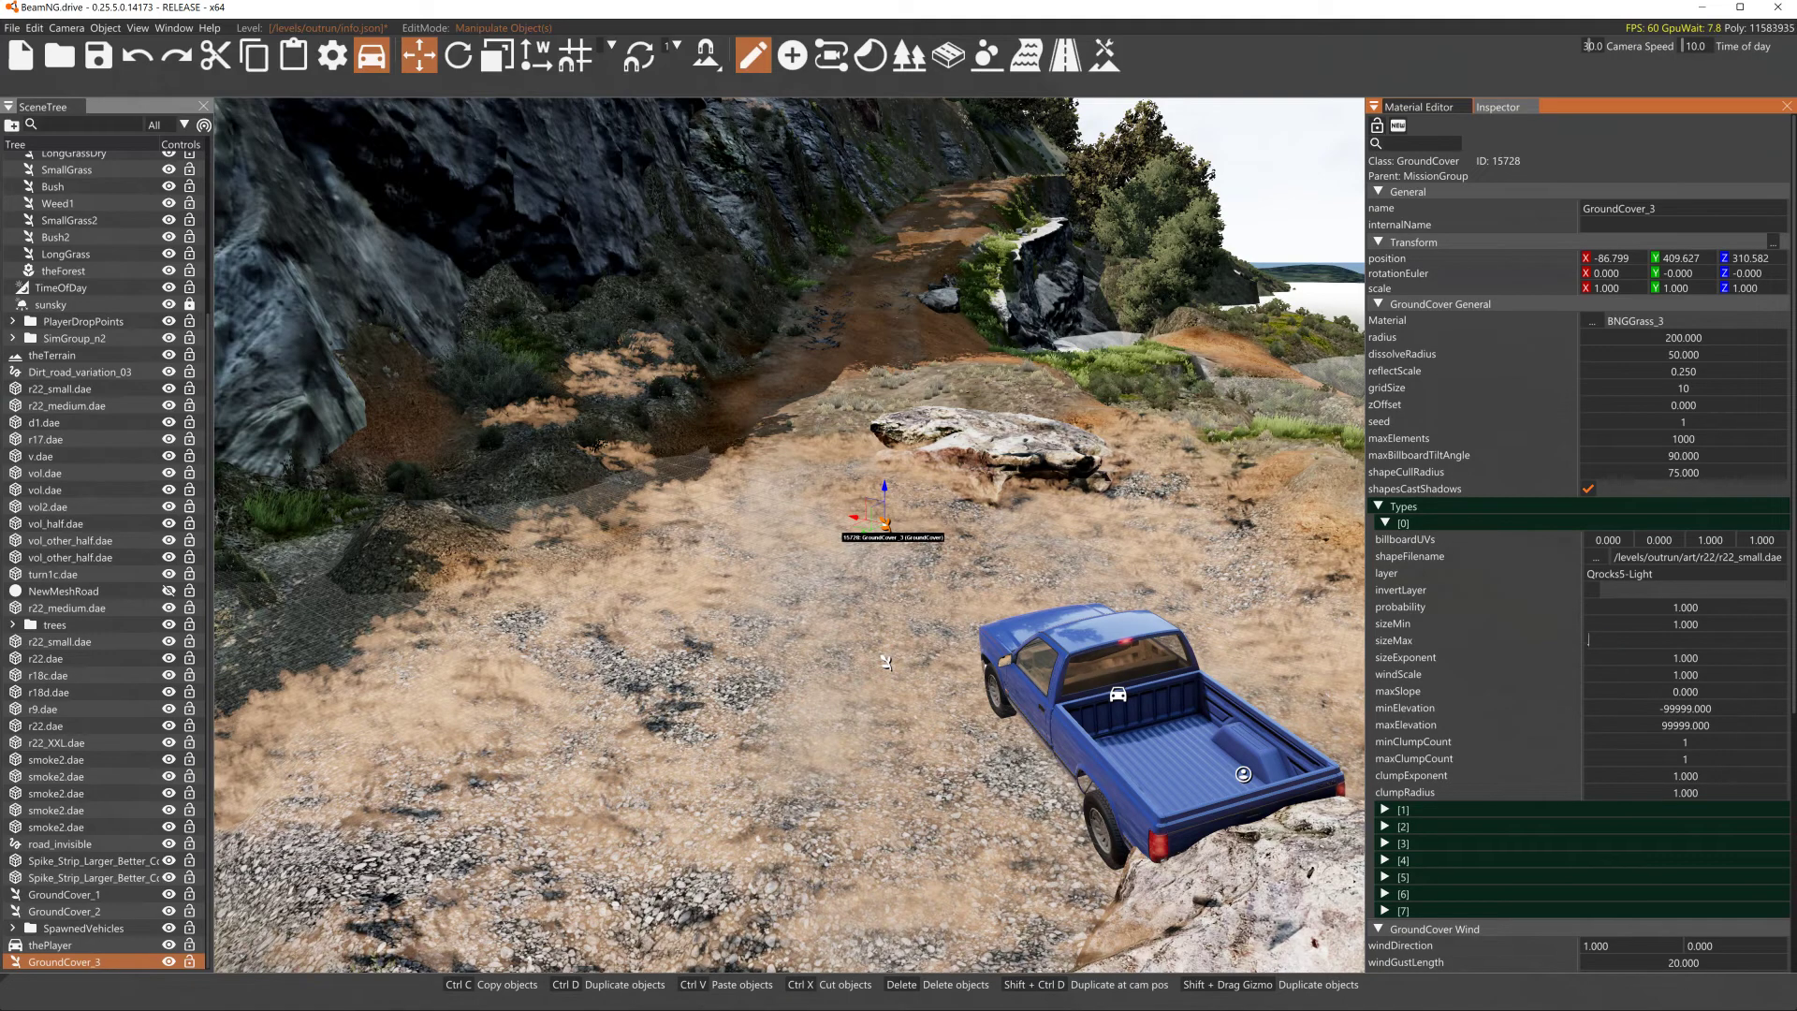
- Set the first type's sizeMin to 0.1 and sizeMax to 0.5
{"action": "type", "text": ".5"}
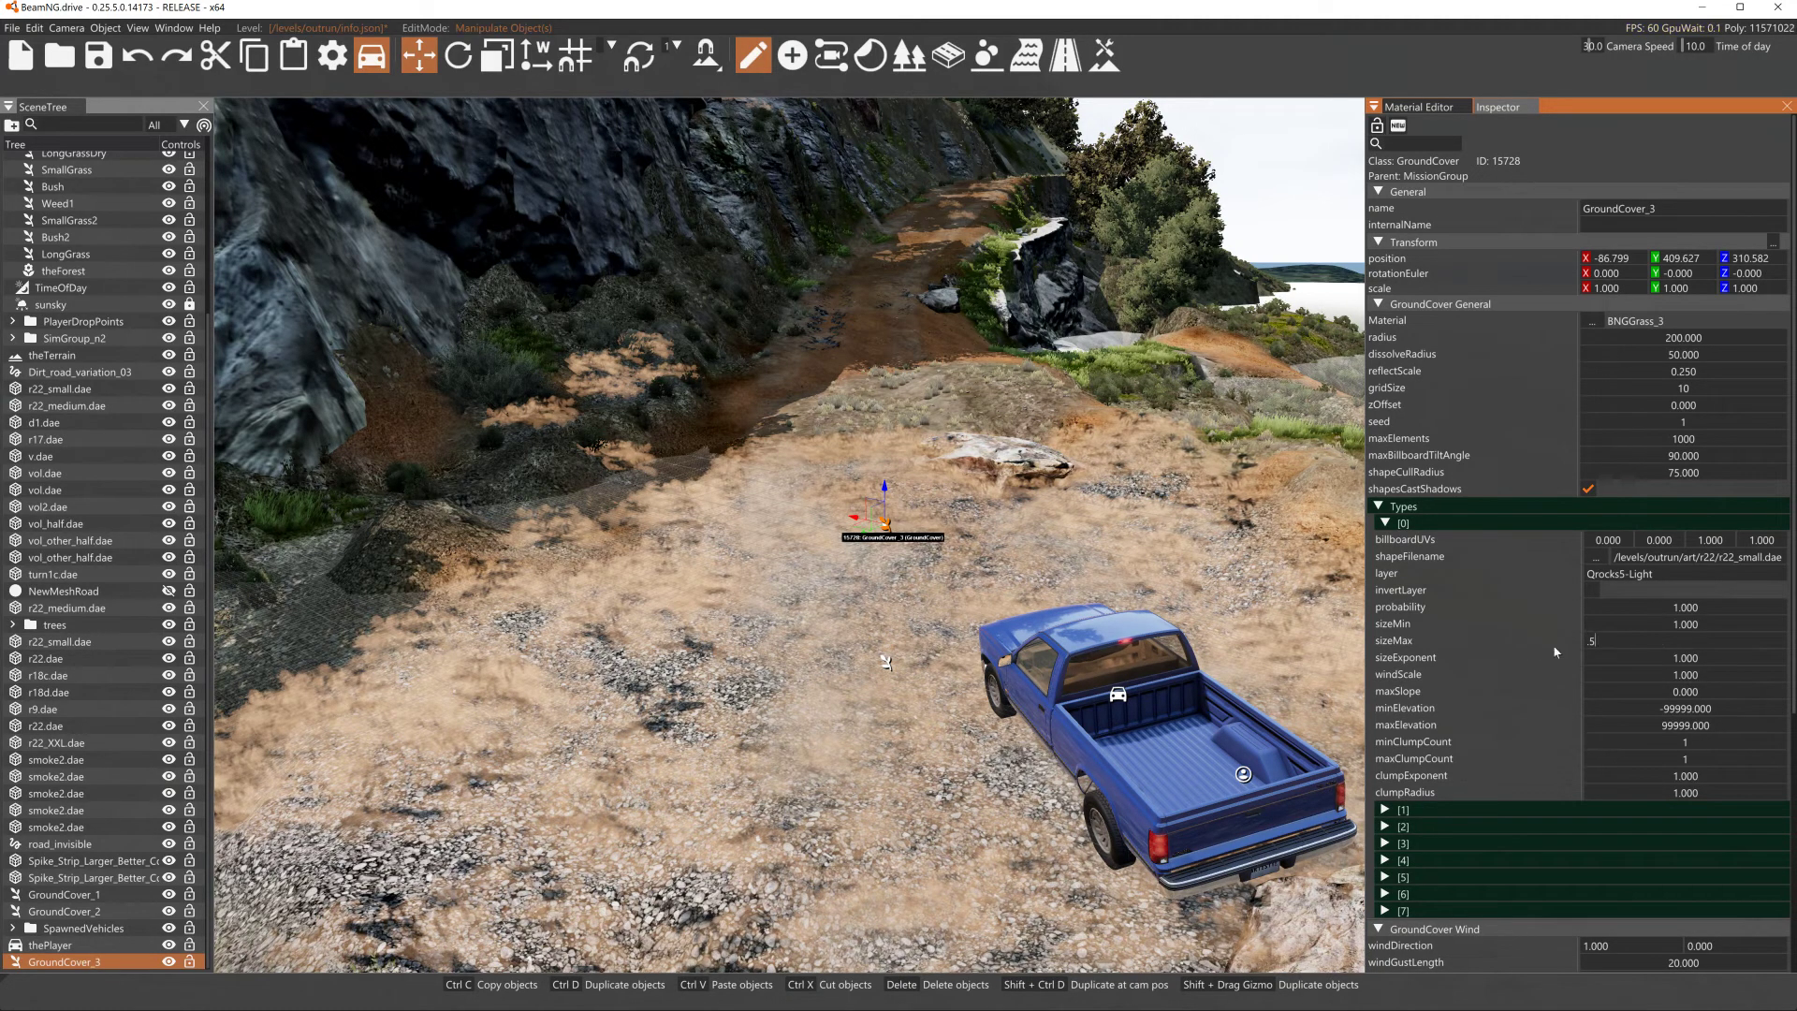
{"action": "type", "text": ".1"}
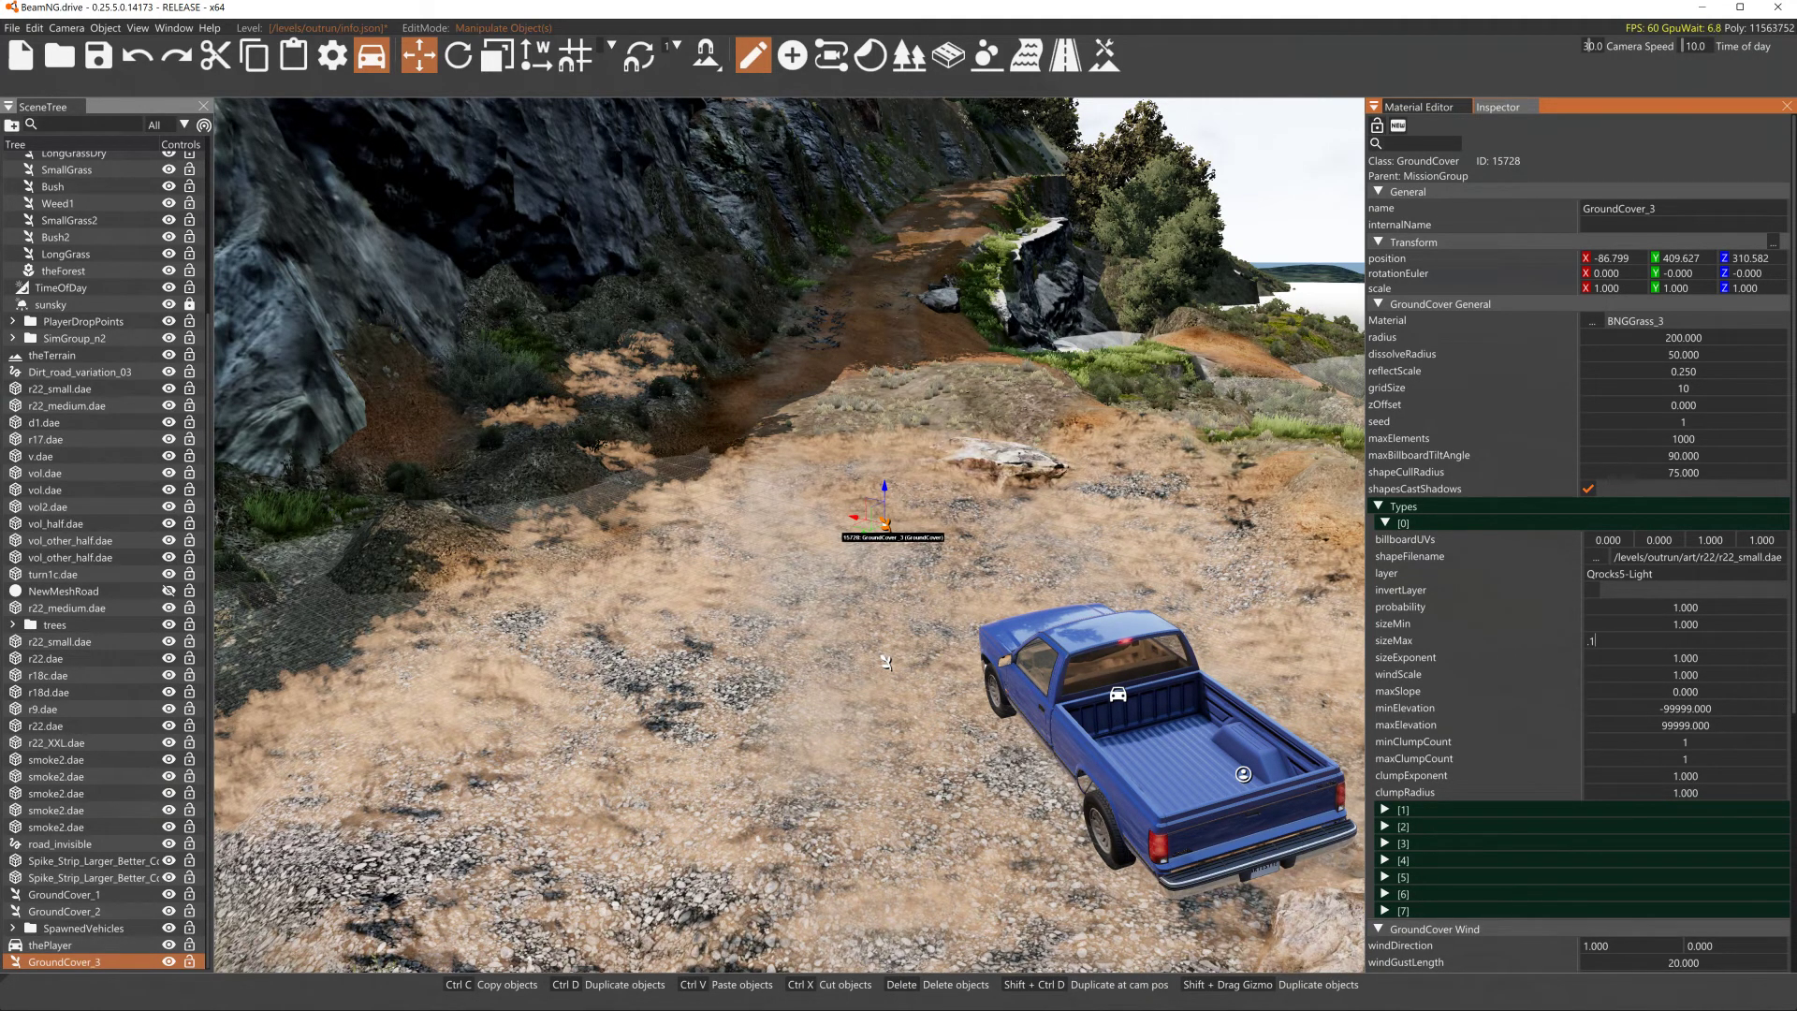
{"action": "left_click", "coordinate": [1672, 624]}
{"action": "type", "text": ".1"}
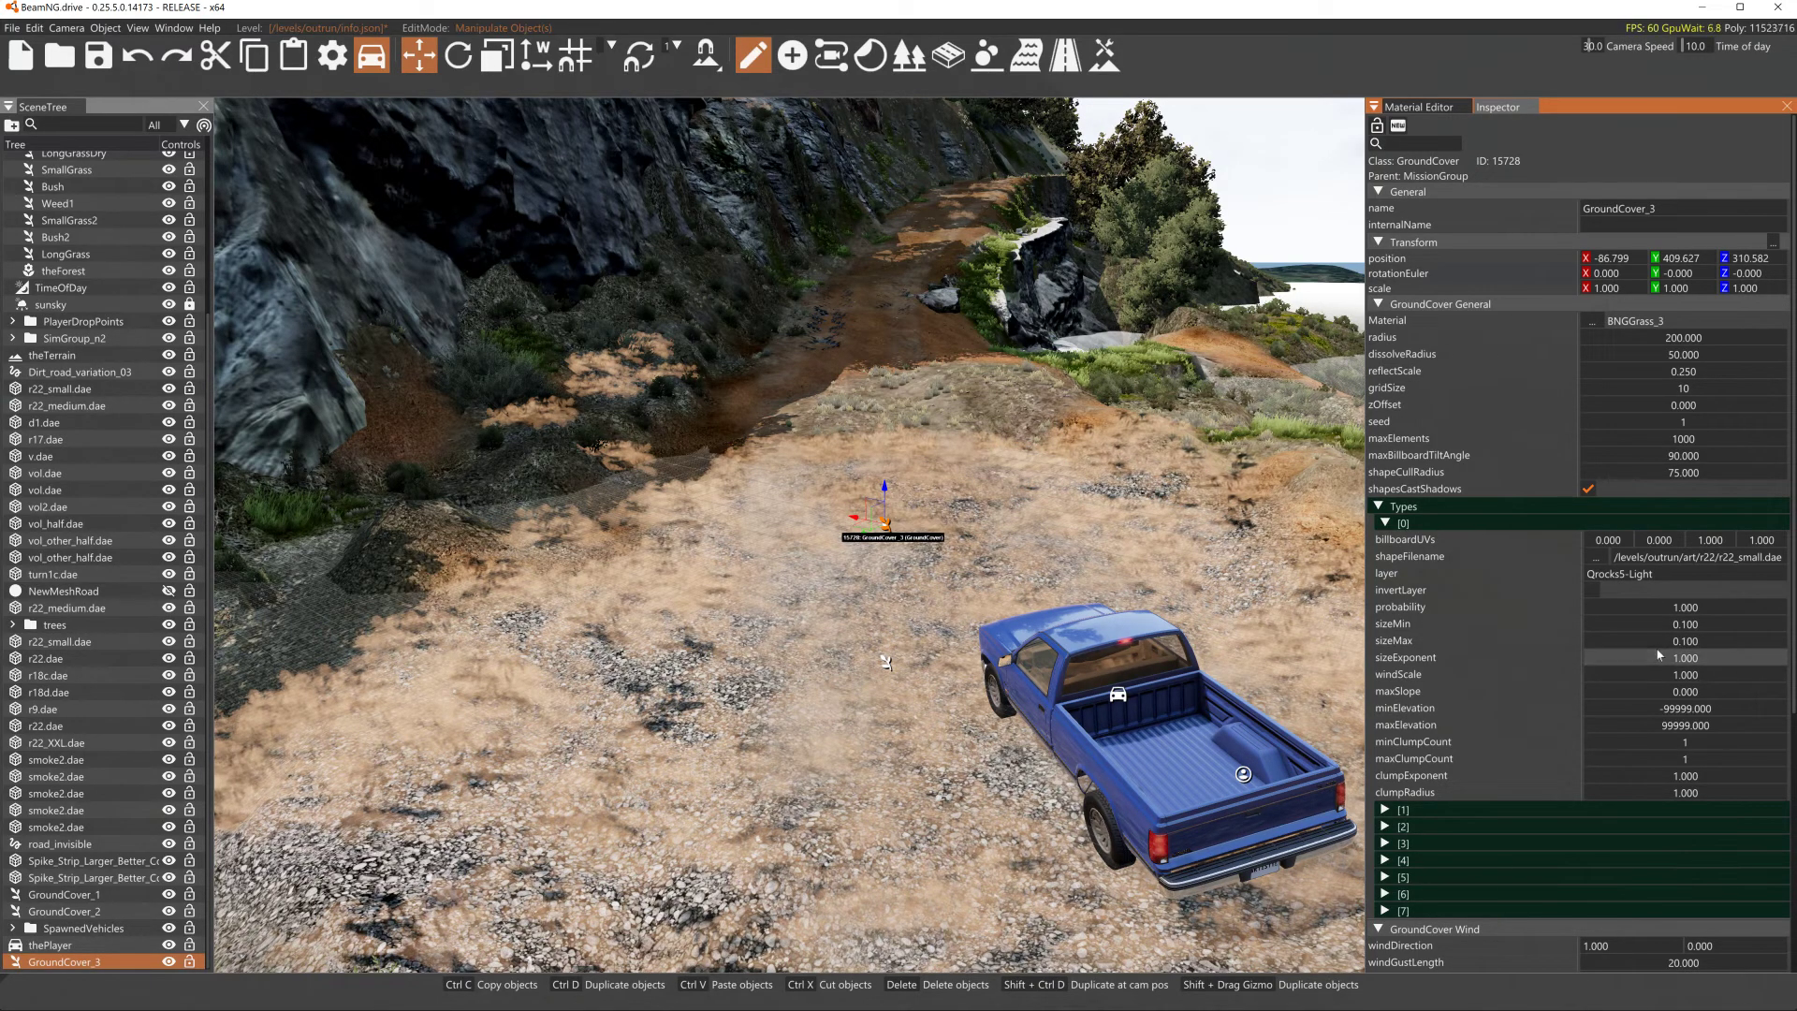
{"action": "type", "text": ".5"}
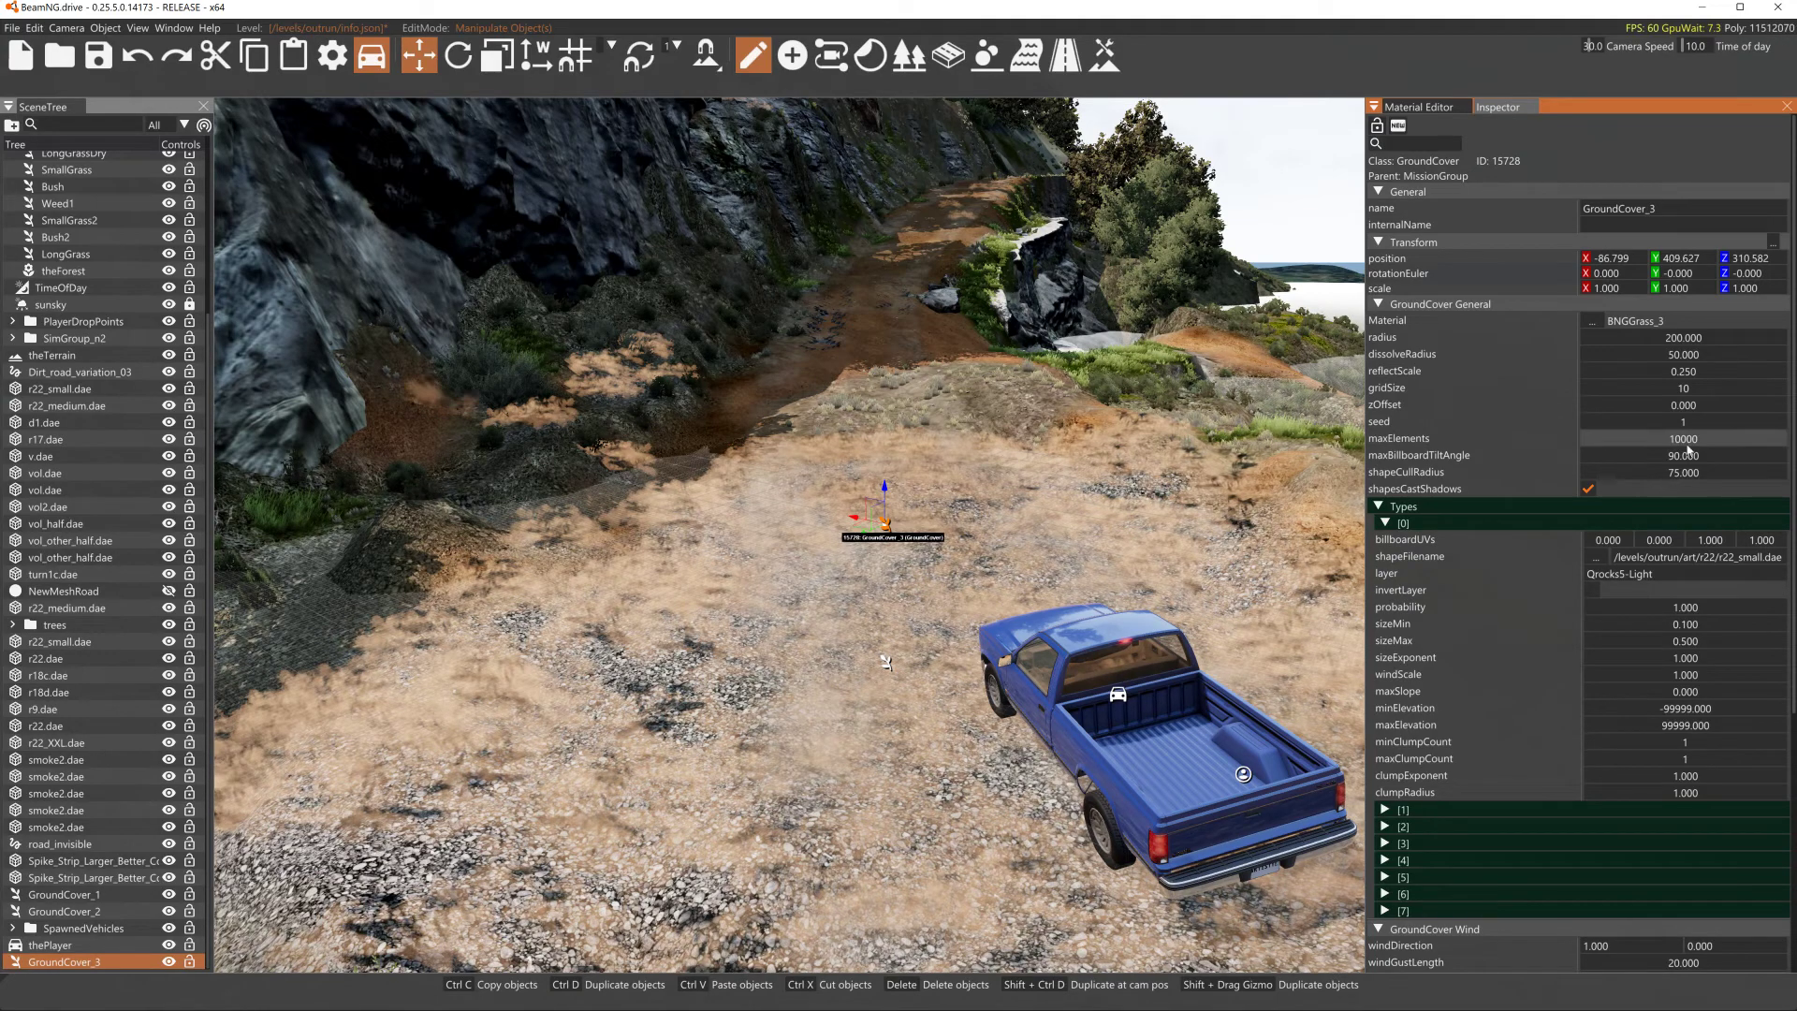
- Set the GroundCover's dissolveRadius to 100
{"action": "double_click", "coordinate": [1692, 355]}
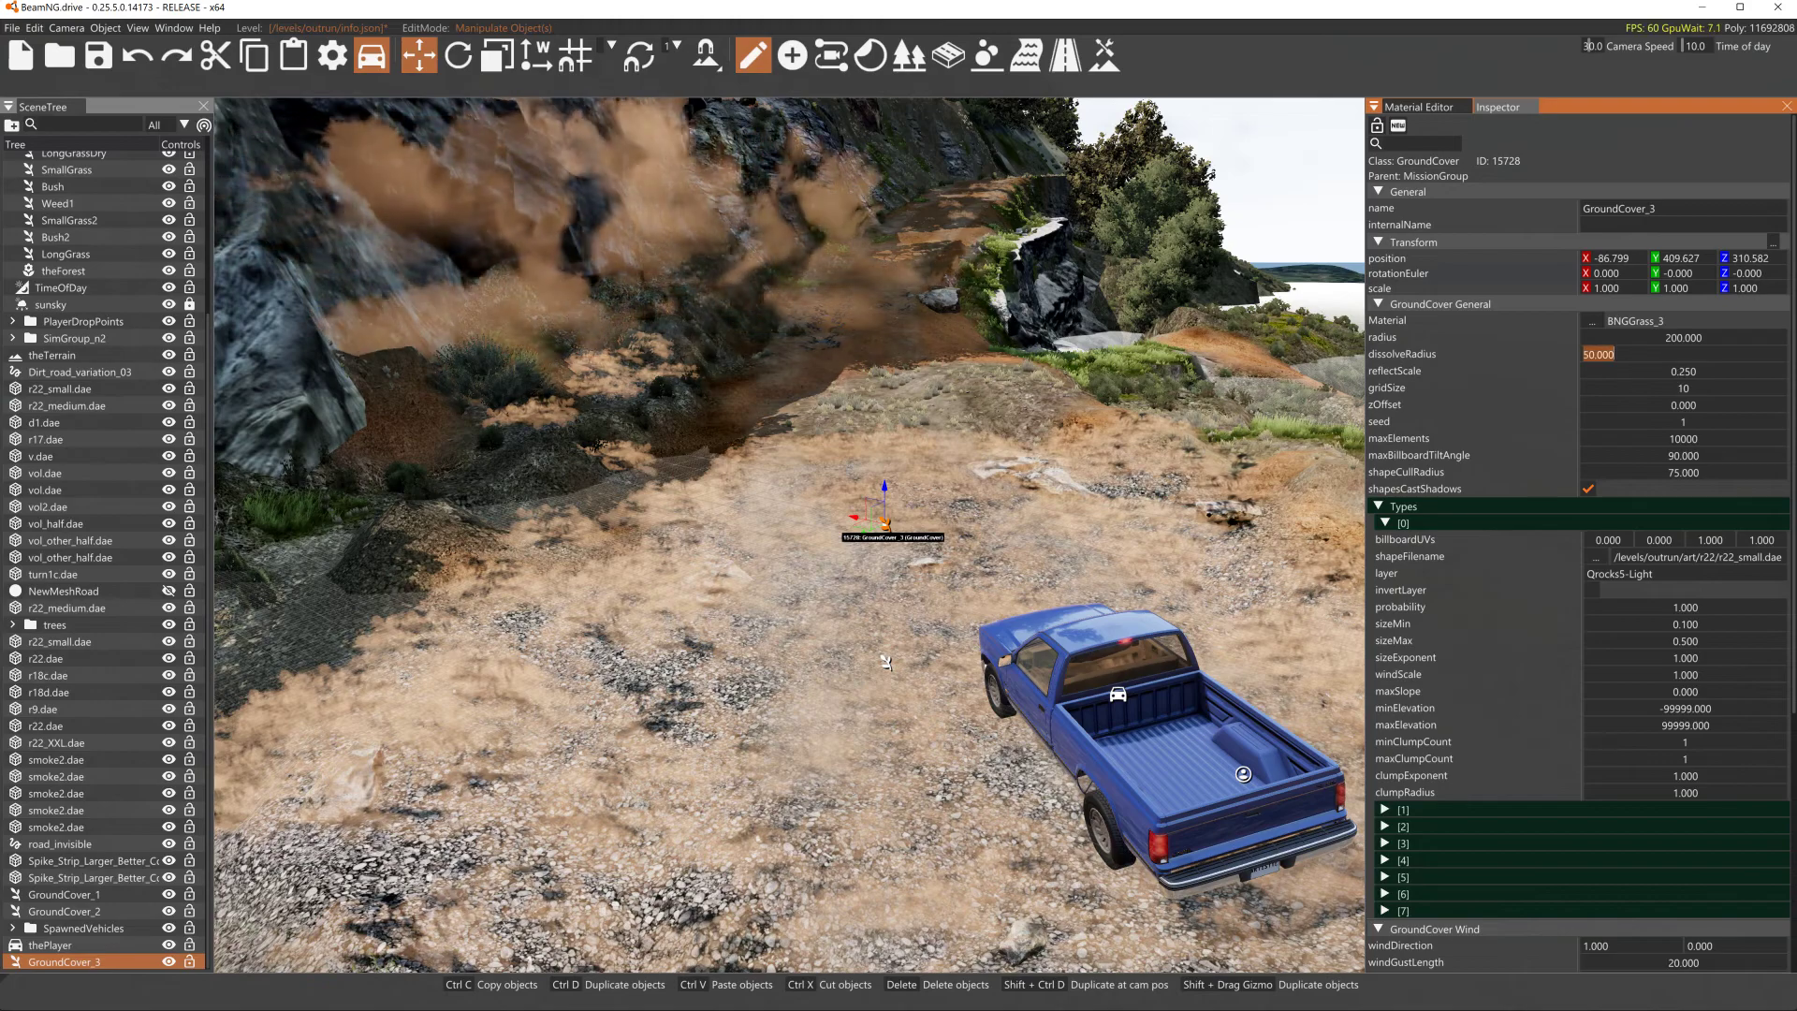
{"action": "type", "text": "100"}
{"action": "key", "text": "Return"}
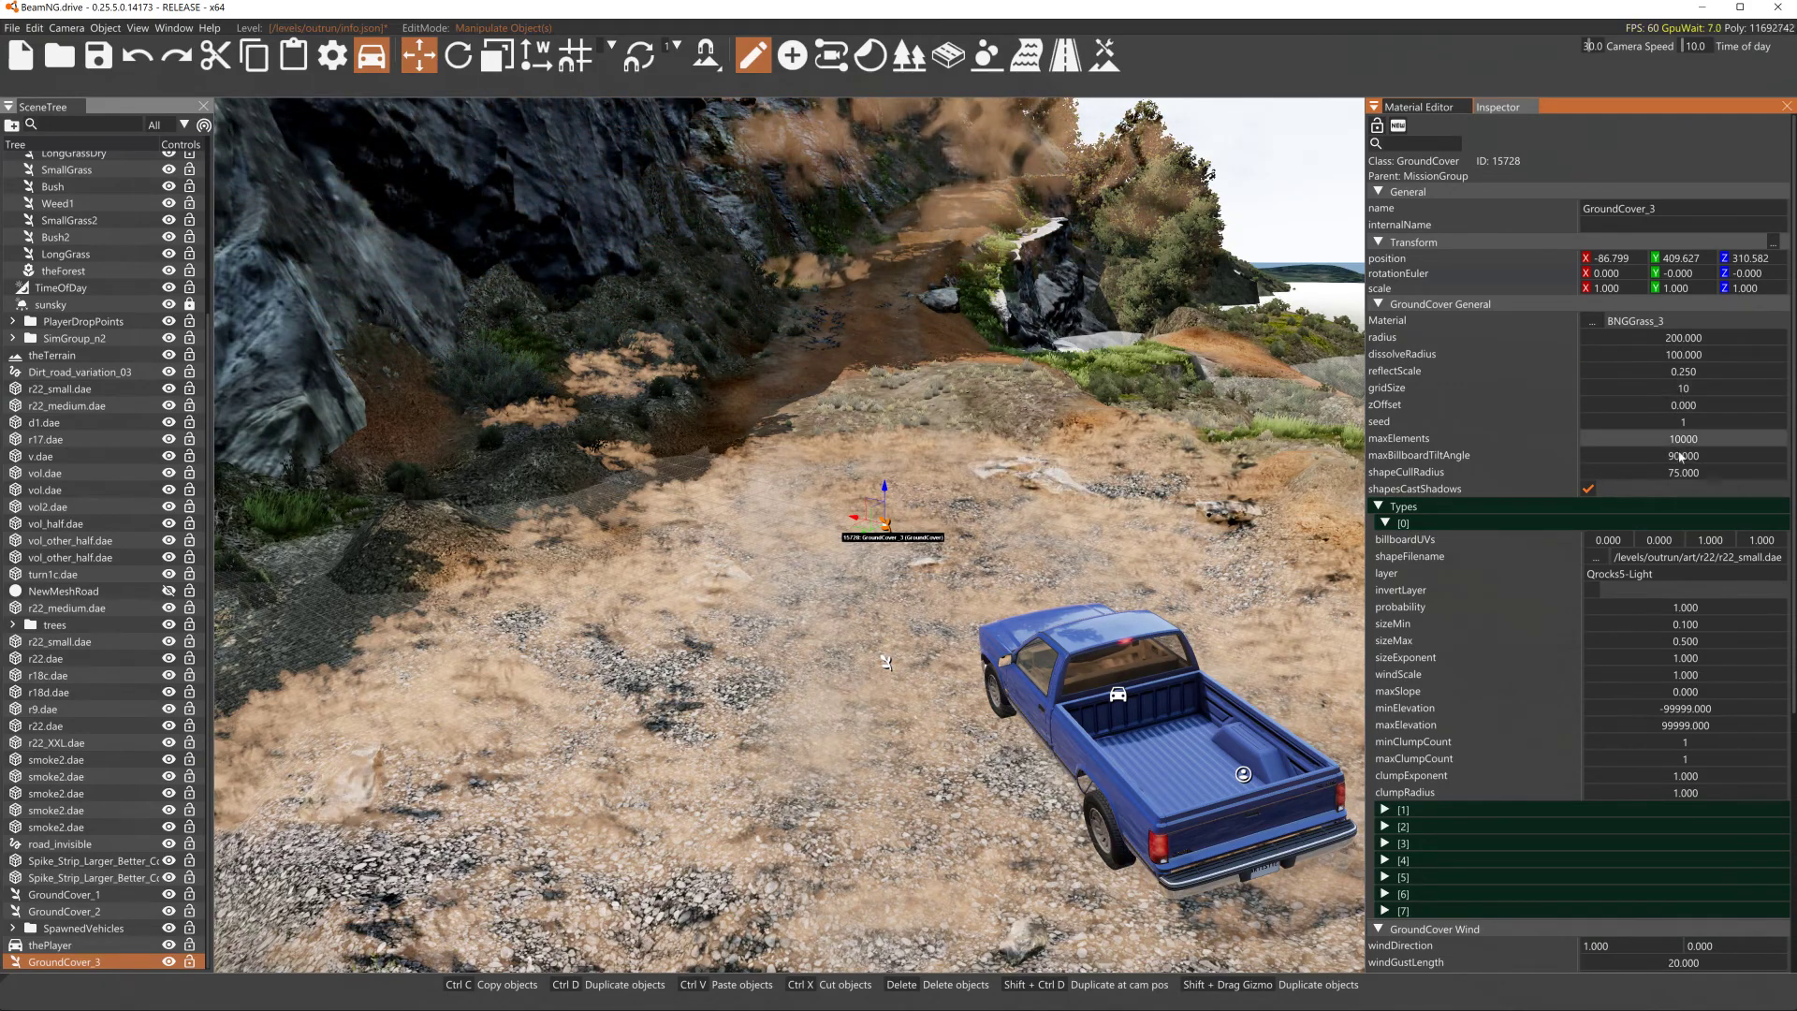
- Set the GroundCover's maxElements to 100001
{"action": "double_click", "coordinate": [1597, 438]}
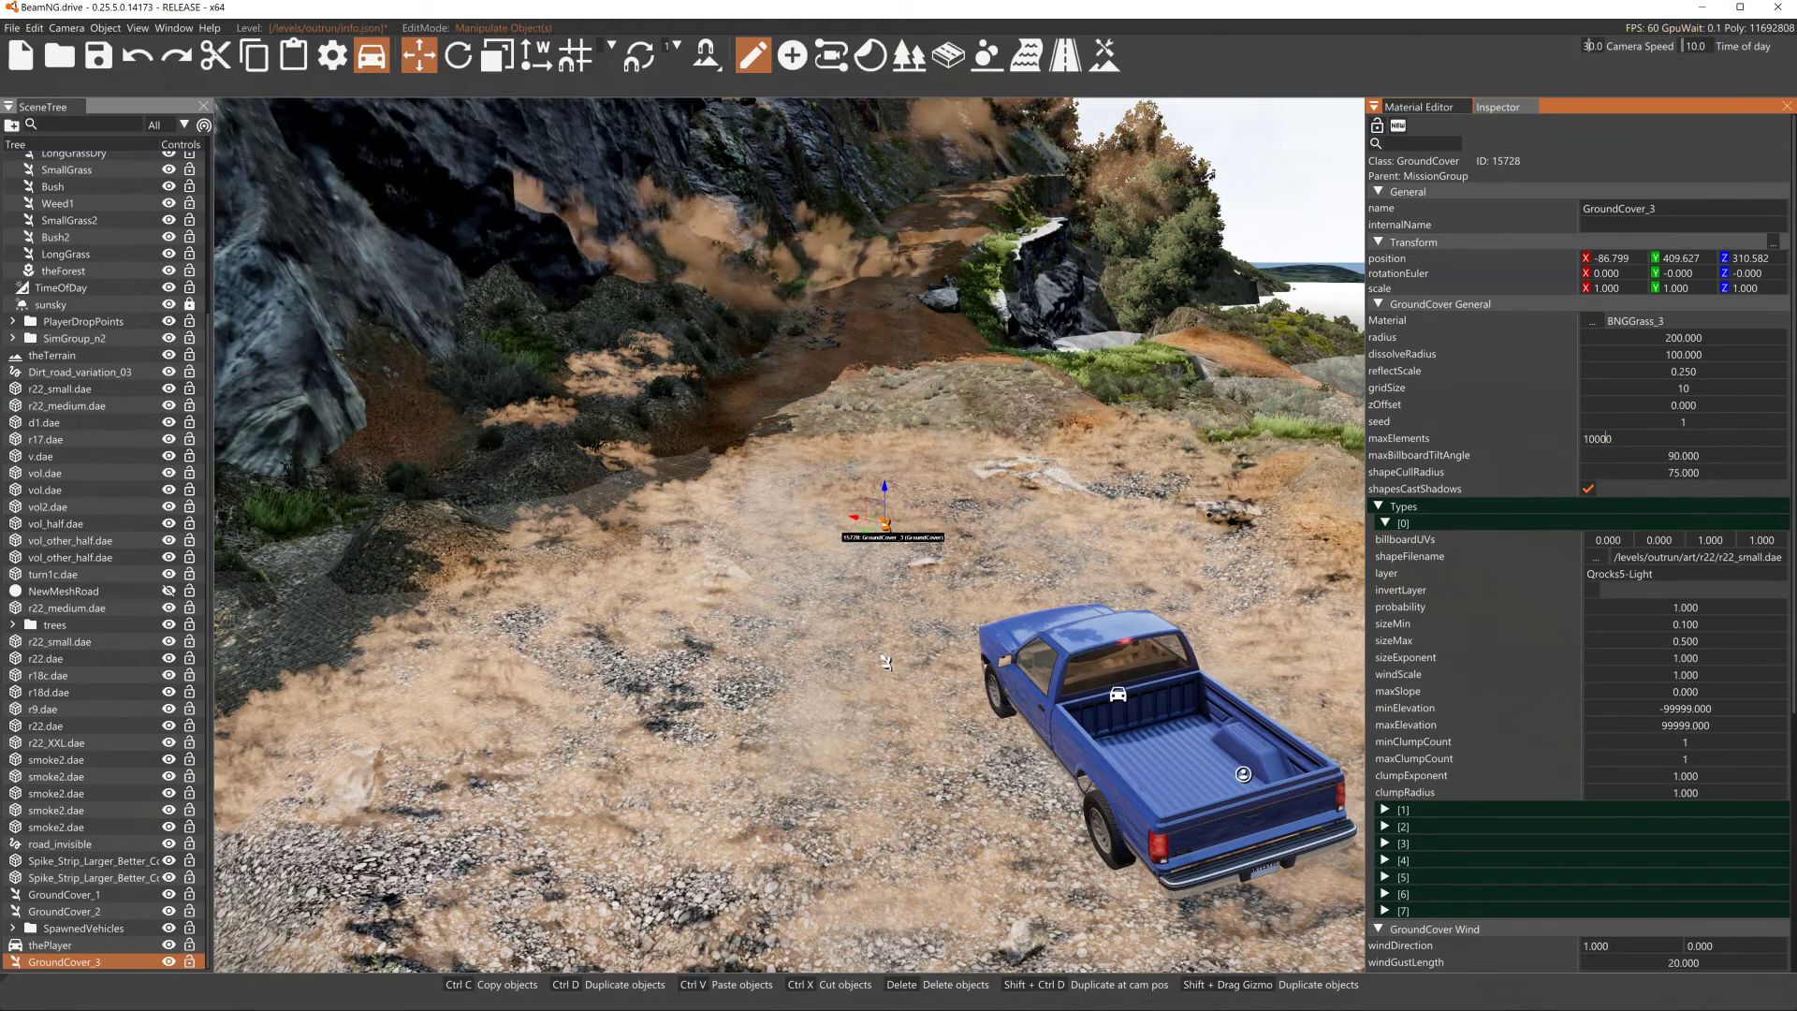
{"action": "type", "text": "."}
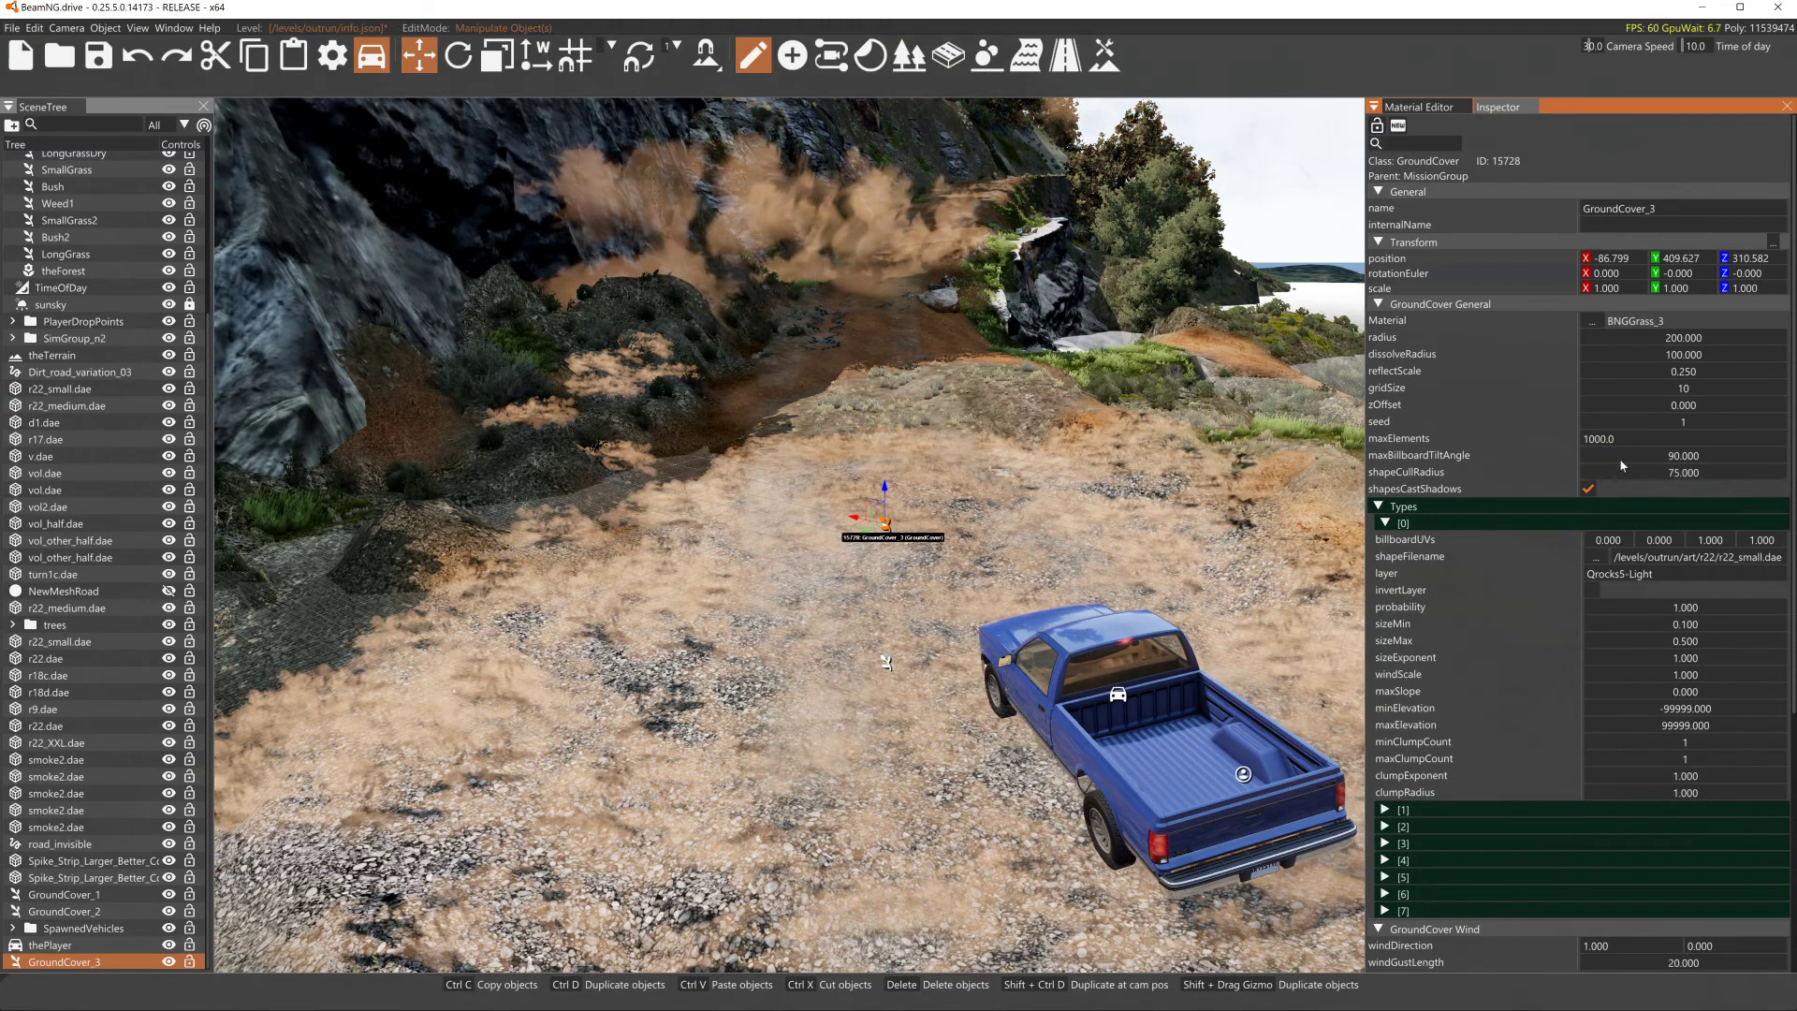
{"action": "key", "text": "Return"}
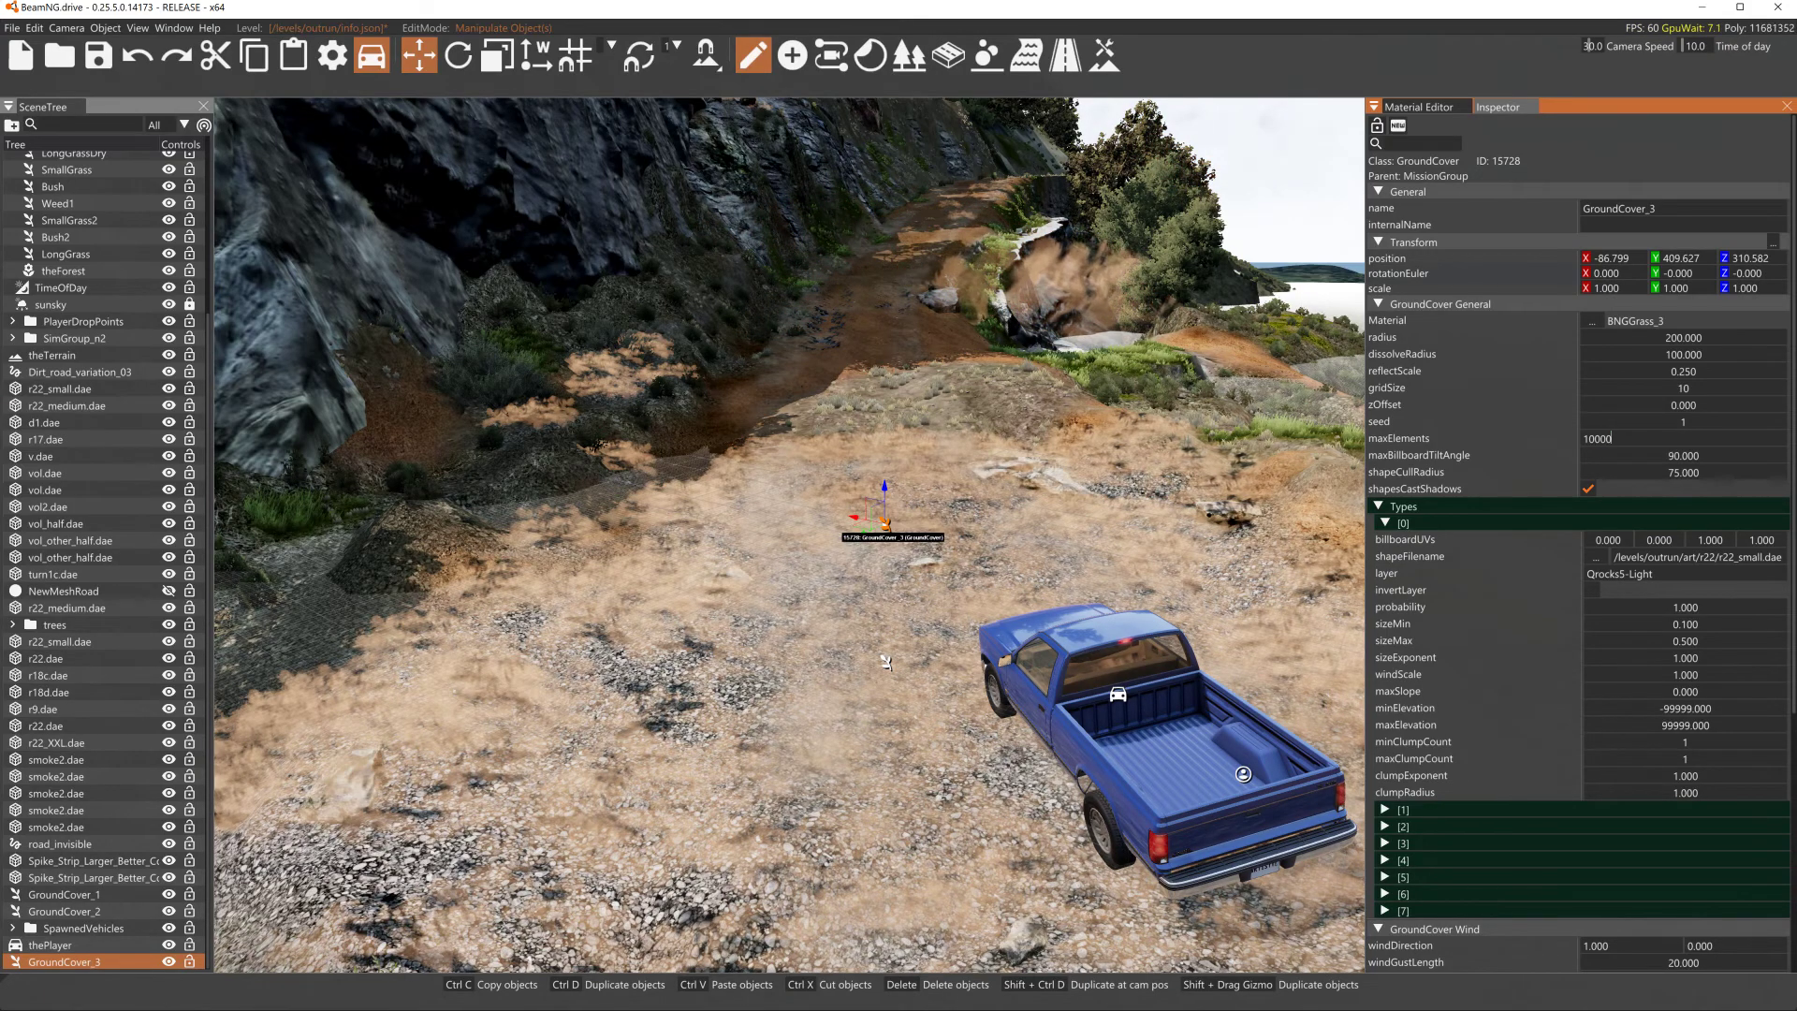
{"action": "type", "text": "1"}
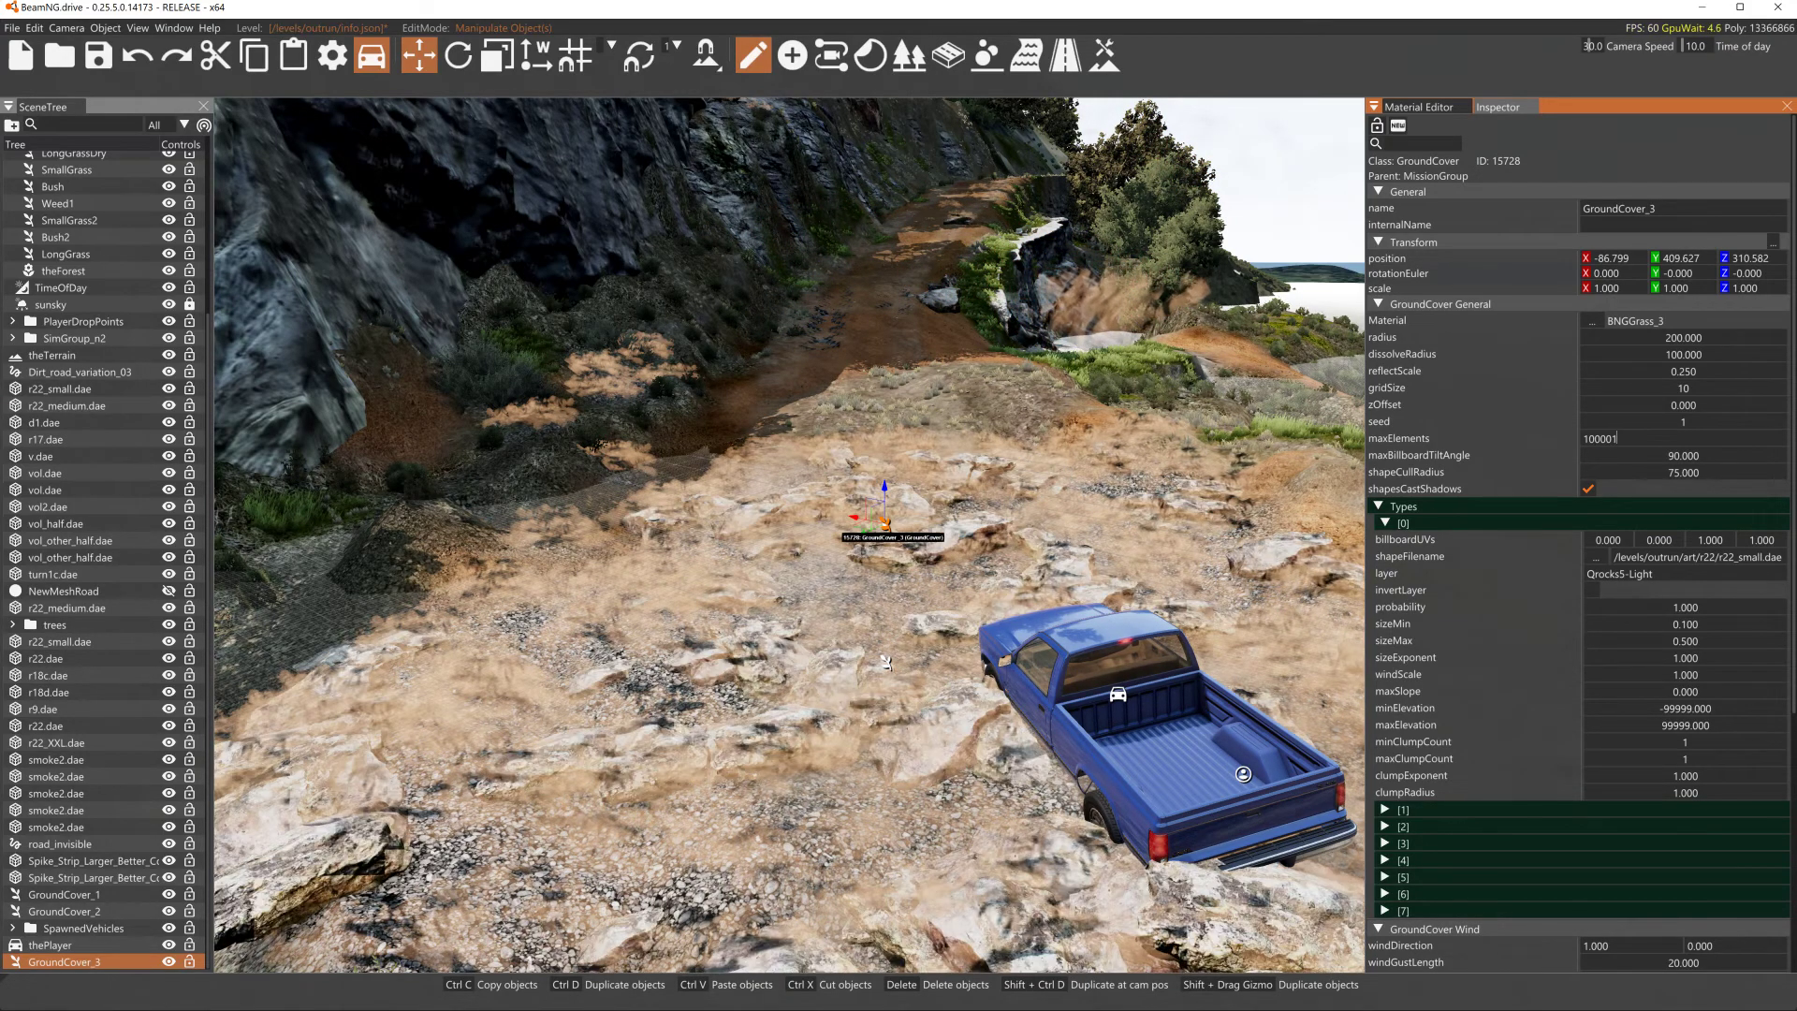
- Fly the camera around the level to inspect the scattered rock ground cover
{"action": "right_click_drag", "start_coordinate": [885, 524], "coordinate": [1156, 531]}
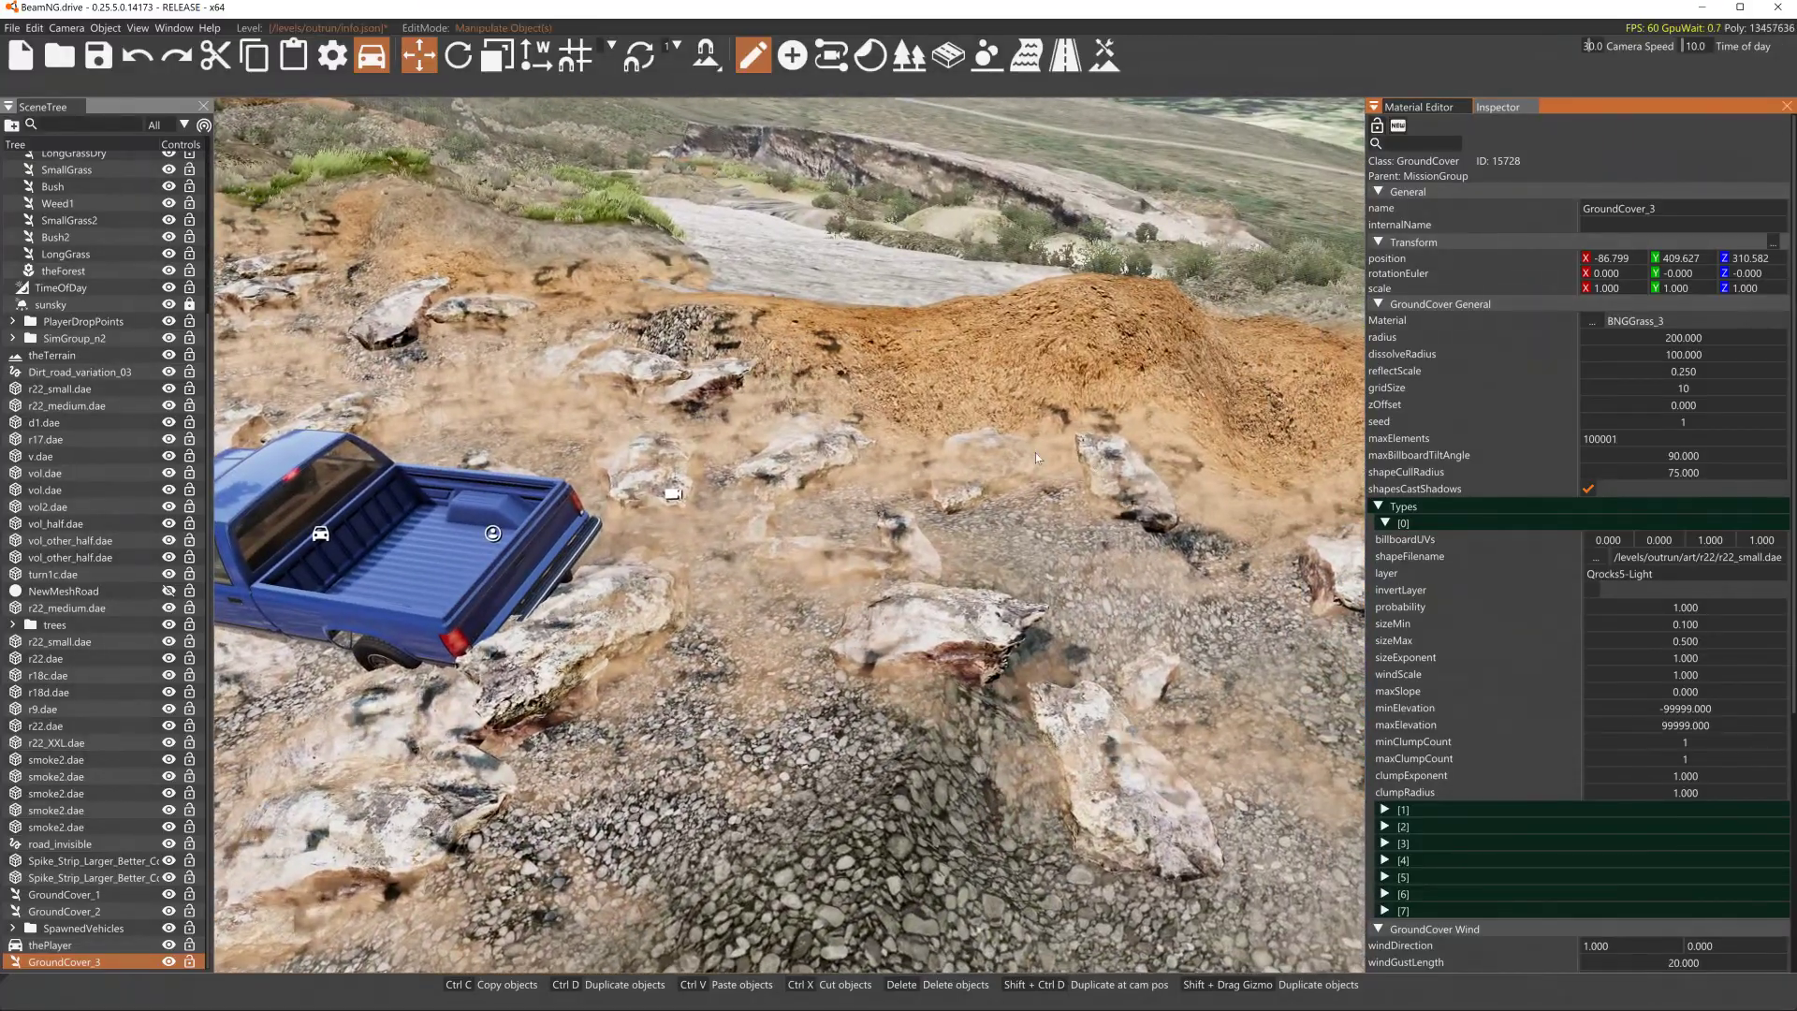
{"action": "left_click_drag", "start_coordinate": [1020, 547], "coordinate": [1039, 561]}
{"action": "right_click_drag", "start_coordinate": [1039, 562], "coordinate": [1179, 519]}
{"action": "right_click_drag", "start_coordinate": [1074, 535], "coordinate": [459, 580]}
{"action": "key", "text": "s"}
{"action": "key", "text": "w"}
{"action": "key", "text": "s"}
{"action": "right_click_drag", "start_coordinate": [1226, 669], "coordinate": [1036, 612]}
{"action": "key", "text": "w"}
{"action": "key", "text": "w"}
{"action": "right_click_drag", "start_coordinate": [847, 610], "coordinate": [1020, 620]}
{"action": "key", "text": "w"}
{"action": "key", "text": "s"}
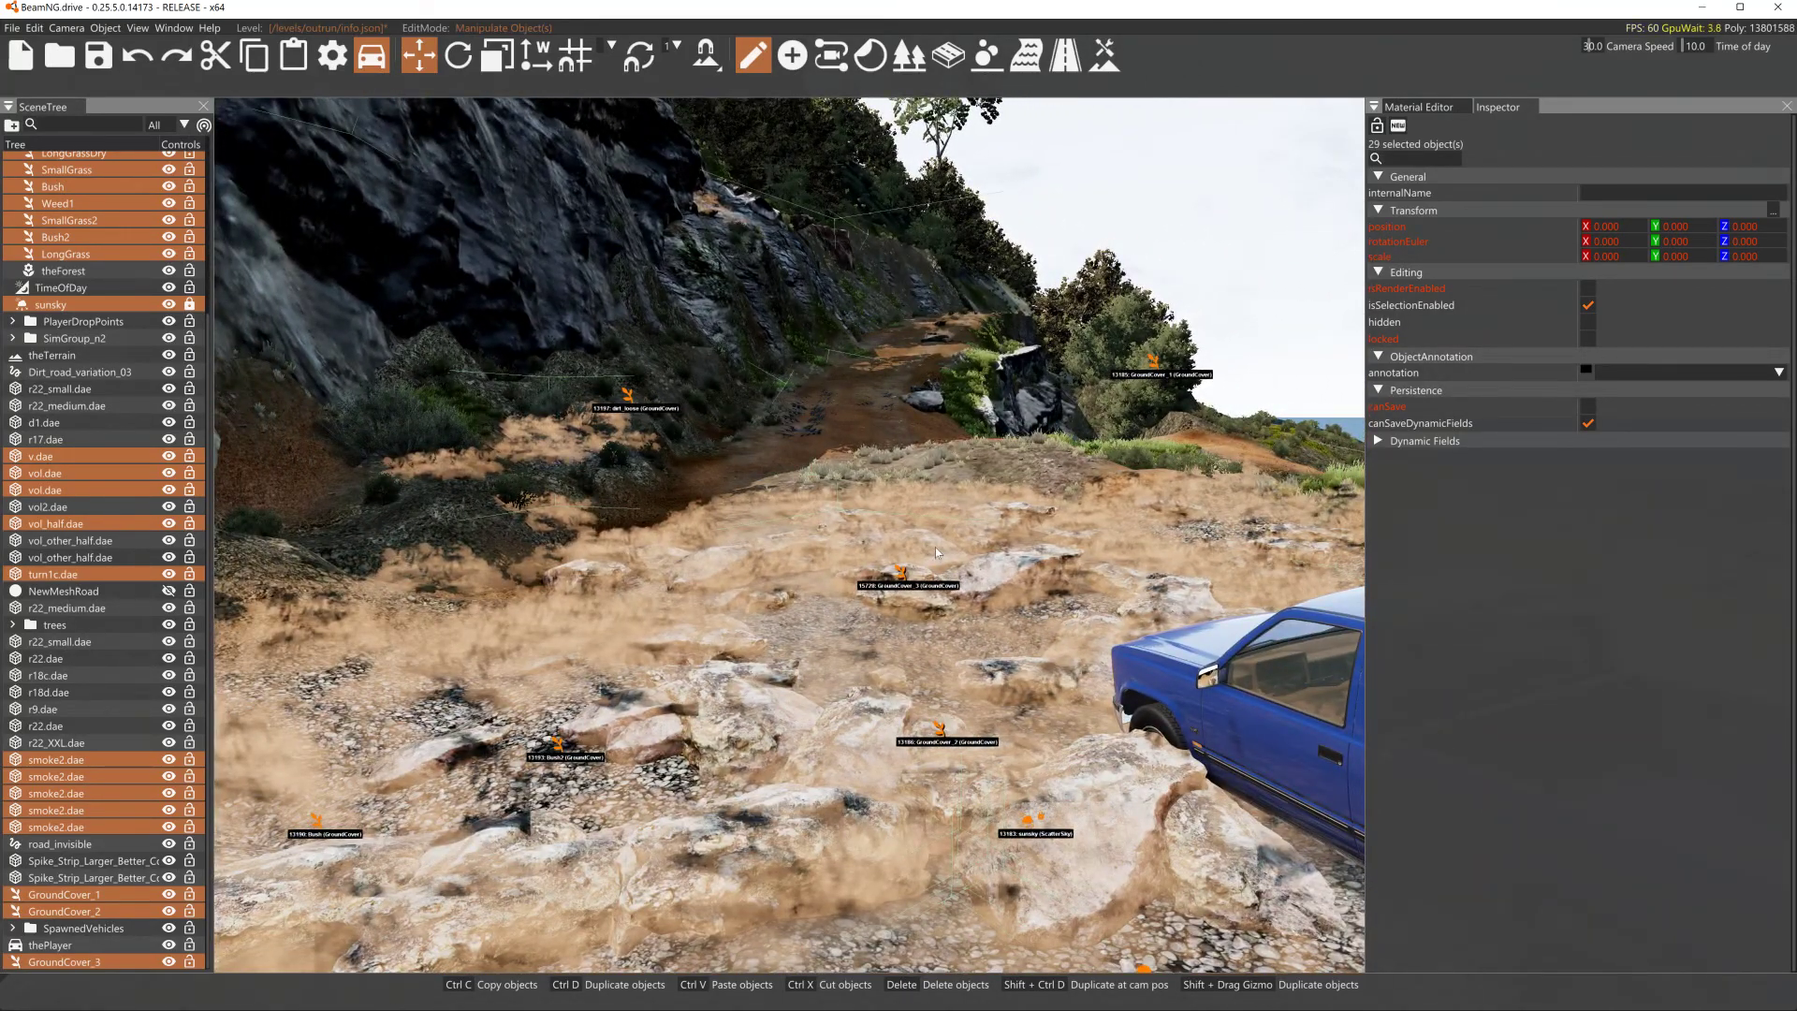
- Open the Material Editor and change the smoke material's color map color to a yellowish tone
{"action": "left_click", "coordinate": [1416, 106]}
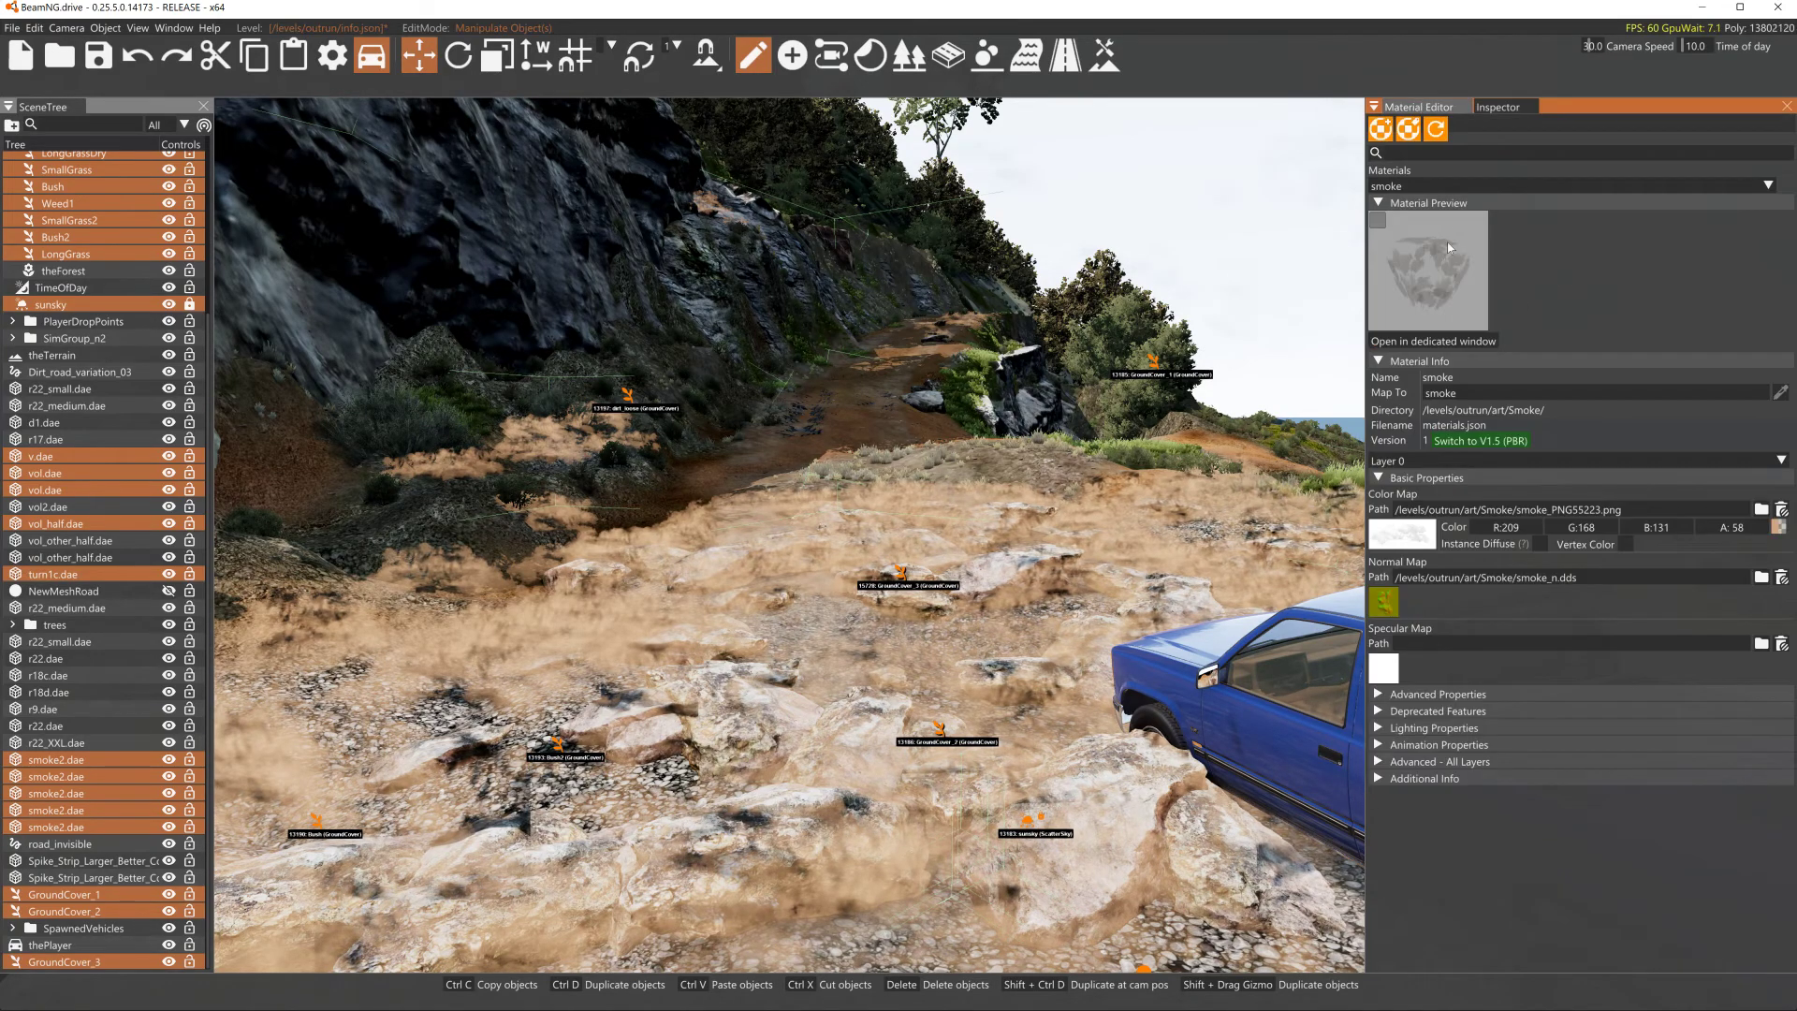
{"action": "left_click", "coordinate": [1775, 531]}
{"action": "left_click_drag", "start_coordinate": [1633, 604], "coordinate": [1775, 522]}
{"action": "left_click", "coordinate": [1630, 586]}
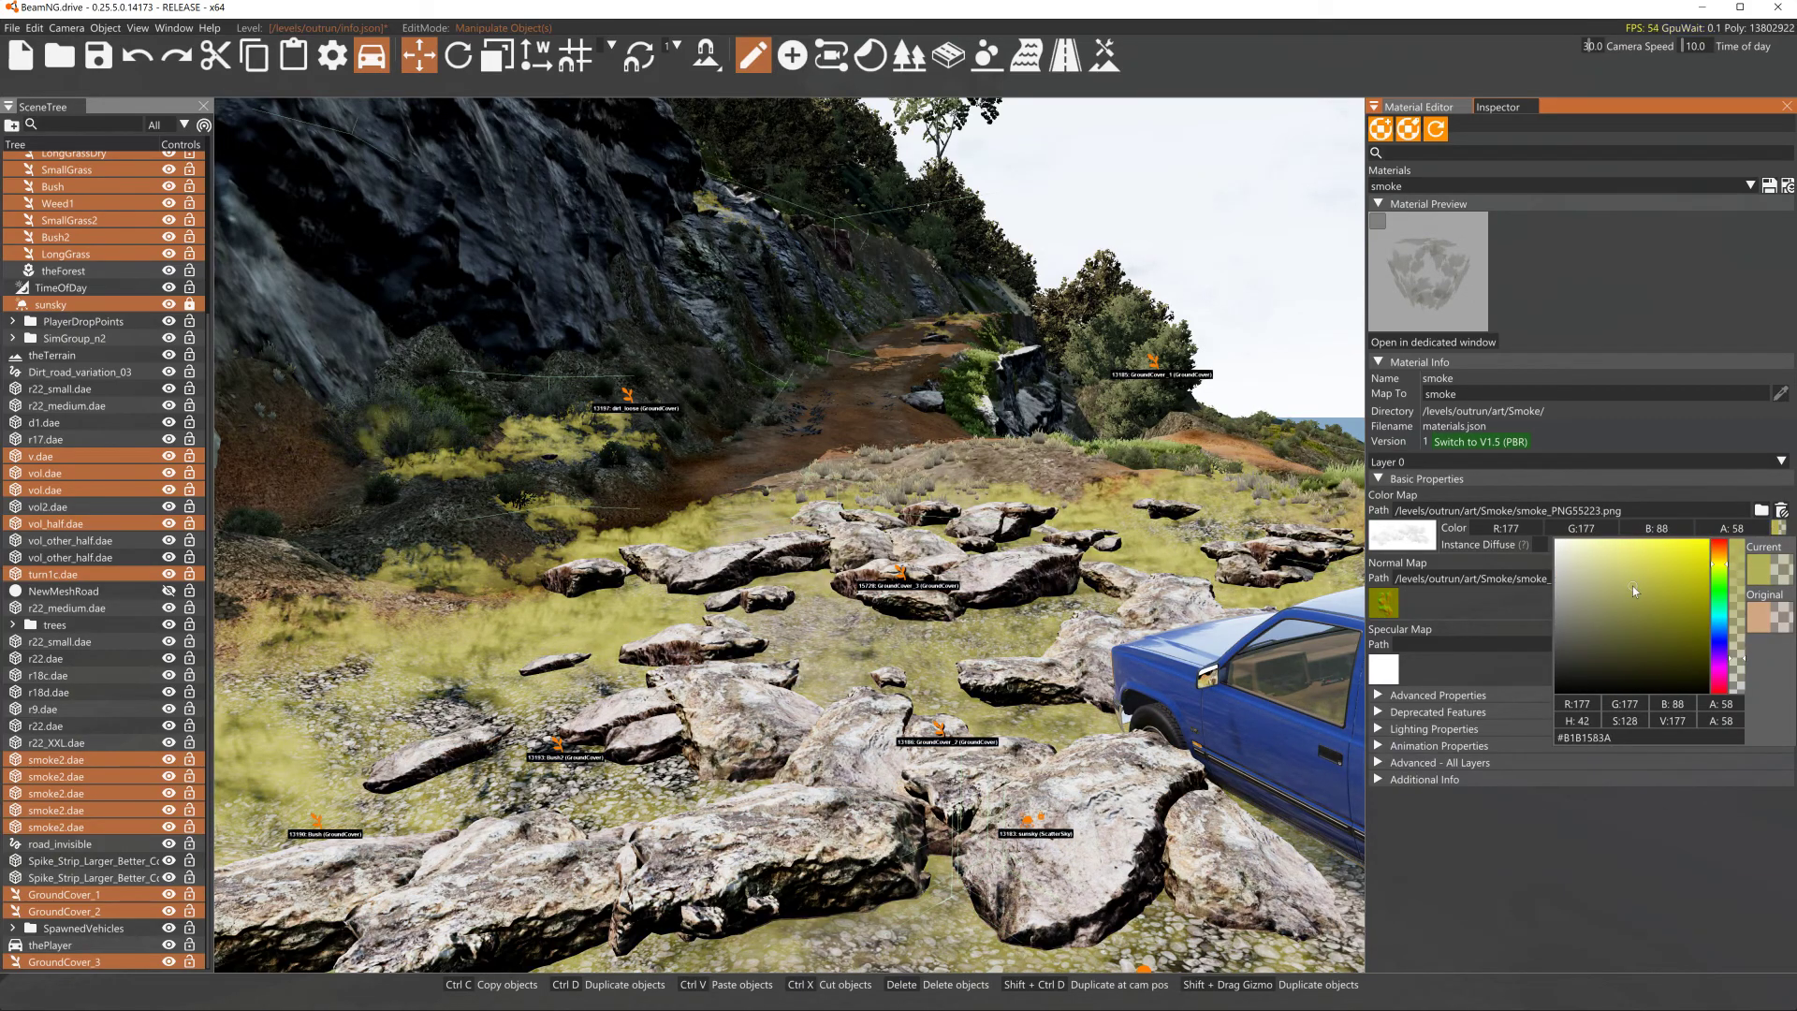
- Expand the smoke material's advanced layer settings and set its Alpha Blend Mode to None
{"action": "left_click", "coordinate": [1398, 764]}
{"action": "left_click", "coordinate": [1396, 748]}
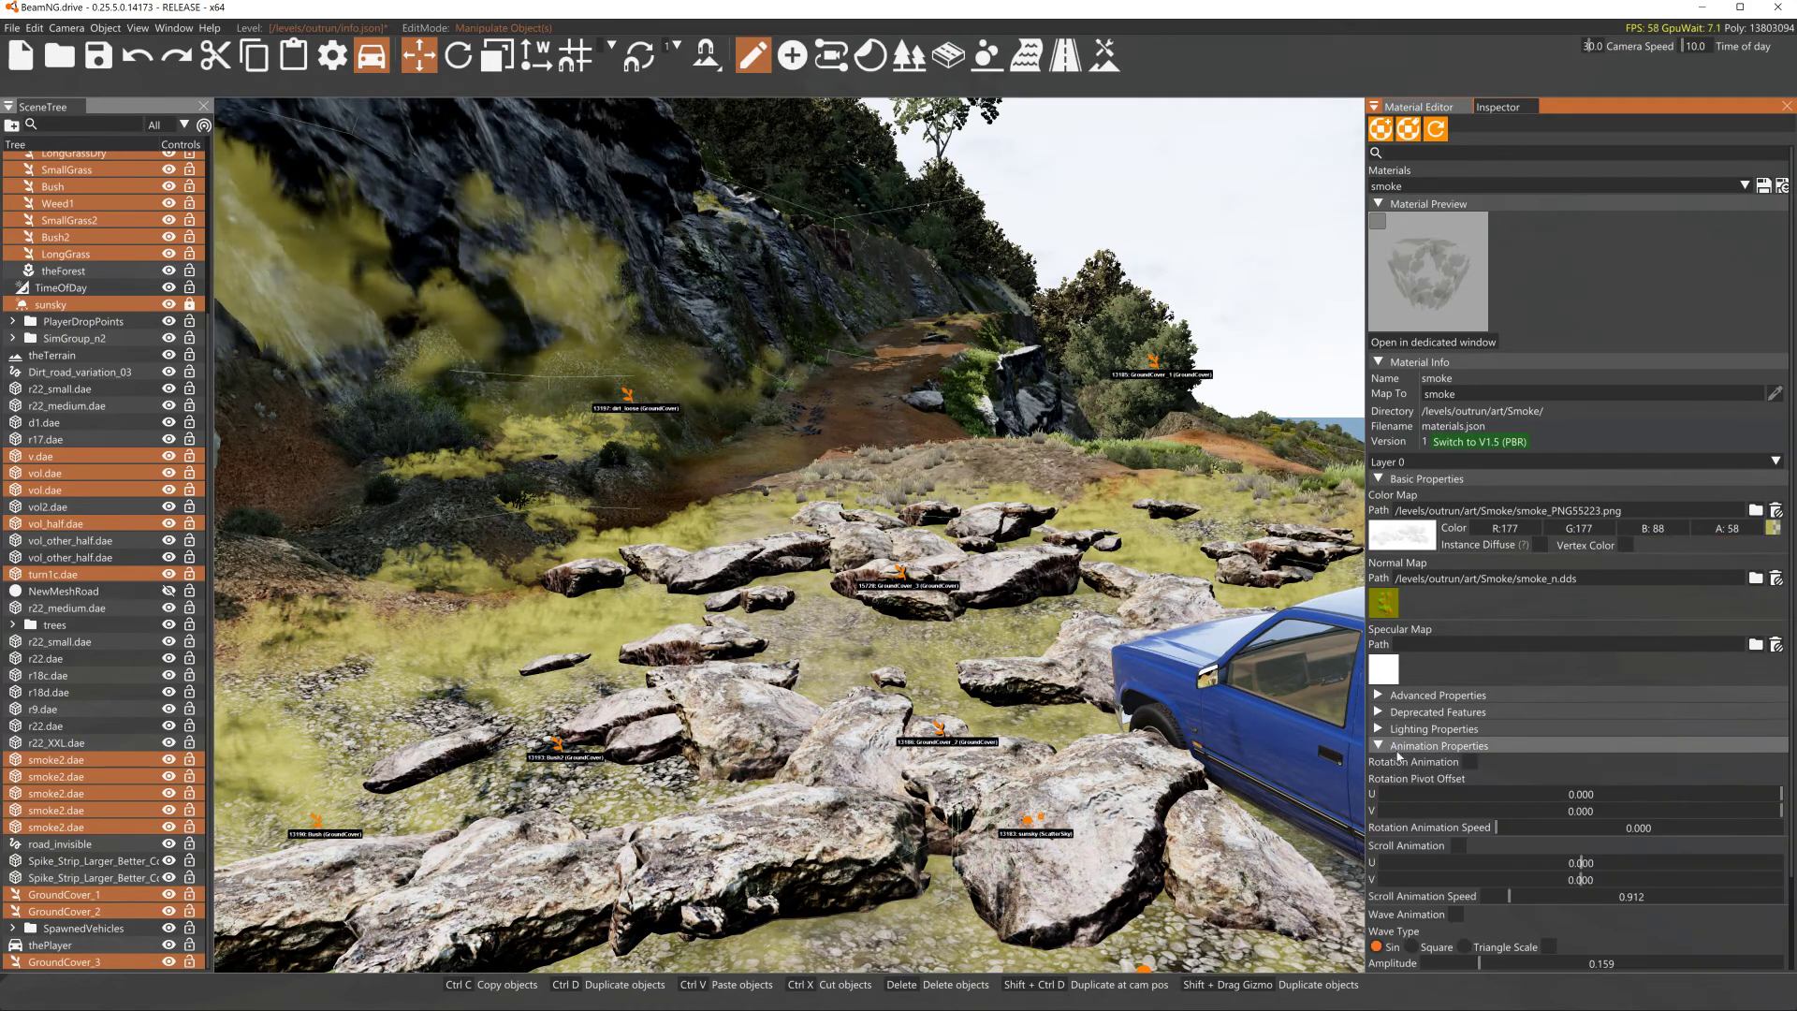
{"action": "scroll", "coordinate": [1524, 768], "scroll_direction": "down", "scroll_amount": 2}
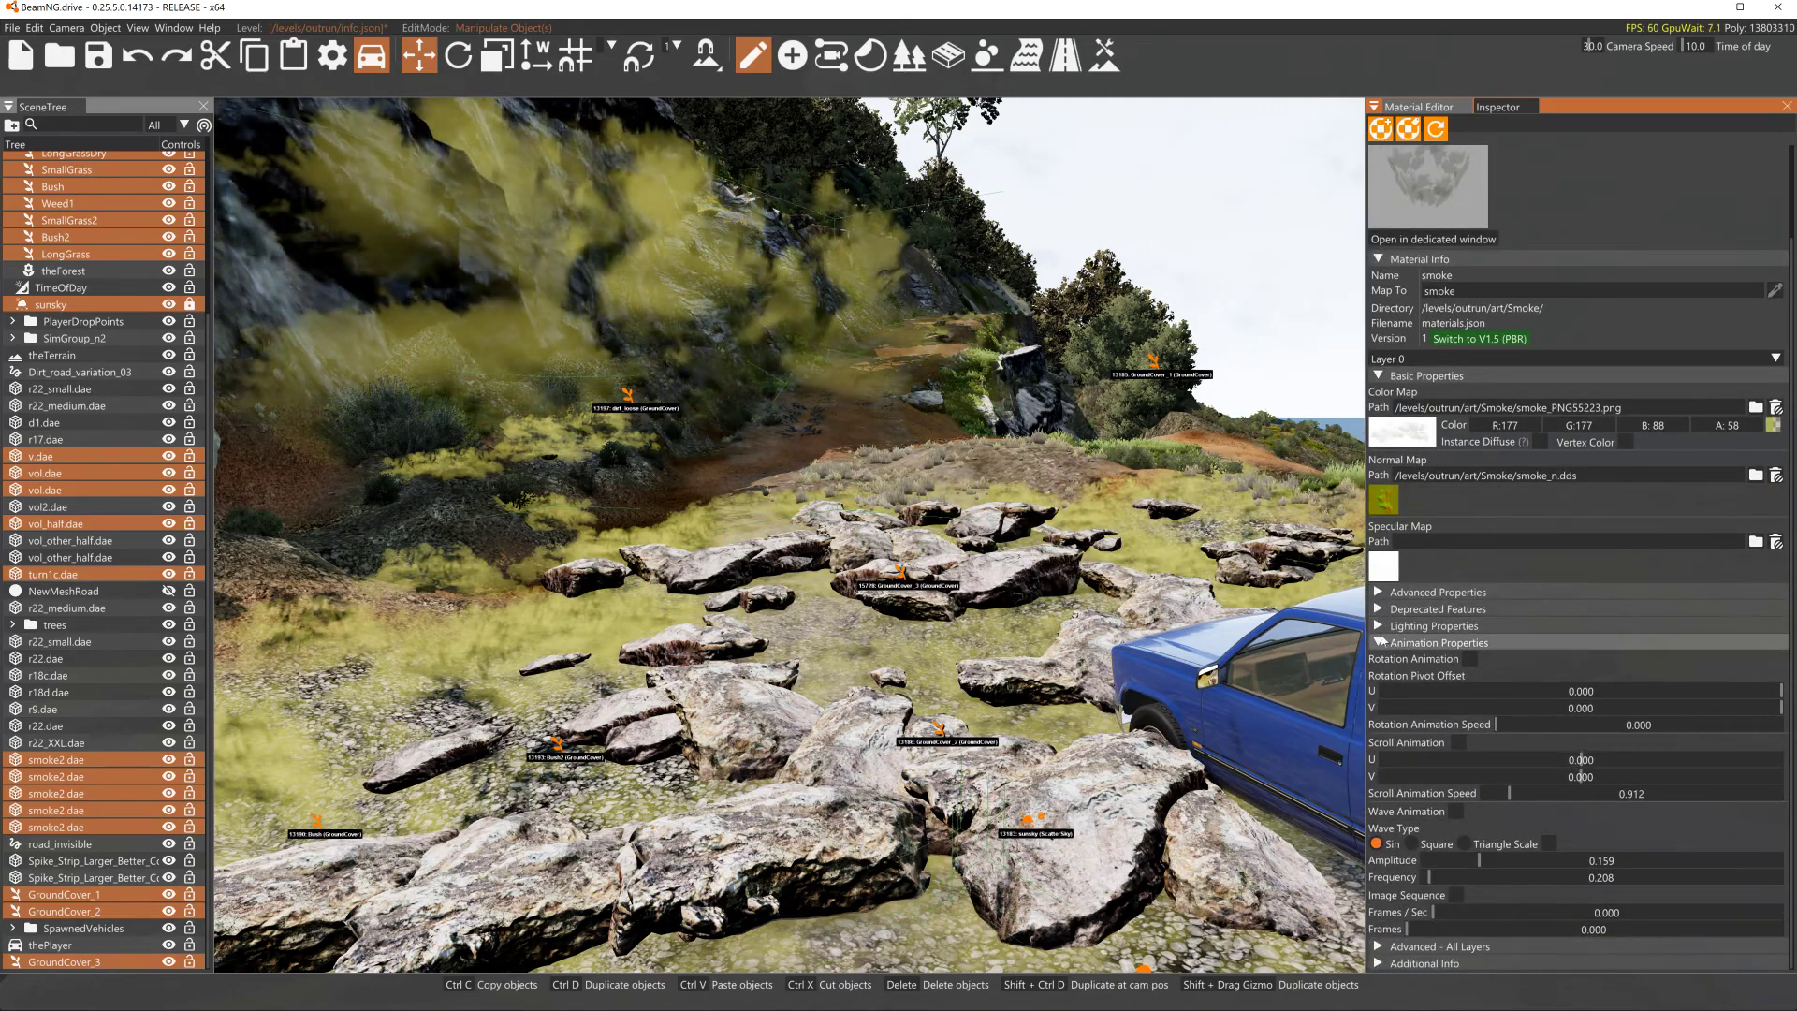
{"action": "left_click", "coordinate": [1379, 643]}
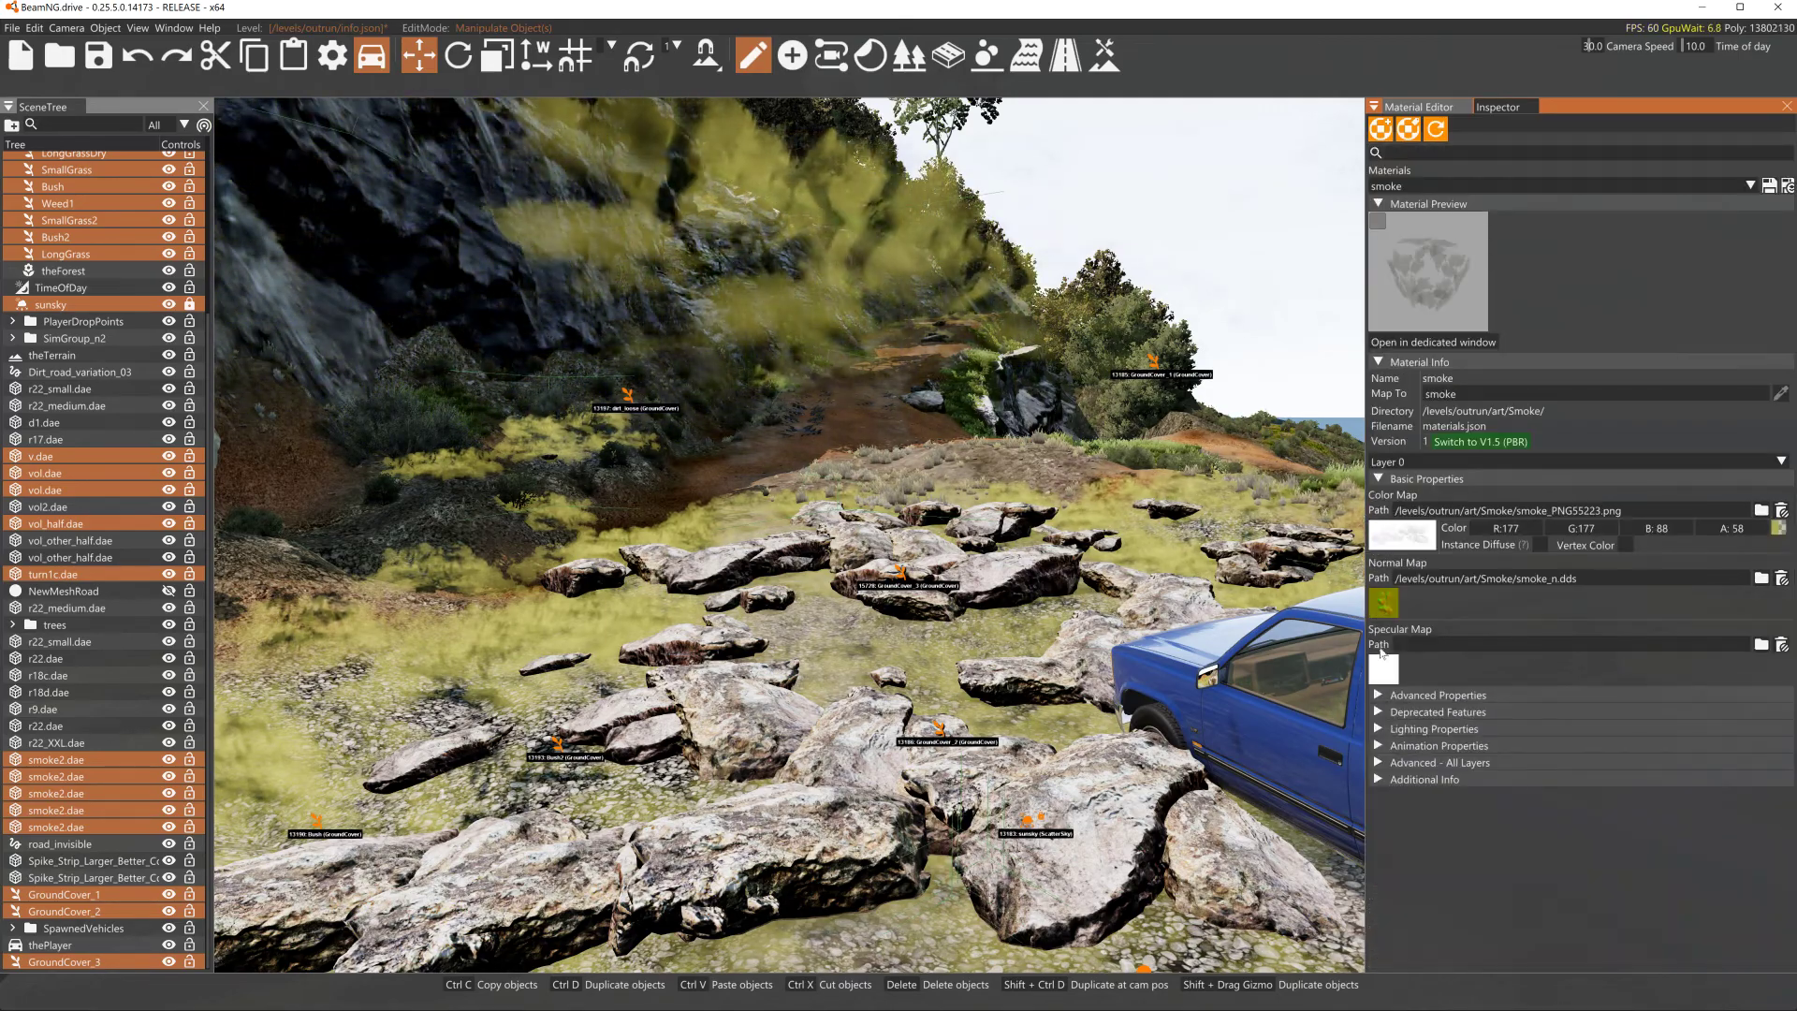
{"action": "left_click", "coordinate": [1394, 763]}
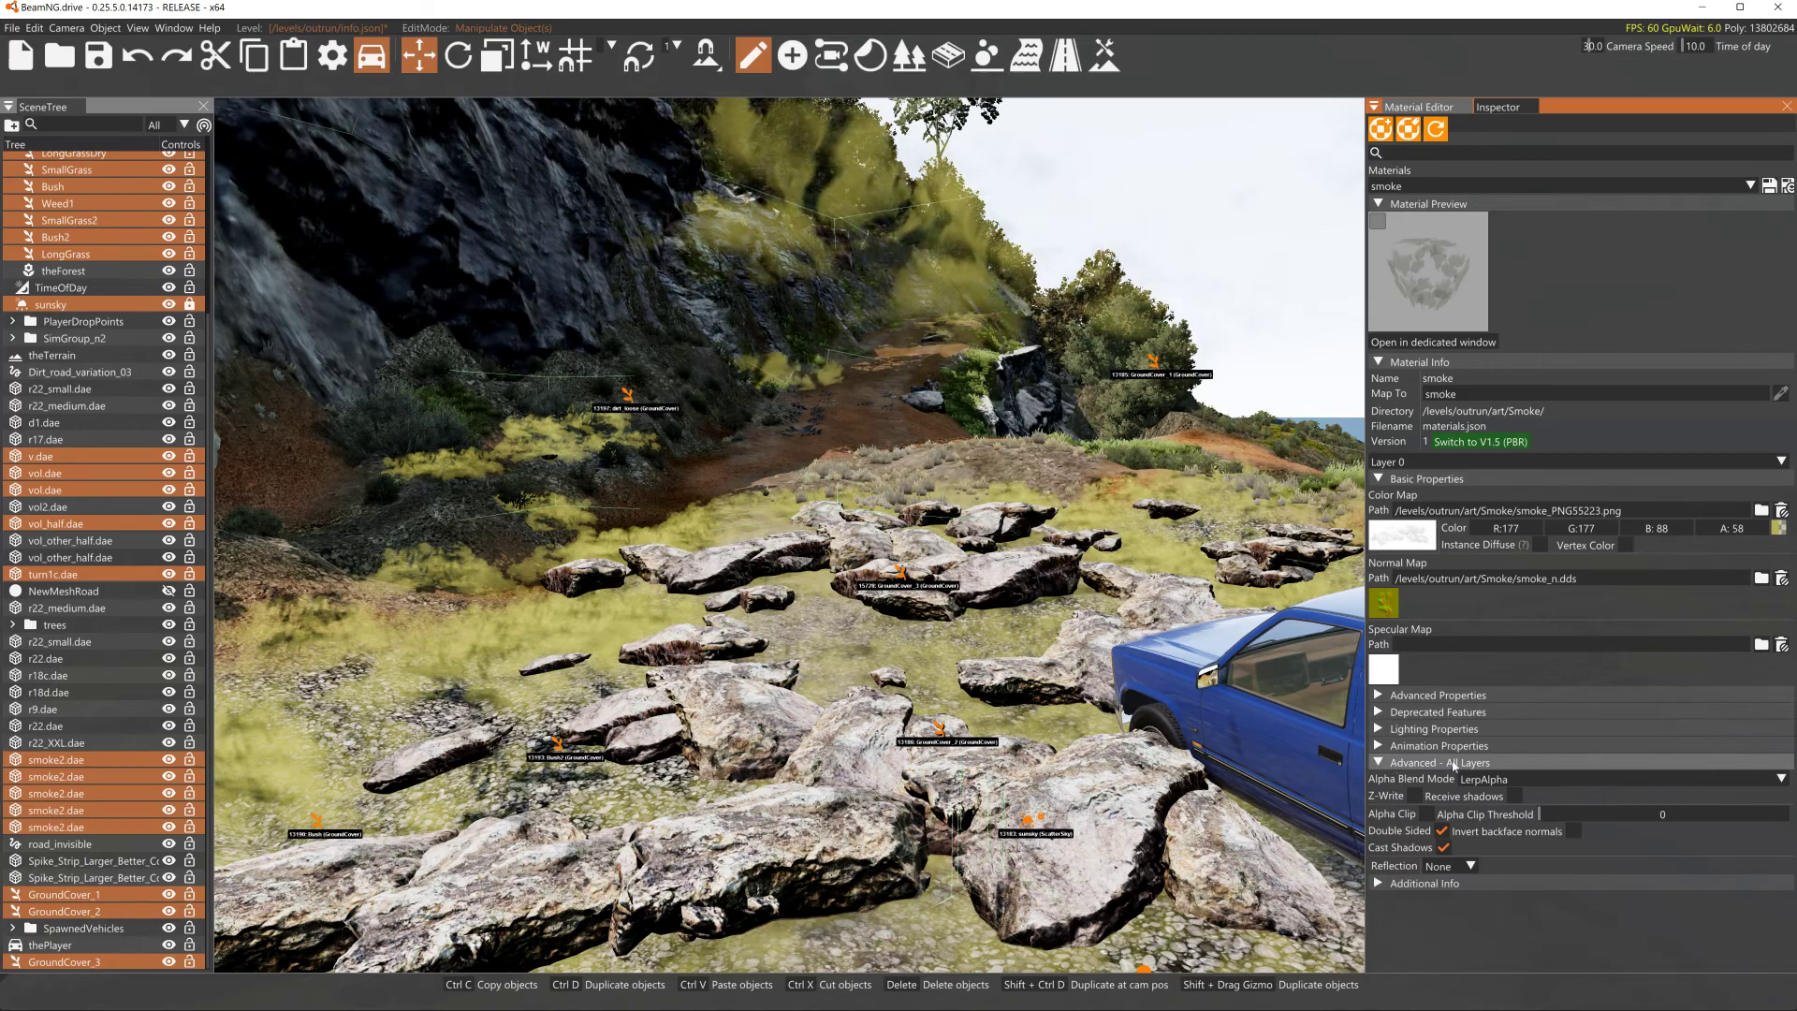
{"action": "left_click", "coordinate": [1558, 780]}
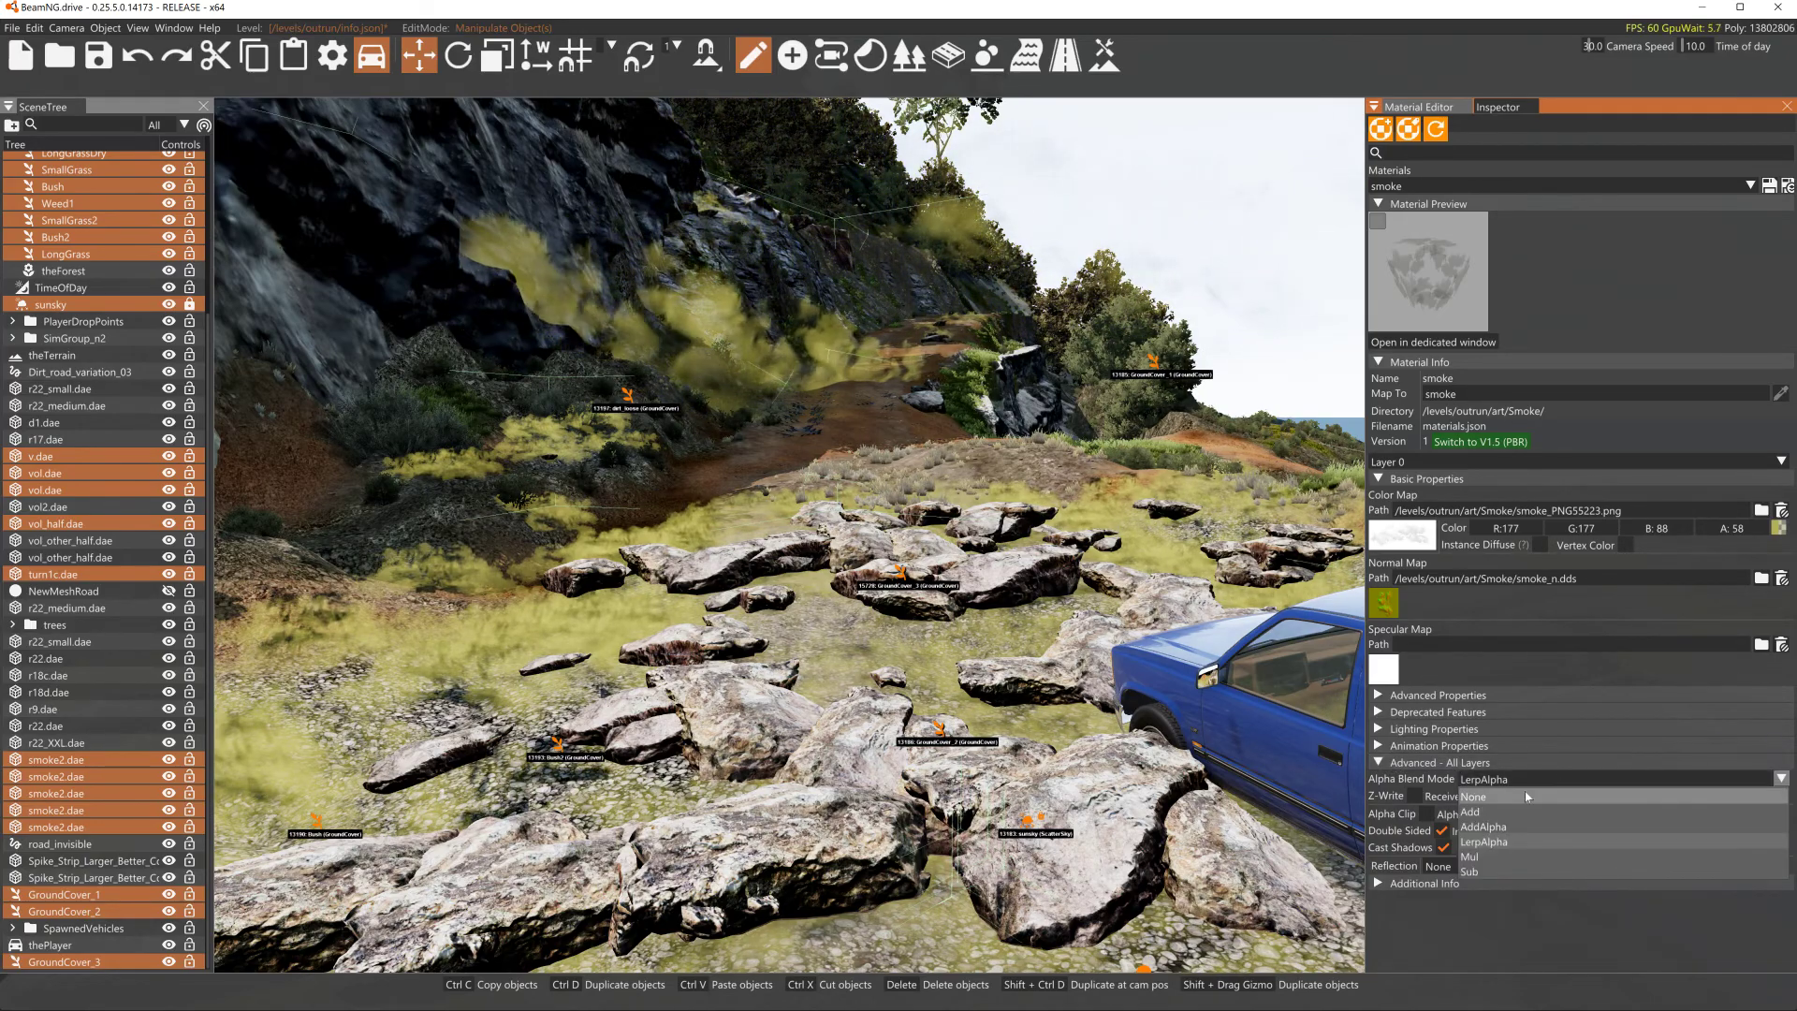
{"action": "left_click", "coordinate": [1525, 795]}
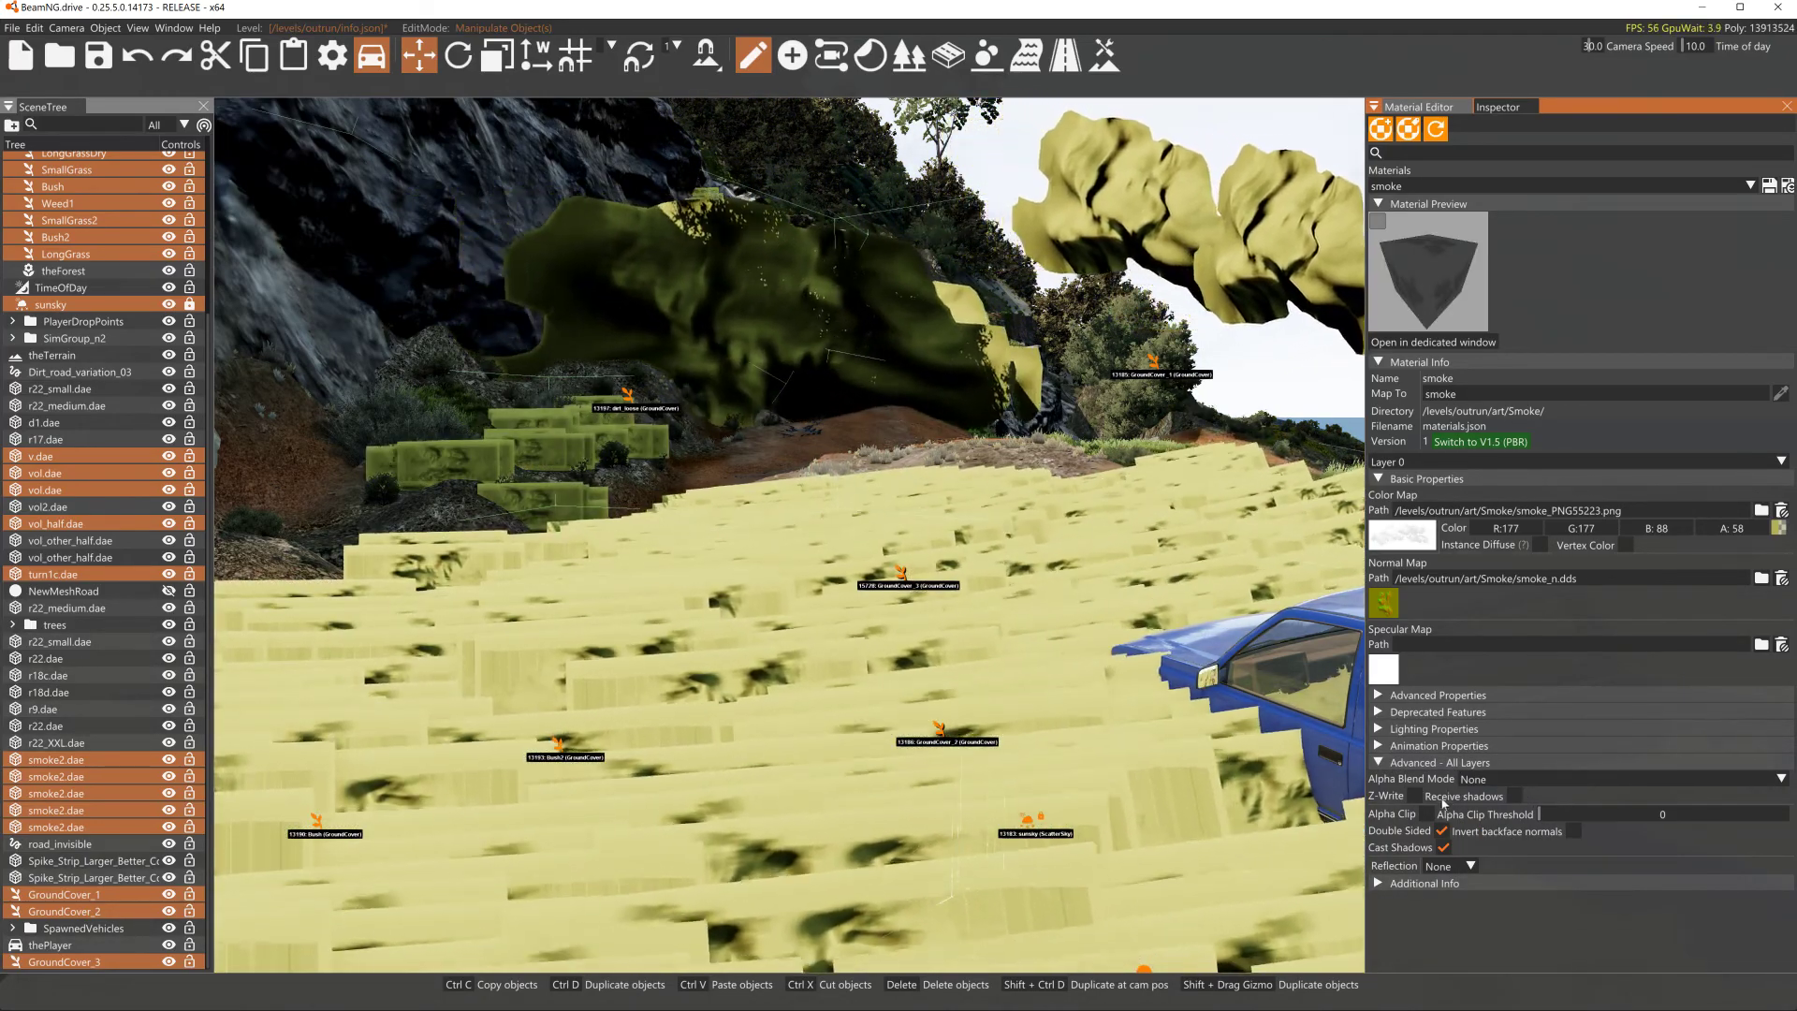
- Enable Alpha Clip on the smoke material and set the Alpha Clip Threshold to 57
{"action": "left_click", "coordinate": [1426, 814]}
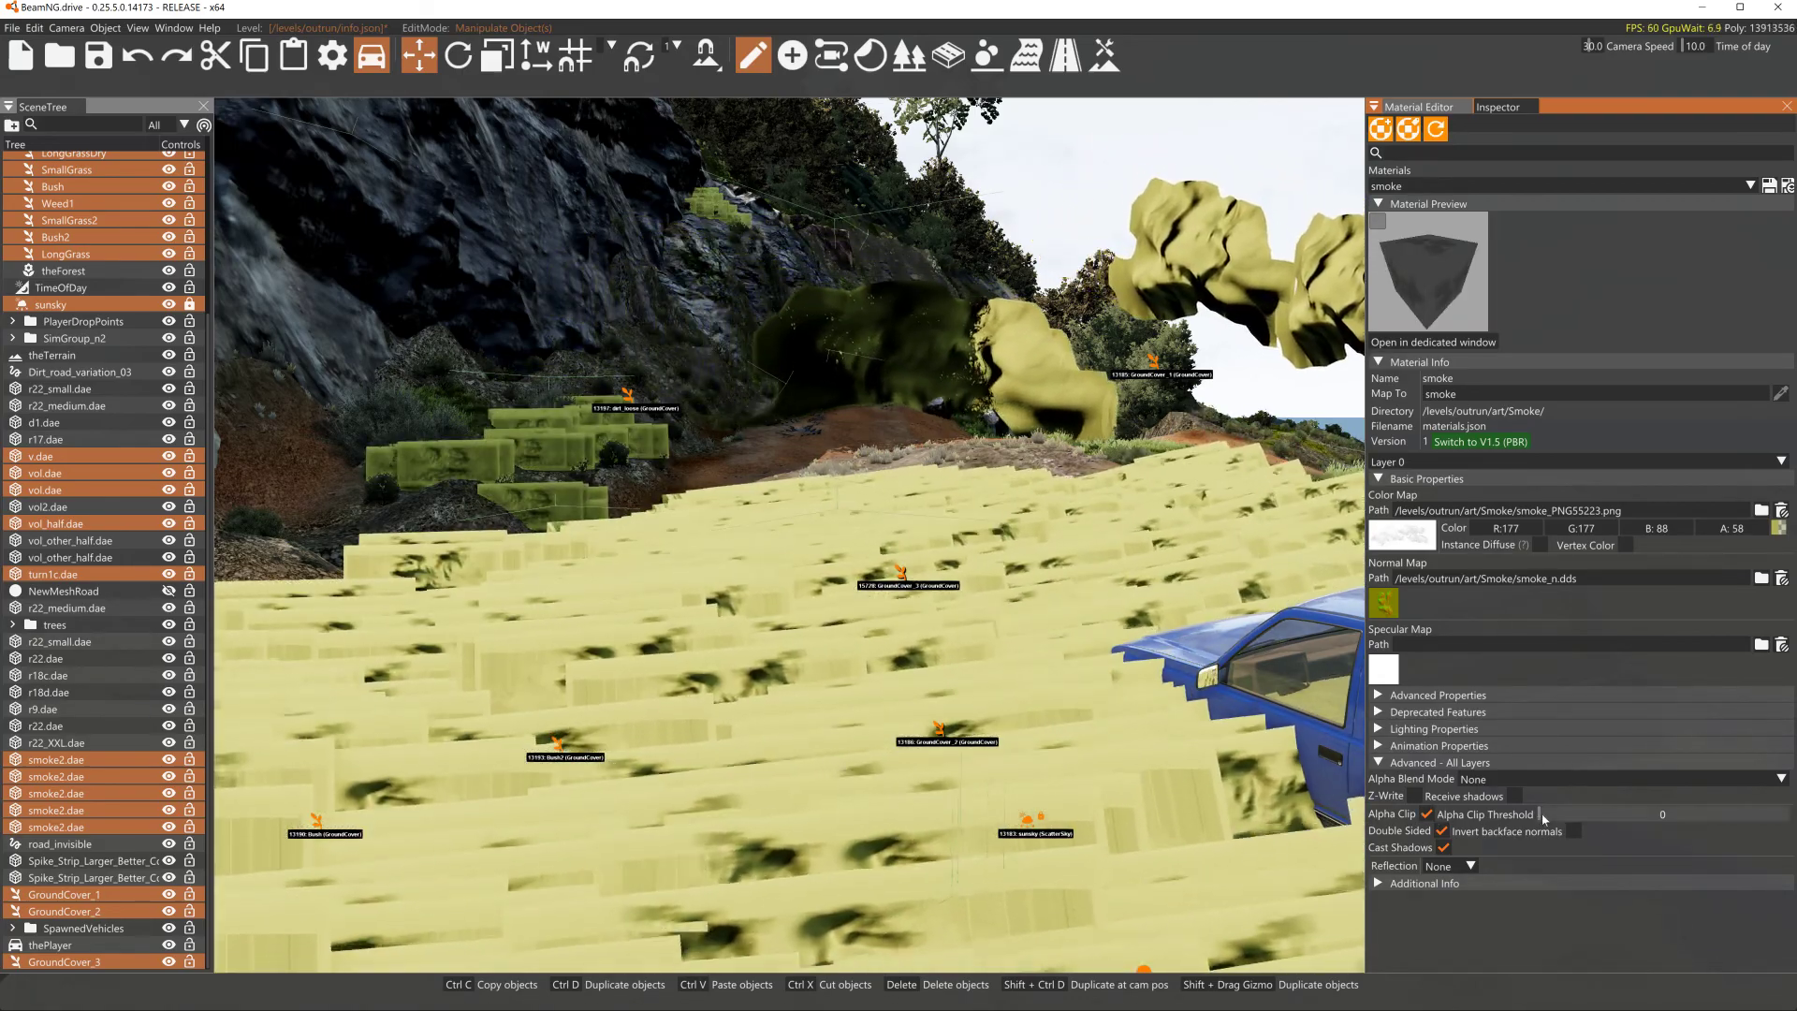
{"action": "left_click", "coordinate": [1610, 814]}
{"action": "left_click_drag", "start_coordinate": [1598, 816], "coordinate": [1597, 820]}
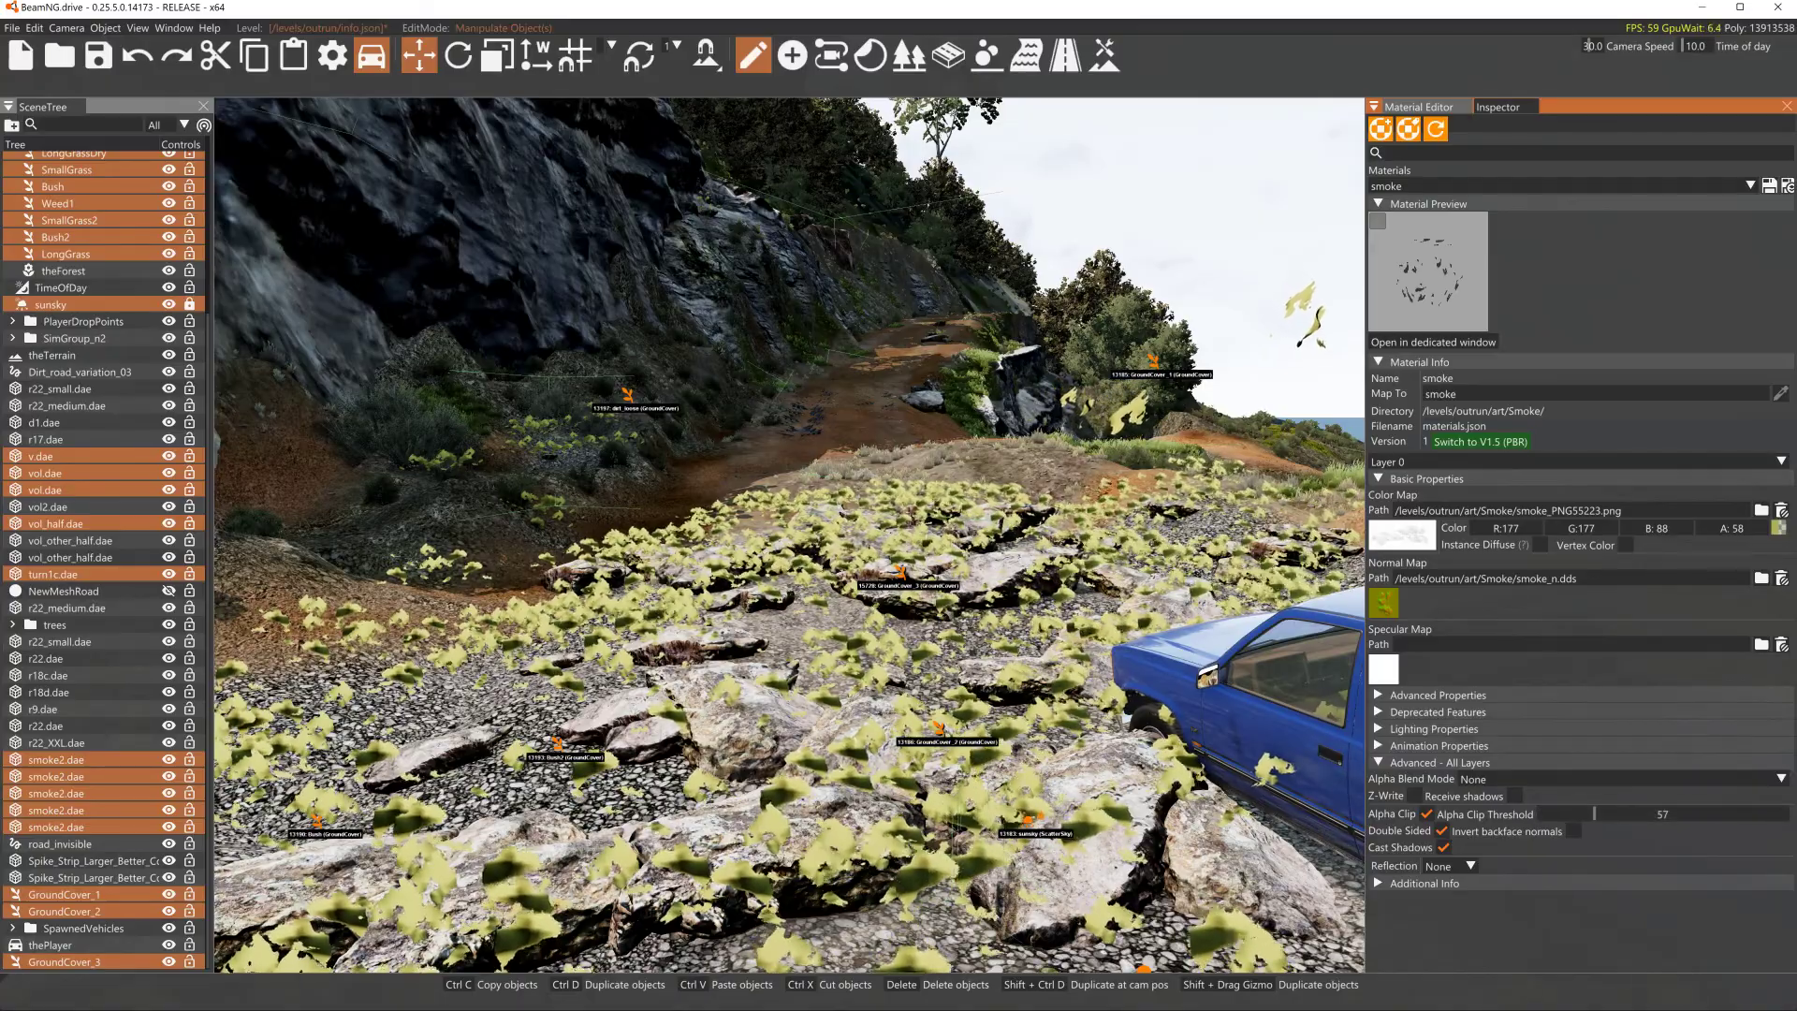
- Change the smoke material's color map color to dark grey R:77 G:77 B:77
{"action": "left_click", "coordinate": [1777, 530]}
{"action": "left_click_drag", "start_coordinate": [1597, 622], "coordinate": [1472, 647]}
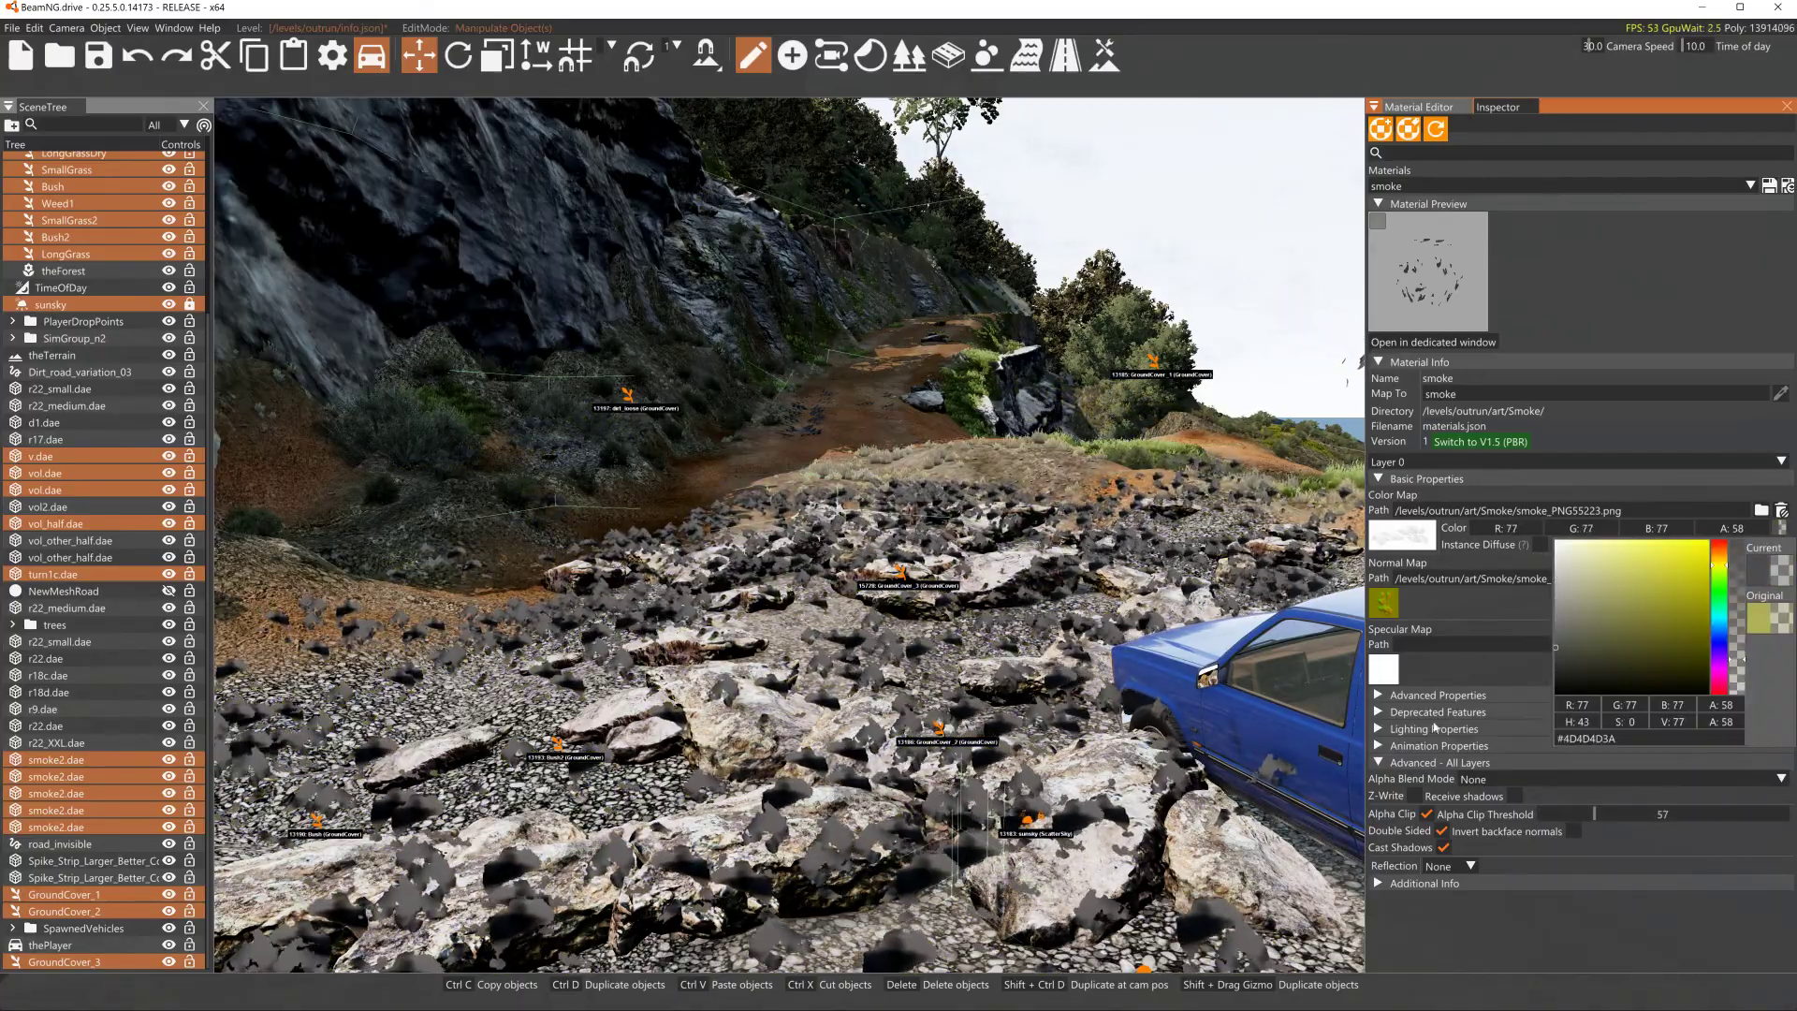
- Set the smoke material's Alpha Blend Mode to Add, then back to LerpAlpha
{"action": "left_click", "coordinate": [1490, 781]}
{"action": "left_click", "coordinate": [1498, 780]}
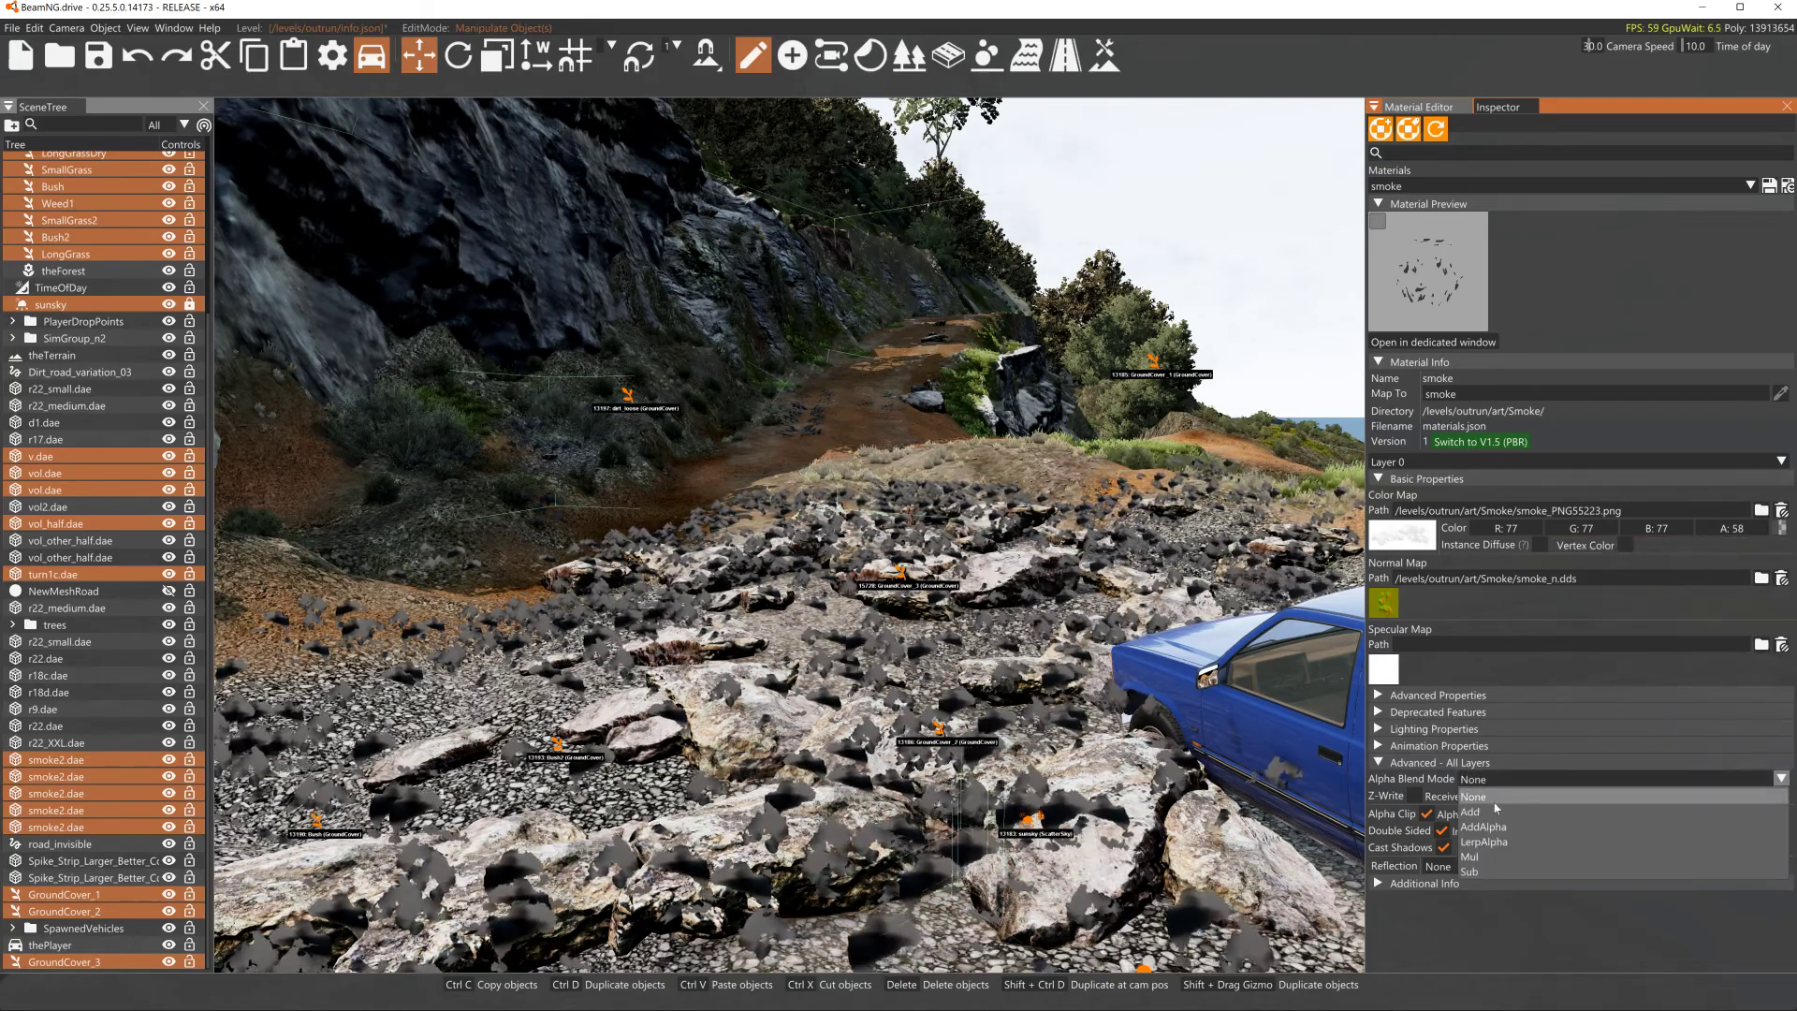
{"action": "left_click", "coordinate": [1482, 813]}
{"action": "left_click", "coordinate": [1517, 781]}
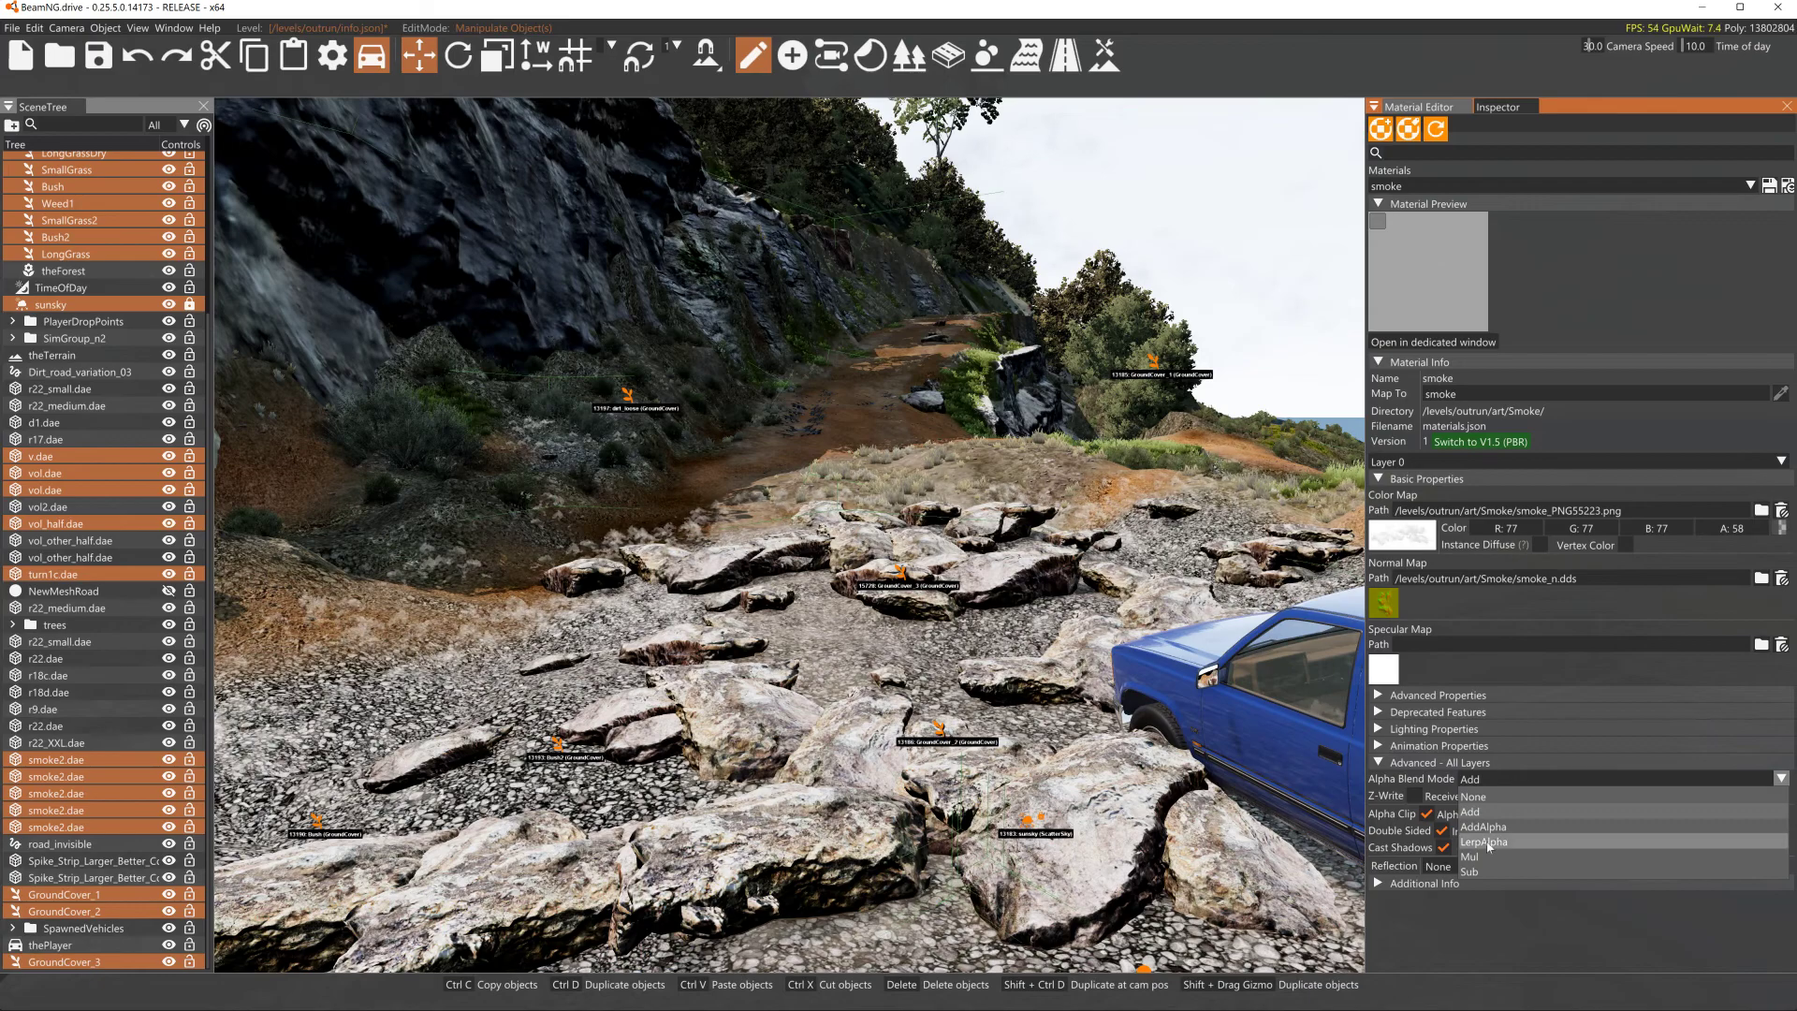
{"action": "left_click", "coordinate": [1499, 841]}
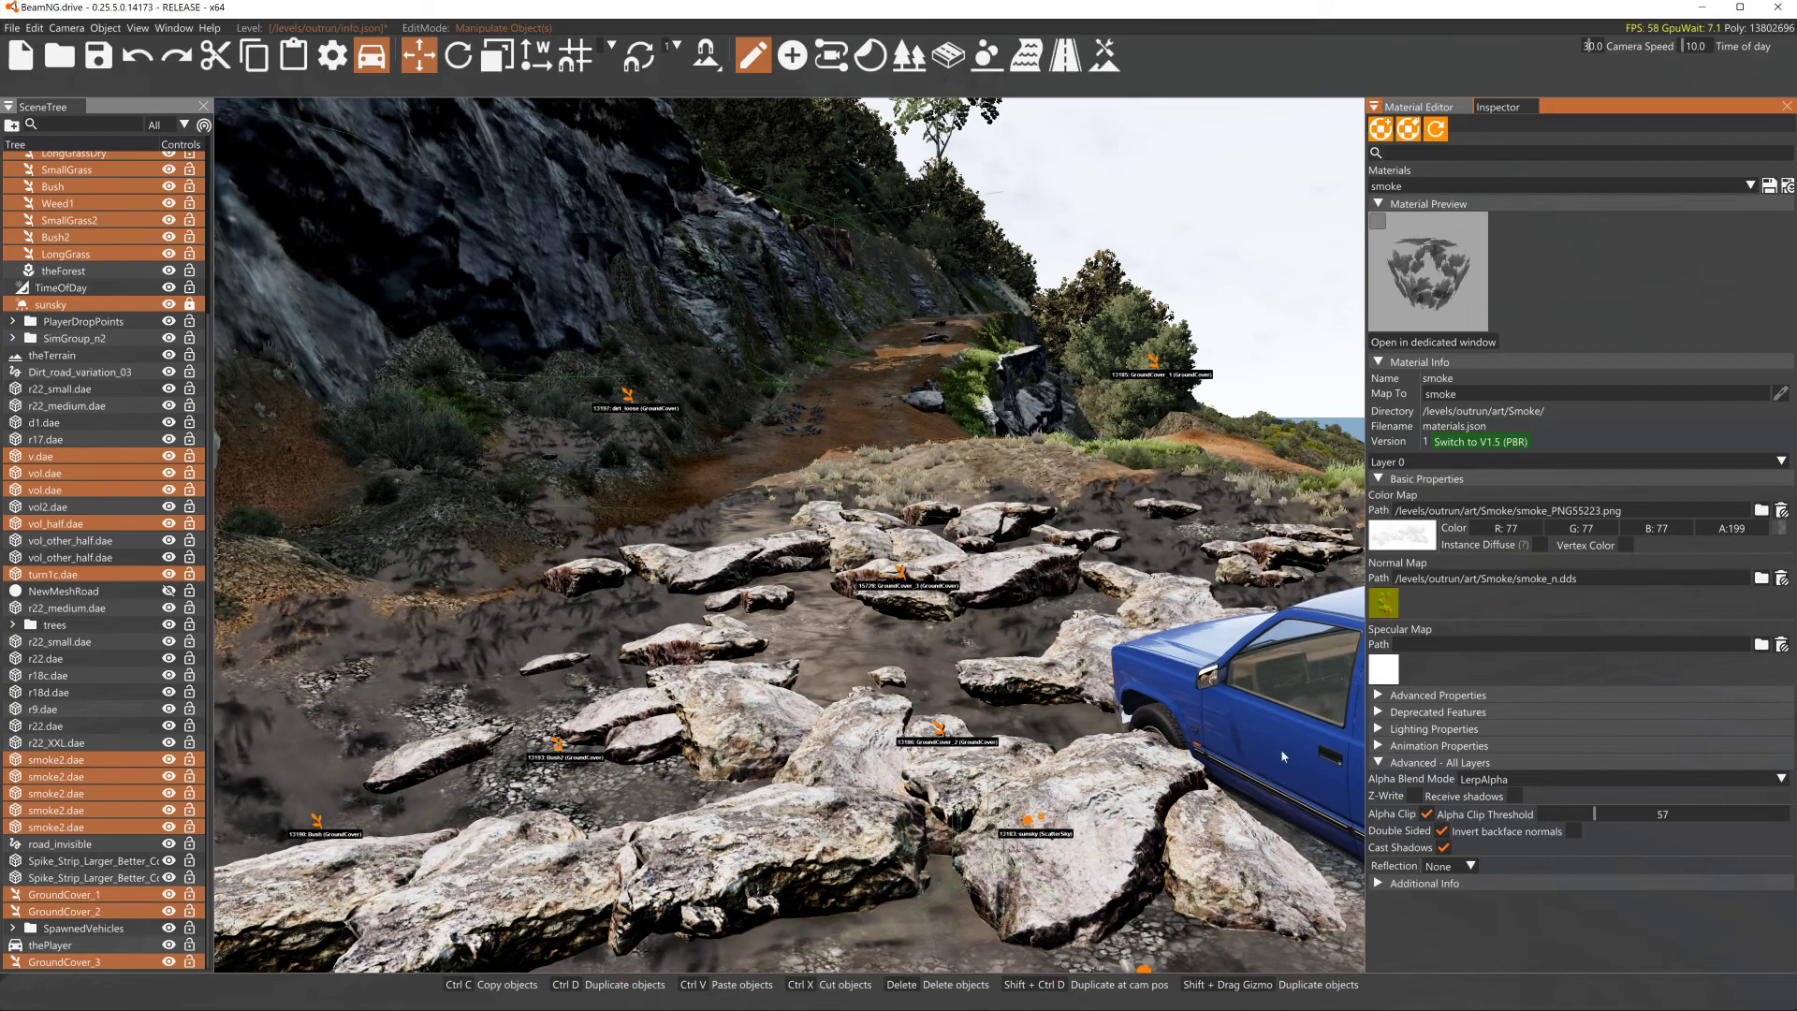
- Enable Receive shadows and turn off Alpha Clip on the smoke material
{"action": "left_click", "coordinate": [1520, 798]}
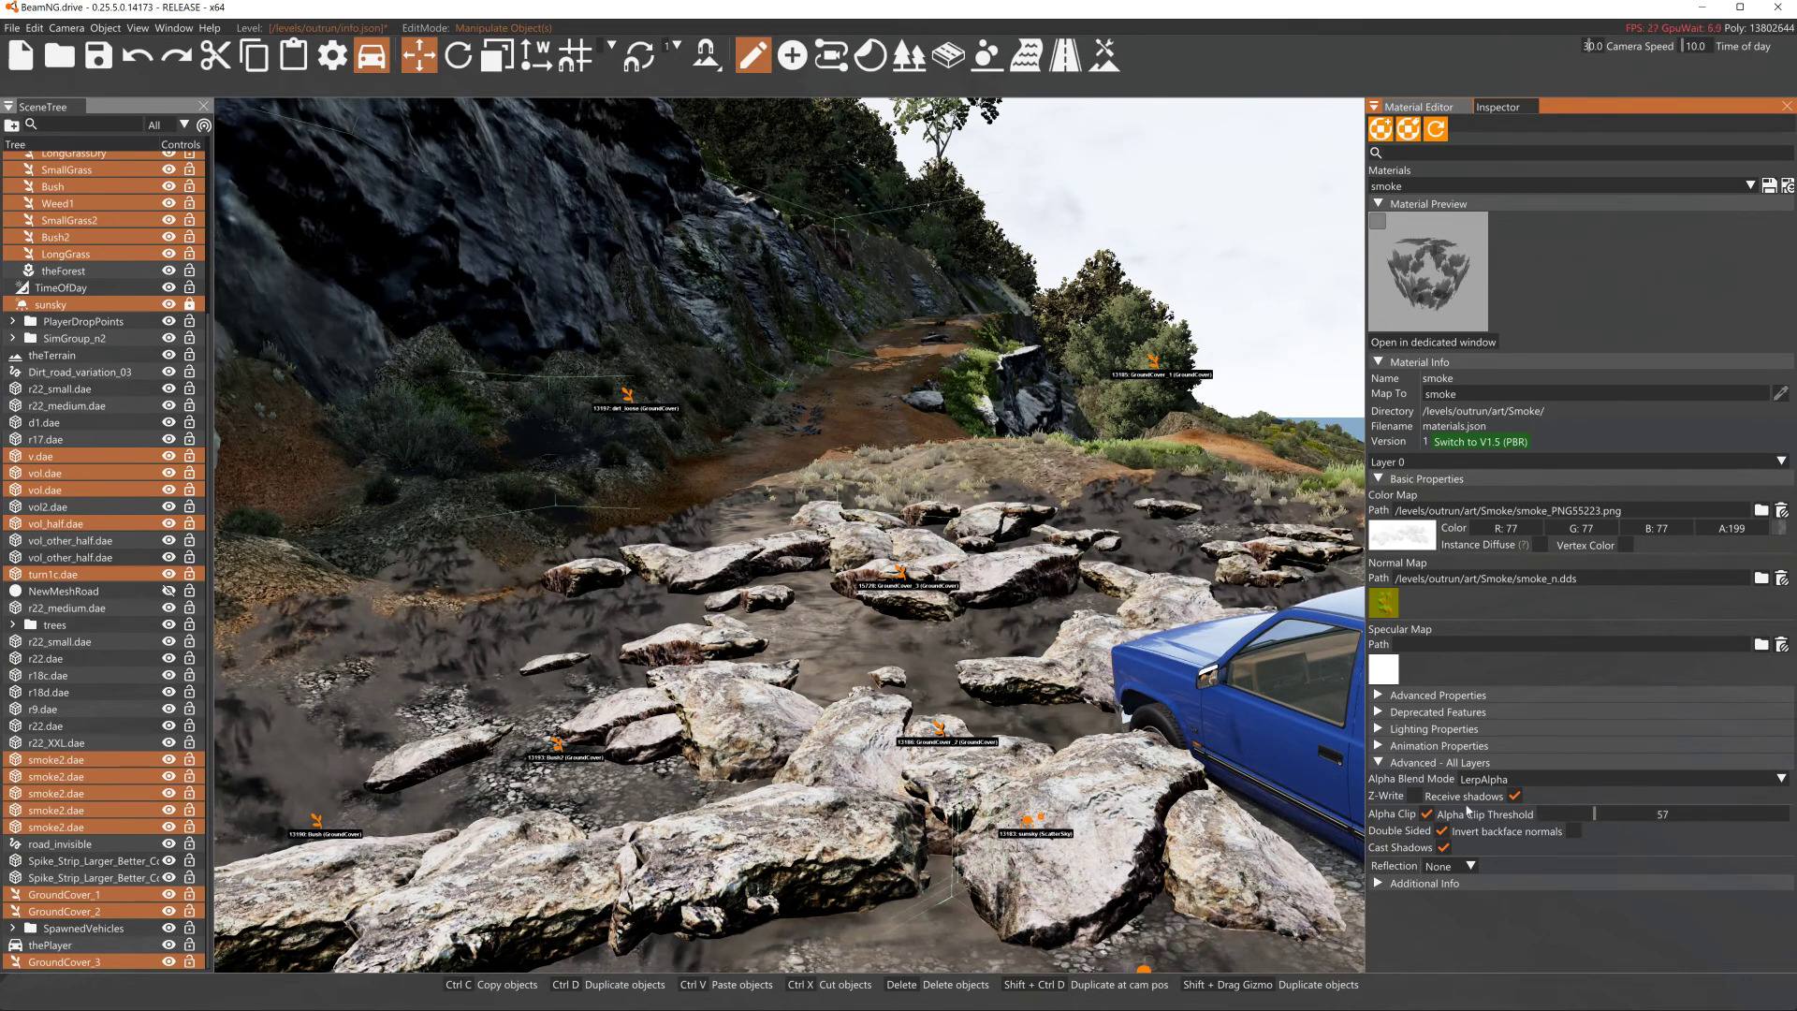
{"action": "left_click", "coordinate": [1427, 814]}
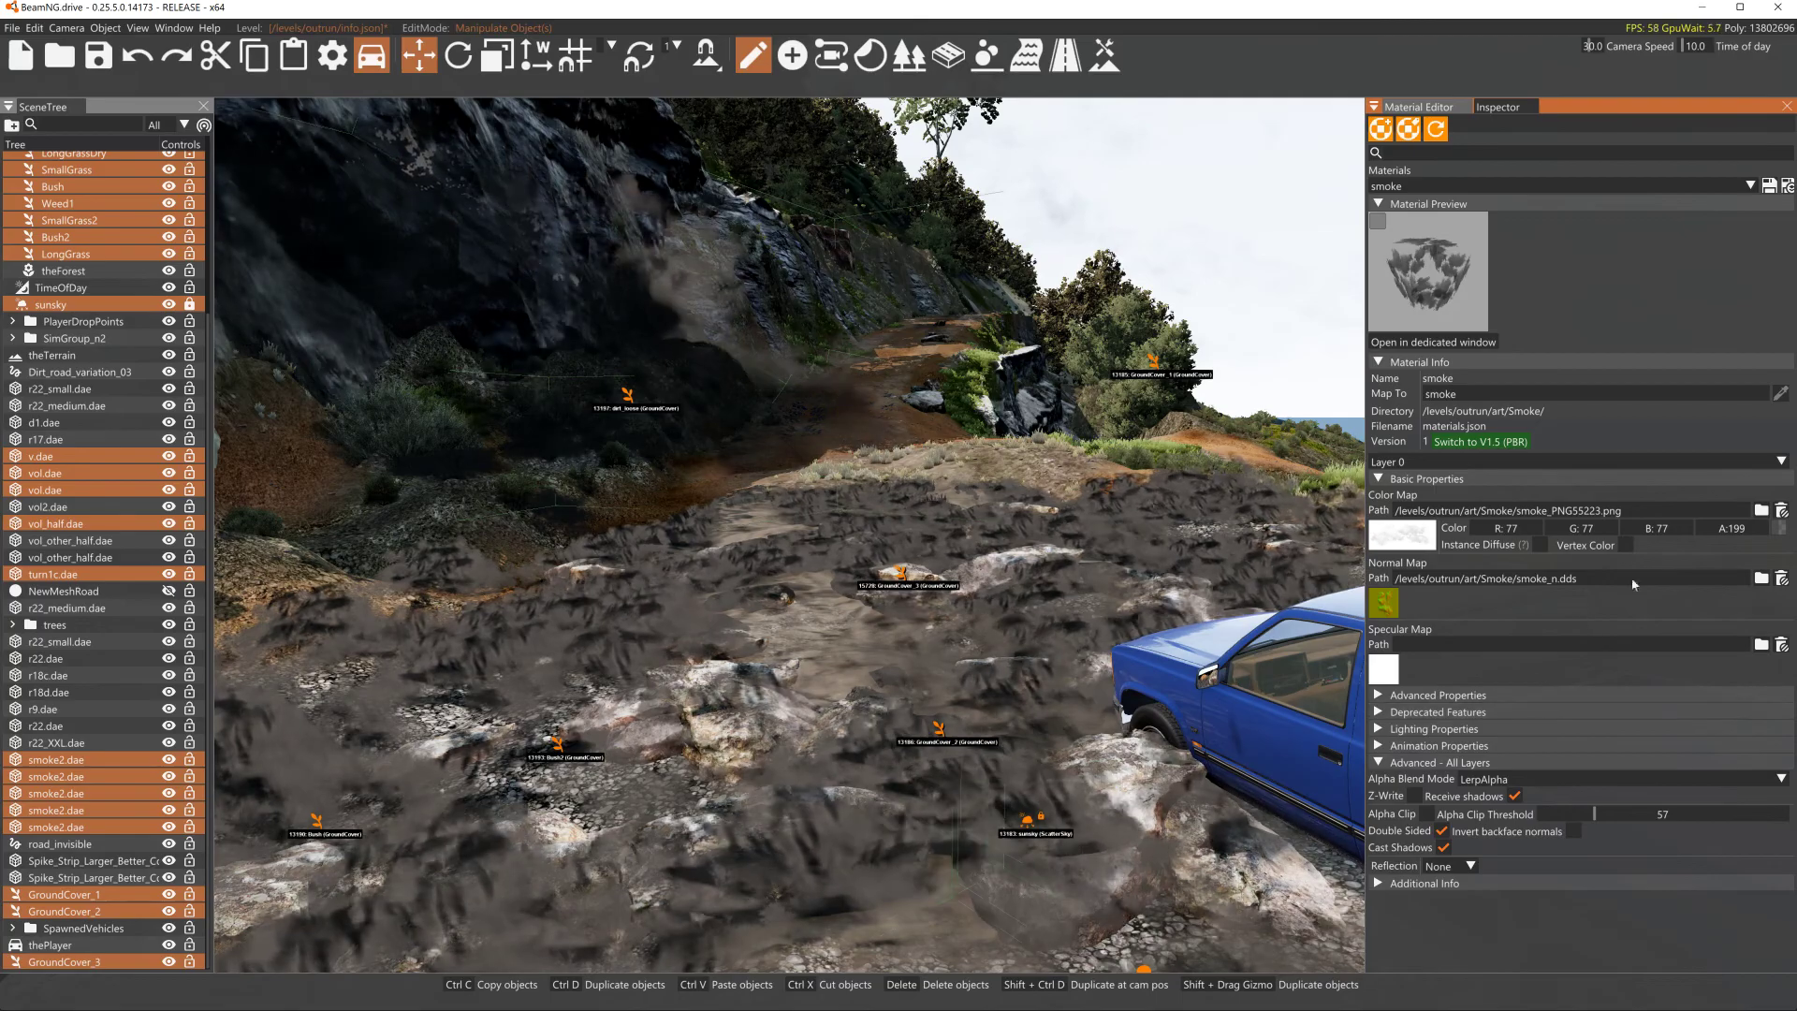
- Raise the smoke material's color map alpha to 263
{"action": "mouse_move", "coordinate": [1712, 529]}
{"action": "left_mouse_down"}
{"action": "mouse_move", "coordinate": [1772, 531]}
{"action": "mouse_move", "coordinate": [1703, 544]}
{"action": "mouse_move", "coordinate": [1739, 537]}
{"action": "left_mouse_up"}
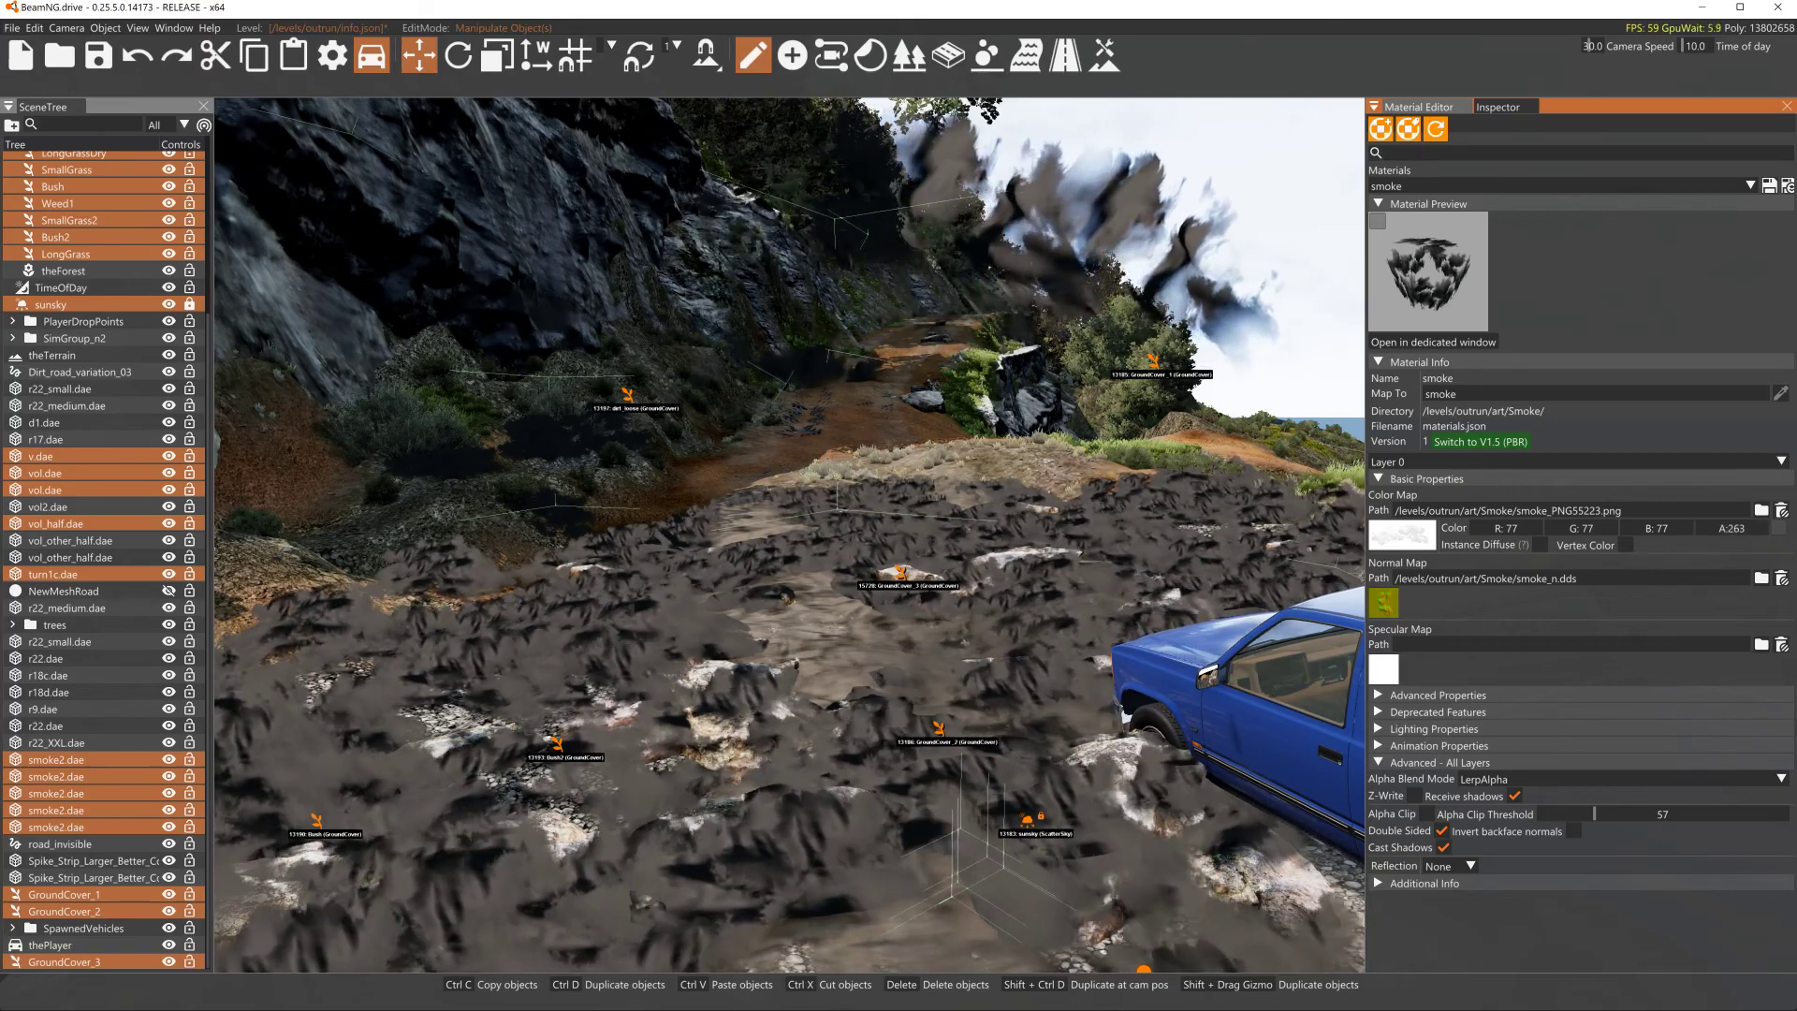
{"action": "key", "text": "s"}
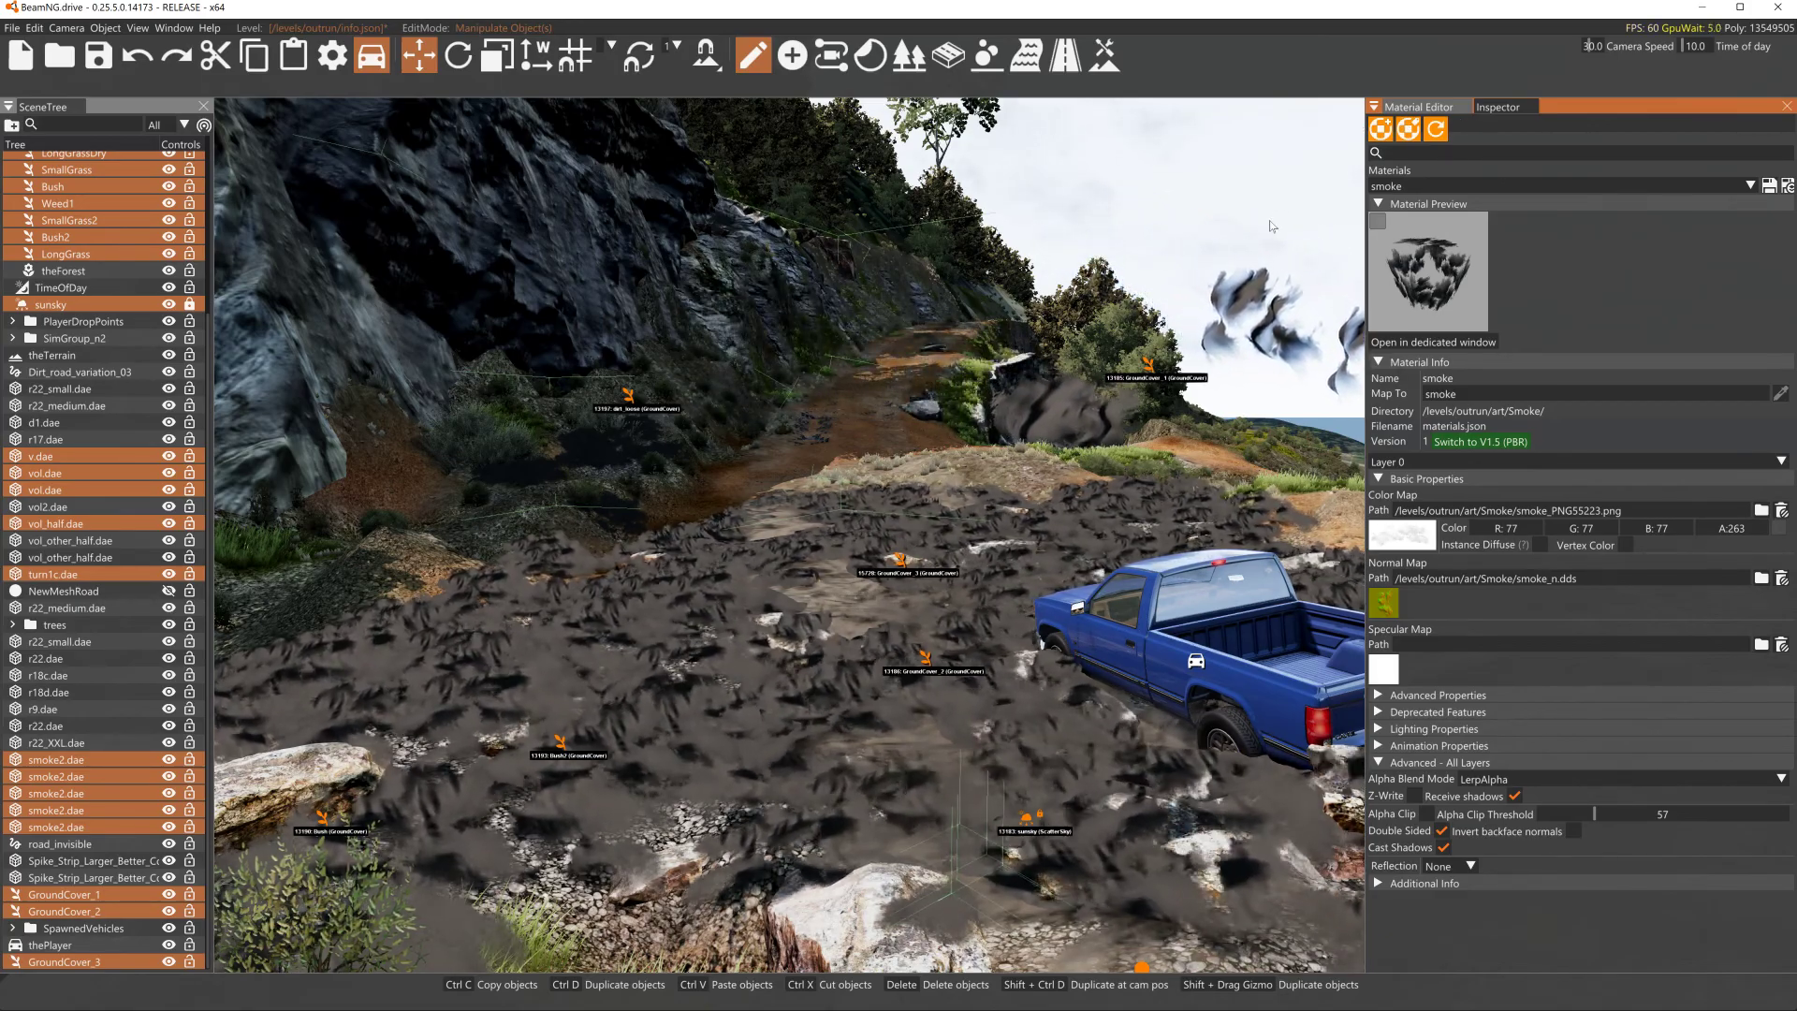
- Switch back to the Inspector and reselect GroundCover_3 in the scene tree
{"action": "left_click", "coordinate": [1498, 107]}
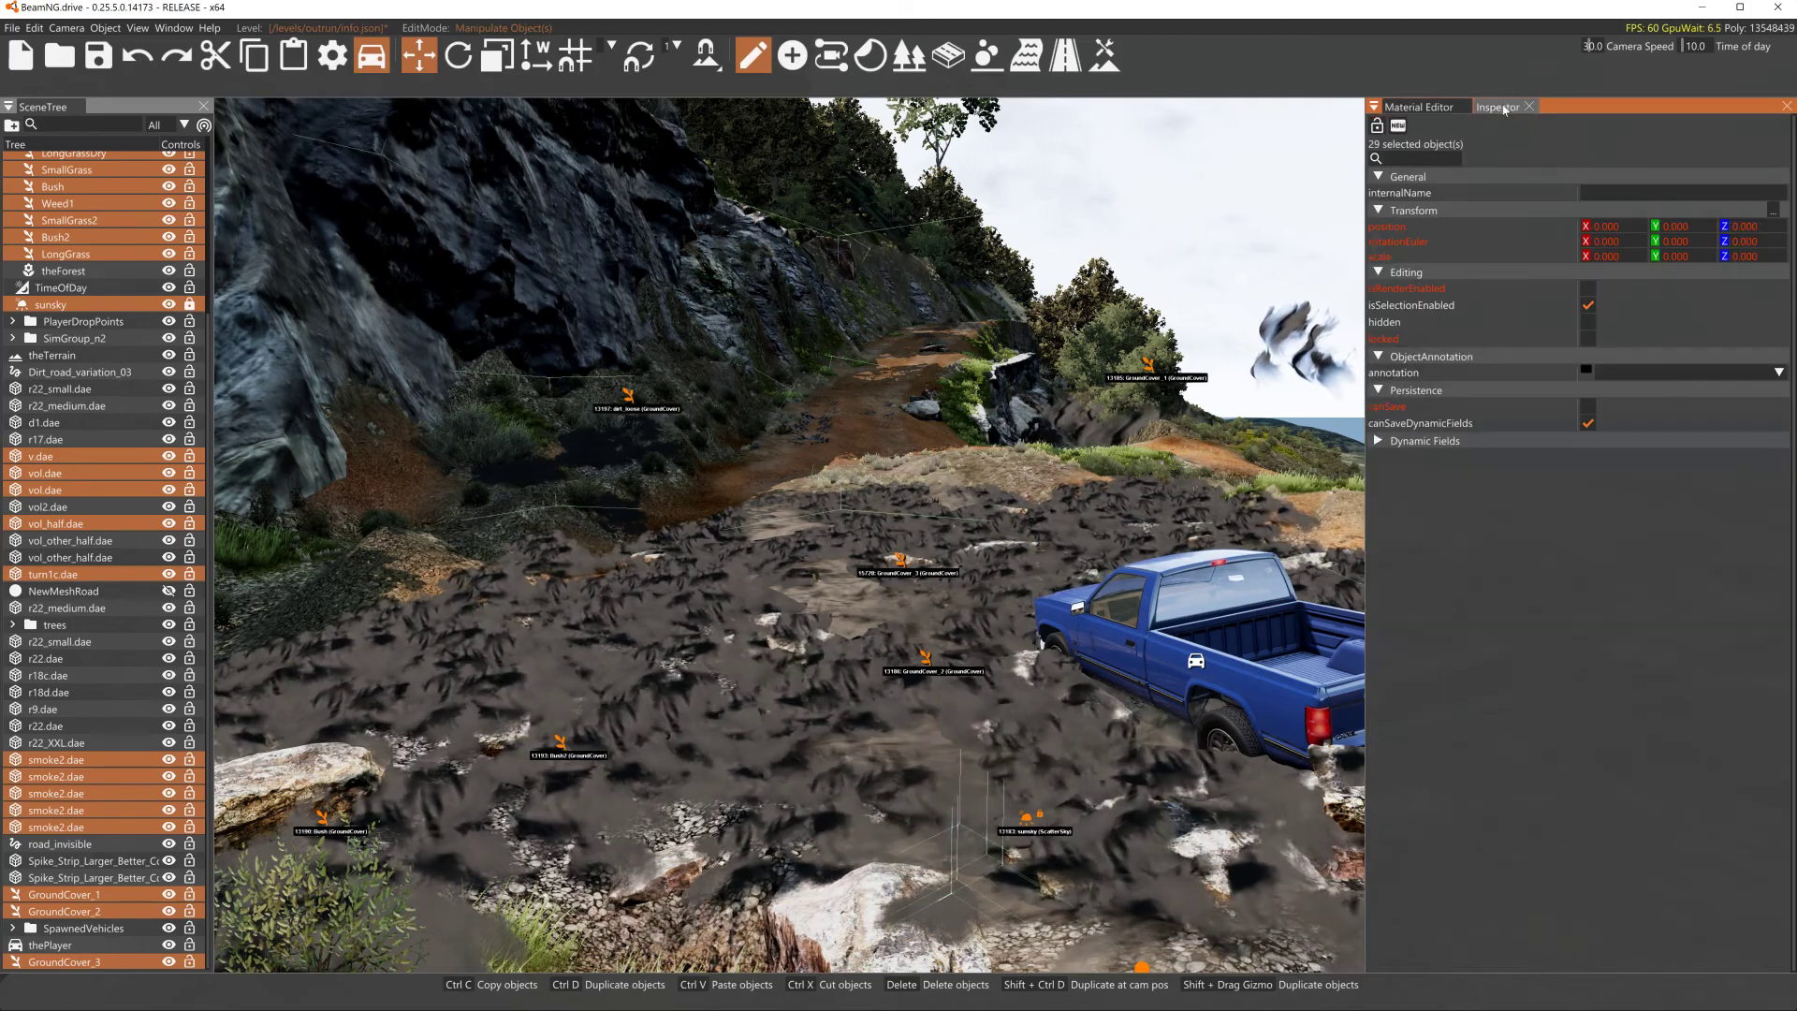
{"action": "left_click", "coordinate": [66, 962]}
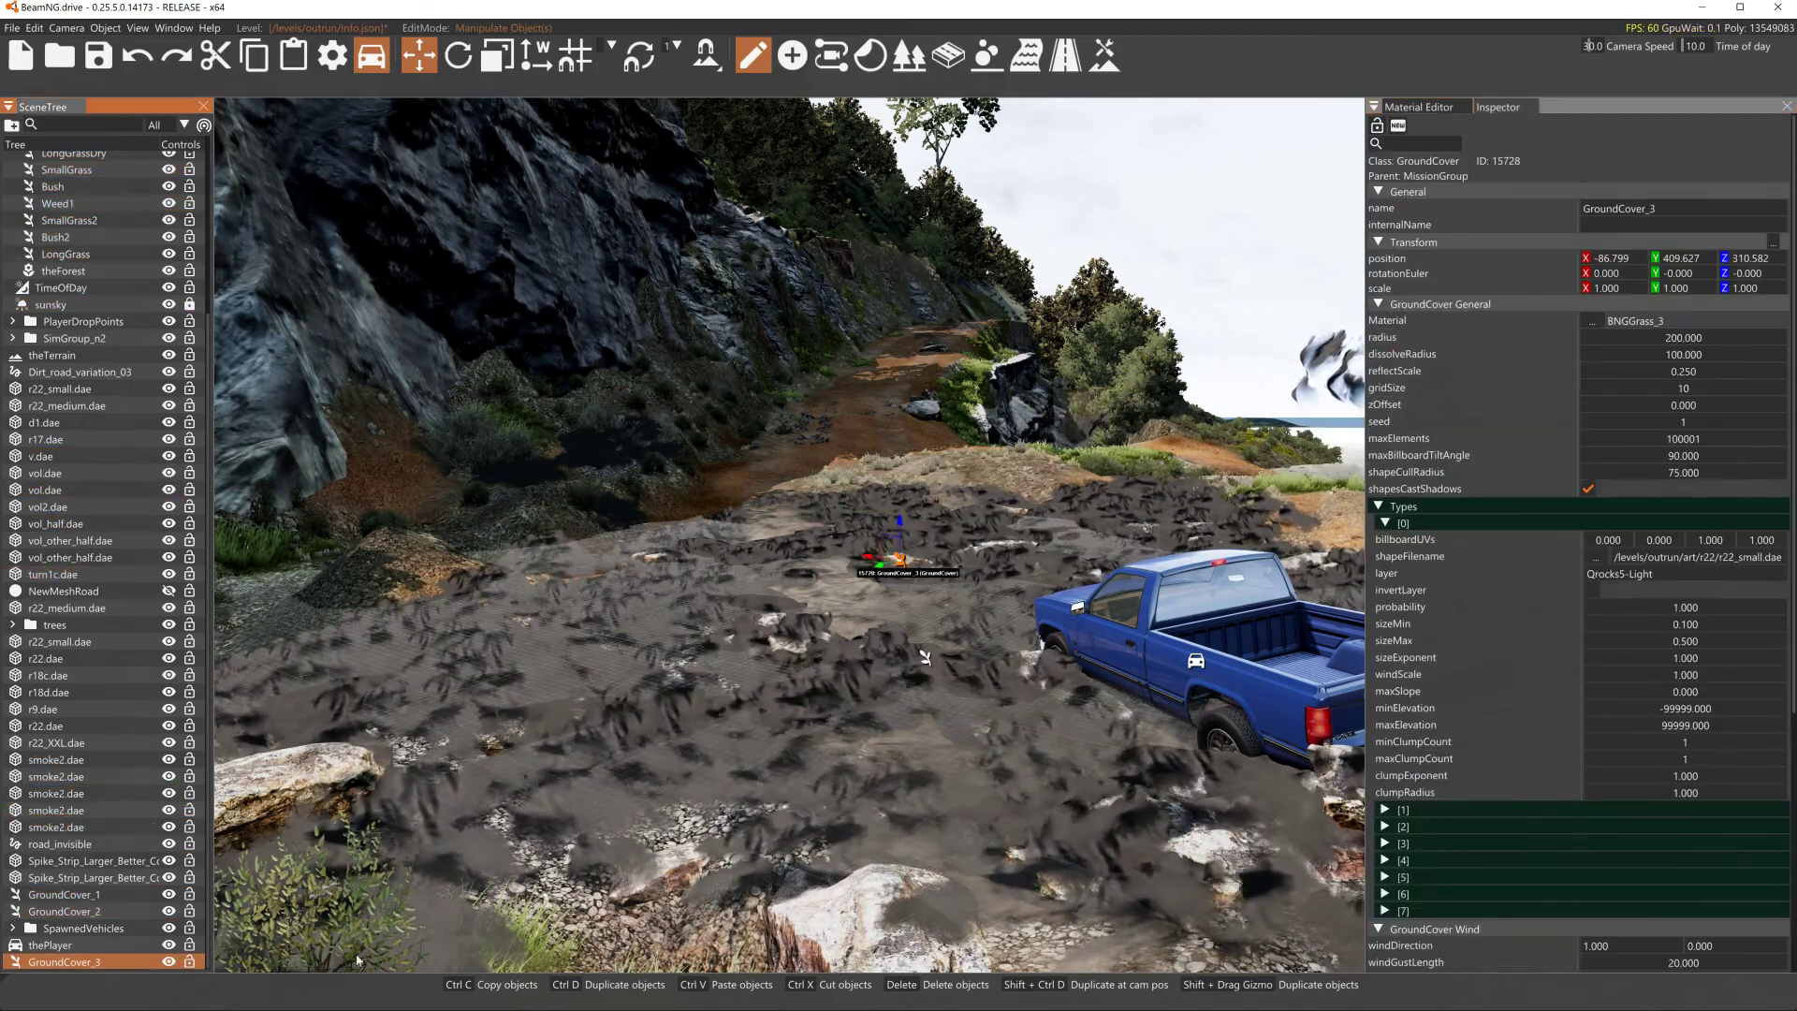
- Adjust GroundCover_3's wind settings: turbulence strength about 28.6, gust frequency about 21.7 and gust strength about 19.9
{"action": "scroll", "coordinate": [1579, 840], "scroll_direction": "down", "scroll_amount": 3}
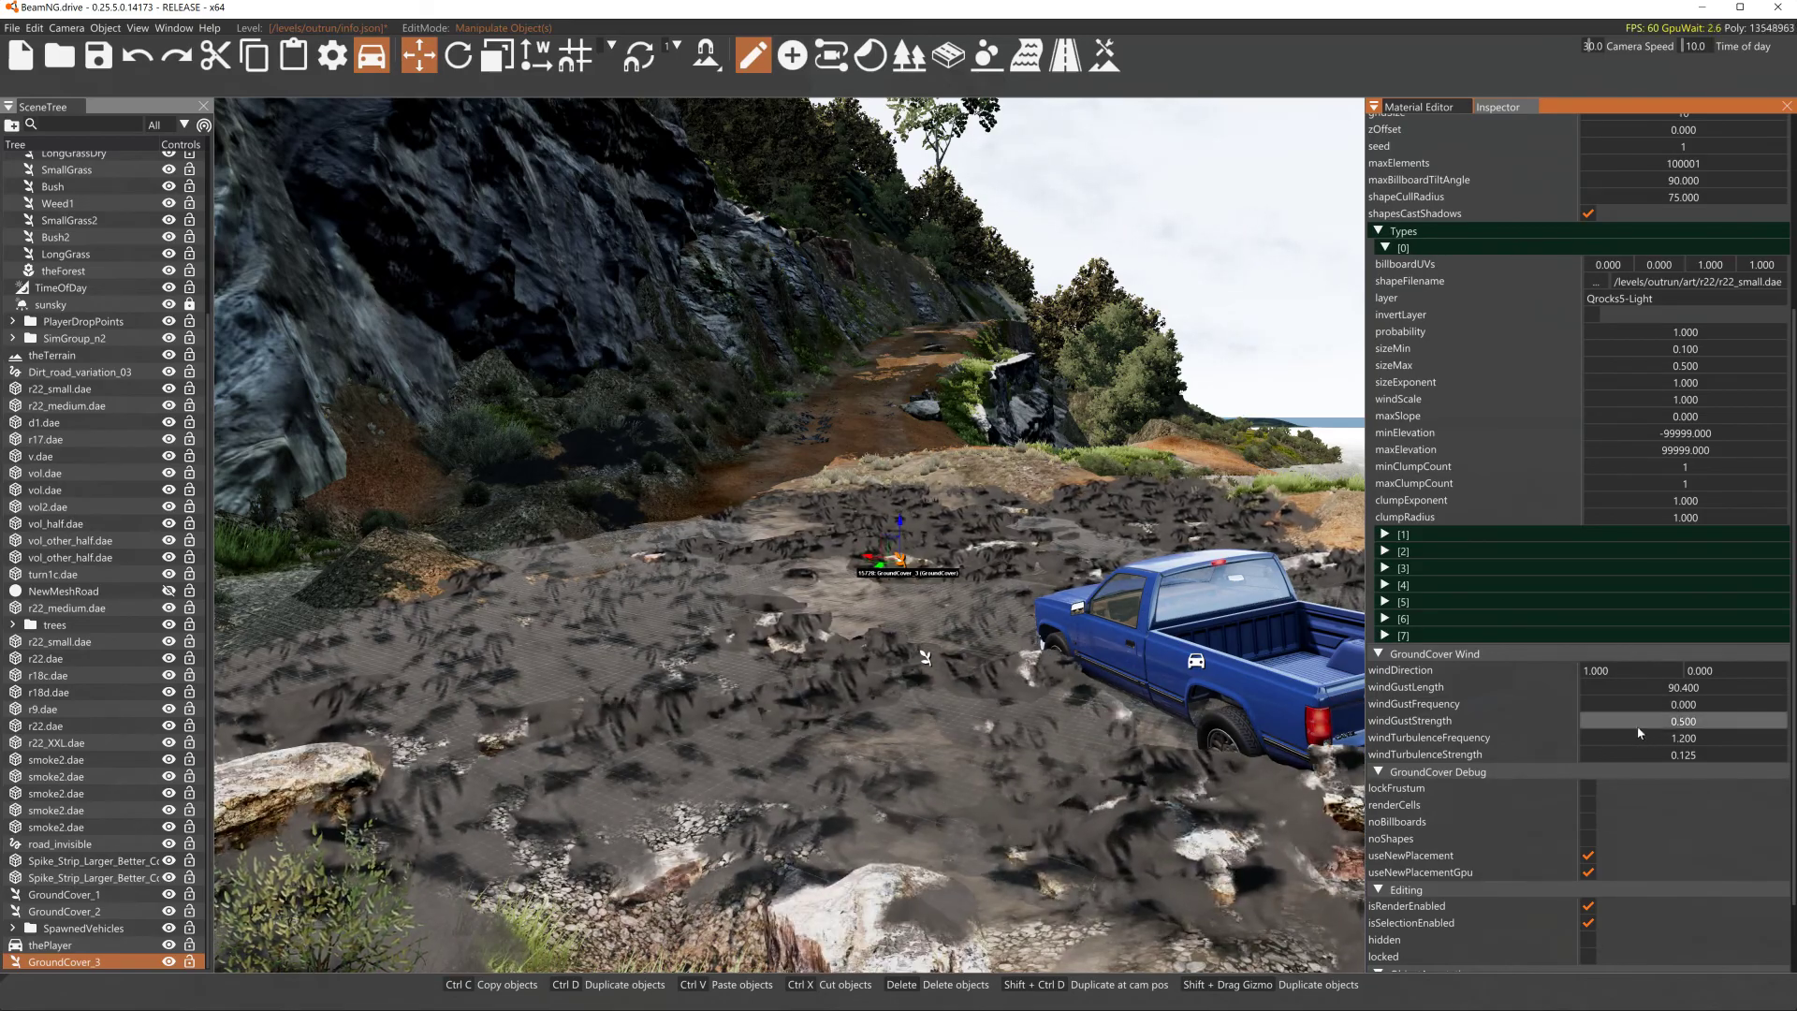
{"action": "left_click_drag", "start_coordinate": [1630, 756], "coordinate": [1764, 756]}
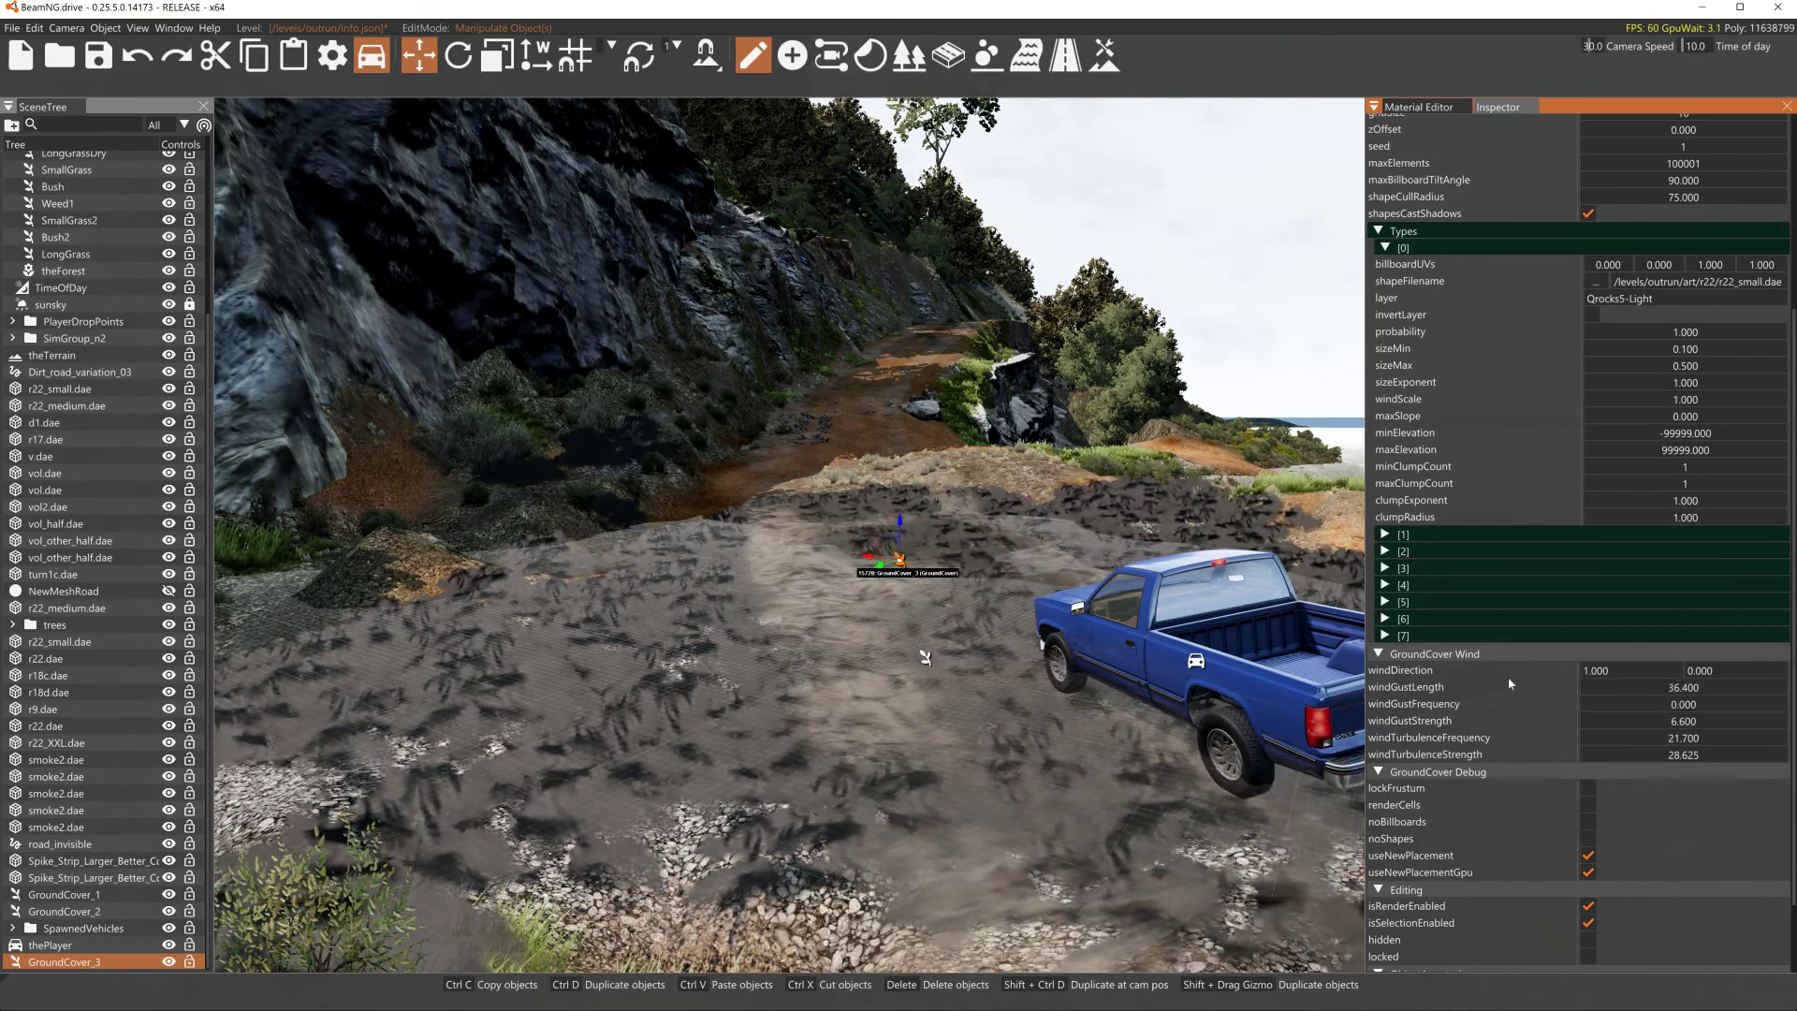
{"action": "left_click_drag", "start_coordinate": [1624, 704], "coordinate": [1716, 705]}
{"action": "left_click_drag", "start_coordinate": [1602, 723], "coordinate": [1664, 722]}
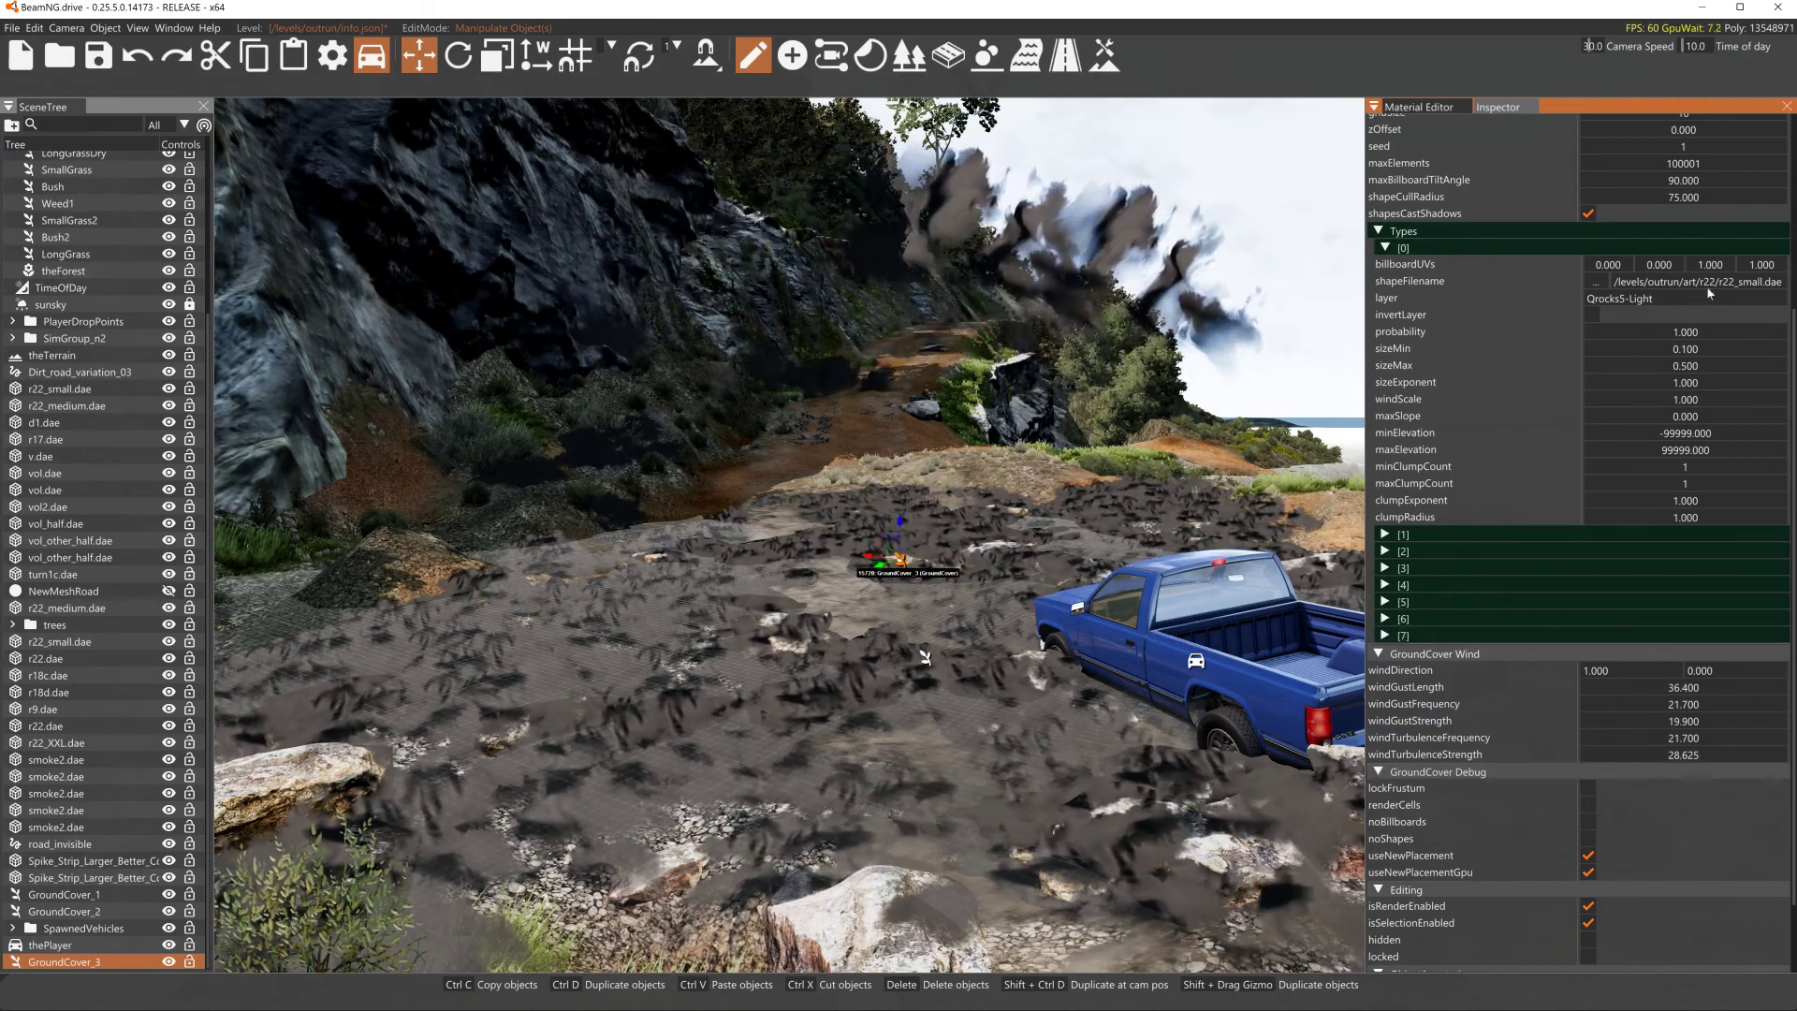
- Select GroundCover_2 and set its wind gust length, frequency and strength to about -3.3, -1.0 and 4.3
{"action": "scroll", "coordinate": [1597, 249], "scroll_direction": "up", "scroll_amount": 4}
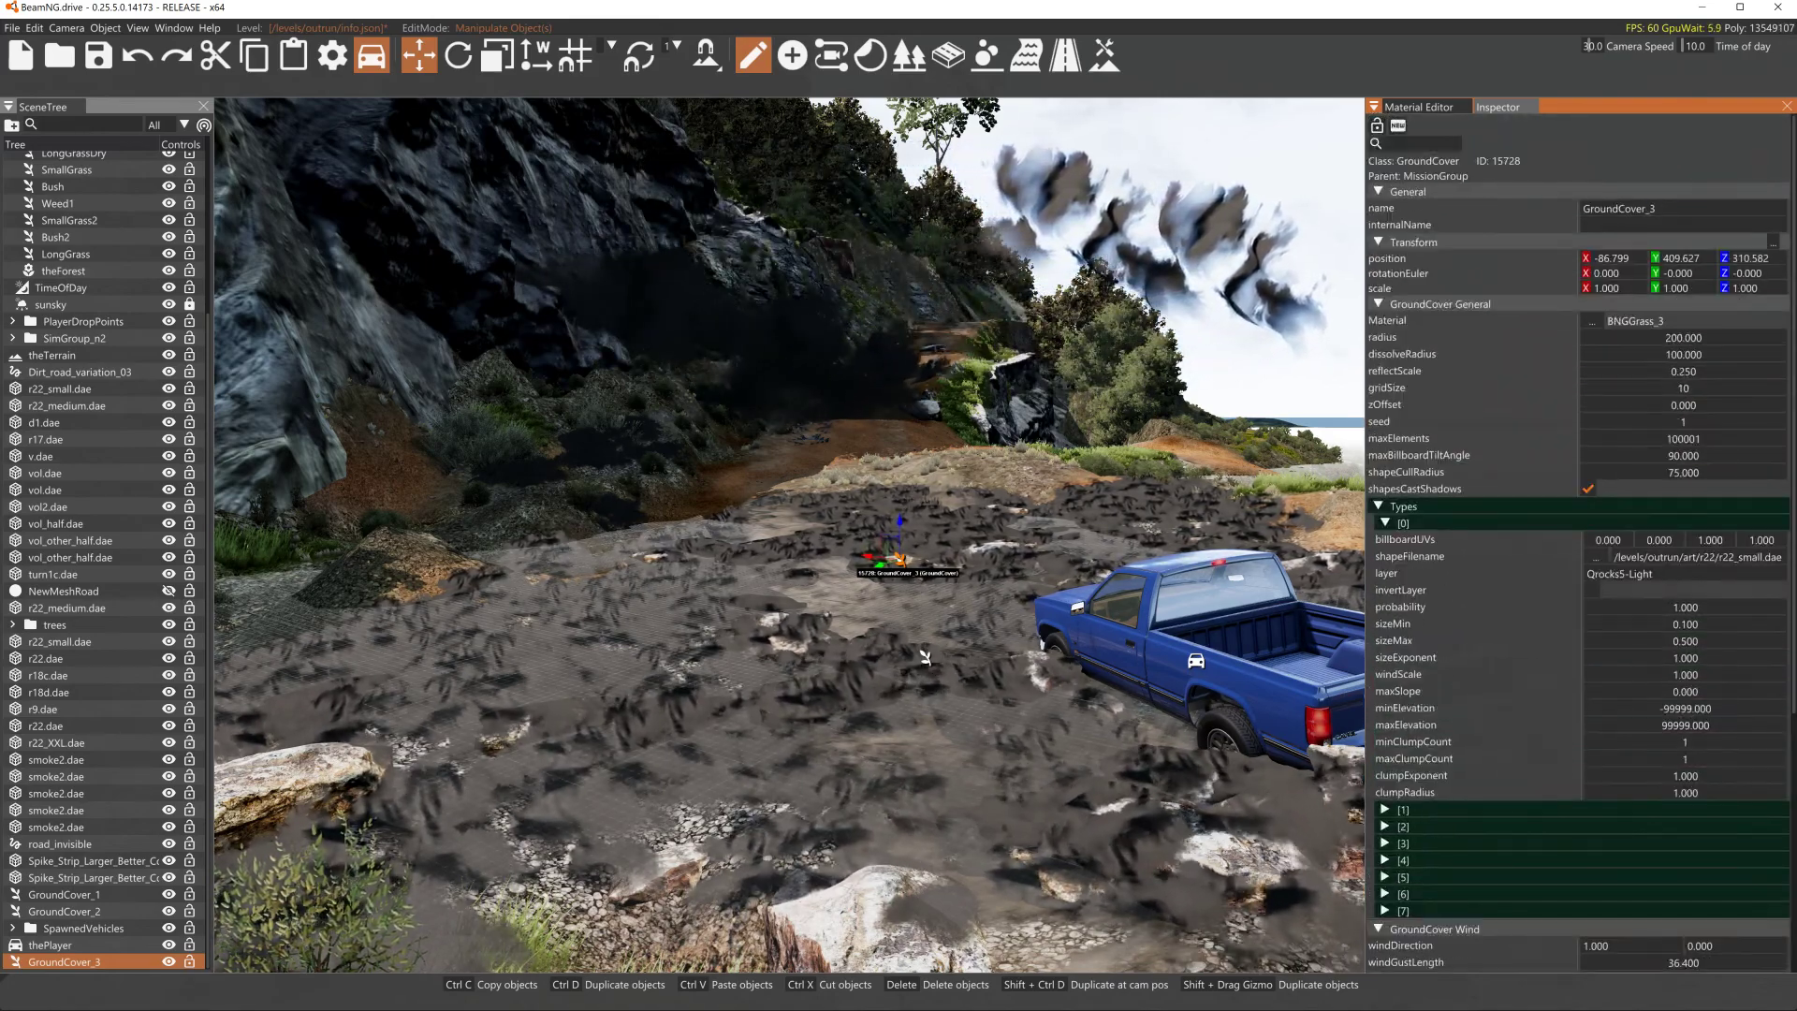
{"action": "left_click", "coordinate": [58, 912]}
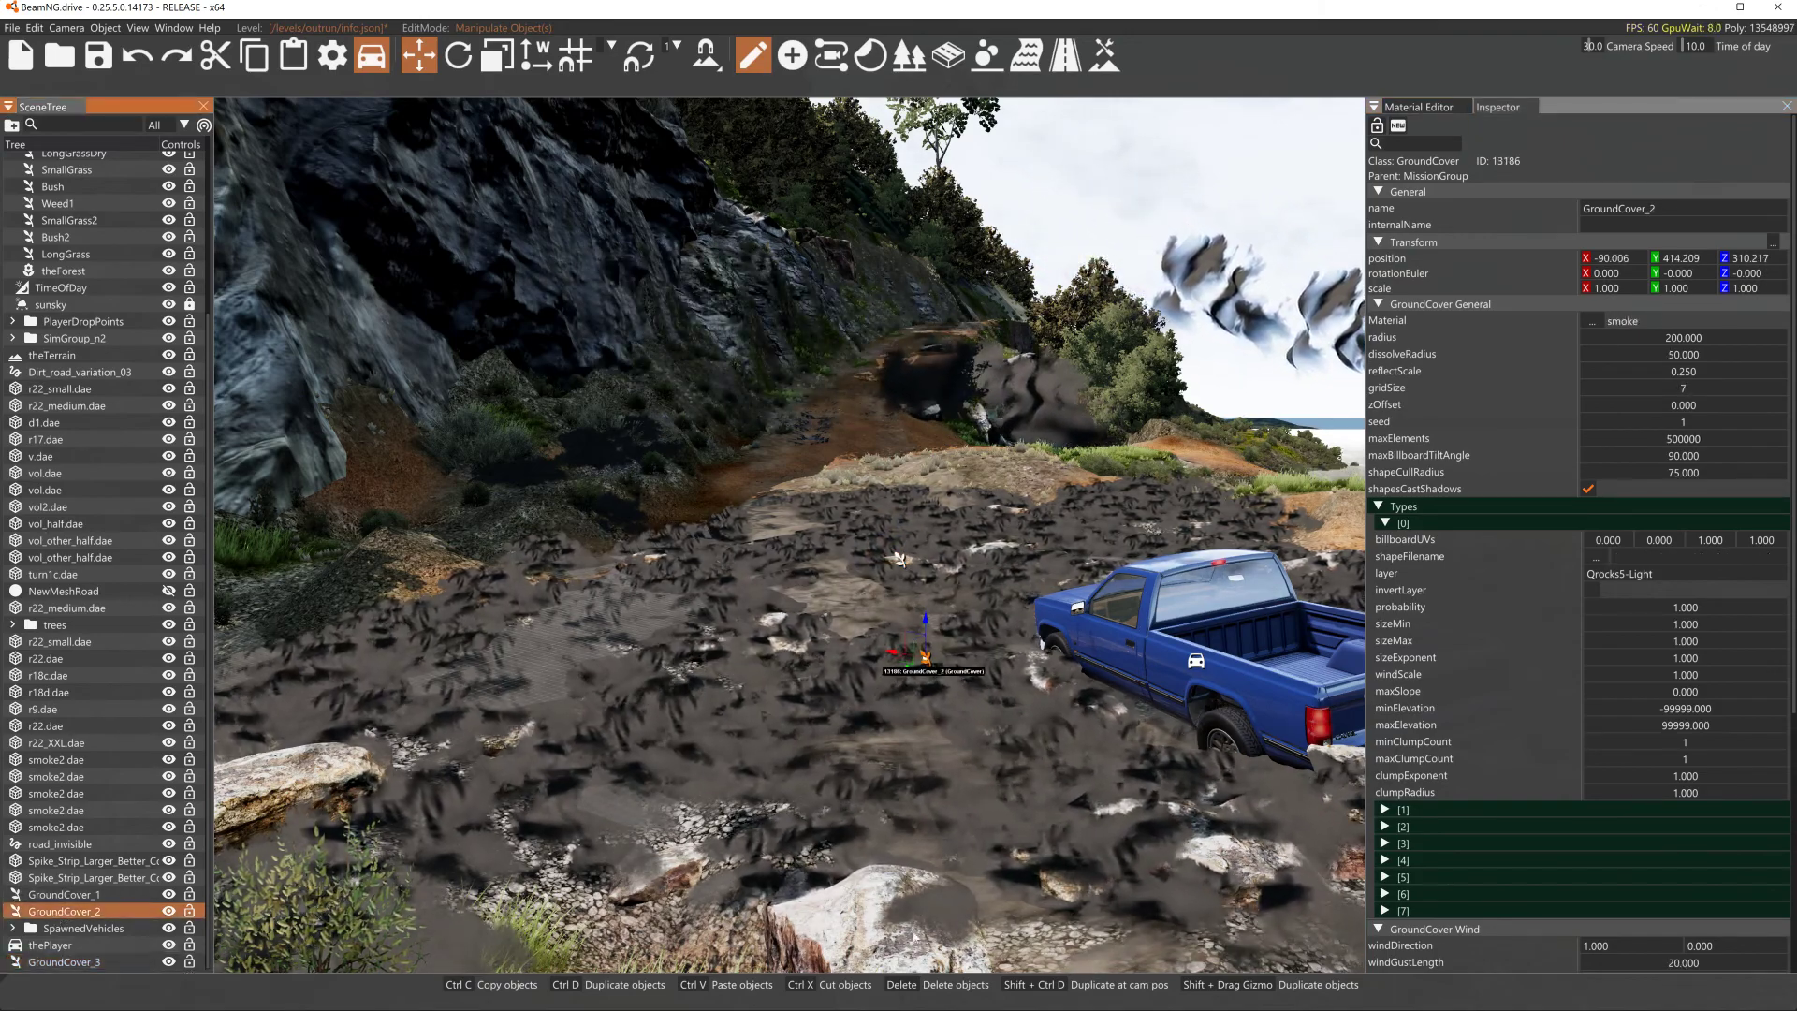
{"action": "scroll", "coordinate": [1772, 726], "scroll_direction": "down", "scroll_amount": 5}
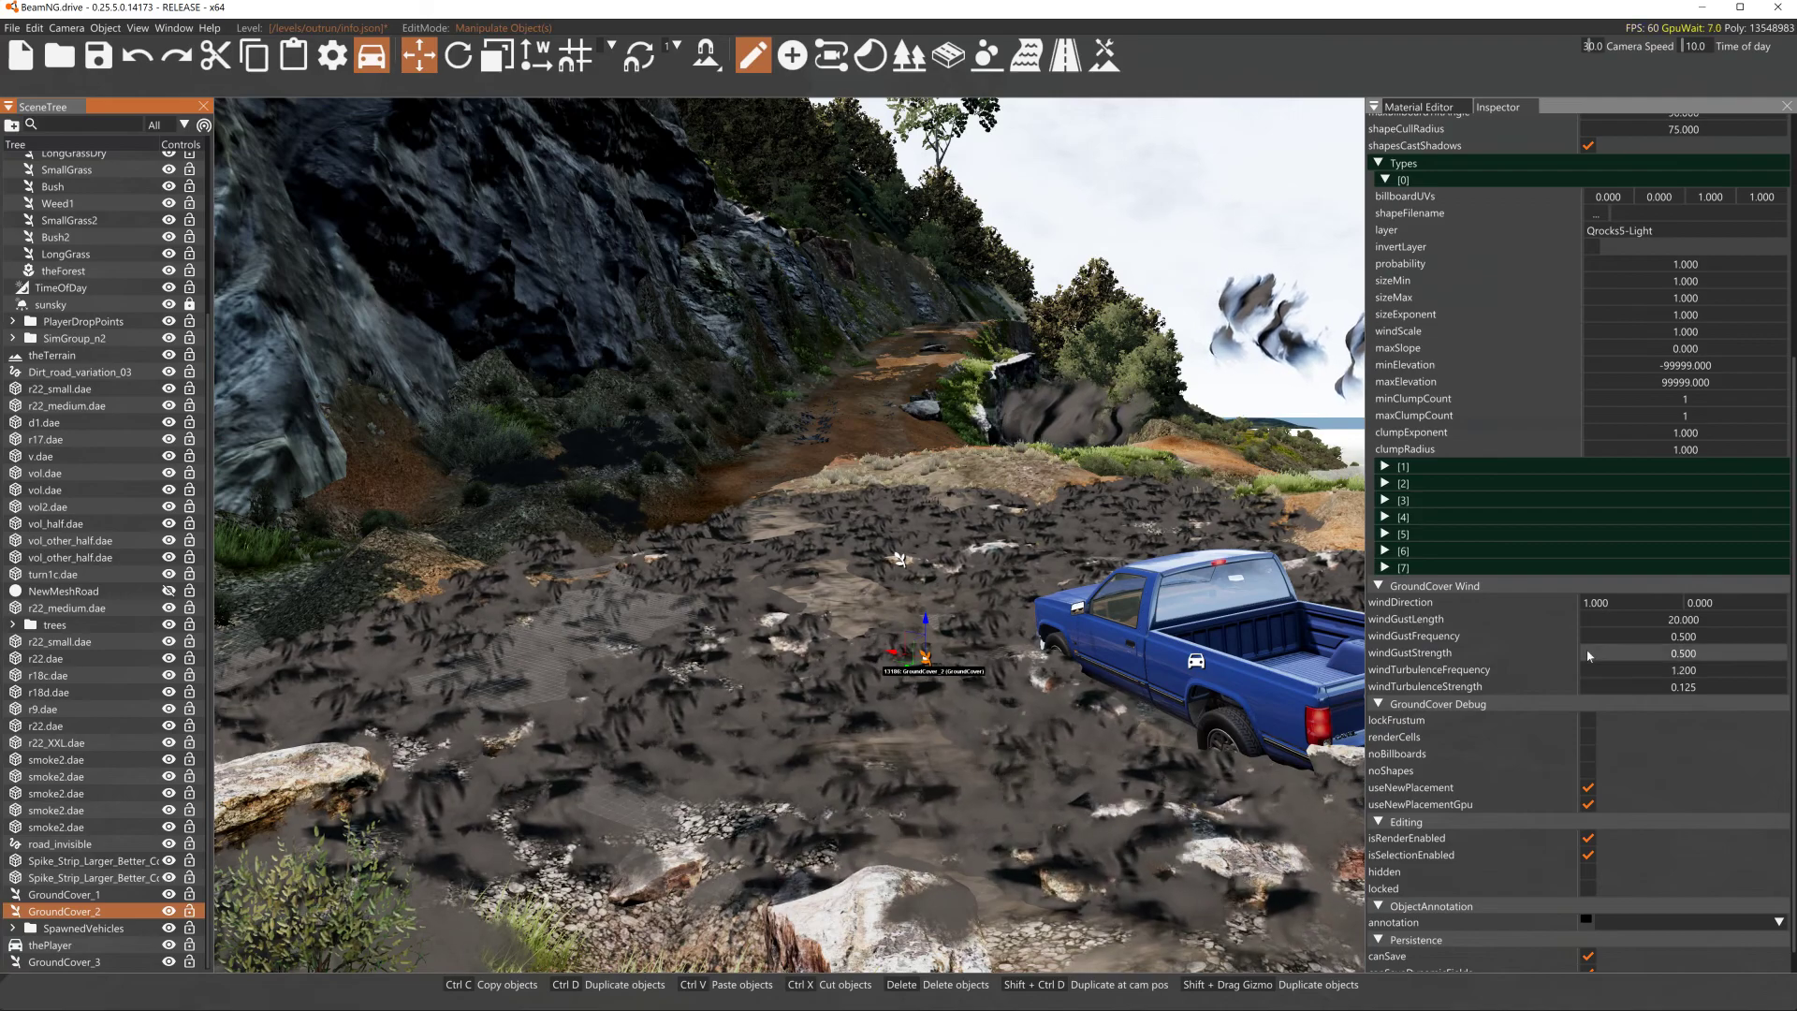
{"action": "left_click", "coordinate": [1626, 606]}
{"action": "left_click_drag", "start_coordinate": [1648, 622], "coordinate": [1775, 649]}
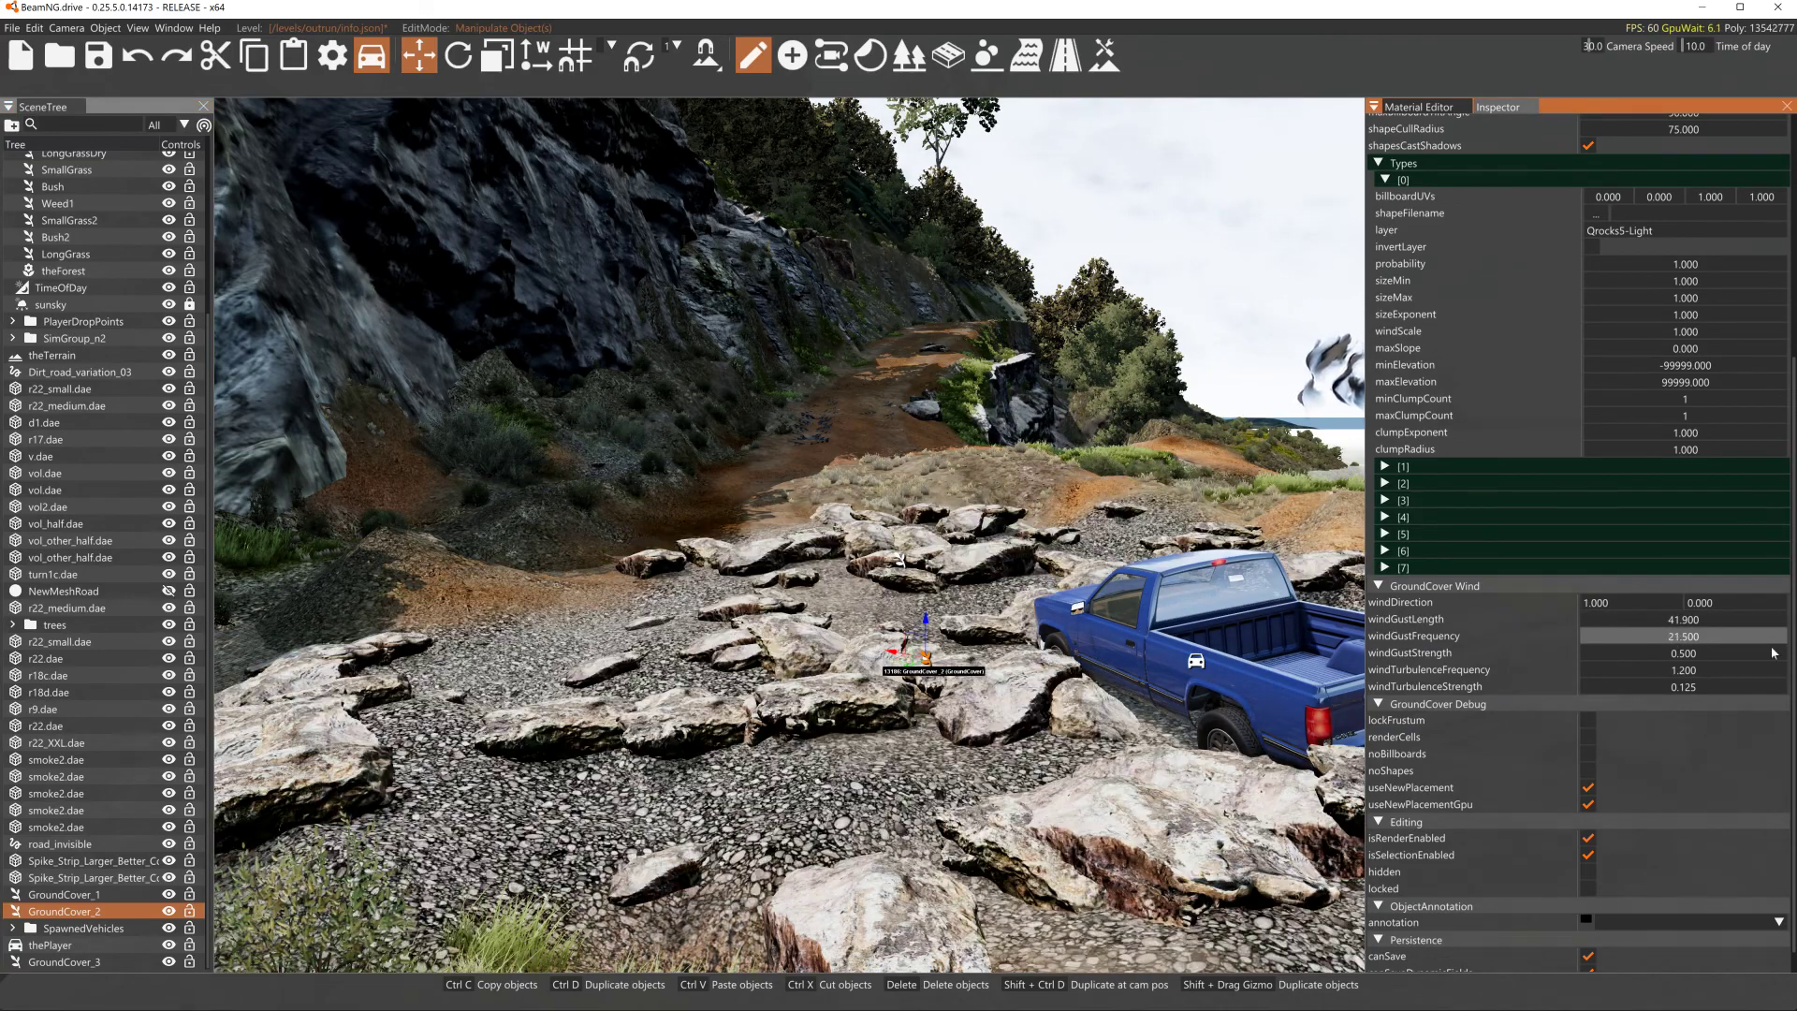
{"action": "left_click_drag", "start_coordinate": [1624, 655], "coordinate": [1785, 647]}
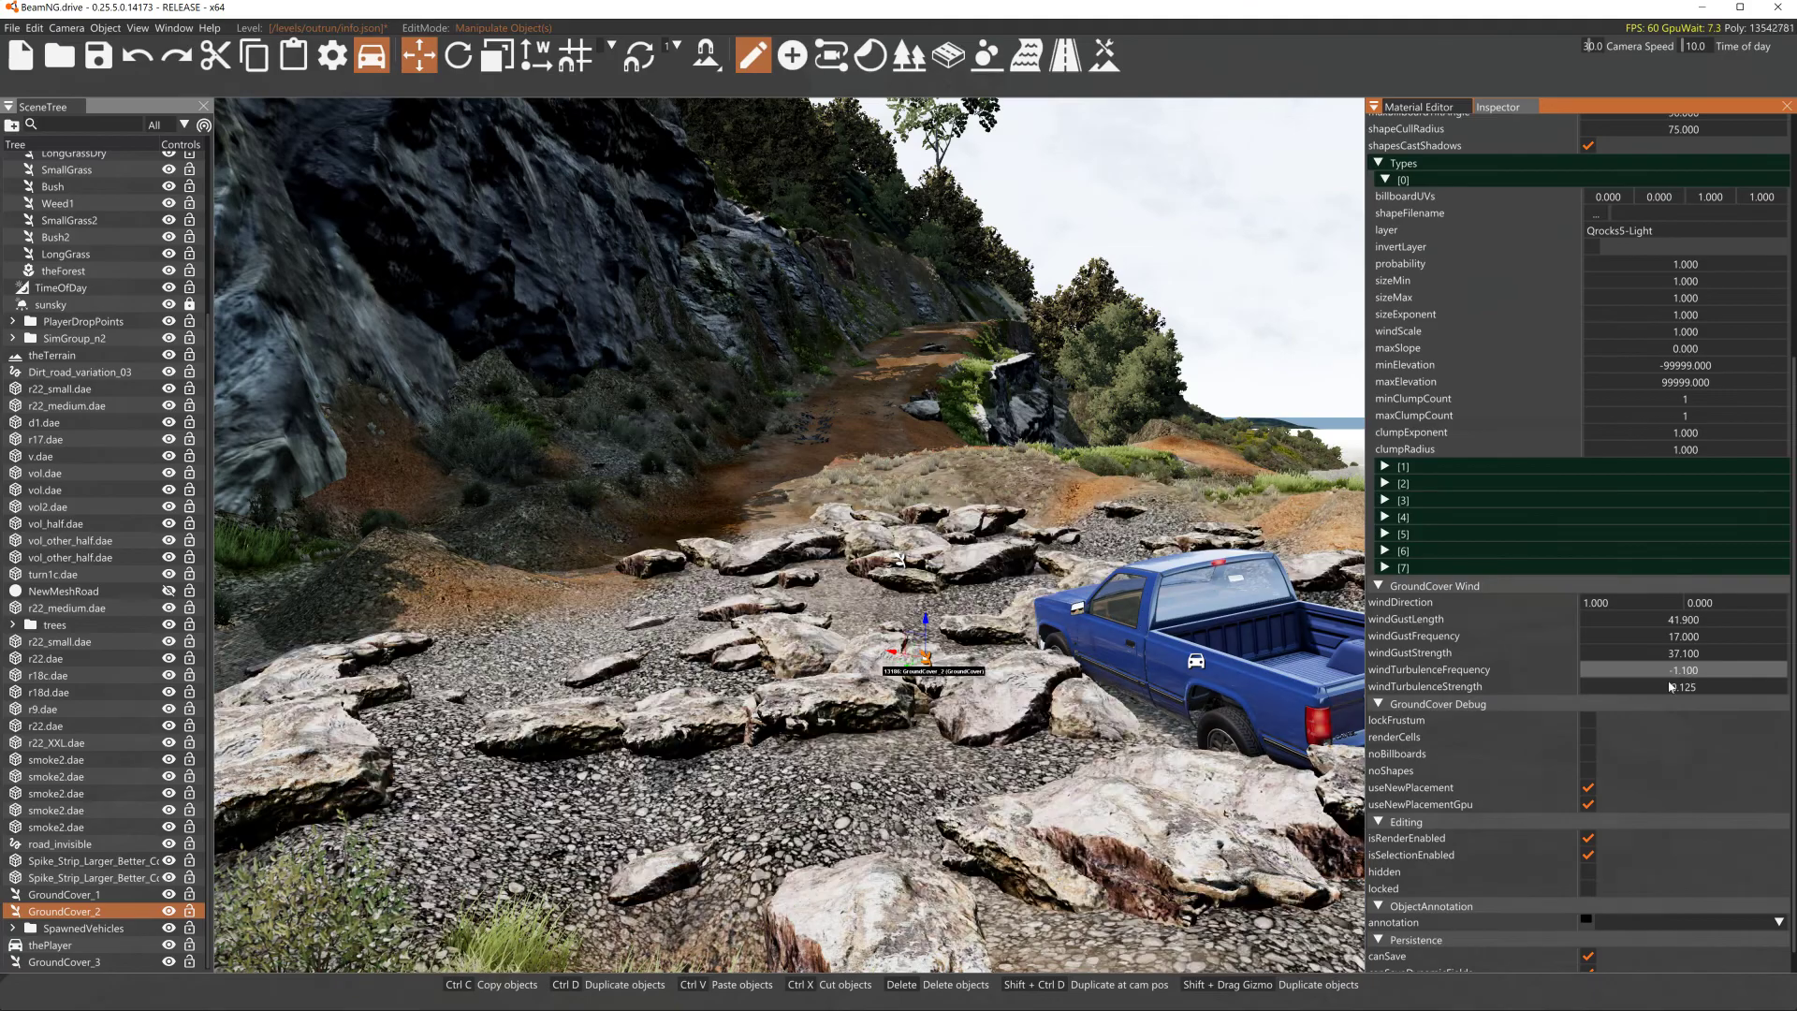
{"action": "left_click_drag", "start_coordinate": [1674, 688], "coordinate": [1693, 690]}
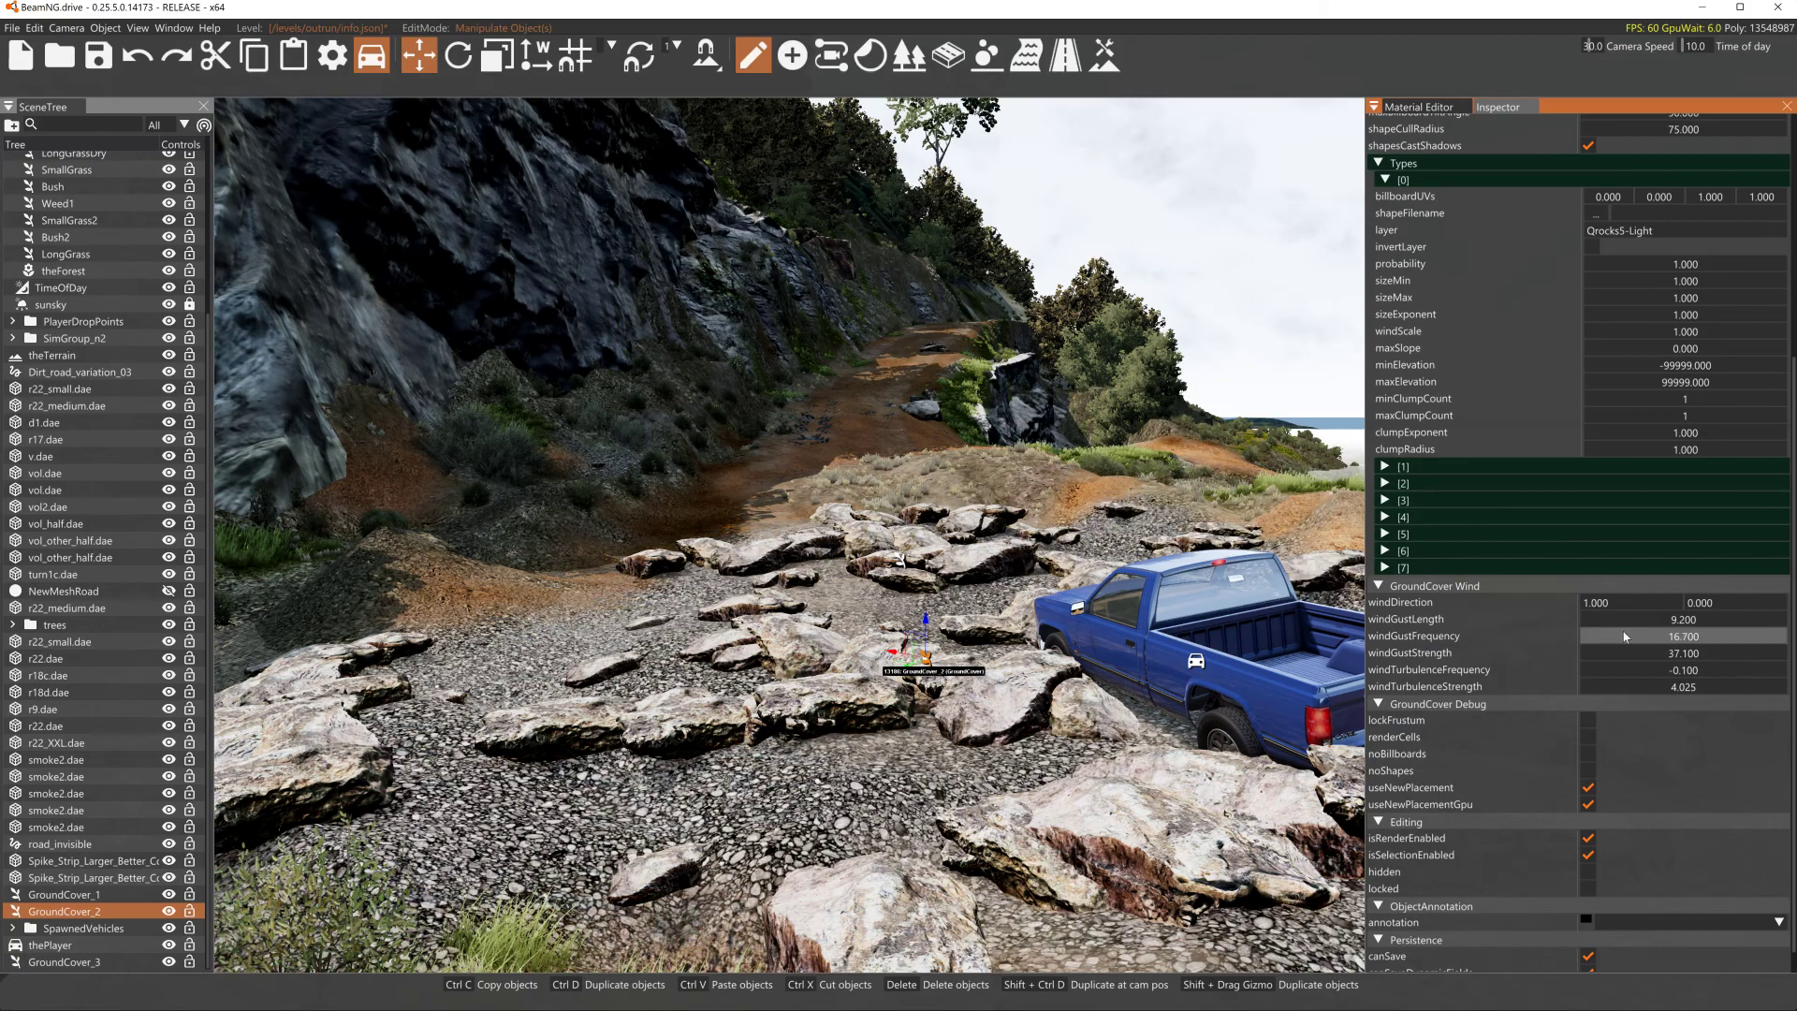
{"action": "left_click_drag", "start_coordinate": [1563, 637], "coordinate": [1558, 639]}
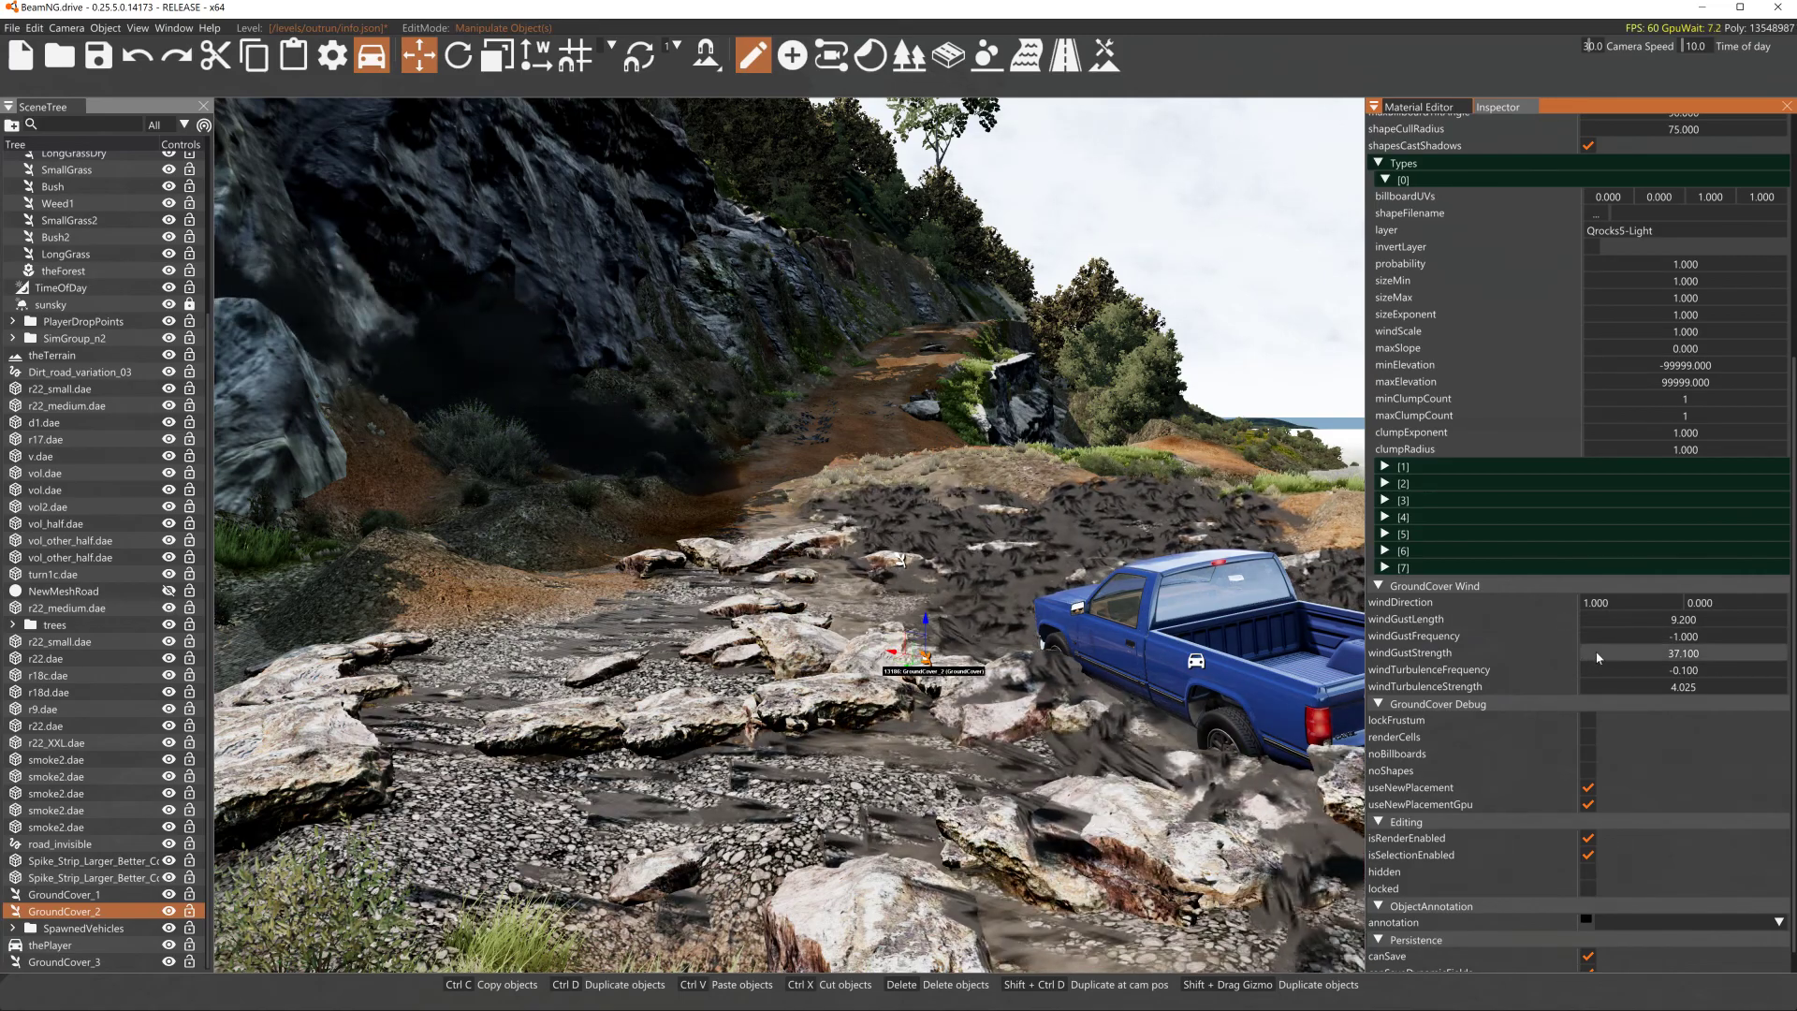
{"action": "left_click_drag", "start_coordinate": [1597, 658], "coordinate": [1444, 655]}
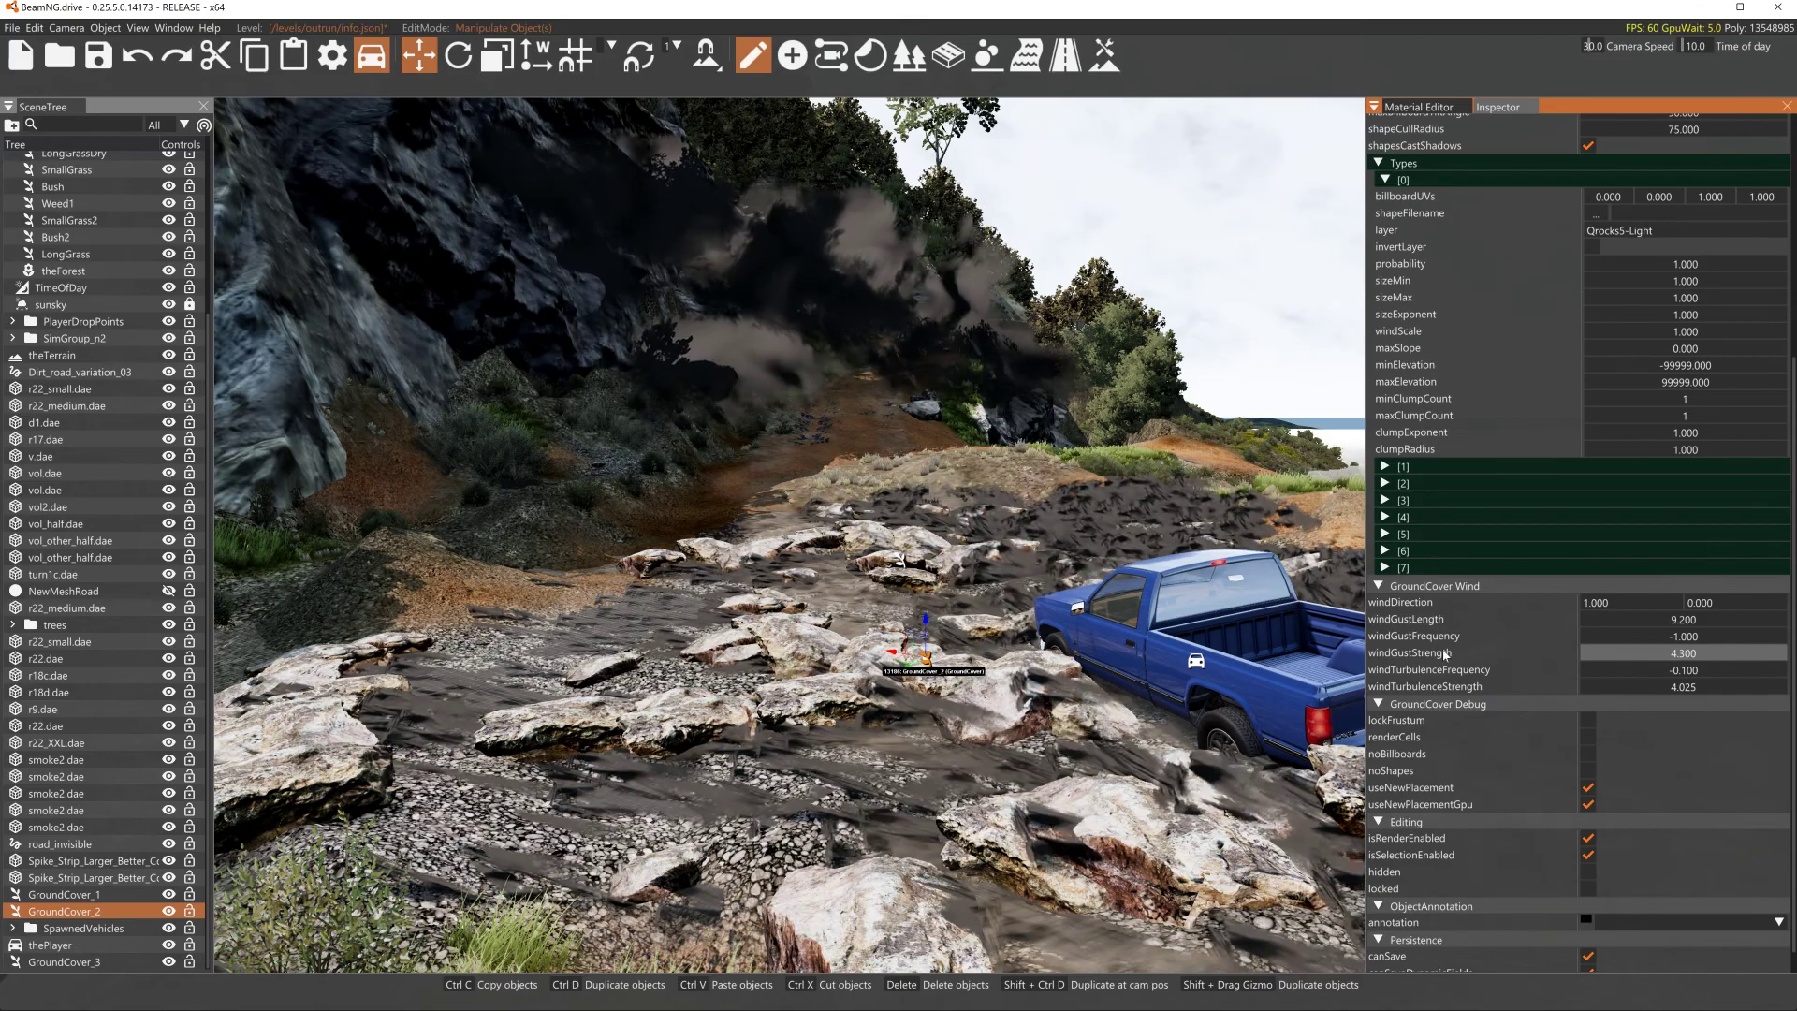
{"action": "left_click_drag", "start_coordinate": [1618, 626], "coordinate": [1558, 632]}
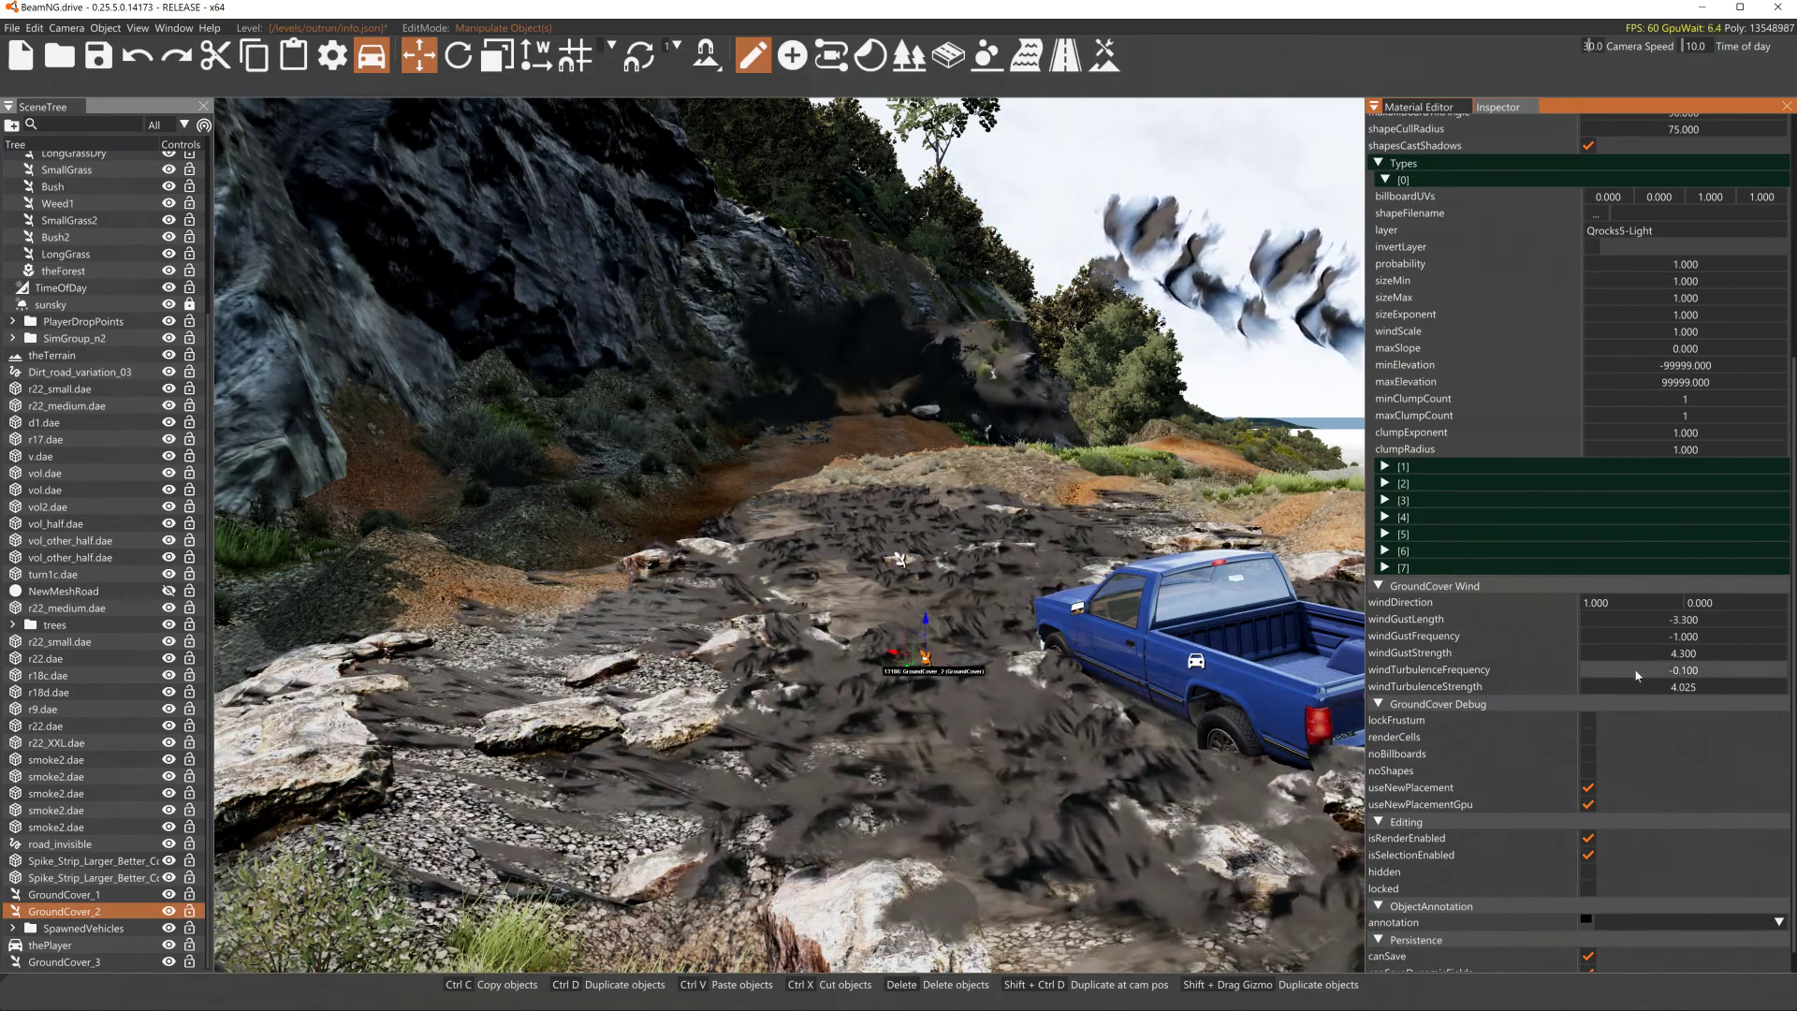
- Set GroundCover_2's wind turbulence frequency and strength to 0 and its gust strength to about 23.5
{"action": "double_click", "coordinate": [1636, 670]}
{"action": "type", "text": "0"}
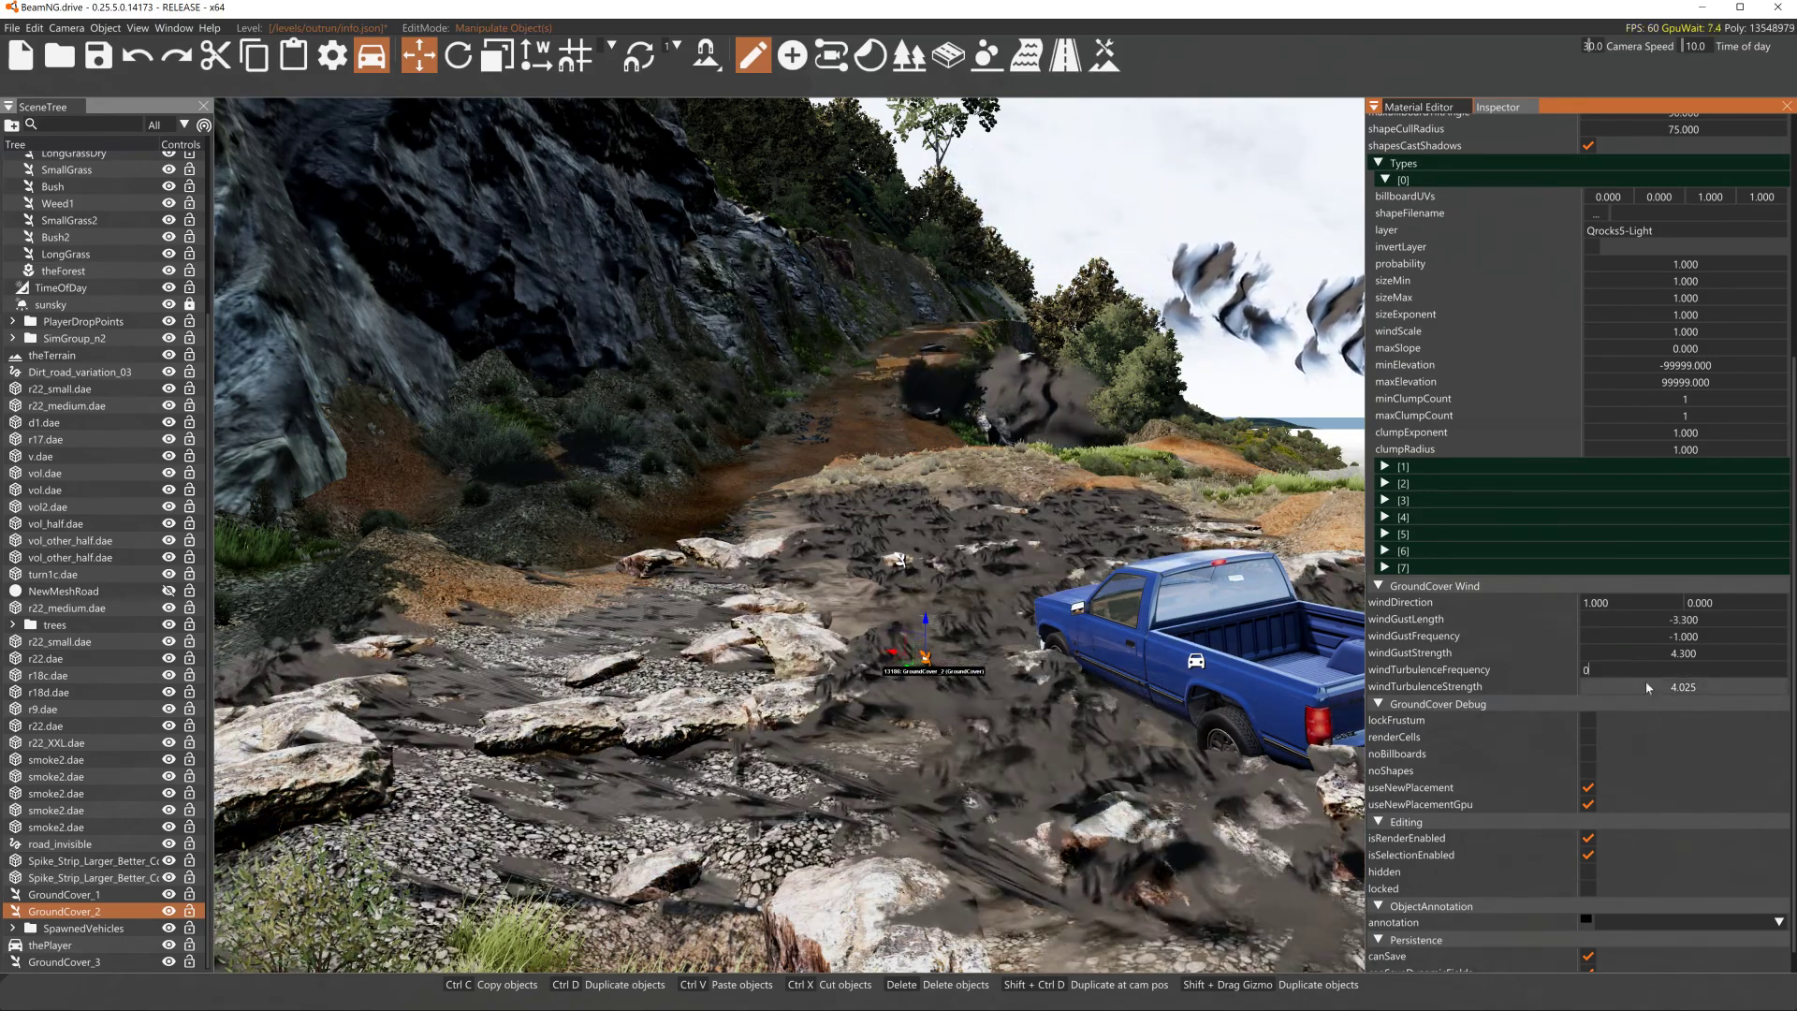
{"action": "key", "text": "Return"}
{"action": "double_click", "coordinate": [1648, 687]}
{"action": "type", "text": "0"}
{"action": "key", "text": "Return"}
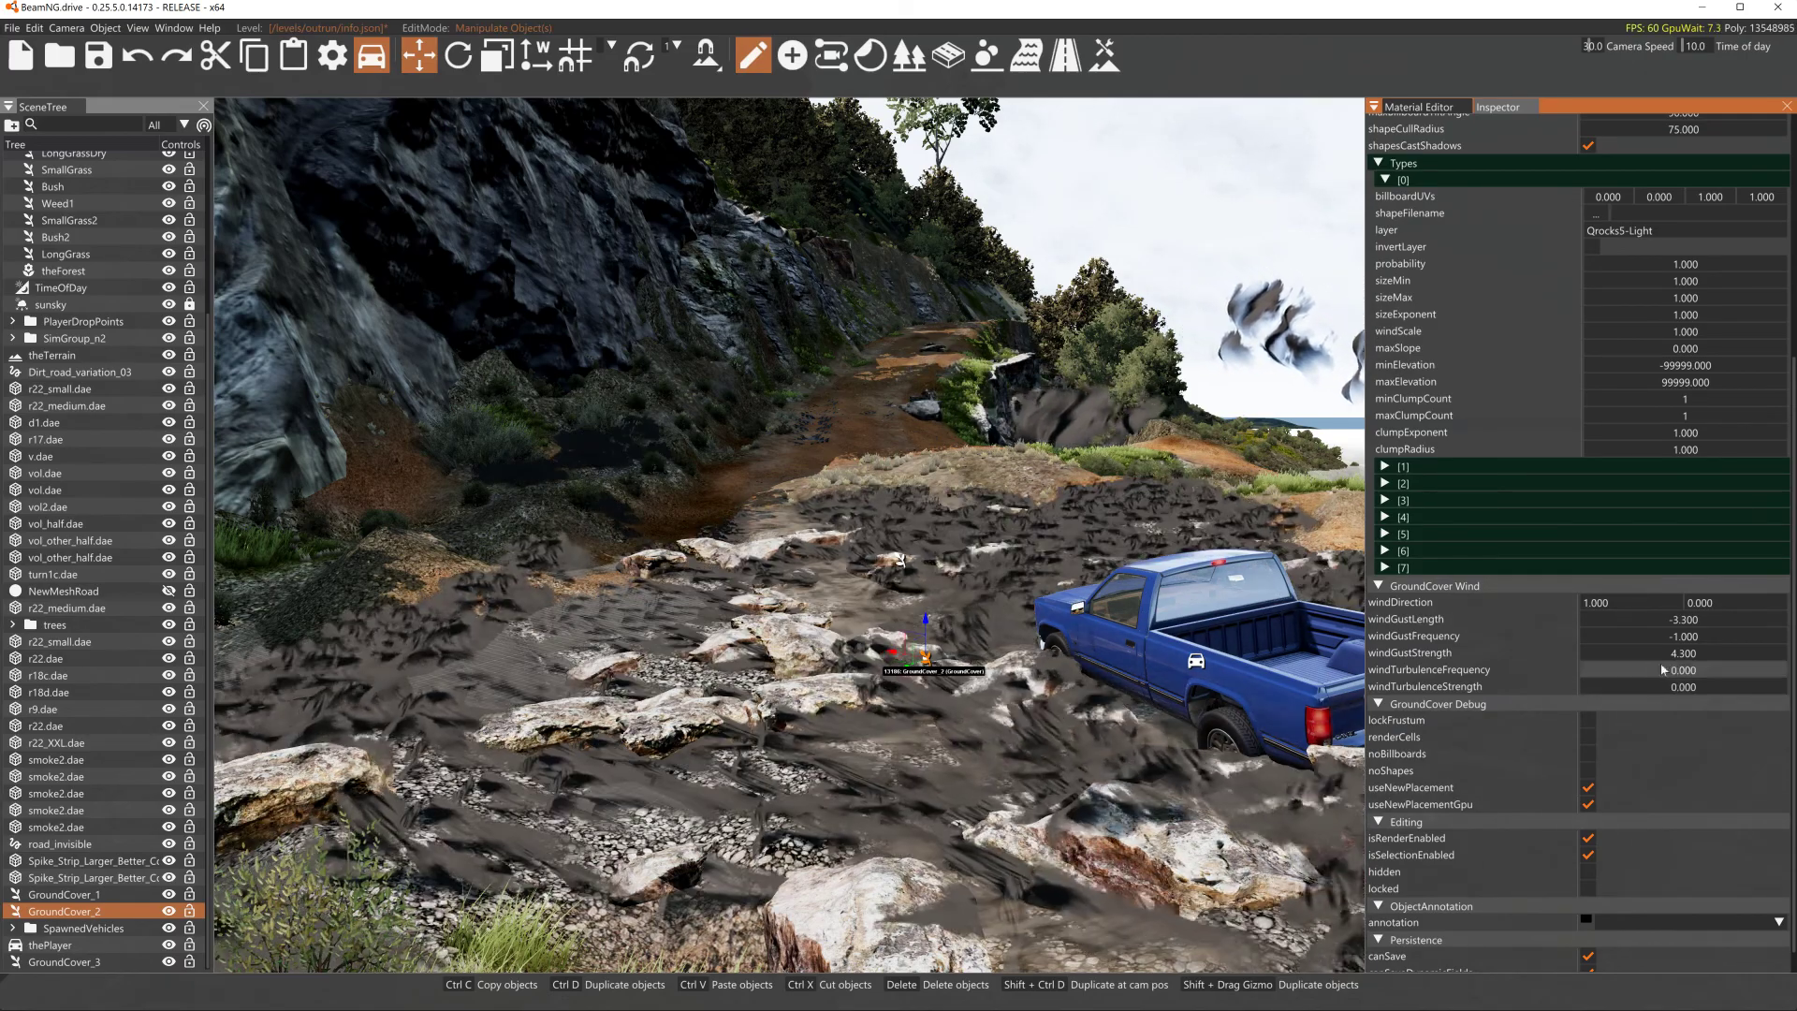
{"action": "left_click_drag", "start_coordinate": [1662, 656], "coordinate": [1751, 656]}
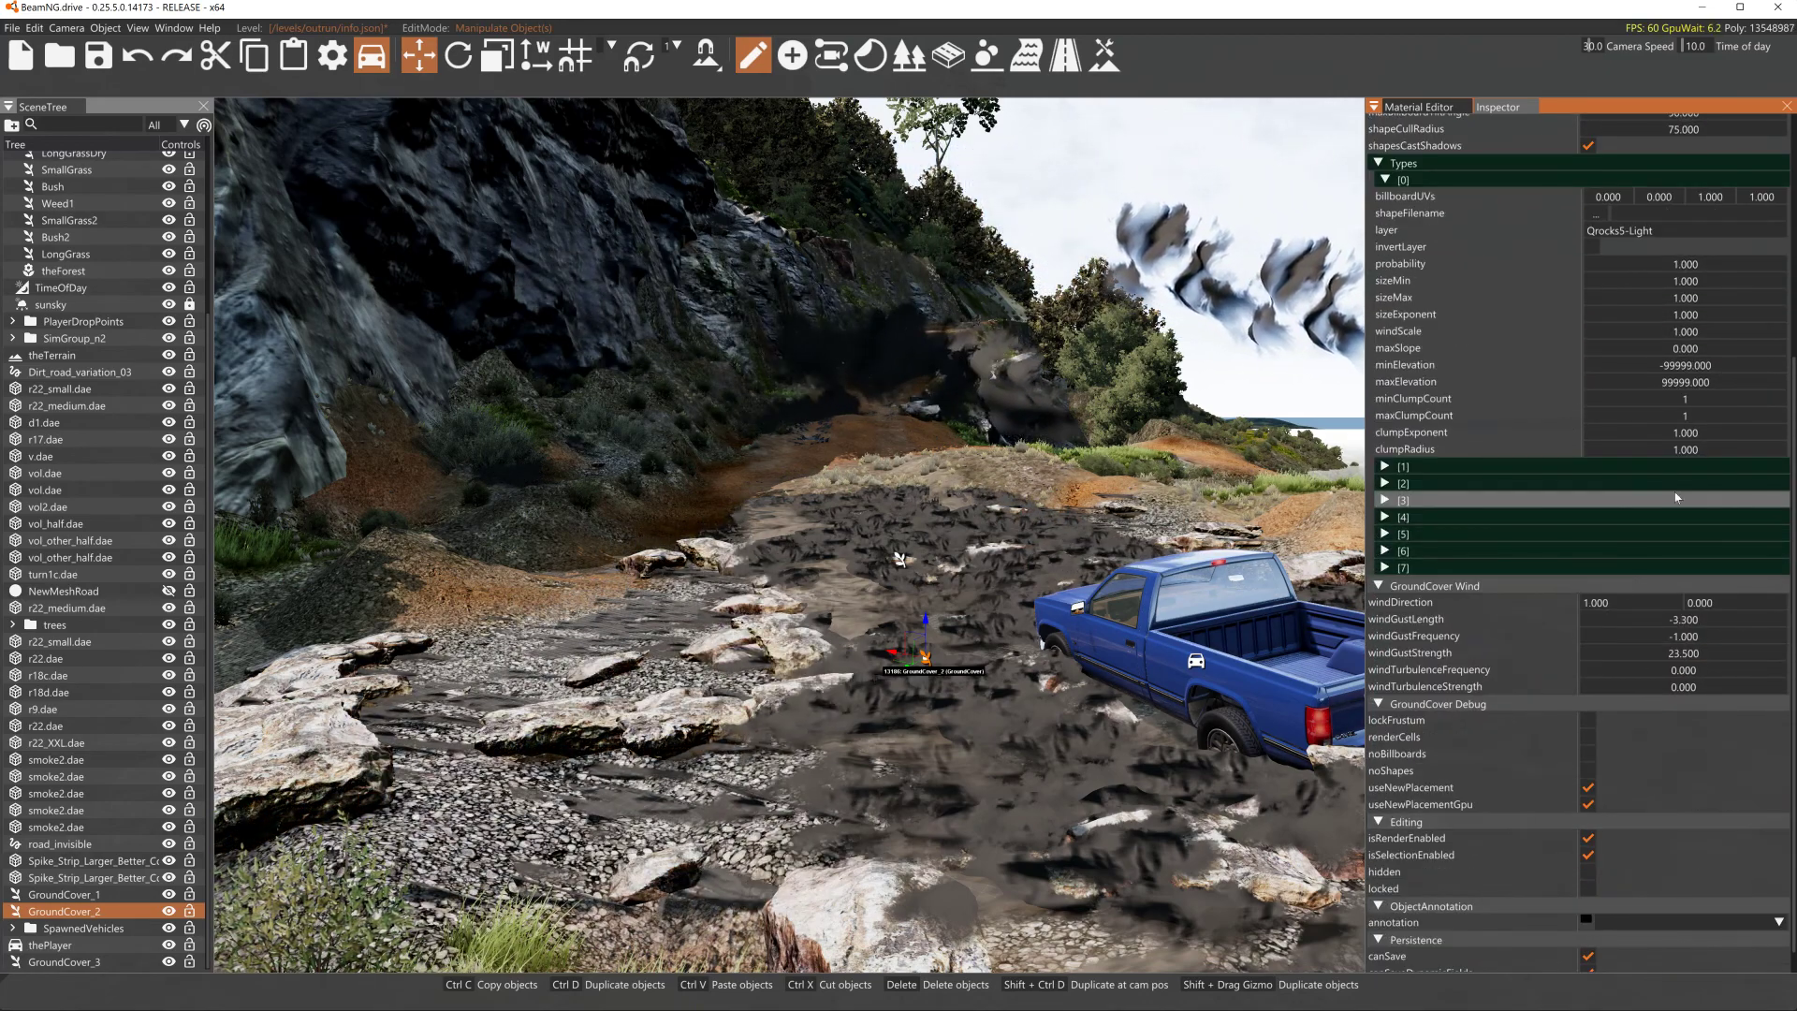
- Fly the camera along the road to inspect the scattered rock ground cover
{"action": "scroll", "coordinate": [1646, 578], "scroll_direction": "up", "scroll_amount": 3}
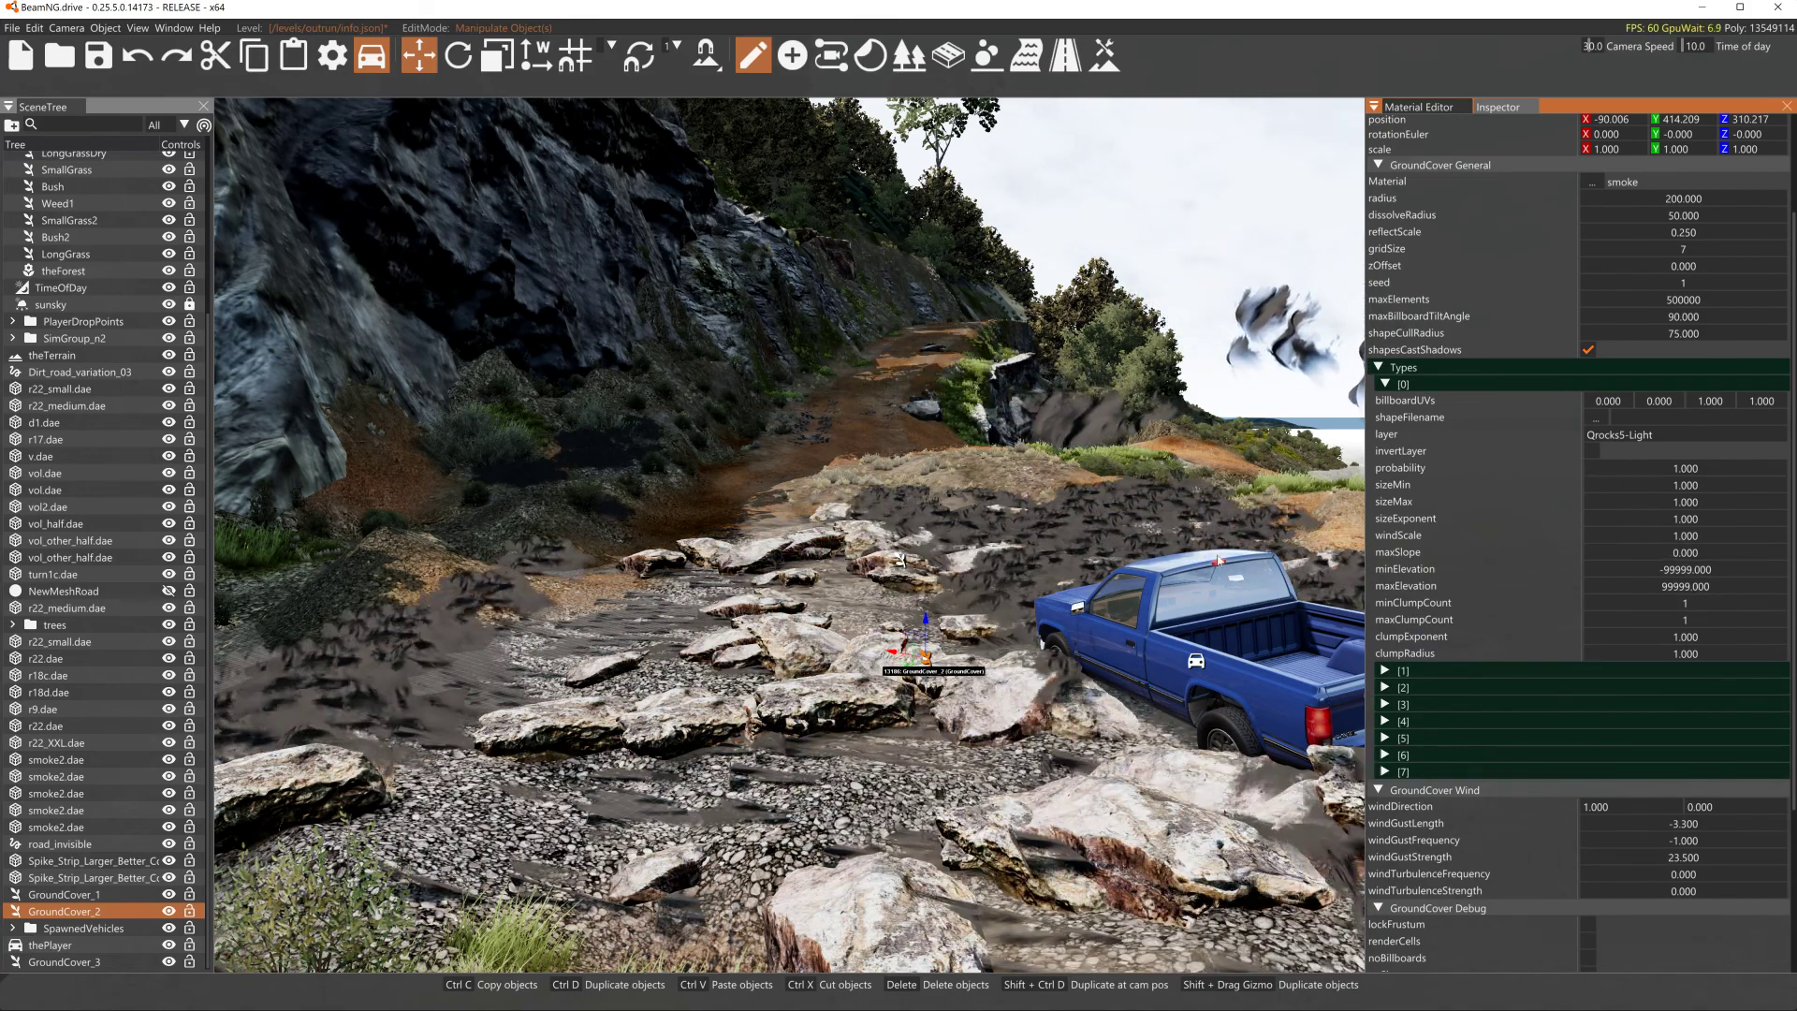
{"action": "key", "text": "s"}
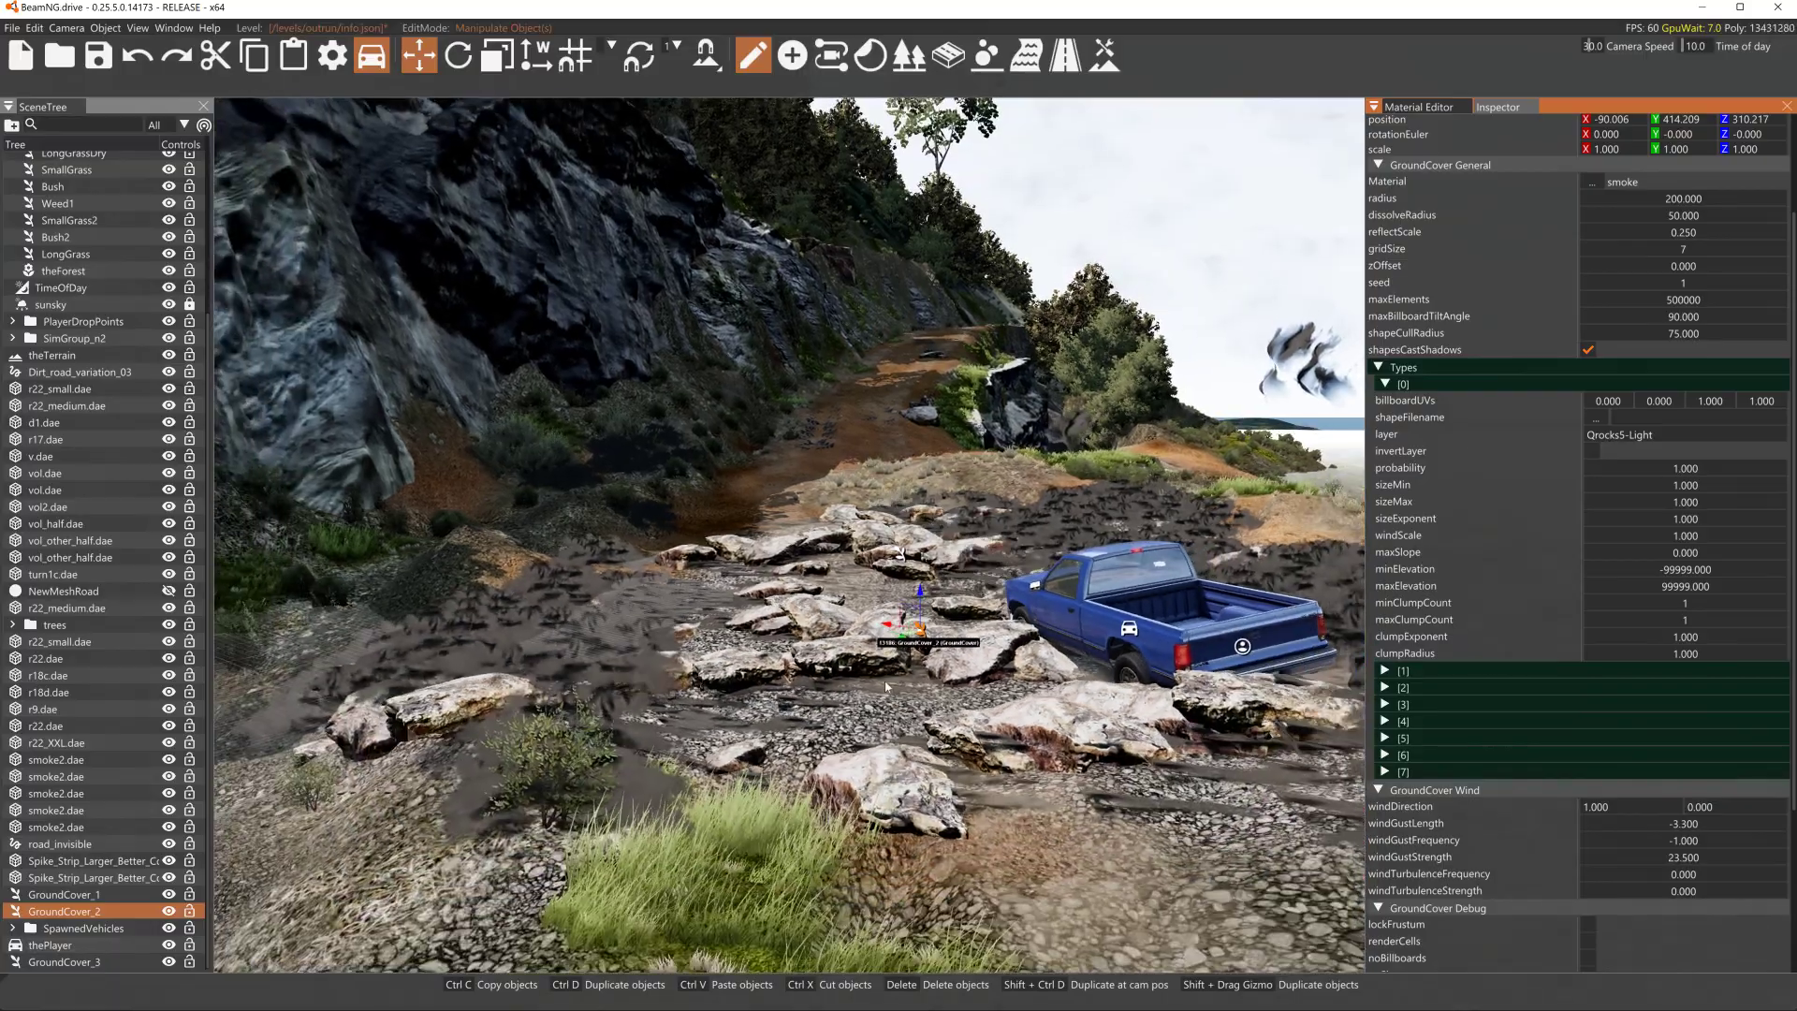
{"action": "key", "text": "s"}
{"action": "key", "text": "w"}
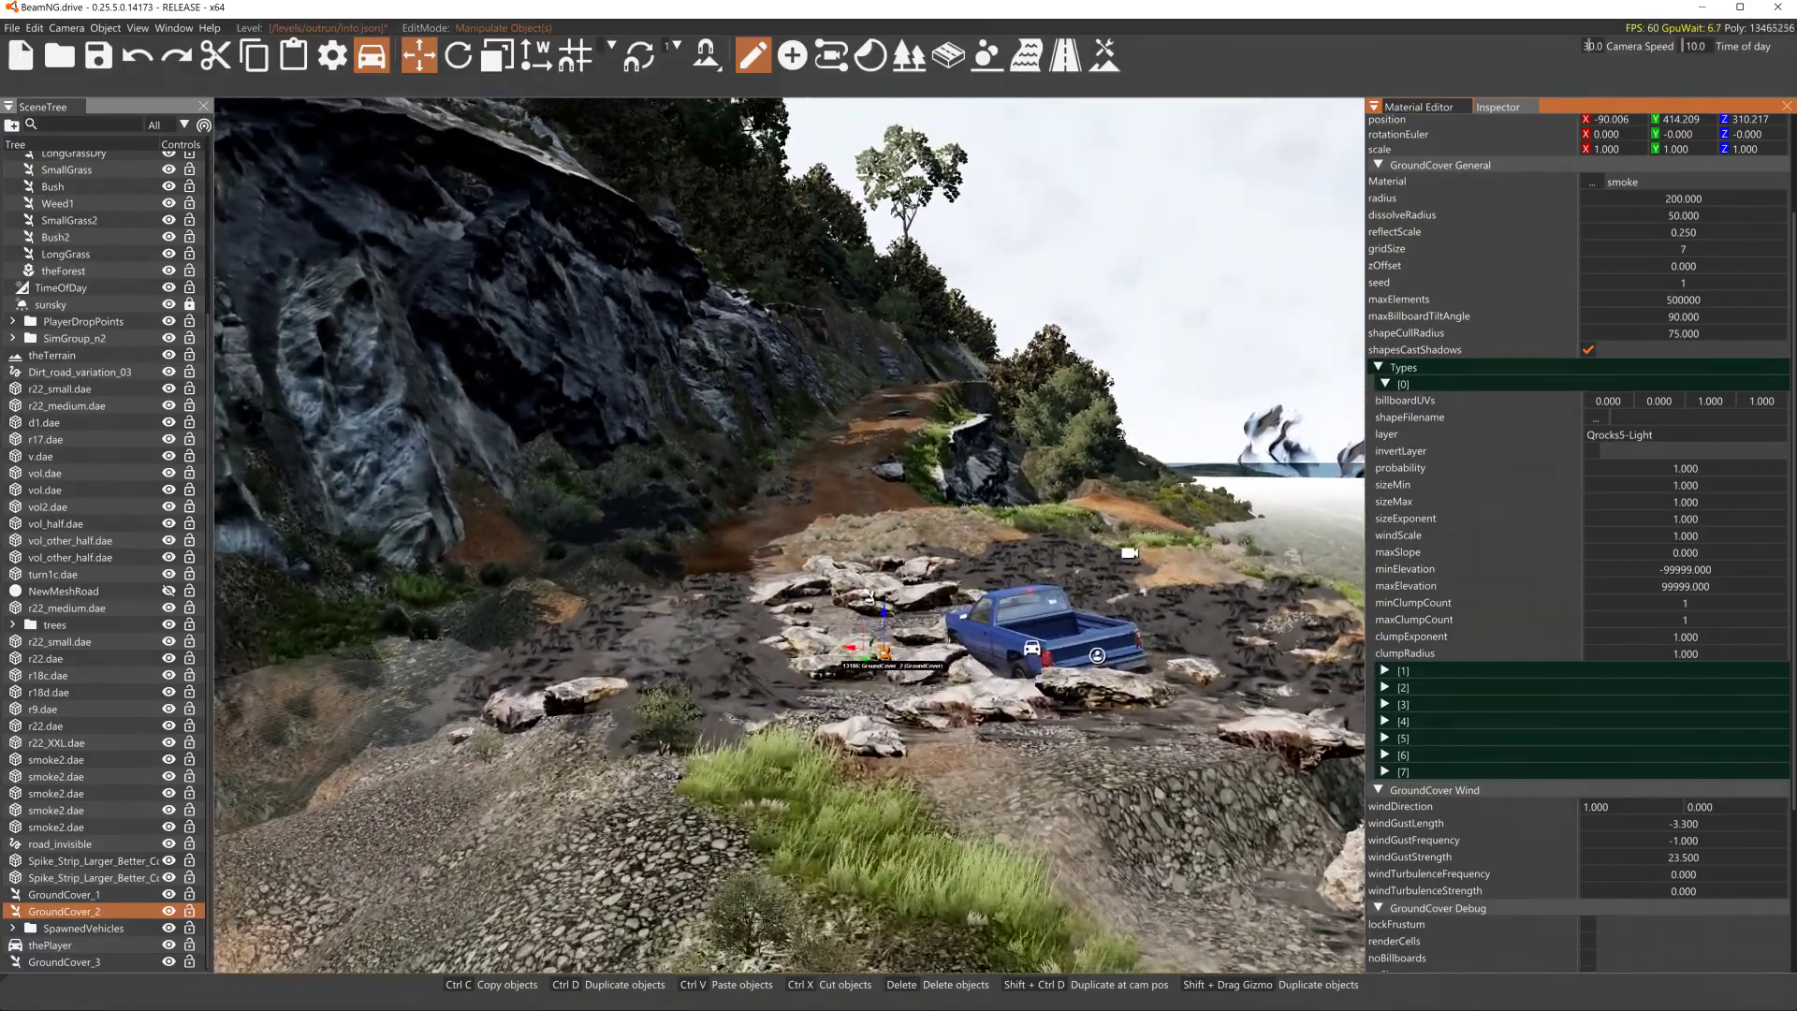
{"action": "key", "text": "w"}
{"action": "right_click_drag", "start_coordinate": [683, 644], "coordinate": [590, 796]}
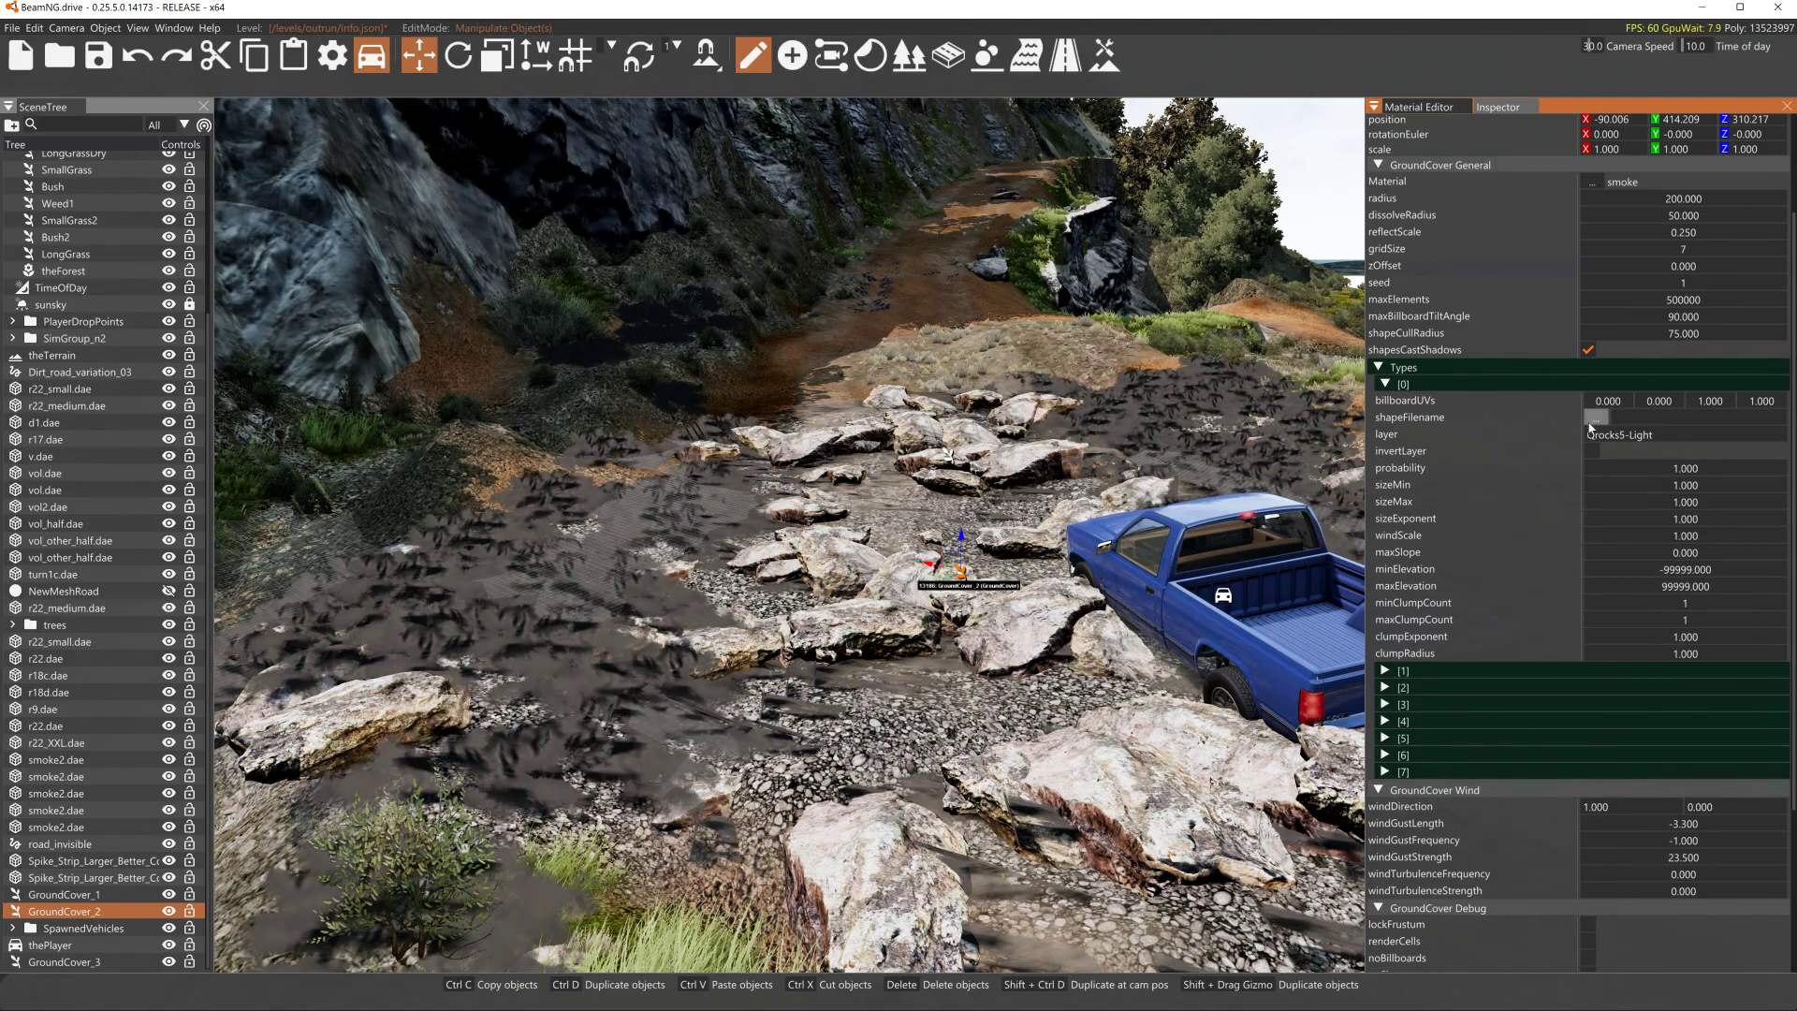
{"action": "key", "text": "s"}
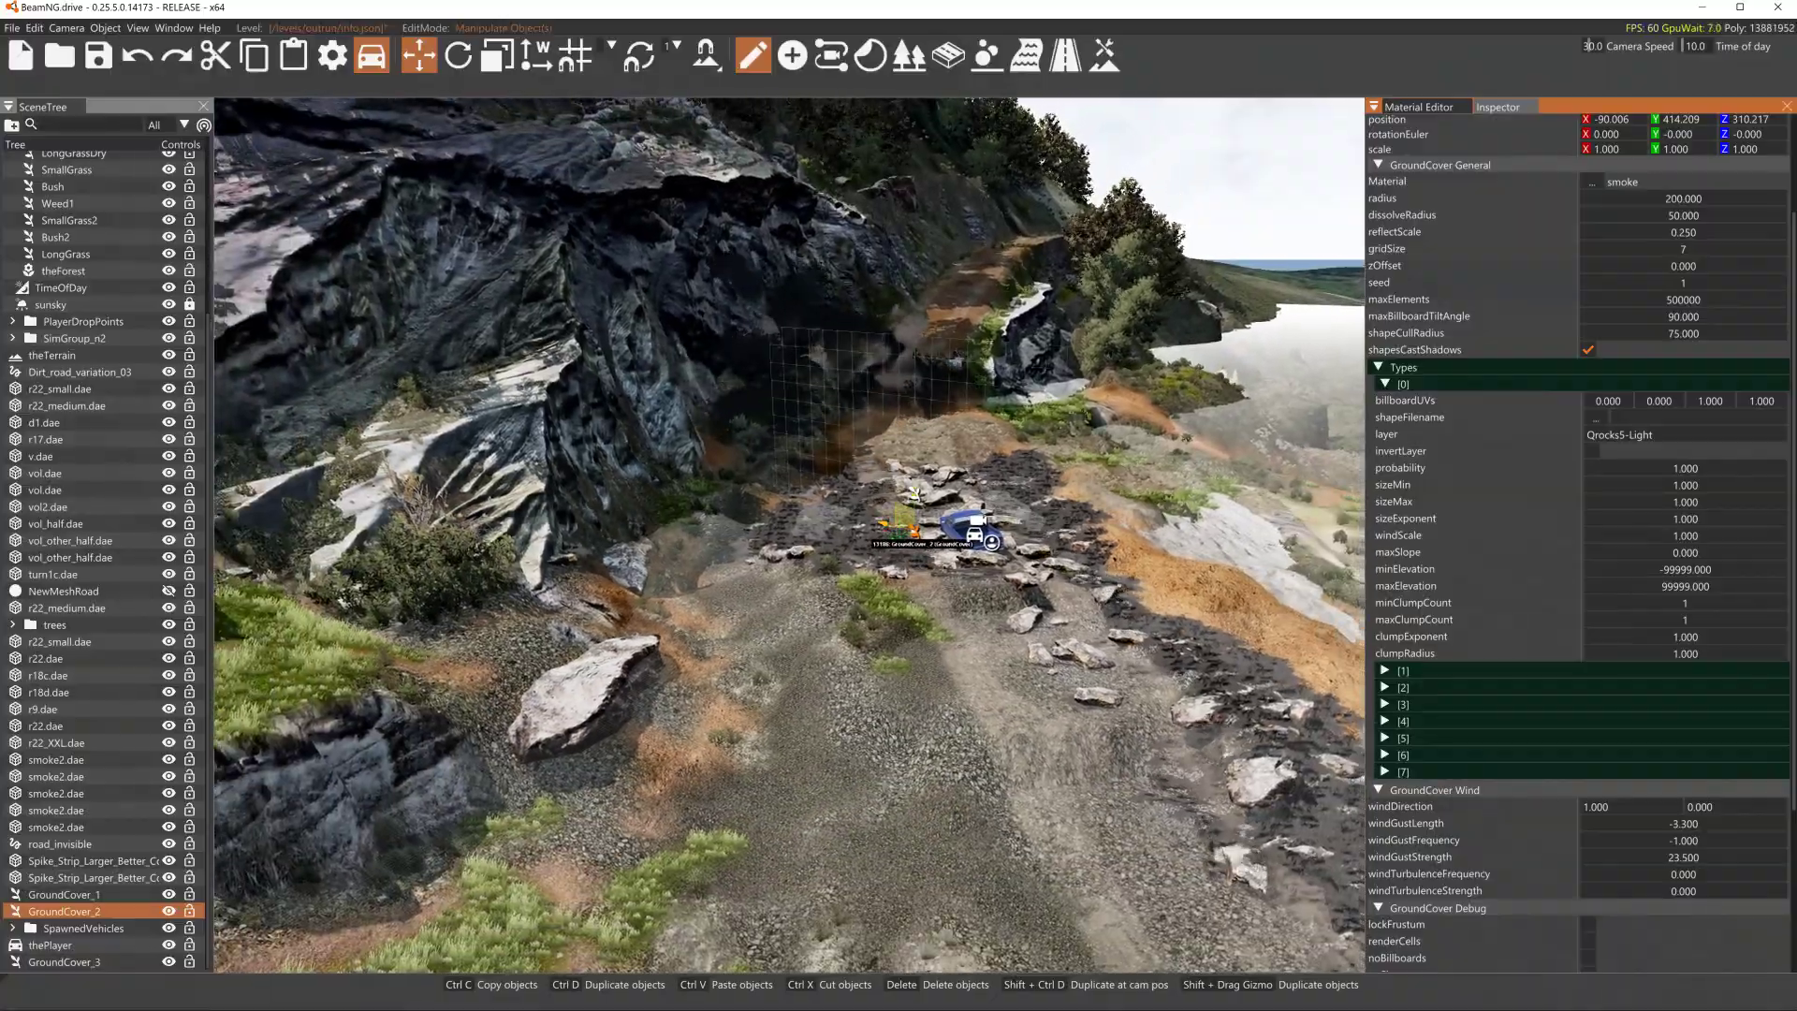
{"action": "key", "text": "w"}
{"action": "right_click_drag", "start_coordinate": [915, 365], "coordinate": [524, 375]}
{"action": "key", "text": "w"}
{"action": "key", "text": "s"}
{"action": "key", "text": "s"}
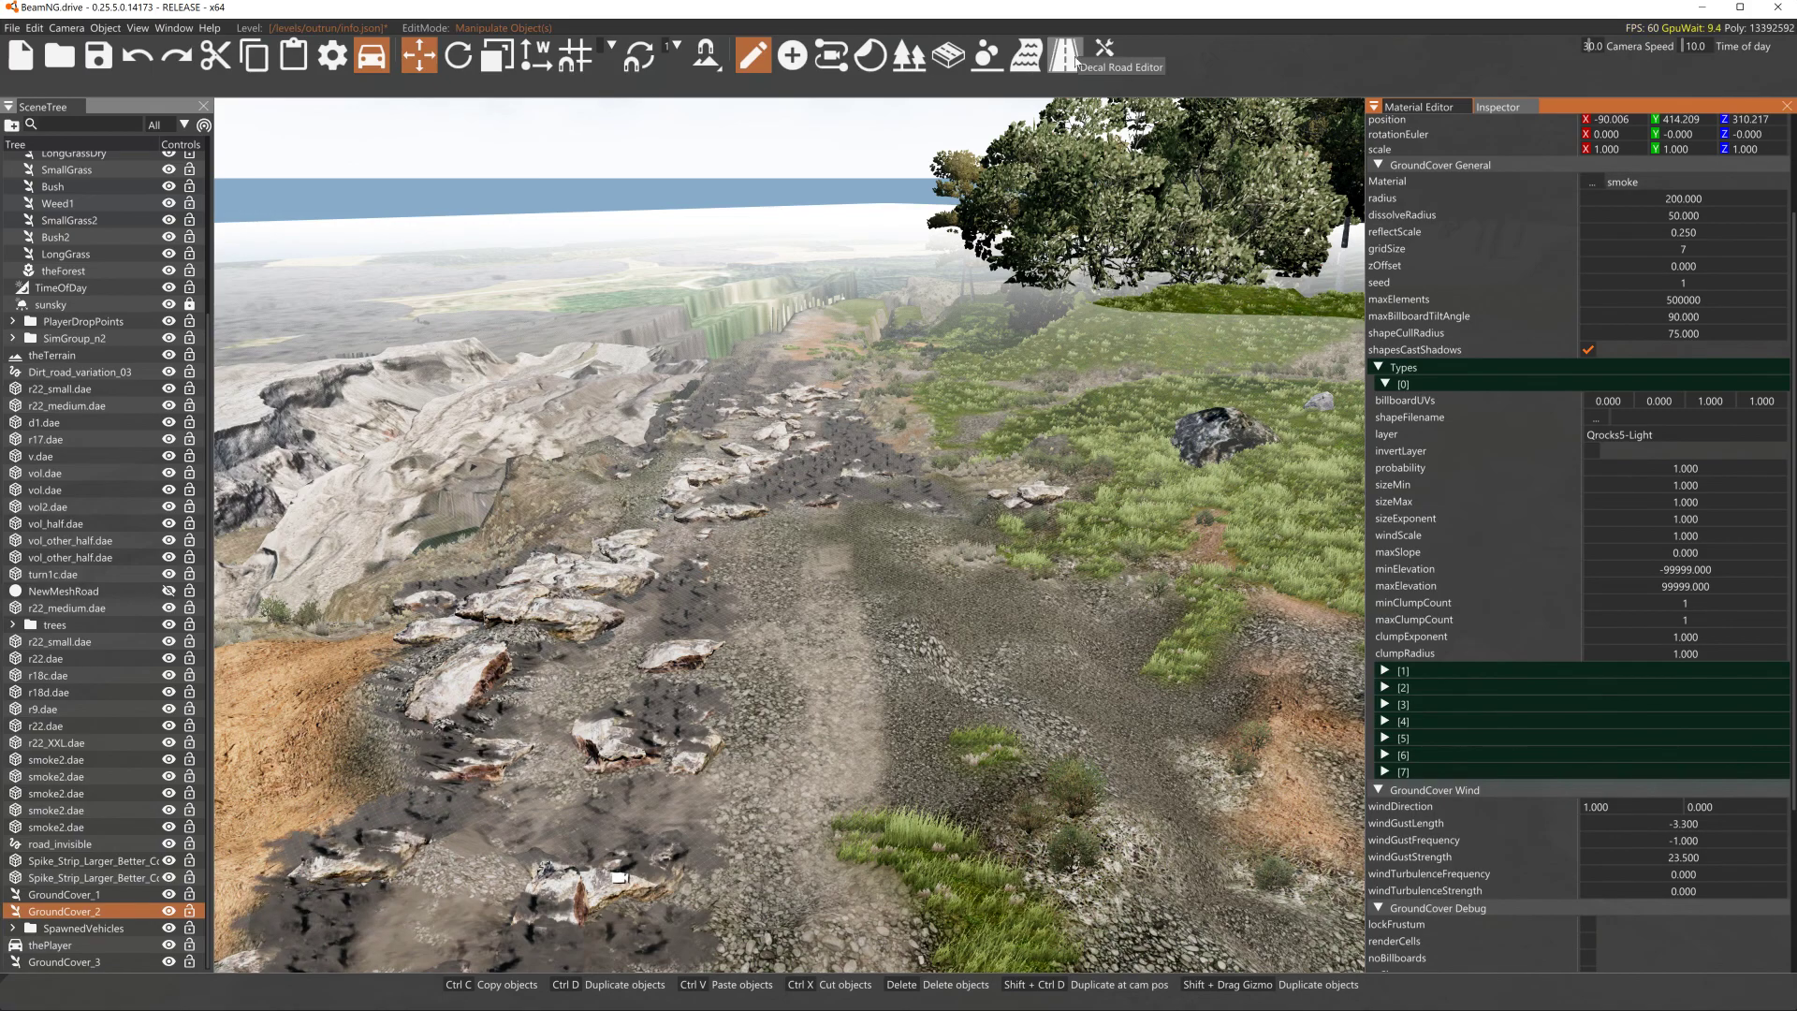
- Open the Terrain Painter and paint the Qrocks5-Light material across the road to spread the rocks
{"action": "left_click", "coordinate": [1105, 53]}
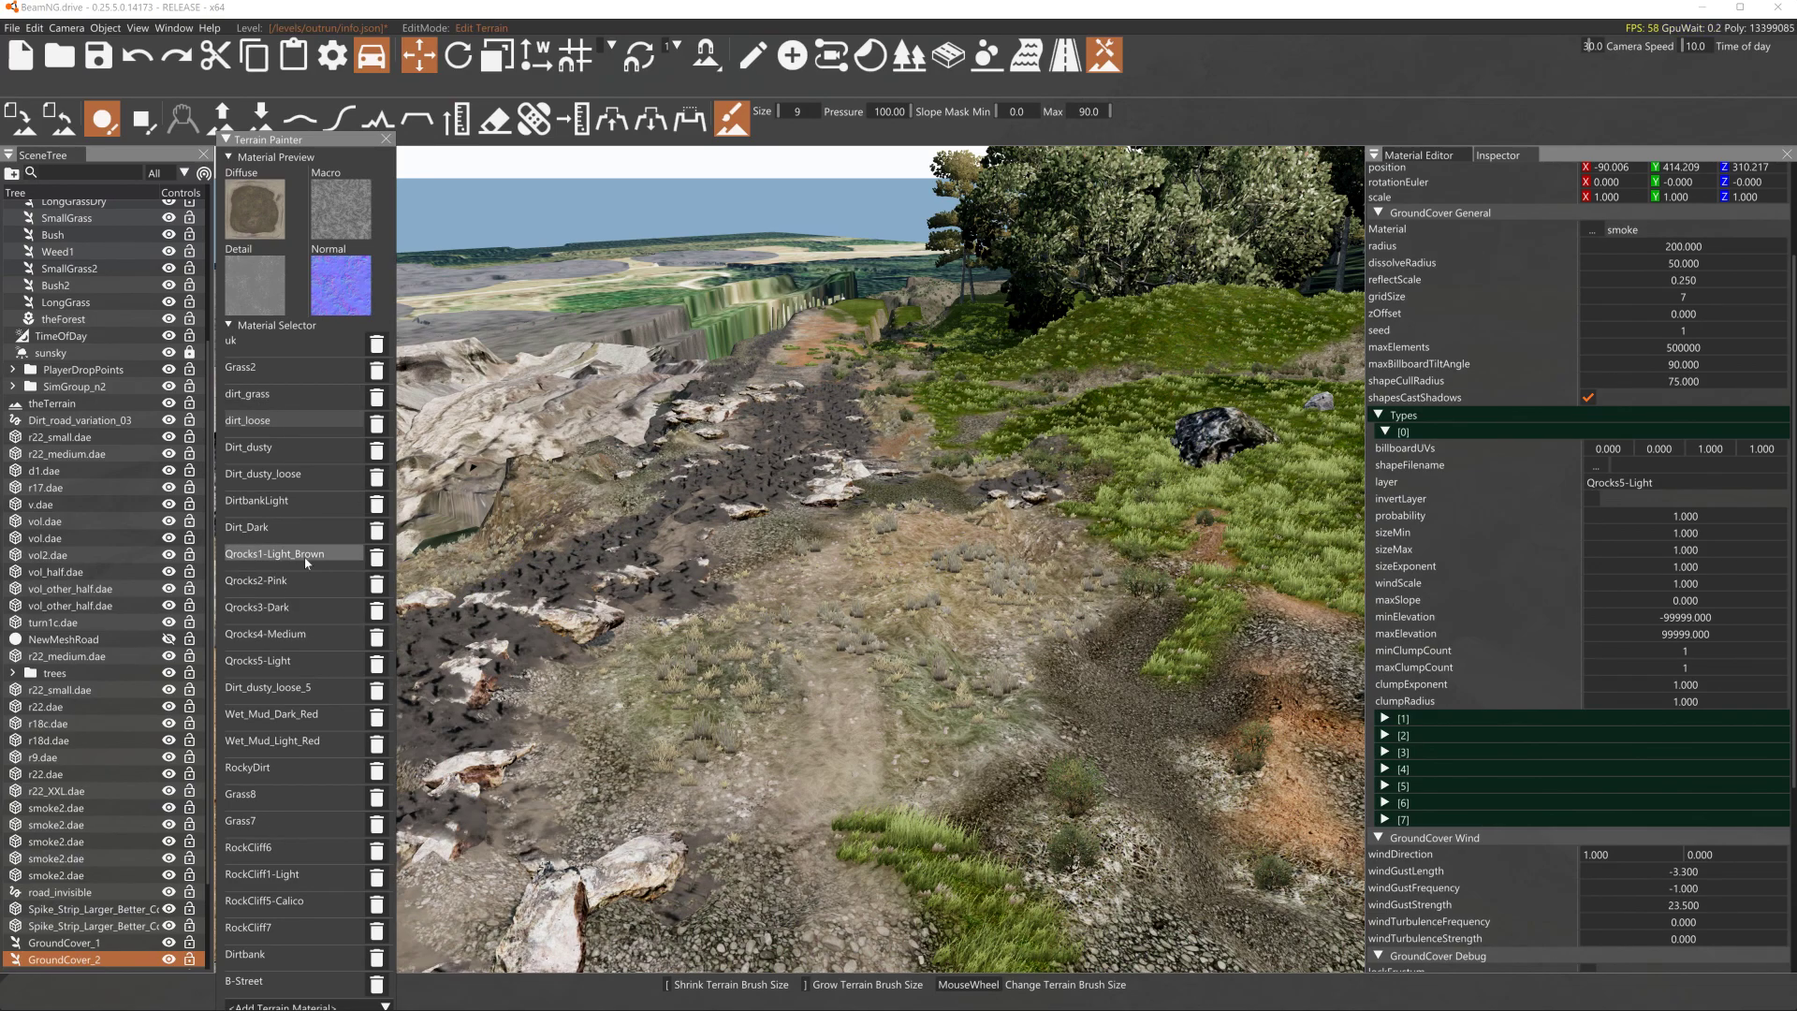
{"action": "mouse_move", "coordinate": [945, 765]}
{"action": "left_mouse_down"}
{"action": "mouse_move", "coordinate": [918, 646]}
{"action": "mouse_move", "coordinate": [544, 737]}
{"action": "left_mouse_up"}
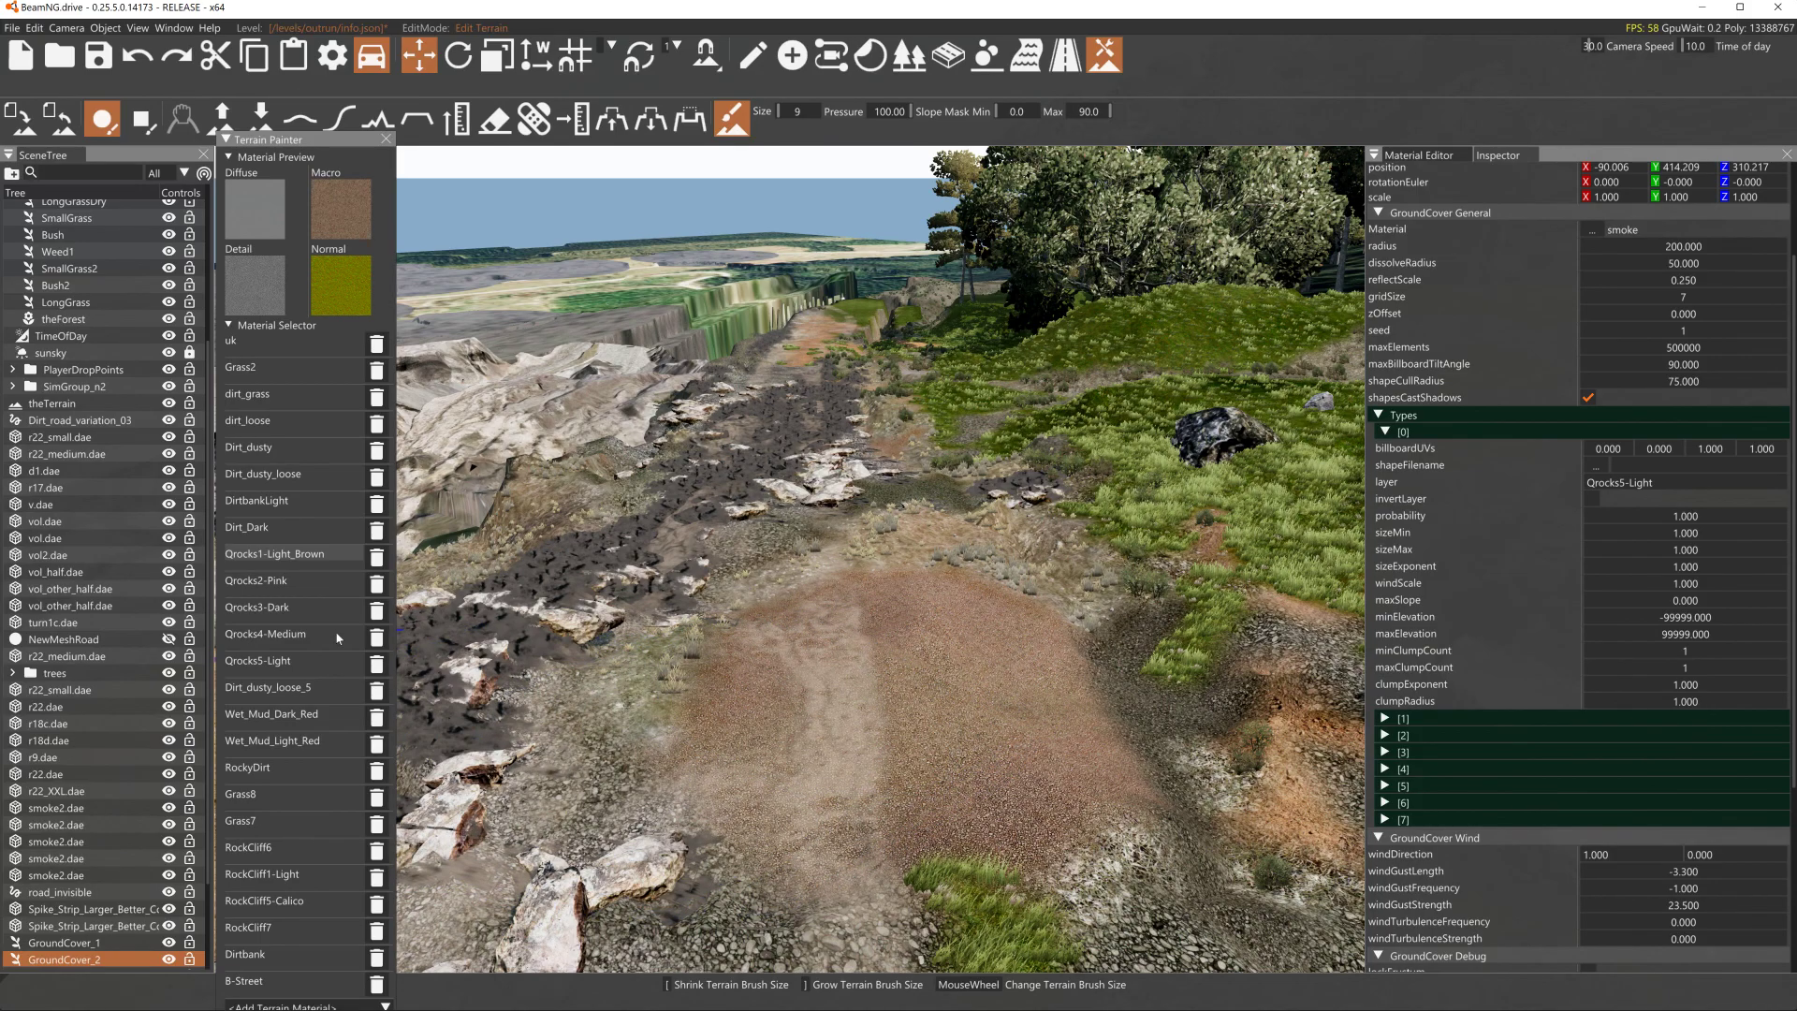
{"action": "mouse_move", "coordinate": [1058, 740]}
{"action": "left_mouse_down"}
{"action": "mouse_move", "coordinate": [1123, 683]}
{"action": "mouse_move", "coordinate": [783, 682]}
{"action": "mouse_move", "coordinate": [711, 524]}
{"action": "mouse_move", "coordinate": [966, 455]}
{"action": "mouse_move", "coordinate": [947, 486]}
{"action": "left_mouse_up"}
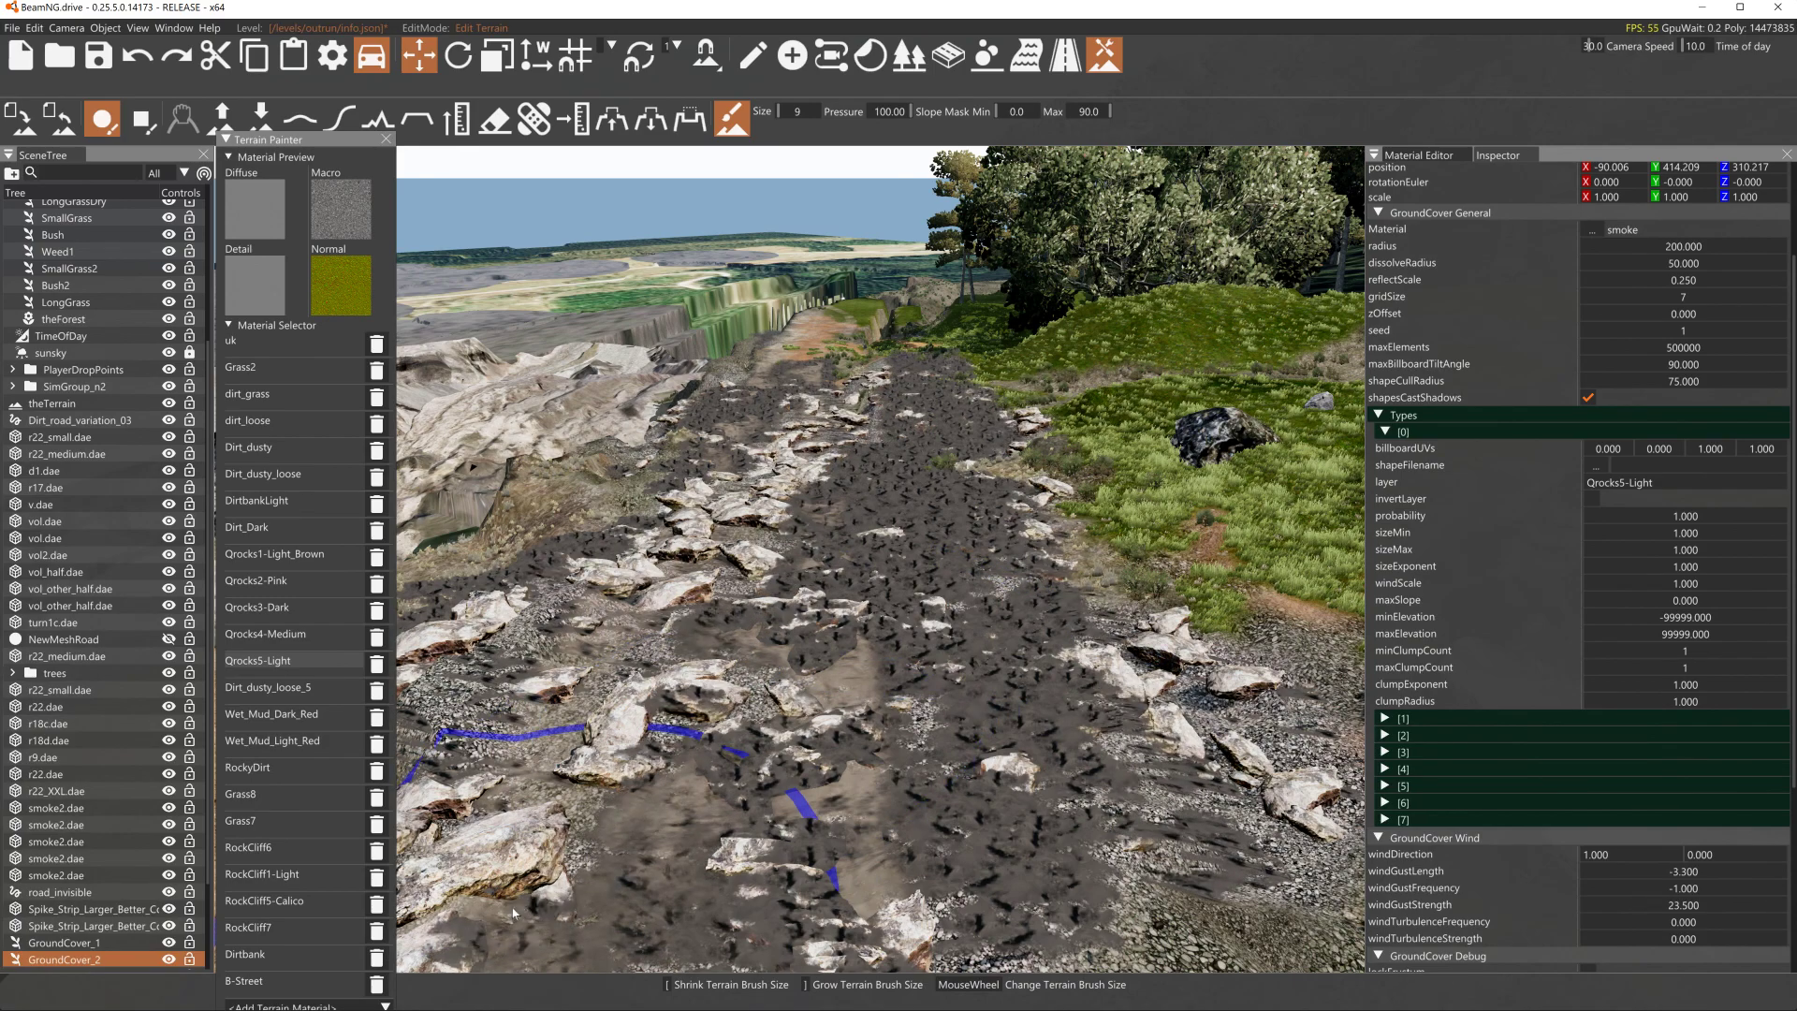